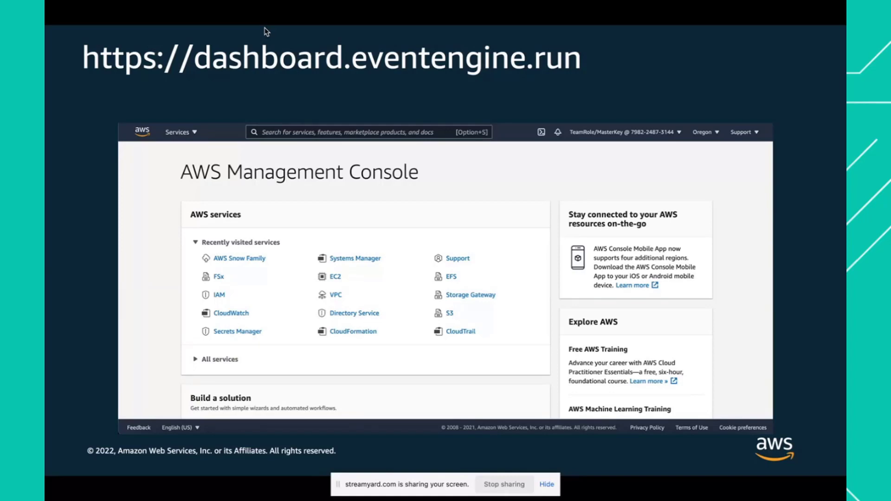
pyautogui.press('Right')
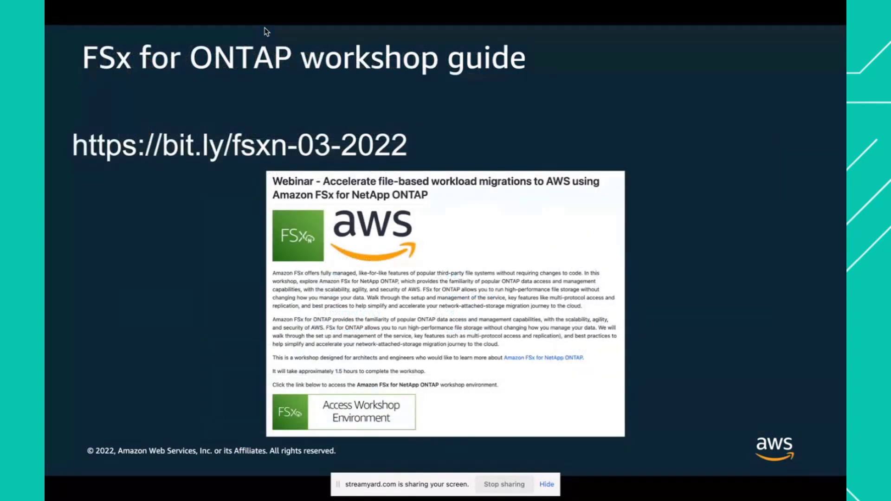
pyautogui.press('Right')
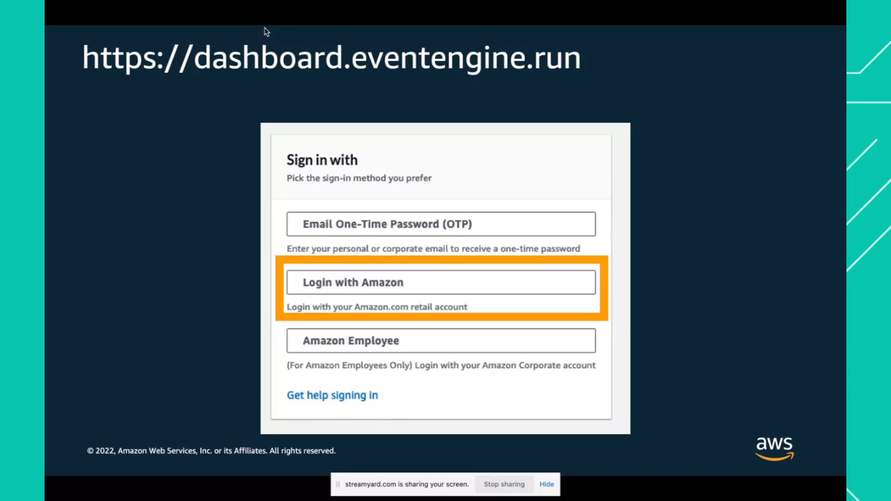
pyautogui.press('Right')
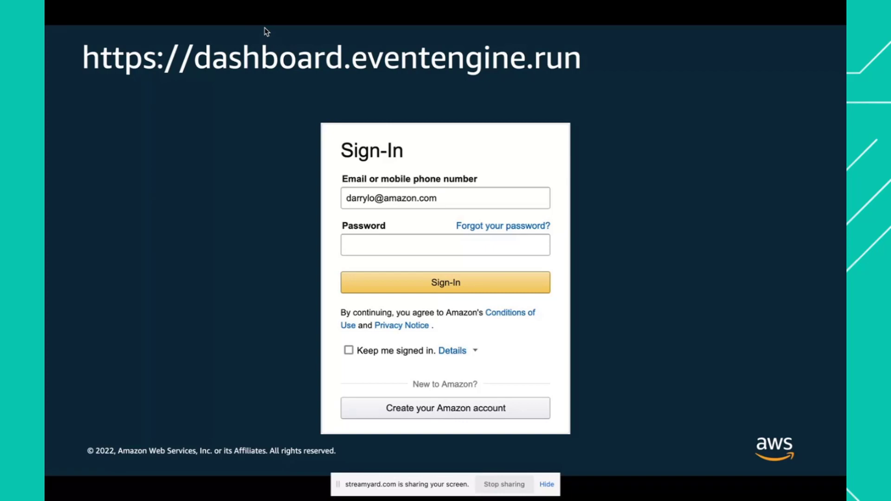
pyautogui.press('Right')
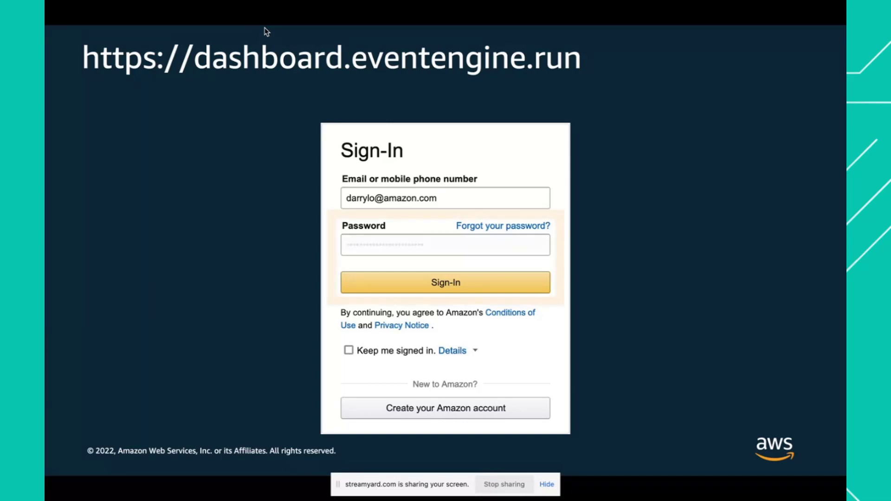
pyautogui.press('Right')
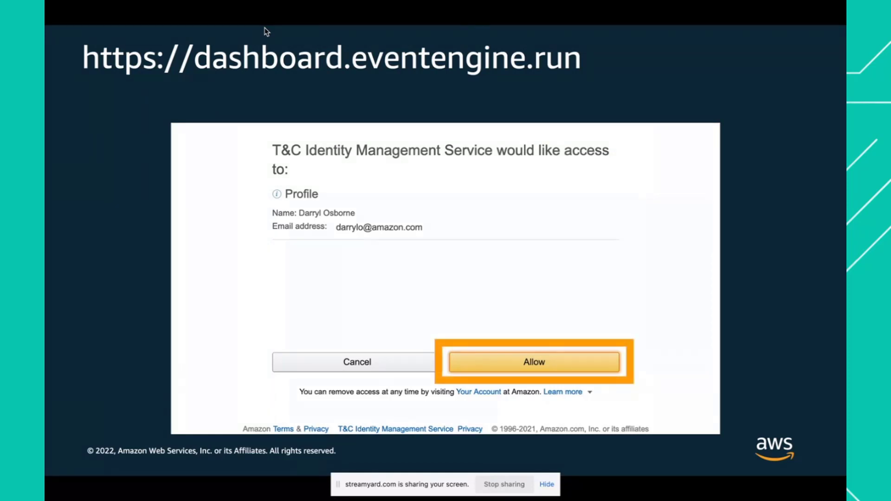
pyautogui.press('Right')
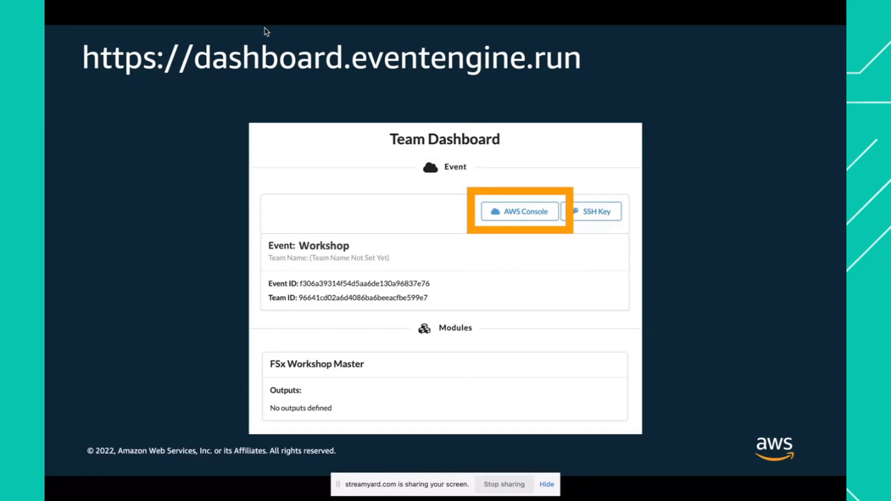
pyautogui.press('Right')
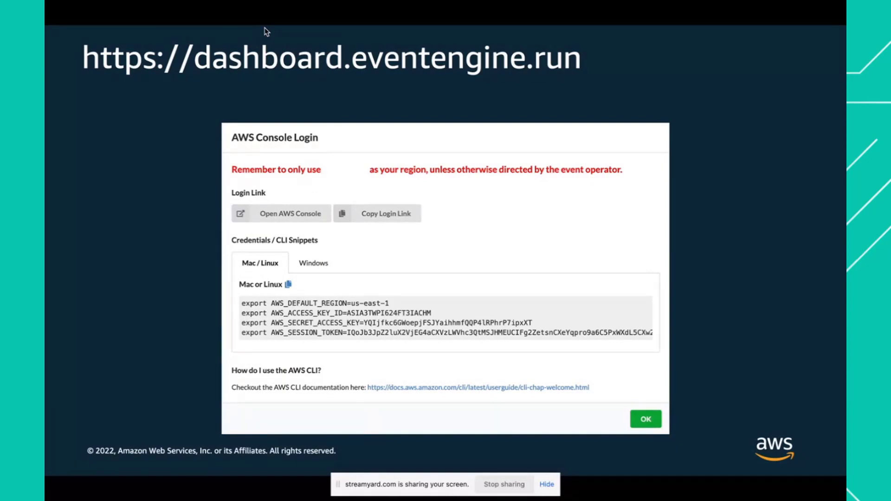
pyautogui.press('Right')
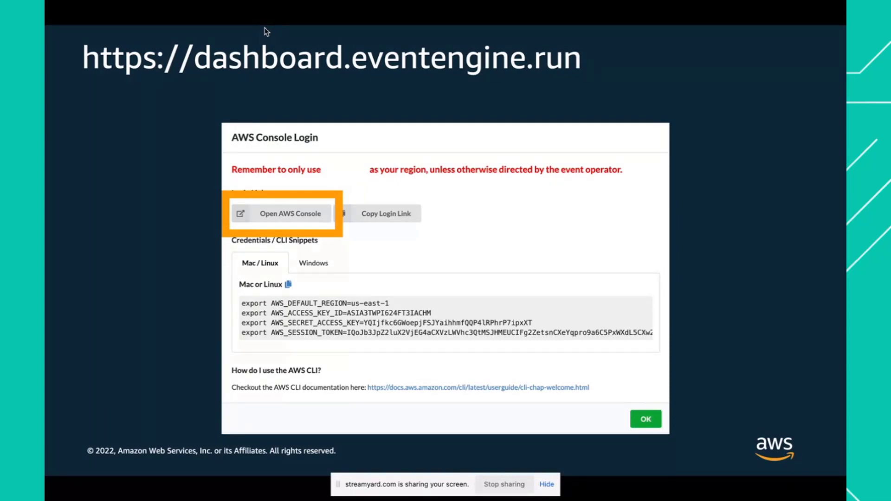
pyautogui.press('Right')
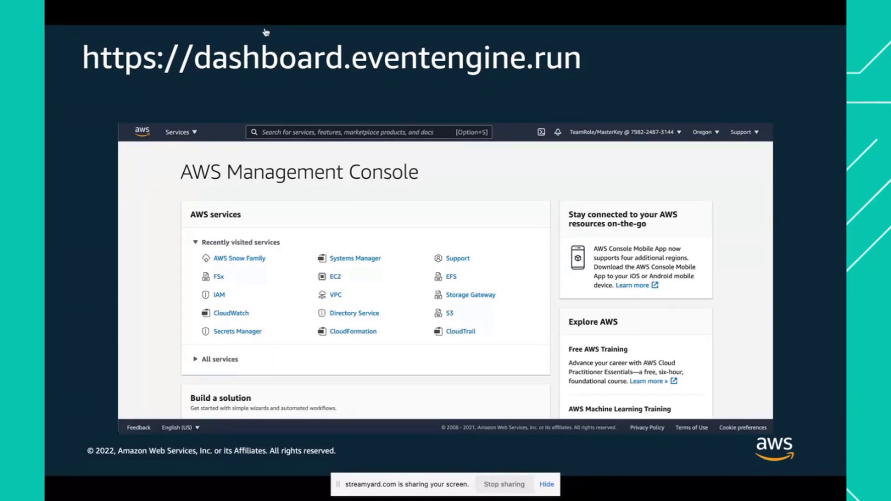
pyautogui.click(265, 32)
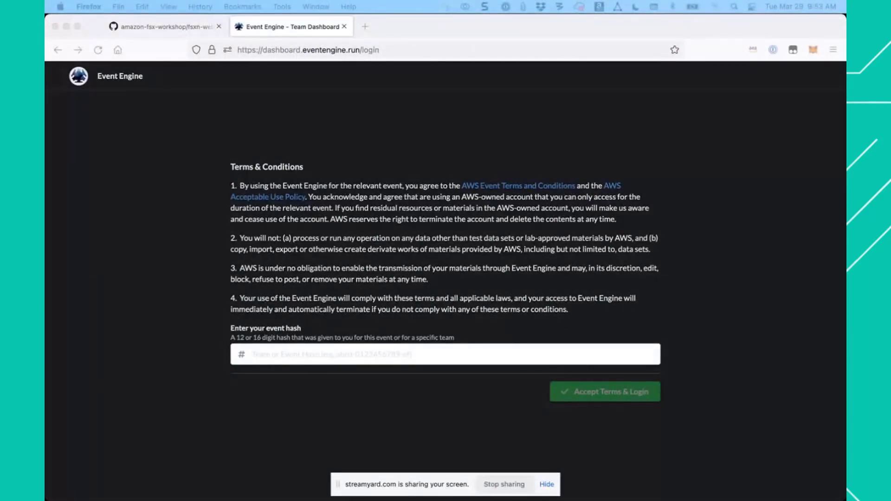
# - Bring the AWS Management Console tab into the workshop guide's browser window and close the Event Engine dashboard tab
pyautogui.moveTo(492, 121); pyautogui.dragTo(372, 29)
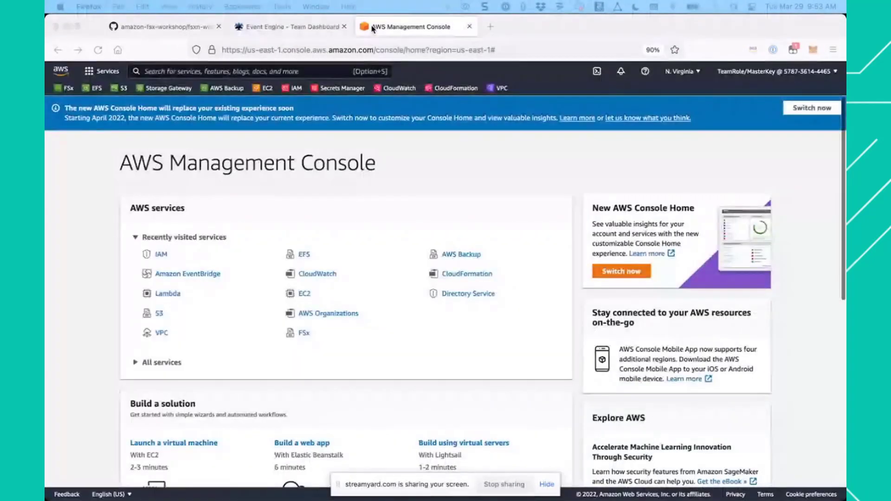
pyautogui.click(316, 29)
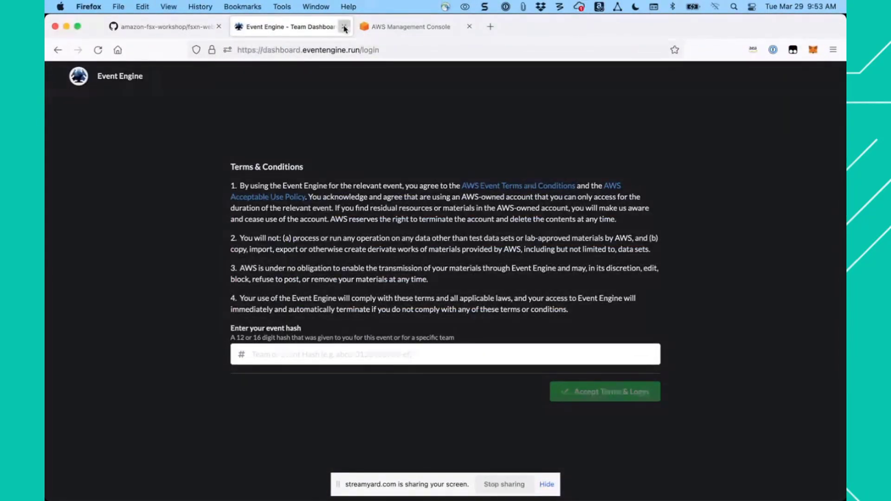
pyautogui.click(344, 27)
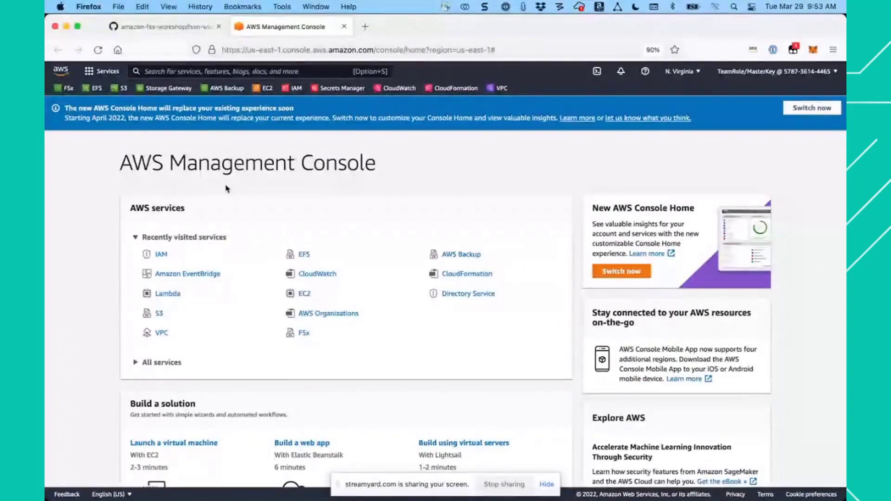
# - Open the Access Workshop Environment section of the workshop guide and read through its sign-in steps to the end
pyautogui.click(159, 28)
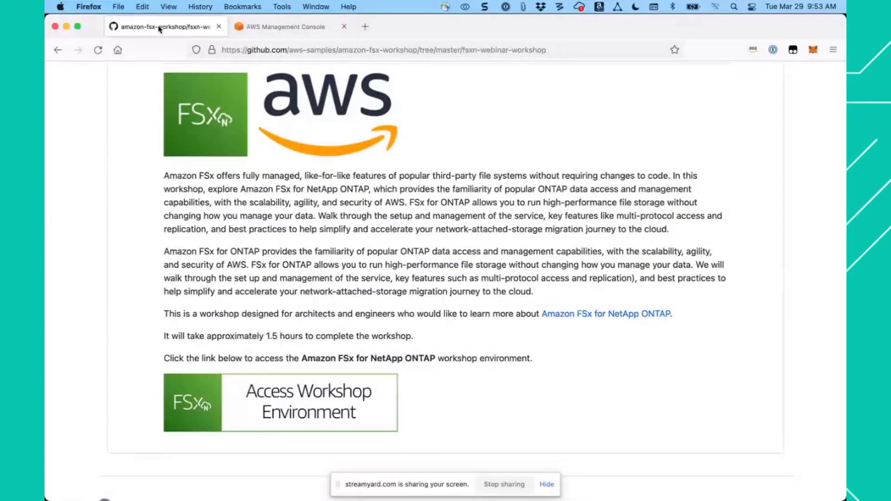
pyautogui.click(271, 28)
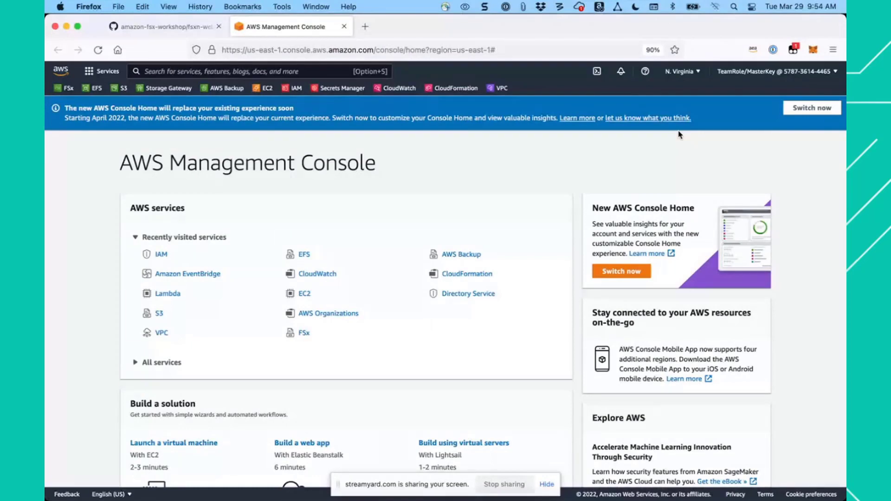
pyautogui.click(163, 28)
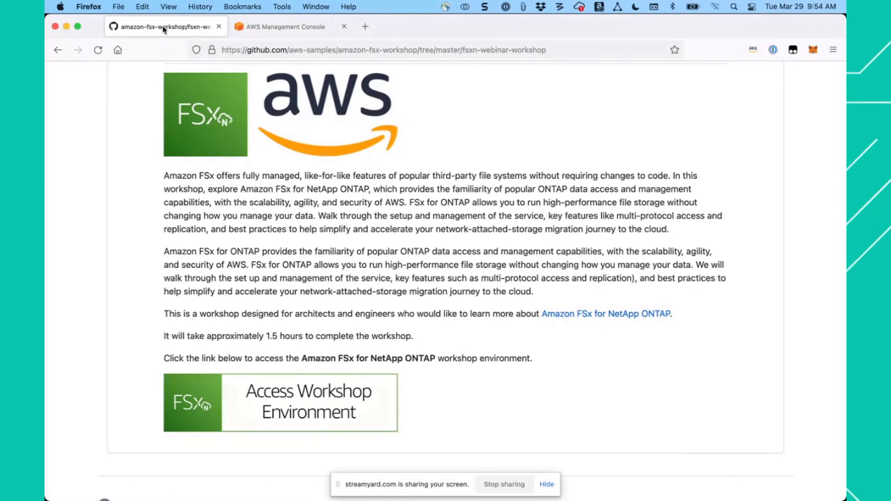
pyautogui.click(218, 397)
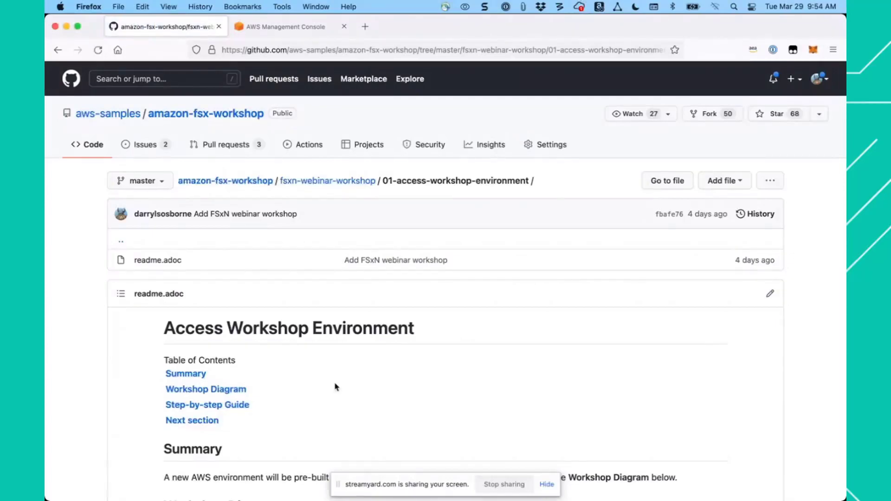
pyautogui.scroll(-15, 412, 372)
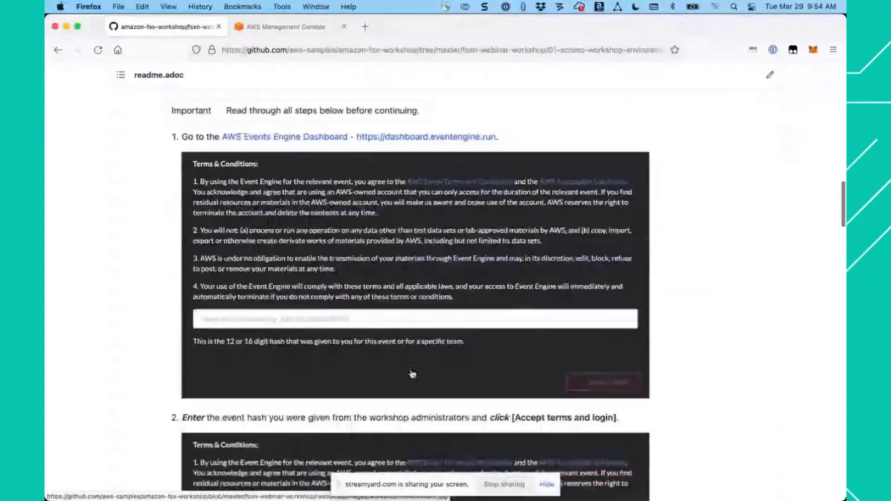
pyautogui.scroll(-14, 412, 373)
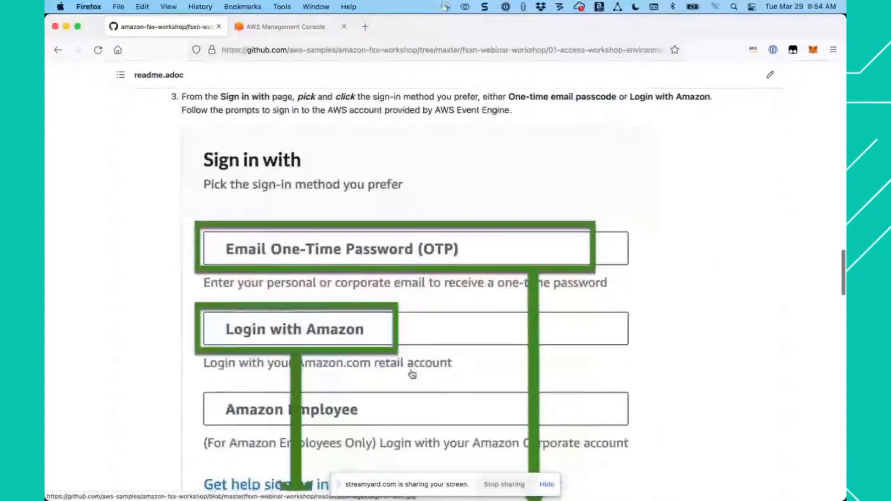
pyautogui.scroll(-15, 412, 374)
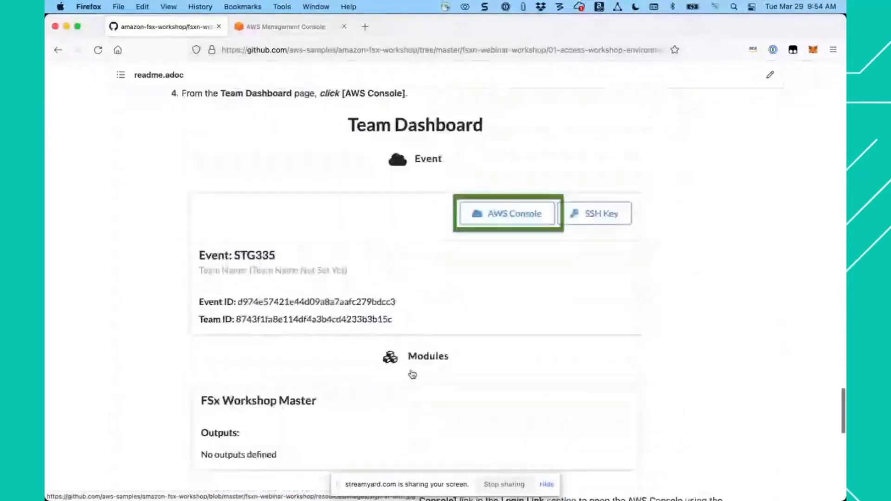
pyautogui.scroll(-15, 413, 374)
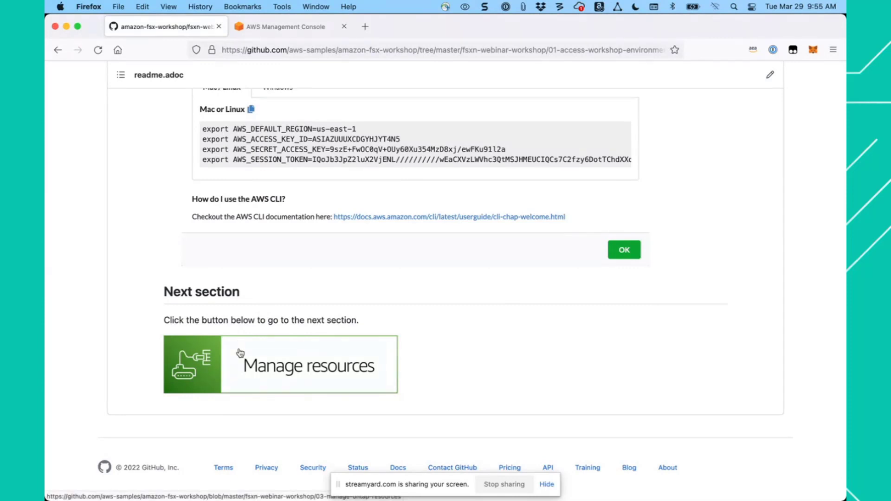
# - Go to the guide's Manage resources section and find the instructions for examining the file system
pyautogui.click(271, 367)
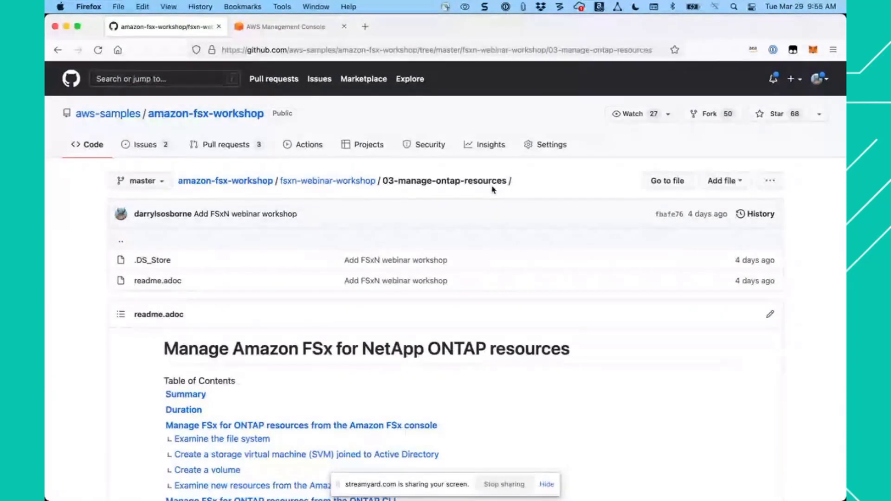
pyautogui.scroll(-10, 530, 397)
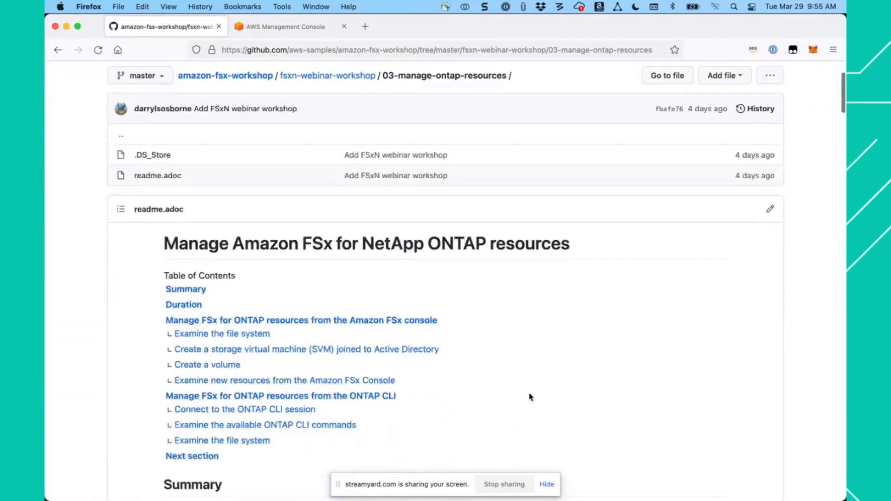
pyautogui.scroll(-2, 530, 397)
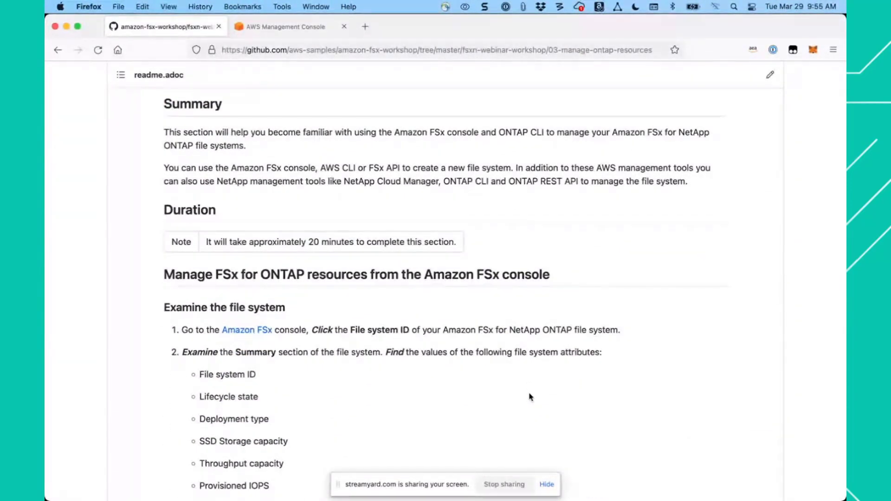
pyautogui.scroll(-1, 530, 397)
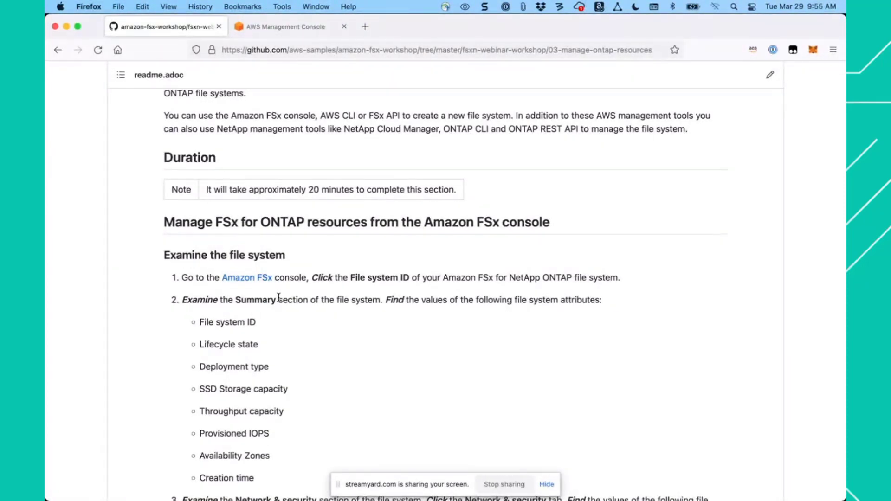
# - Open the guide's Amazon FSx link in a new browser tab and show the ONTAP file system's details page
pyautogui.rightClick(248, 280)
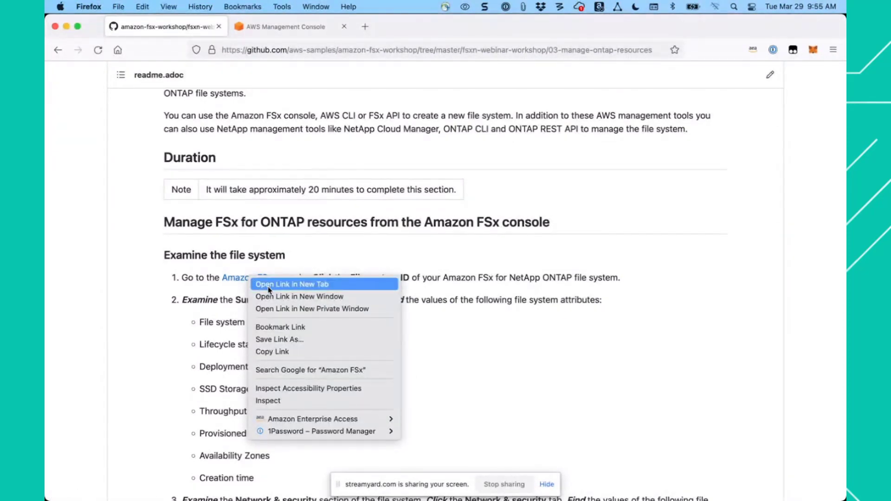
pyautogui.click(269, 284)
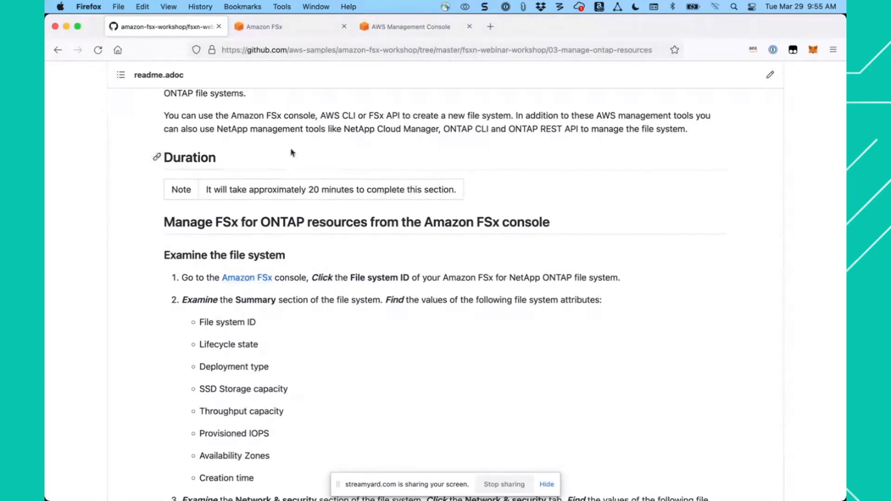
pyautogui.click(297, 32)
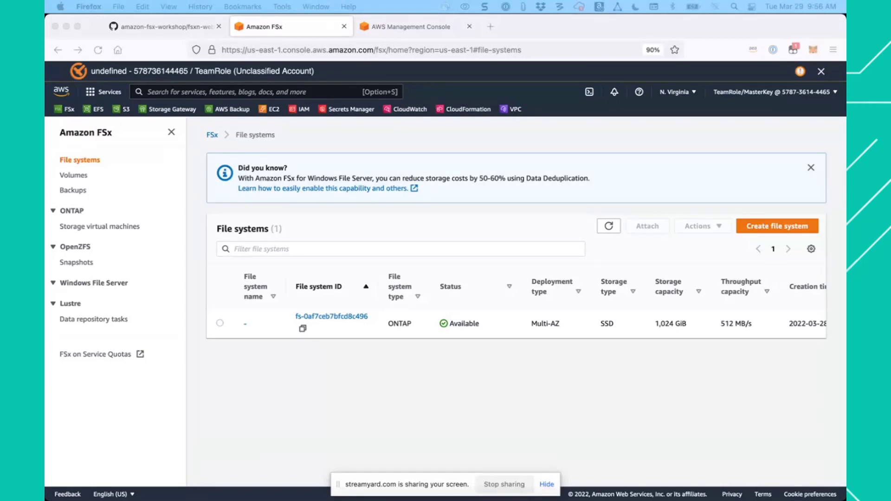
pyautogui.click(339, 363)
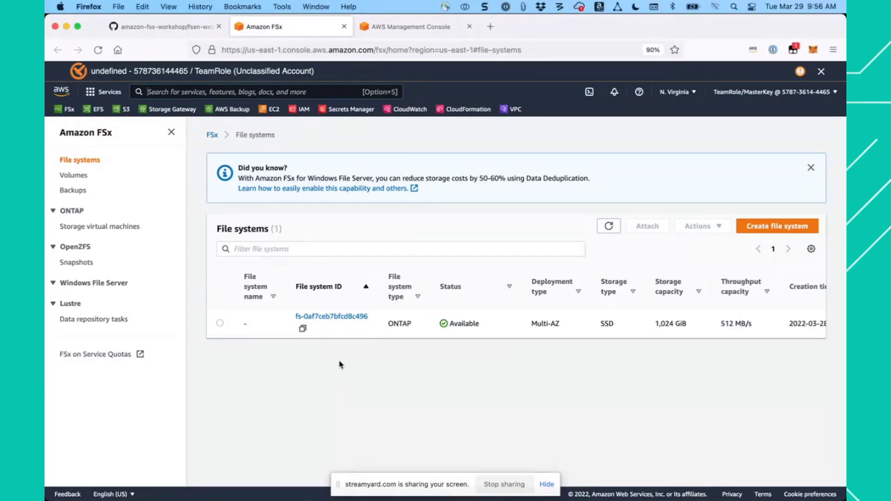
pyautogui.click(351, 318)
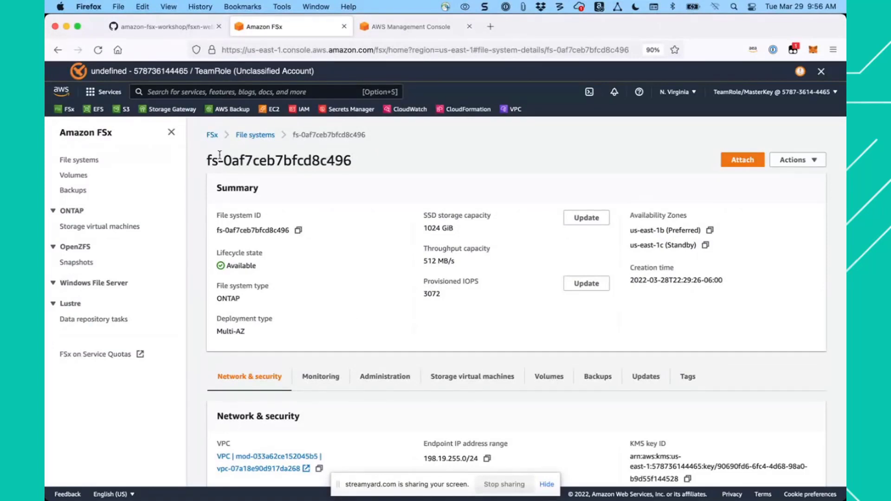
# - Check the guide's list of attributes to find, examine the file system's Summary in the FSx console and copy its file system ID
pyautogui.click(171, 26)
pyautogui.scroll(-4, 327, 269)
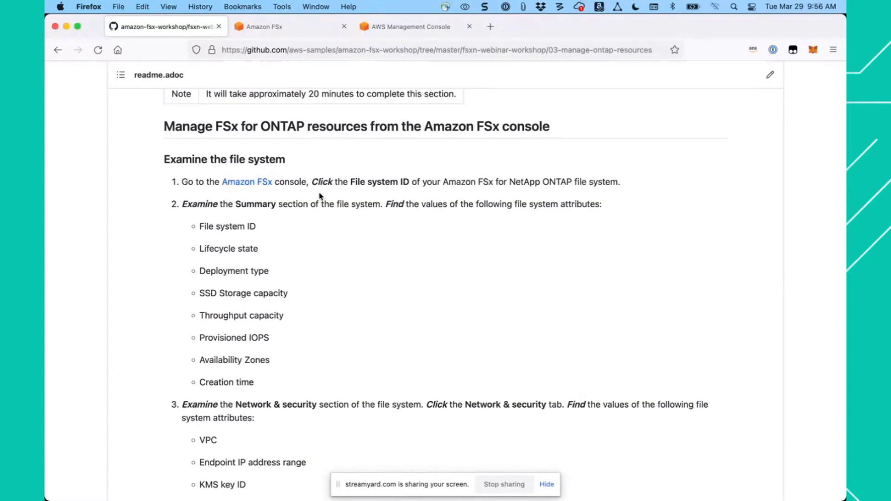
pyautogui.click(300, 30)
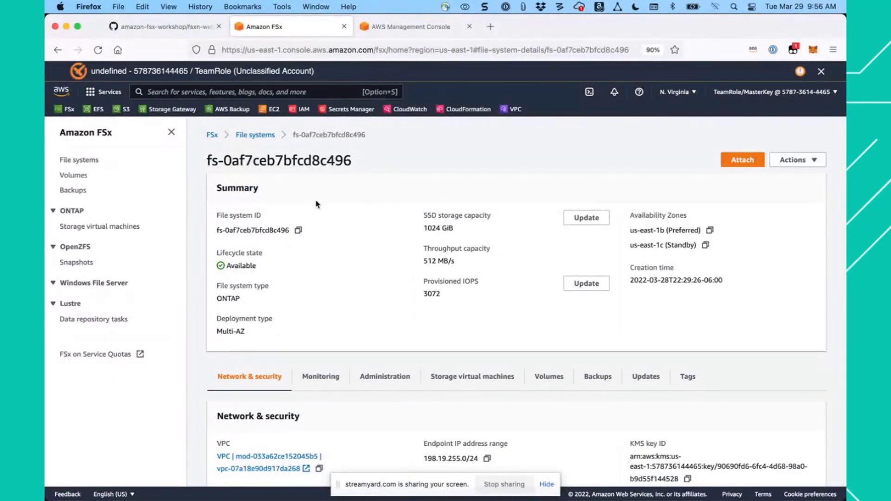
pyautogui.click(300, 231)
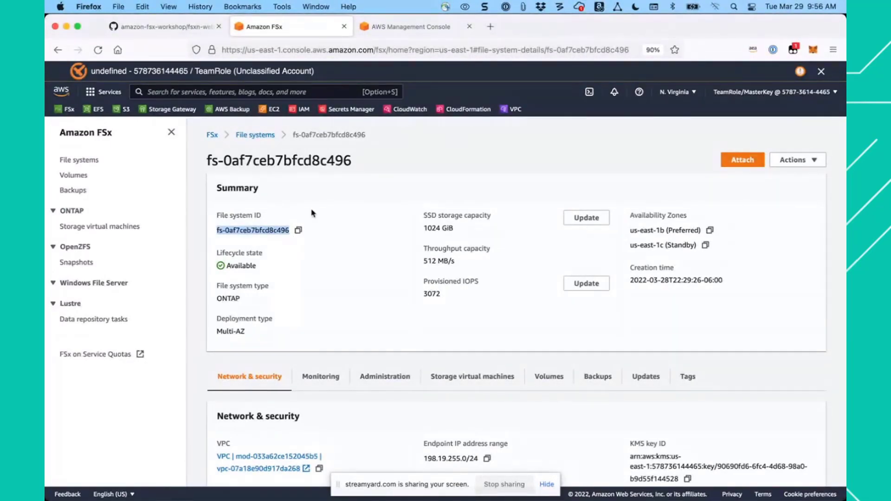
pyautogui.click(322, 201)
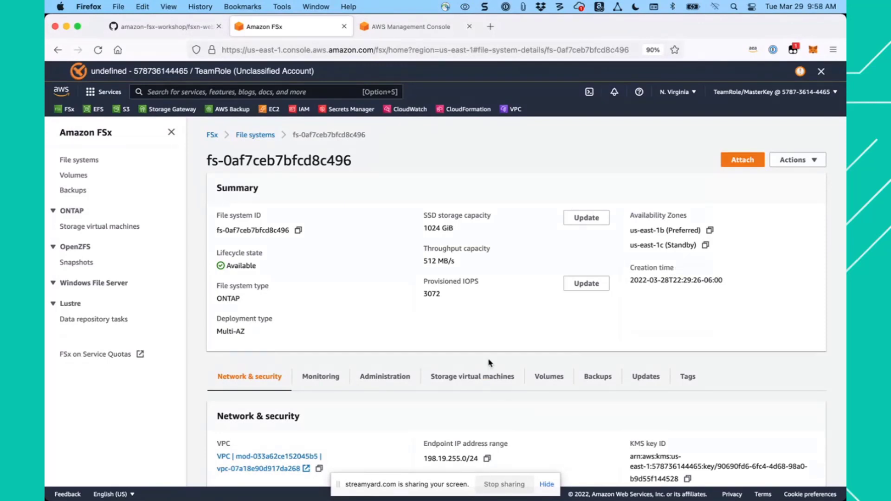
# - Copy the file system's VPC identifier from the Network & security details and paste it into the untitled Sublime Text note, followed by a blank line
pyautogui.scroll(-5, 488, 362)
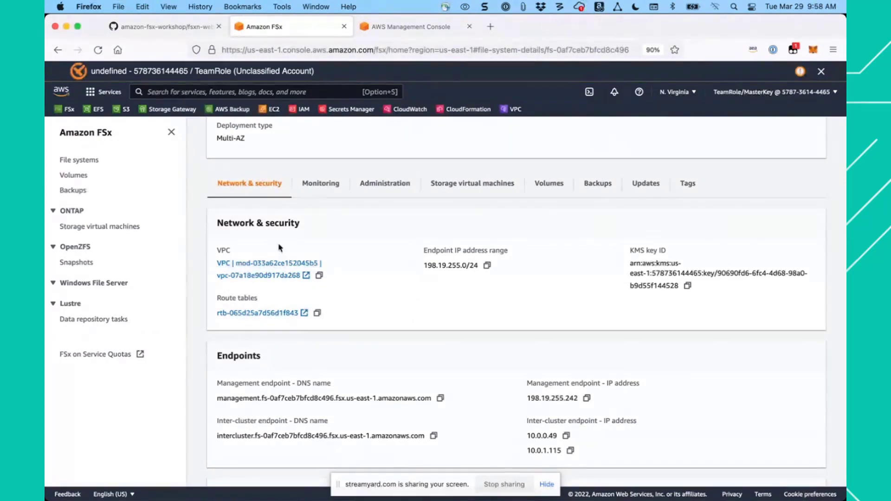
pyautogui.click(319, 276)
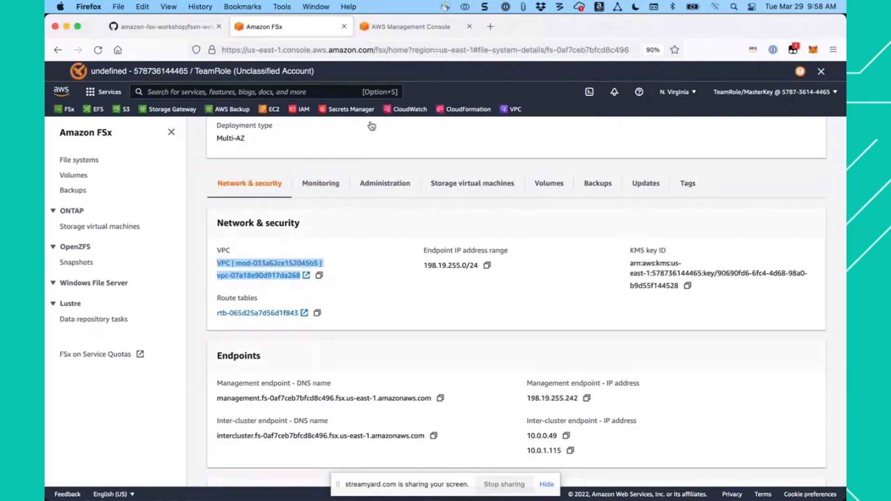
pyautogui.press('super+Tab')
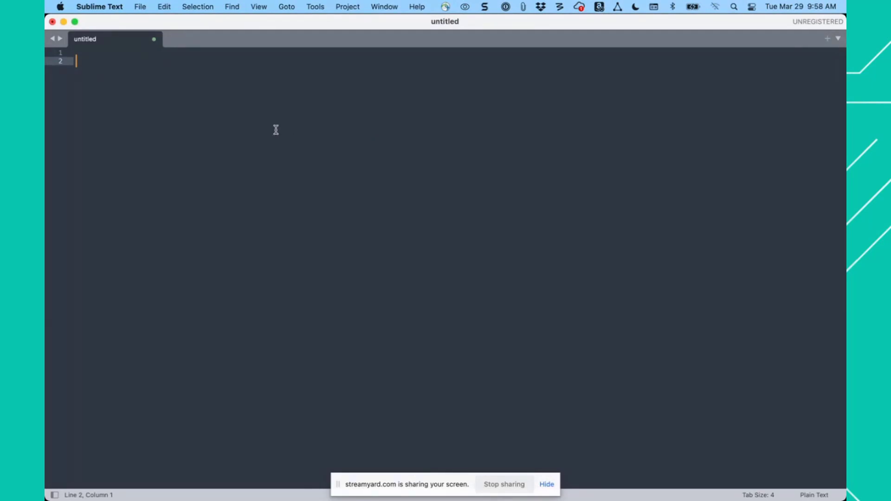
pyautogui.press('super+v')
pyautogui.press('Return')
pyautogui.press('Return')
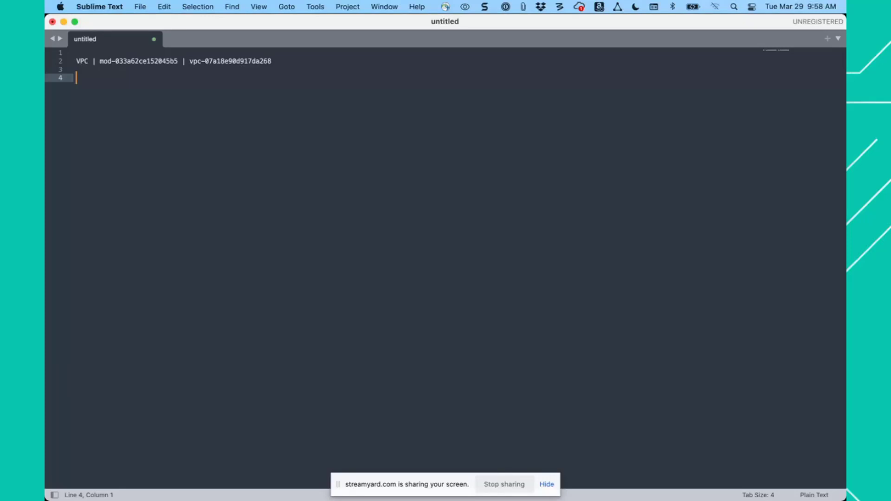
# - Back in Firefox, highlight the endpoint IP address range, then copy the route table ID and paste it beneath the VPC entry in the Sublime Text note
pyautogui.press('super+Tab')
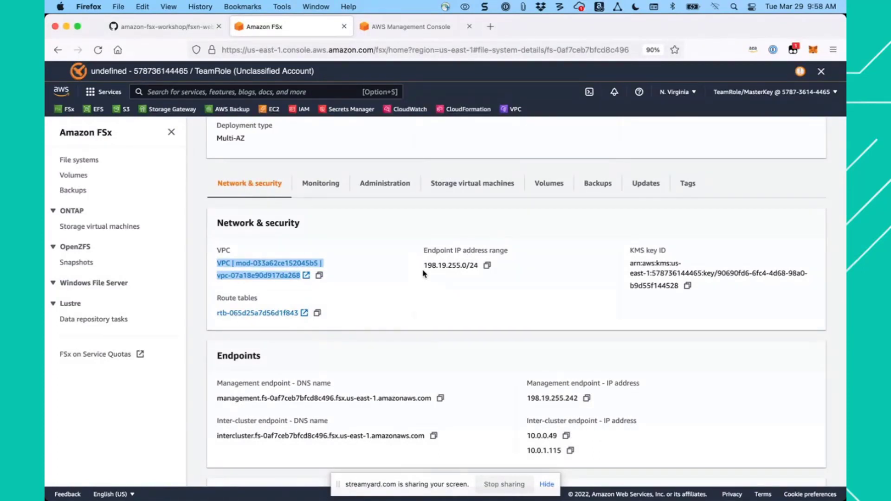
pyautogui.moveTo(424, 266); pyautogui.dragTo(474, 266)
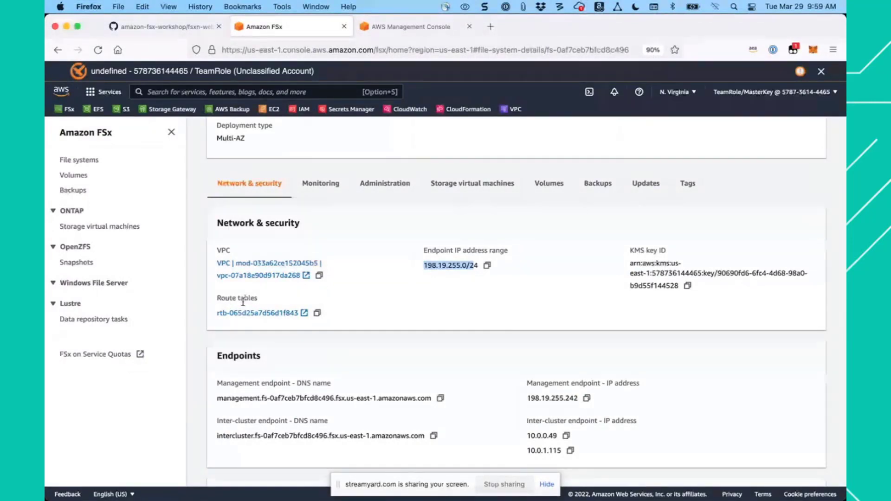
pyautogui.click(318, 314)
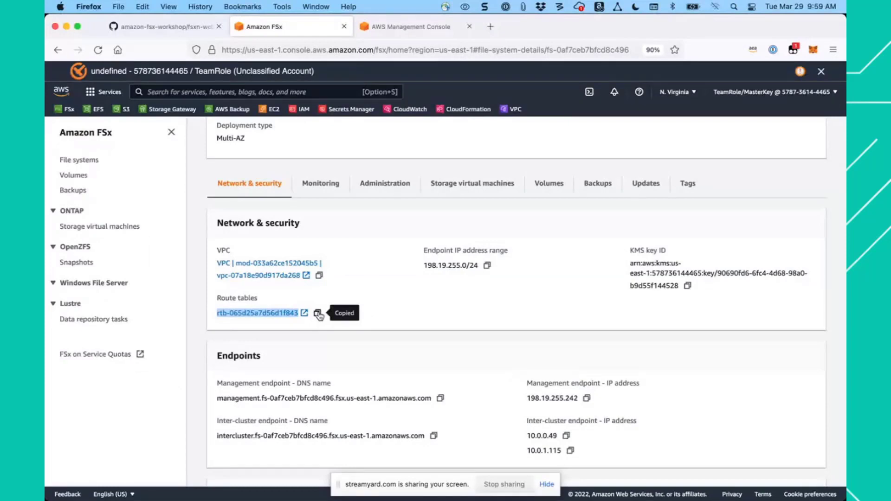
pyautogui.press('super+Tab')
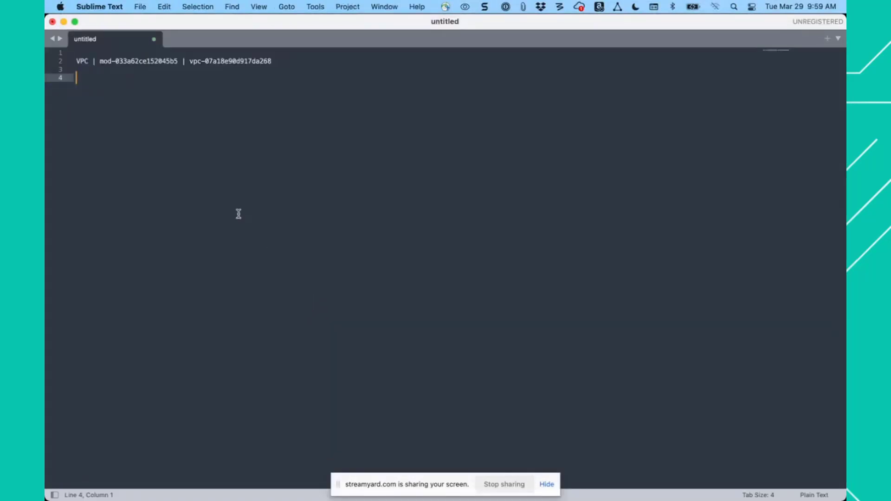
pyautogui.press('super+v')
pyautogui.press('Return')
pyautogui.press('Return')
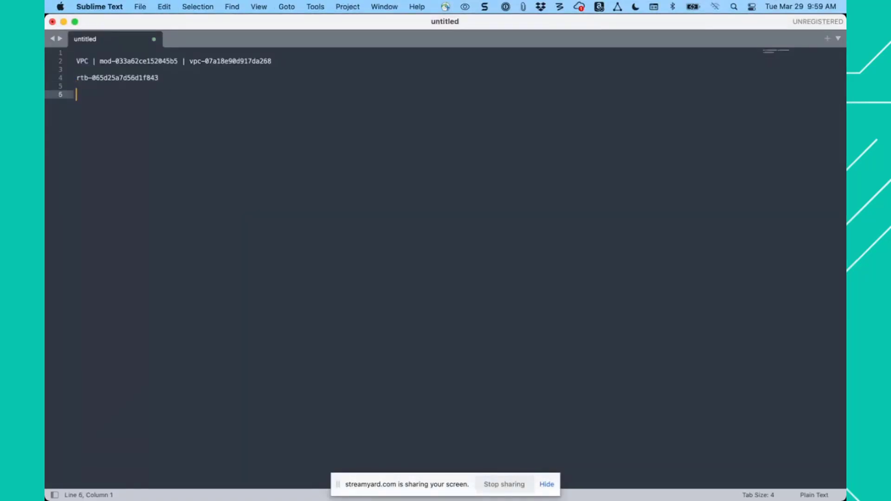
# - Return to the FSx console in Firefox and examine the file system's network details, endpoints, and preferred and standby subnets
pyautogui.press('super+Tab')
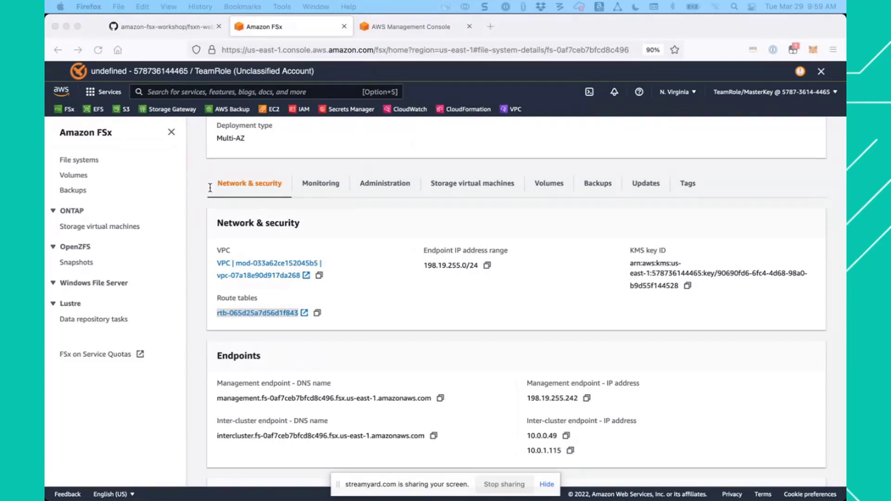
pyautogui.click(392, 331)
pyautogui.scroll(-4, 394, 333)
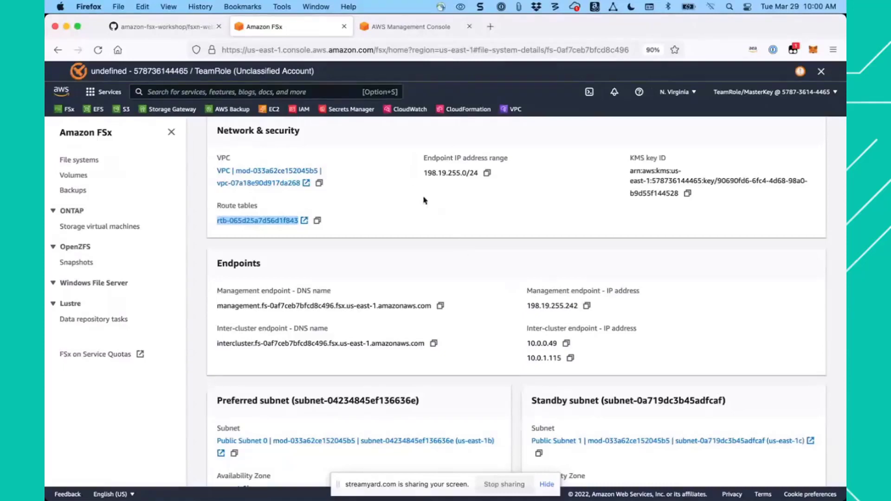
pyautogui.scroll(3, 399, 251)
pyautogui.scroll(3, 399, 251)
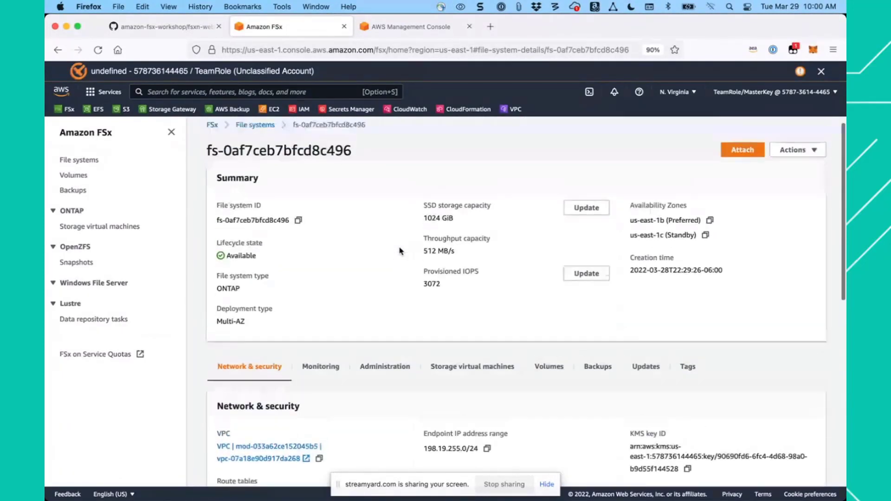
pyautogui.scroll(-2, 399, 250)
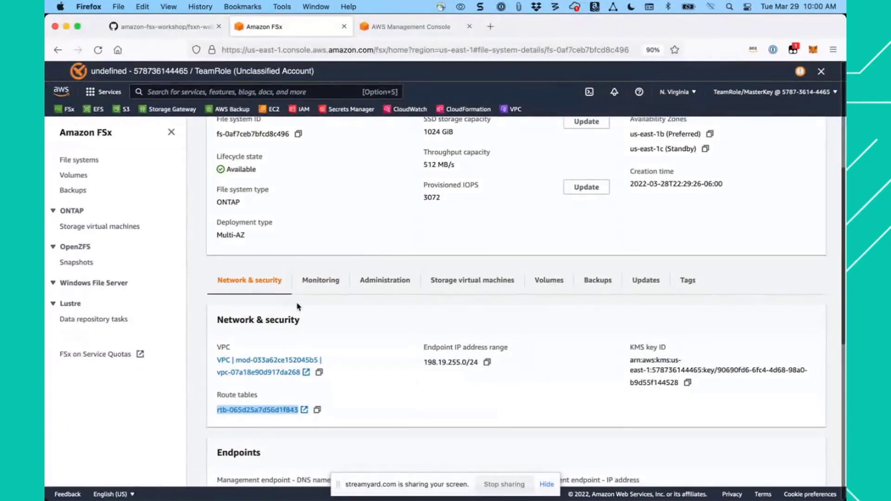
pyautogui.scroll(-5, 393, 398)
pyautogui.scroll(-1, 392, 399)
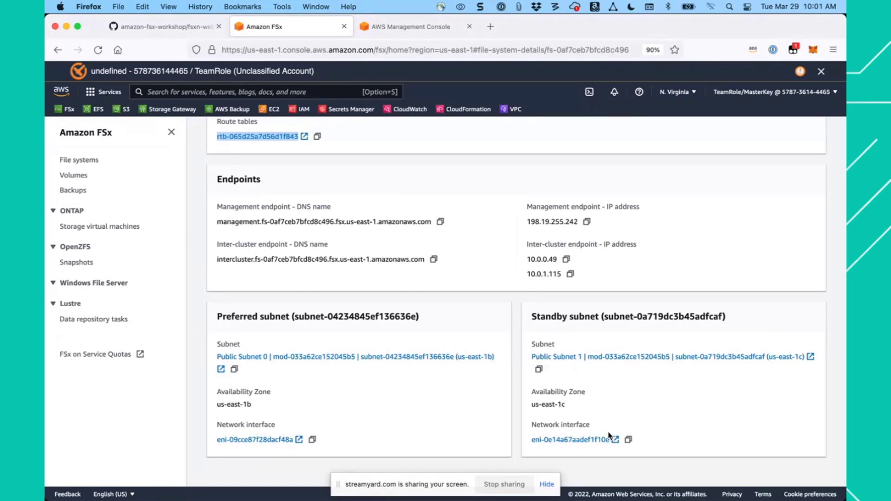
pyautogui.scroll(5, 477, 241)
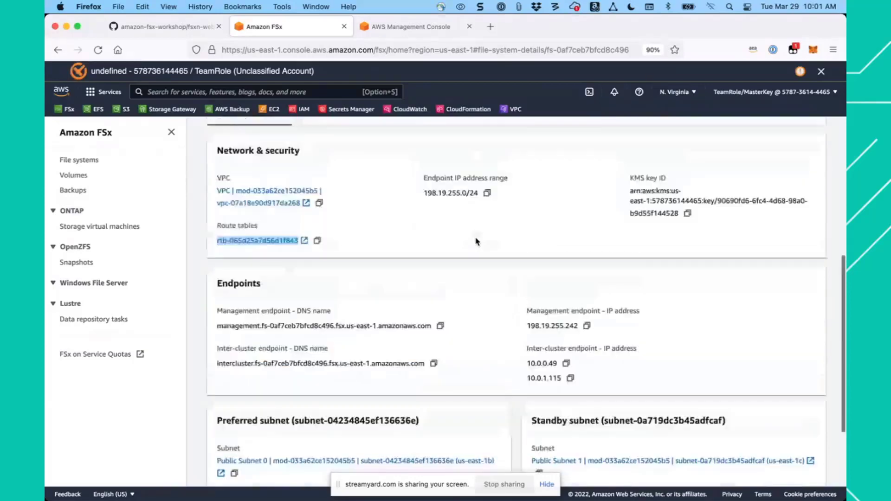
pyautogui.scroll(-5, 477, 241)
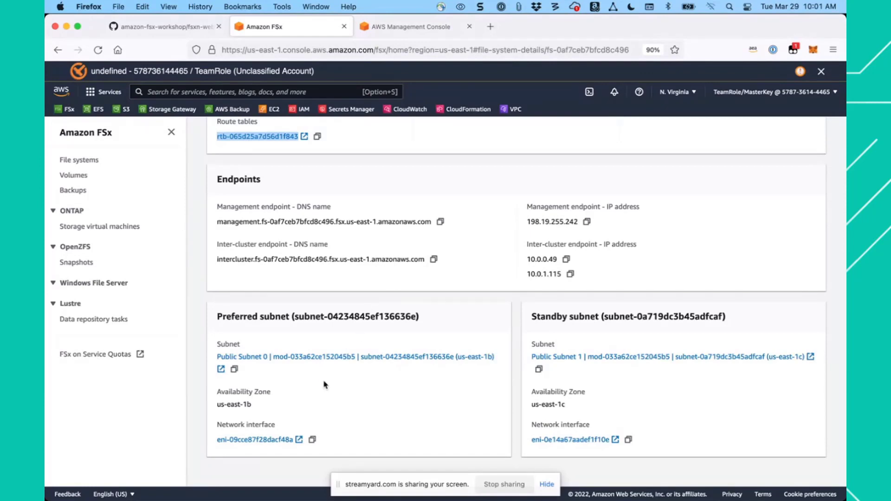
# - Open the details of the preferred subnet's network interface and highlight the file system ID in its description
pyautogui.click(291, 443)
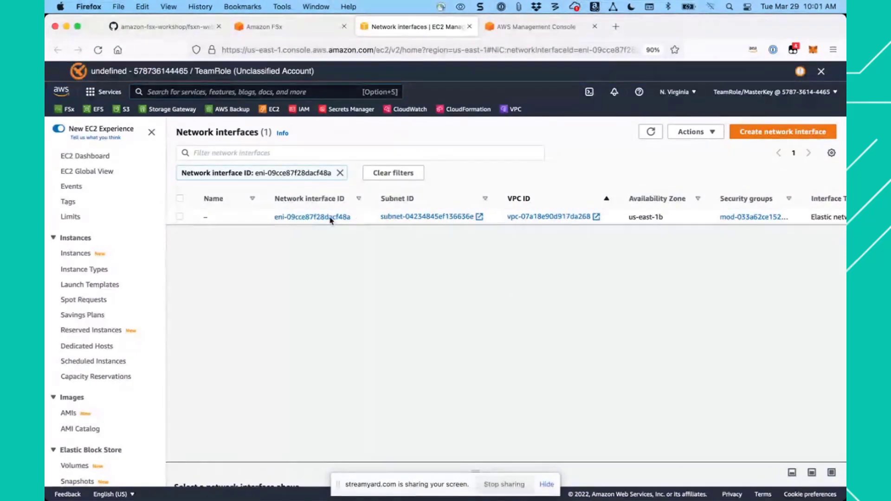
pyautogui.click(234, 219)
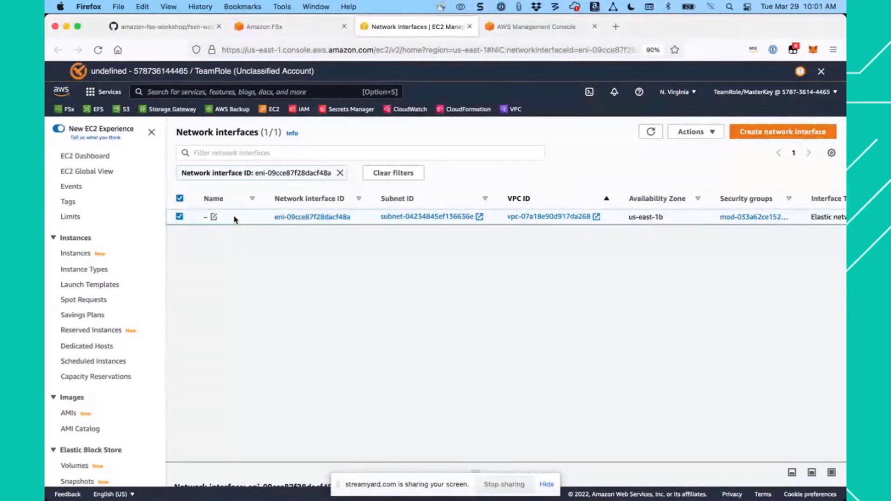
pyautogui.click(293, 218)
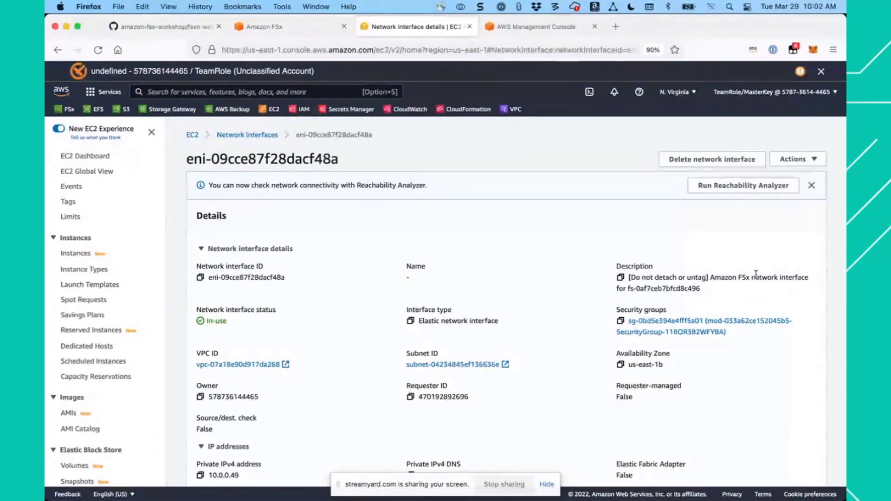
pyautogui.moveTo(628, 287); pyautogui.dragTo(696, 291)
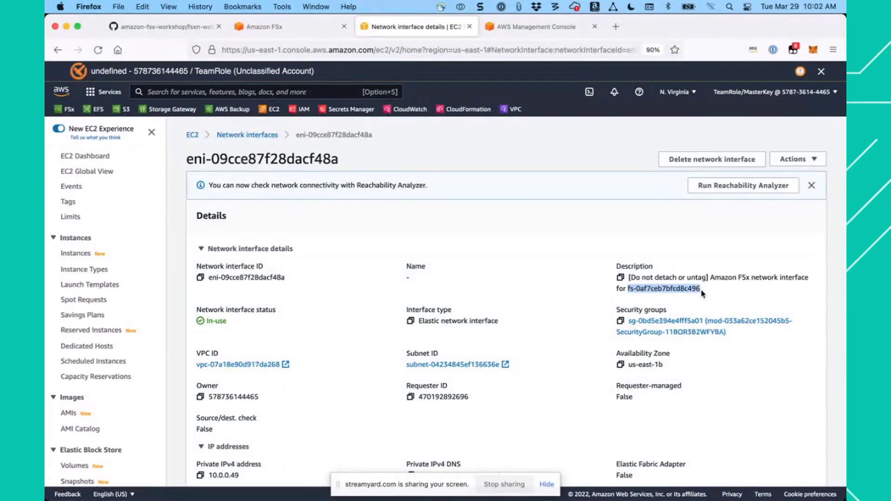
# - Copy the file system ID from the FSx Summary for comparison, and return to the network interface details to examine them
pyautogui.click(312, 30)
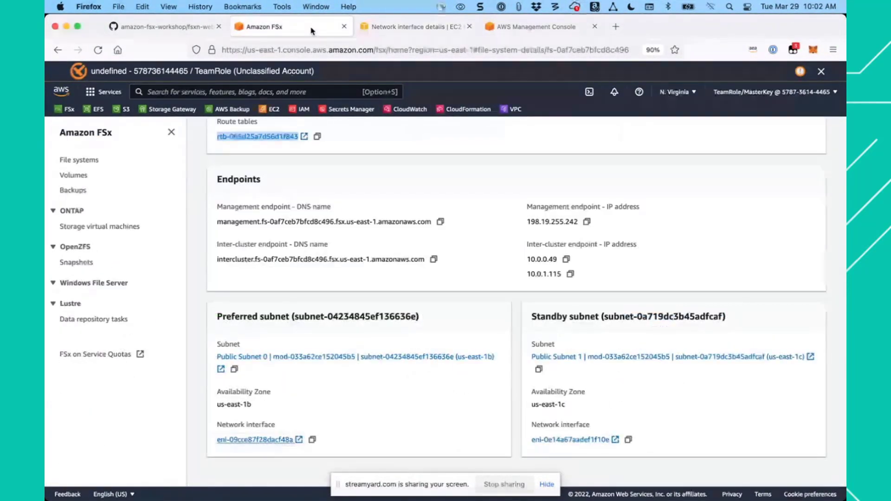
pyautogui.scroll(10, 358, 221)
pyautogui.click(298, 233)
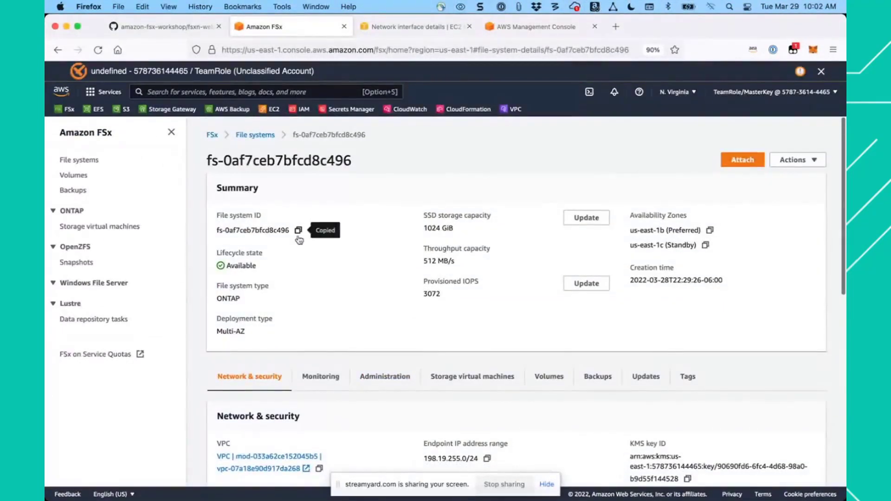
pyautogui.click(413, 31)
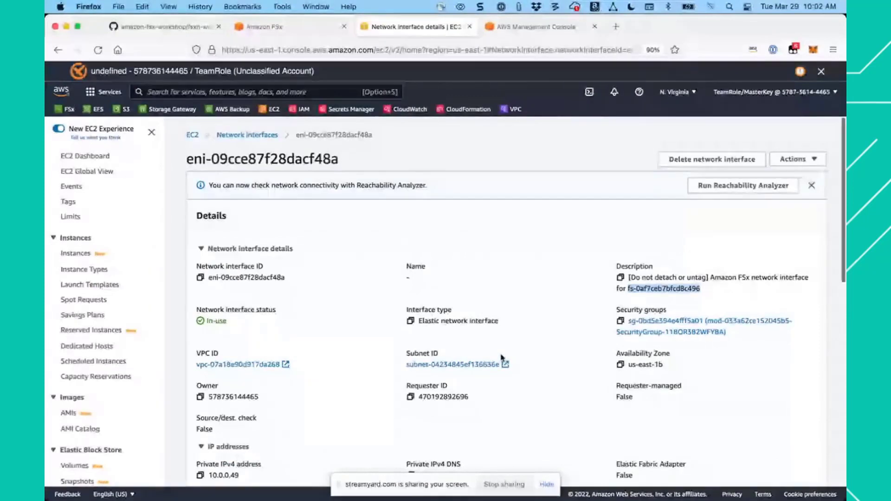
pyautogui.scroll(-2, 501, 357)
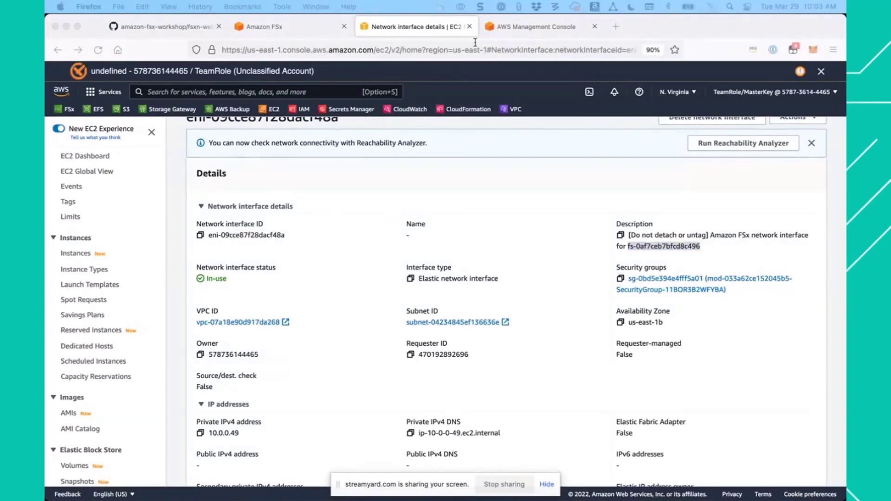
# - Close the network interface's browser tab and examine the file system's Administration details and maintenance window in the FSx console
pyautogui.click(469, 28)
pyautogui.click(469, 28)
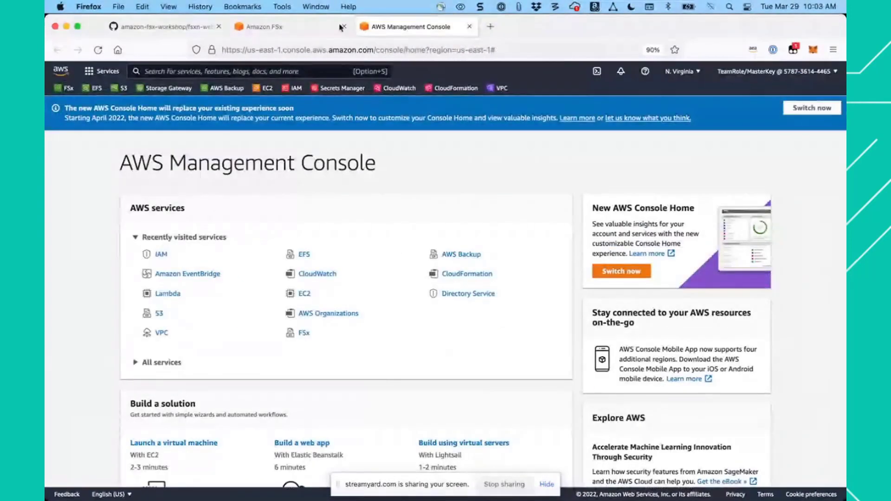
pyautogui.click(282, 29)
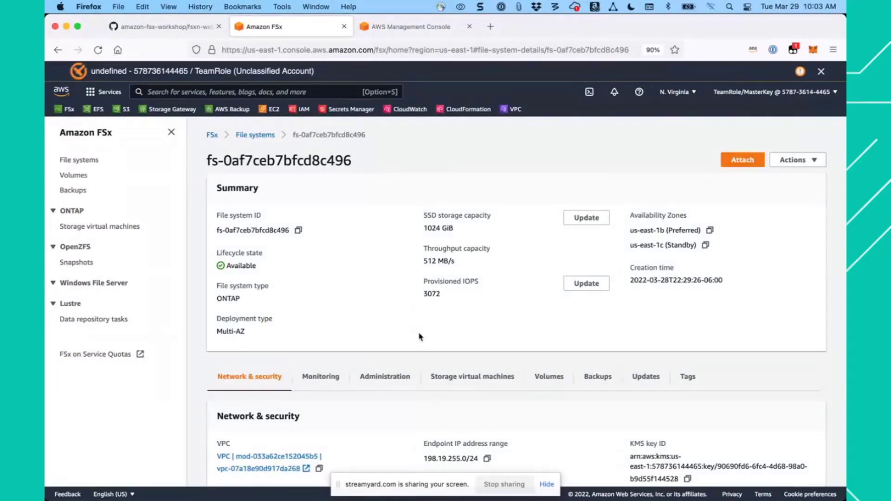
pyautogui.click(390, 380)
pyautogui.scroll(-3, 449, 338)
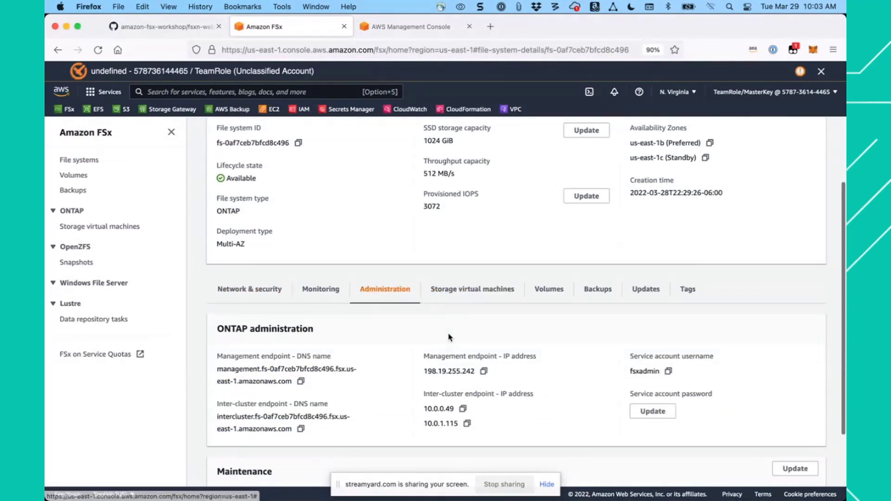
pyautogui.scroll(-2, 388, 368)
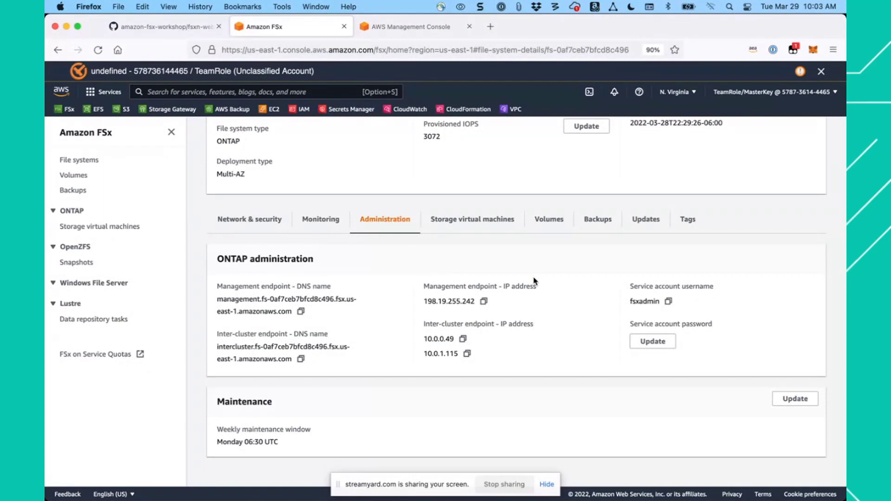
# - Find the workshop guide's Connect to the Linux Instance section and open its Amazon EC2 link in a new browser tab
pyautogui.click(175, 26)
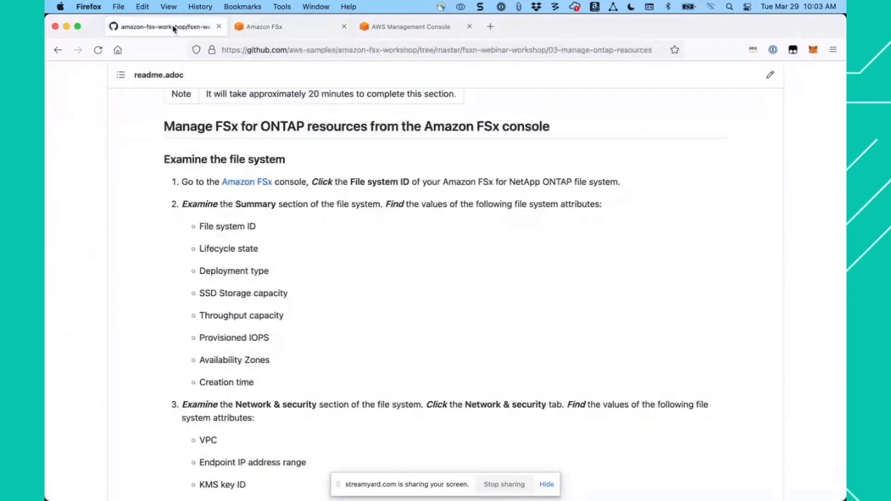
pyautogui.scroll(-1, 331, 292)
pyautogui.scroll(-11, 332, 292)
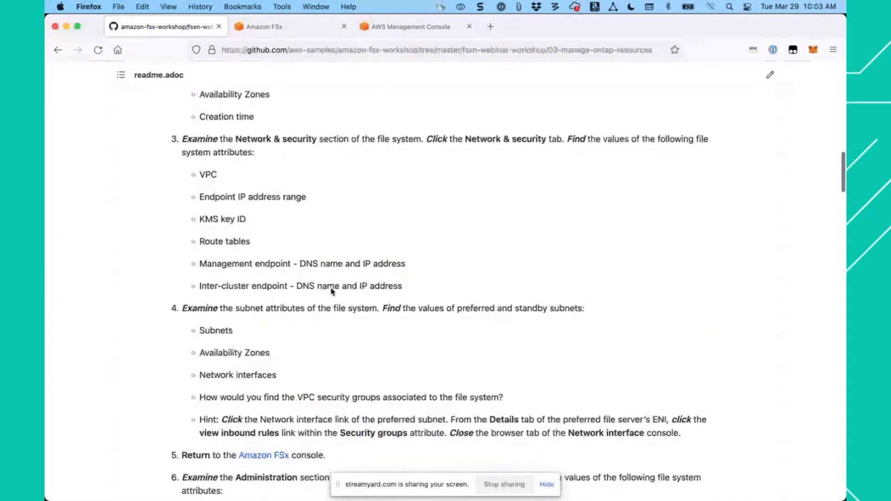
pyautogui.scroll(-8, 332, 292)
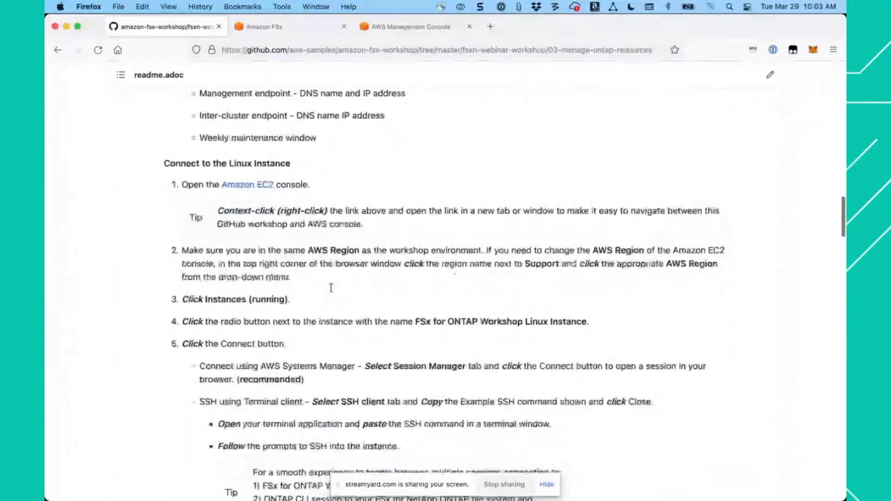
pyautogui.scroll(-4, 331, 288)
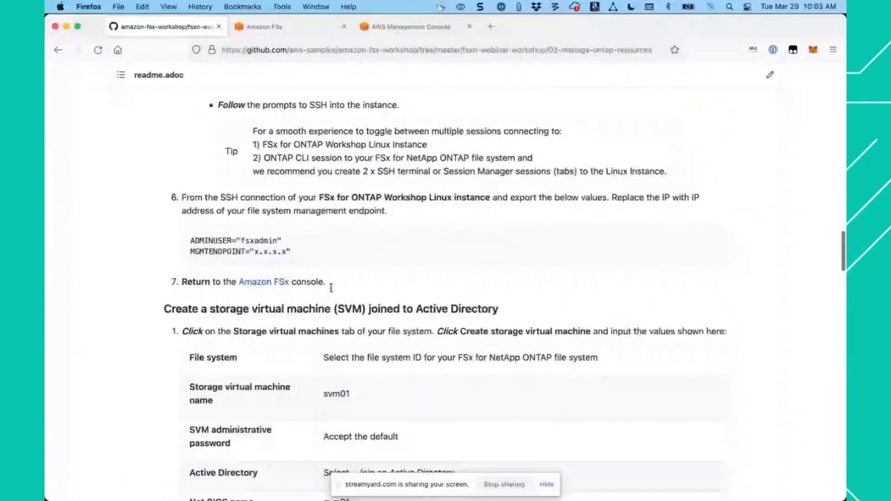
pyautogui.scroll(7, 332, 291)
pyautogui.scroll(3, 331, 291)
pyautogui.scroll(-3, 325, 283)
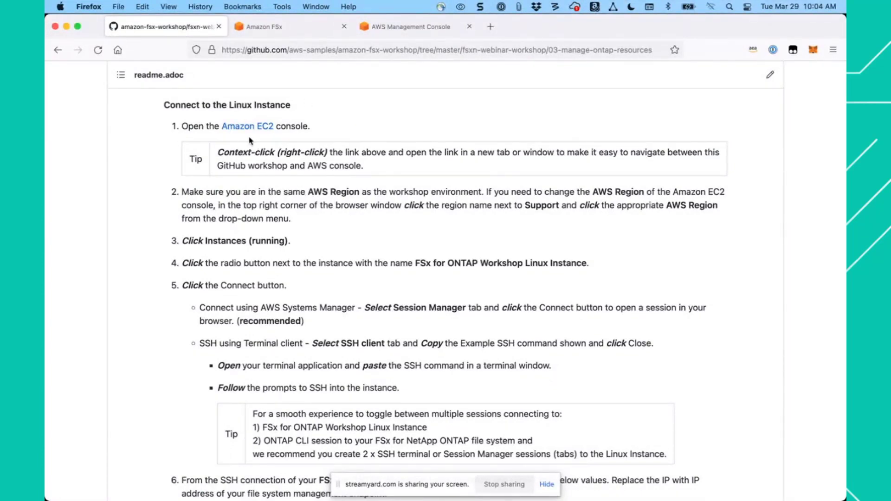
pyautogui.rightClick(257, 126)
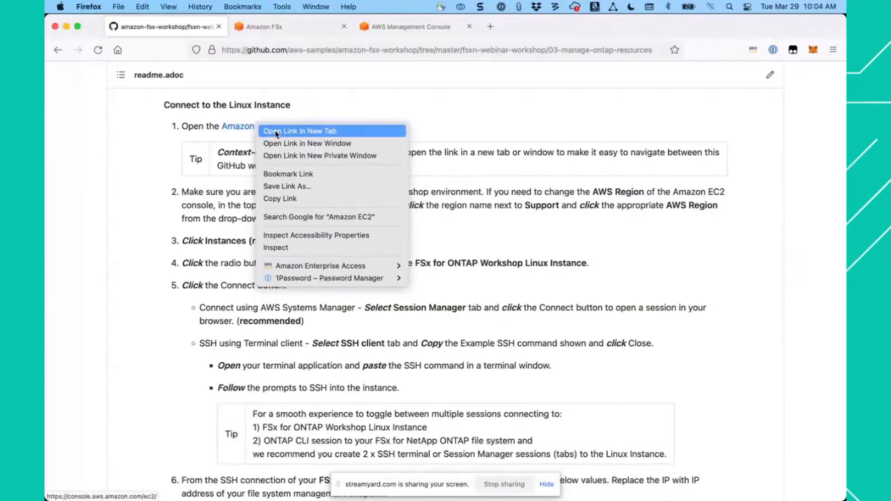
pyautogui.click(276, 133)
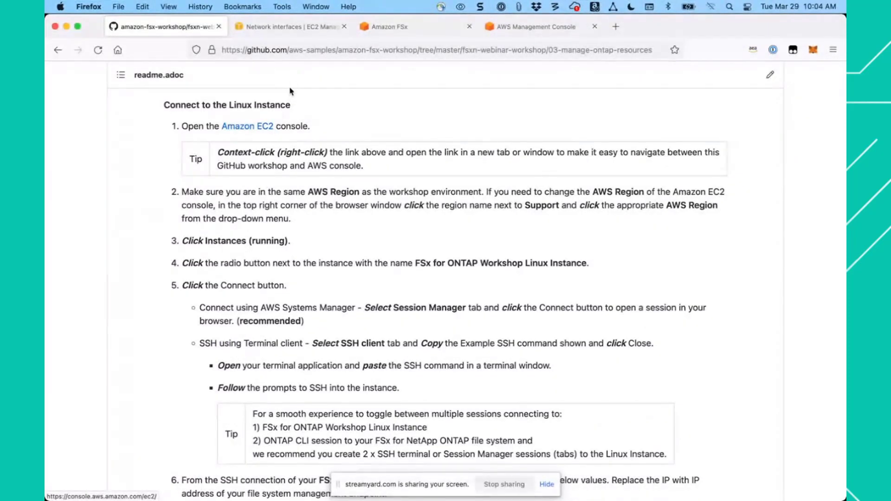
# - List the EC2 instances, select FSx for ONTAP Workshop Linux Instance and open its Connect to instance page
pyautogui.click(285, 30)
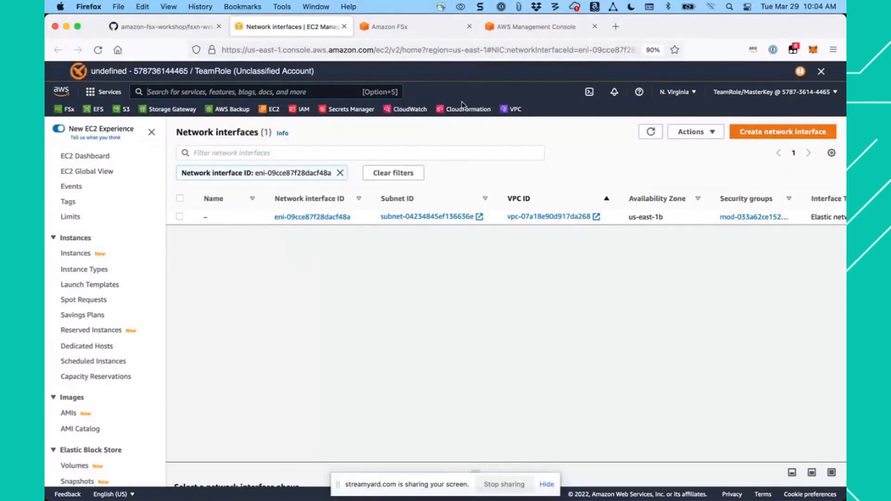
pyautogui.click(77, 255)
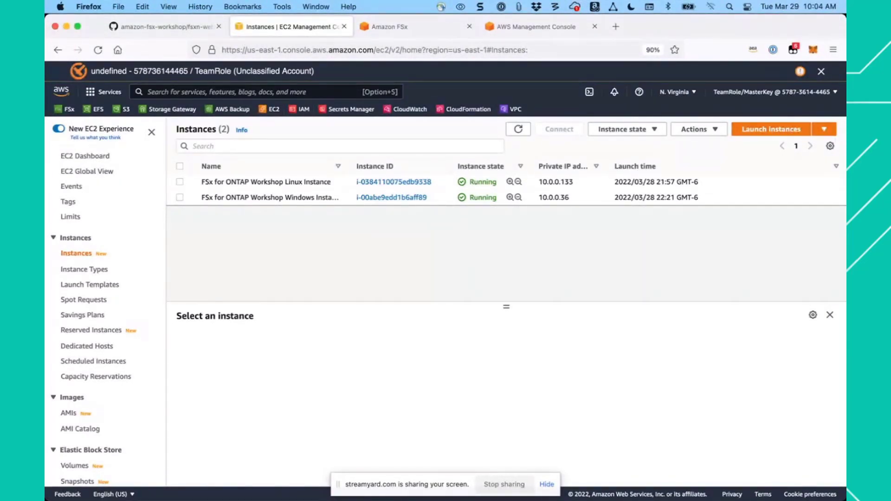
pyautogui.click(180, 182)
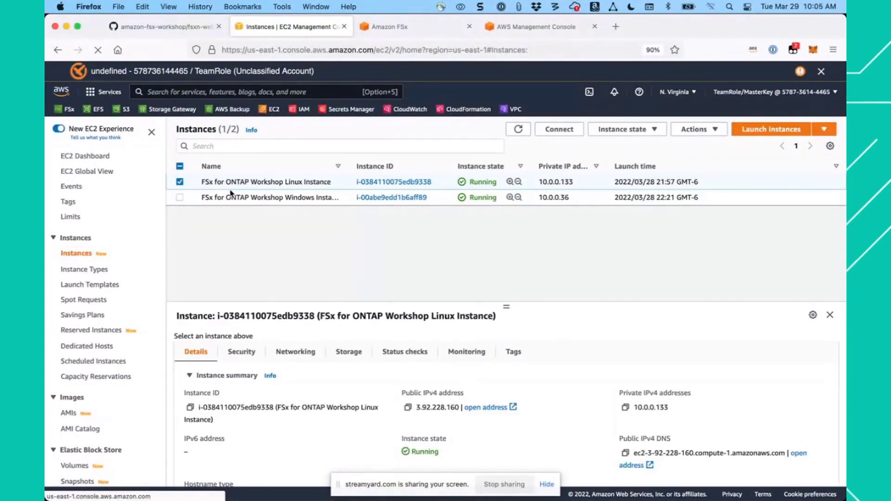
pyautogui.click(560, 130)
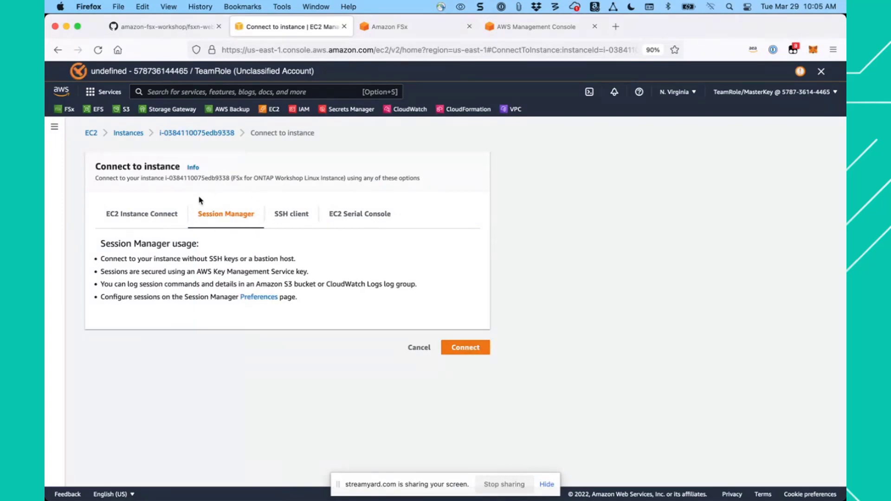
# - Connect to the Linux instance through Session Manager and enlarge the terminal page to 120%
pyautogui.click(166, 219)
pyautogui.click(225, 216)
pyautogui.click(466, 352)
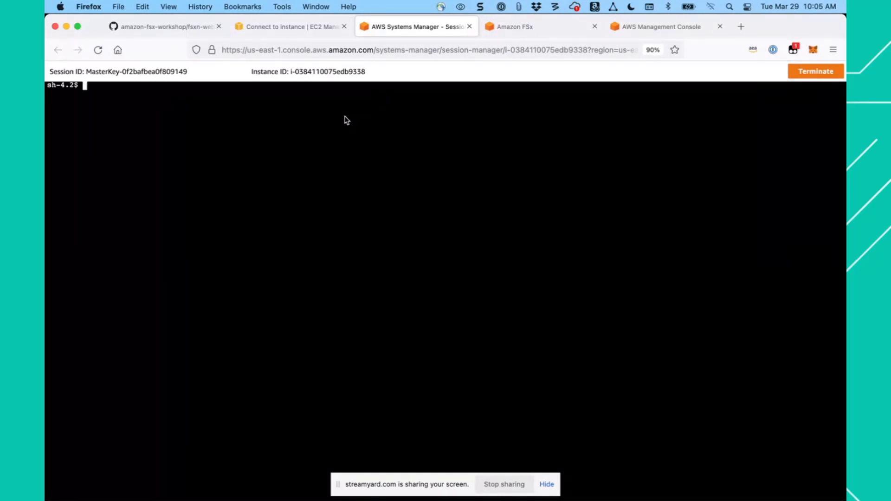
pyautogui.press('Return')
pyautogui.press('Return')
pyautogui.press('Return')
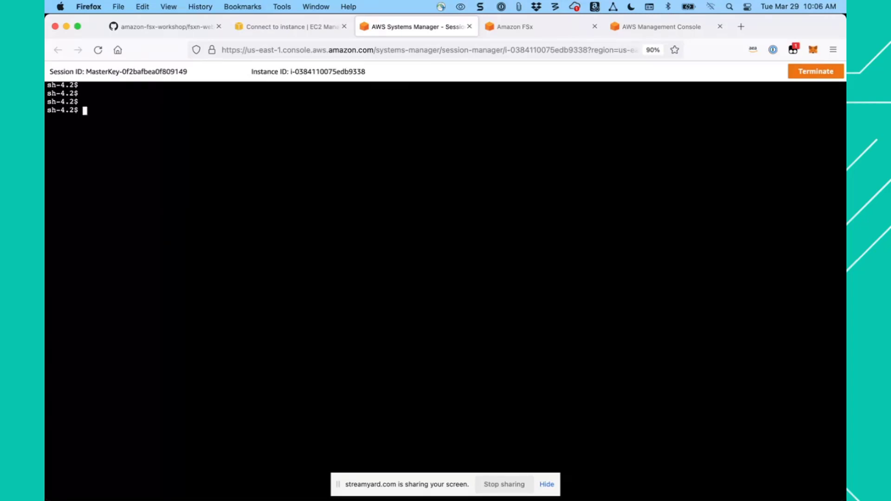
pyautogui.press('super+equal')
pyautogui.press('super+equal')
pyautogui.press('super+equal')
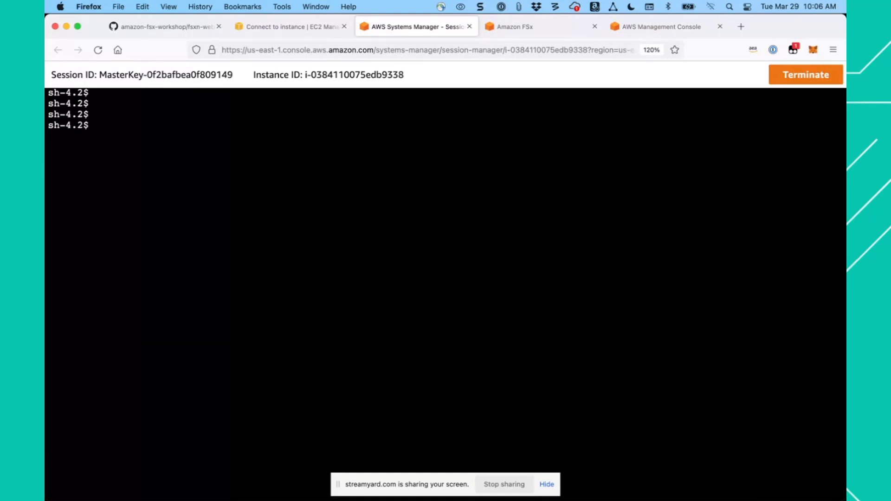
# - Copy the ADMINUSER and MGMTENDPOINT lines from step 6 of the workshop guide into the untitled note in Sublime Text
pyautogui.click(174, 29)
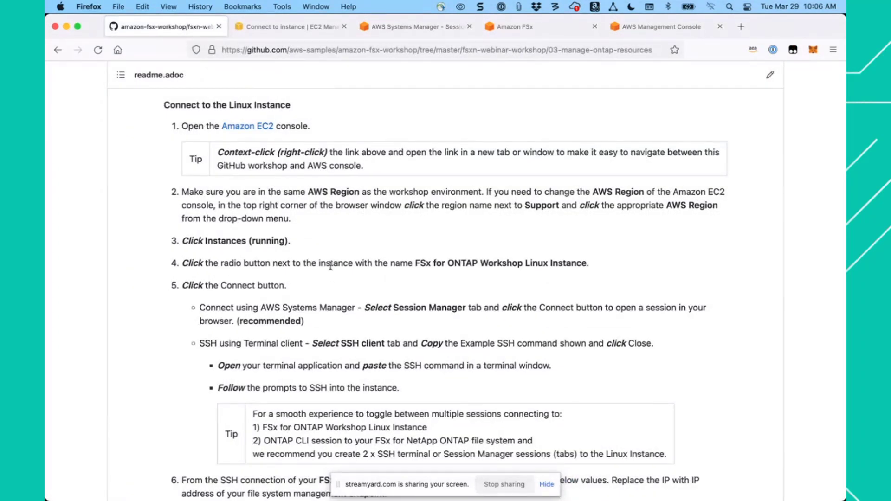
pyautogui.scroll(-3, 331, 266)
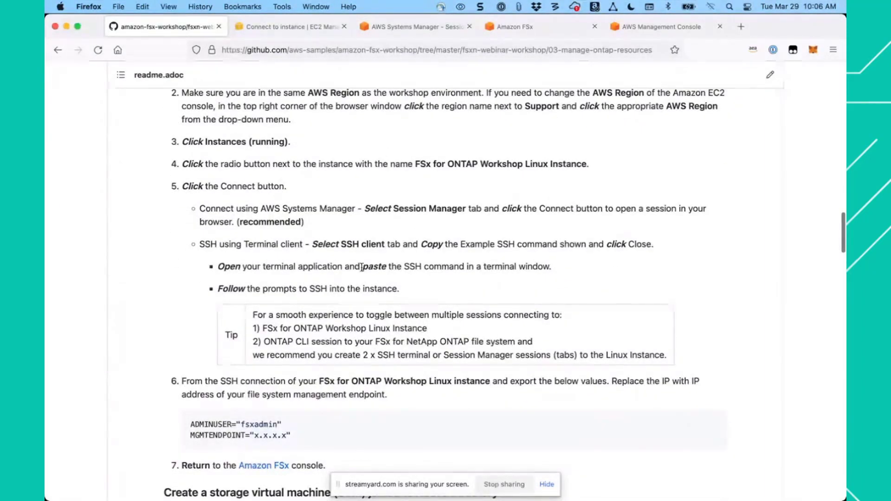
pyautogui.scroll(-3, 362, 268)
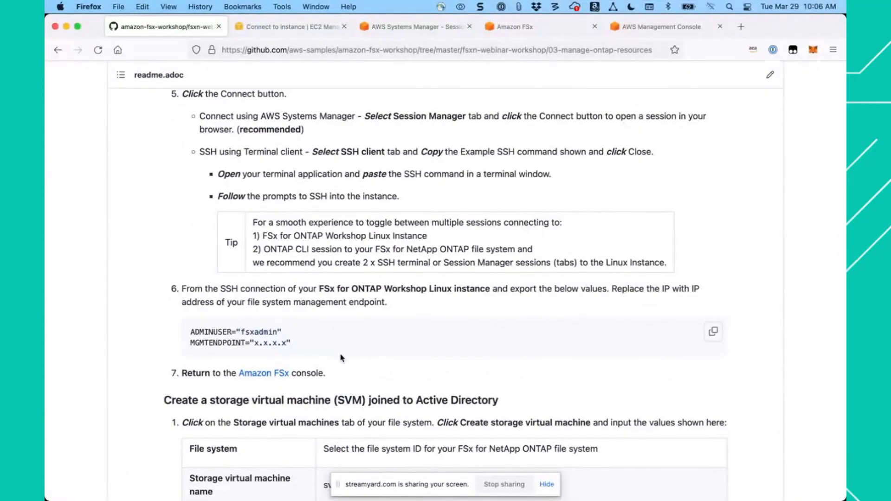
pyautogui.scroll(-2, 341, 358)
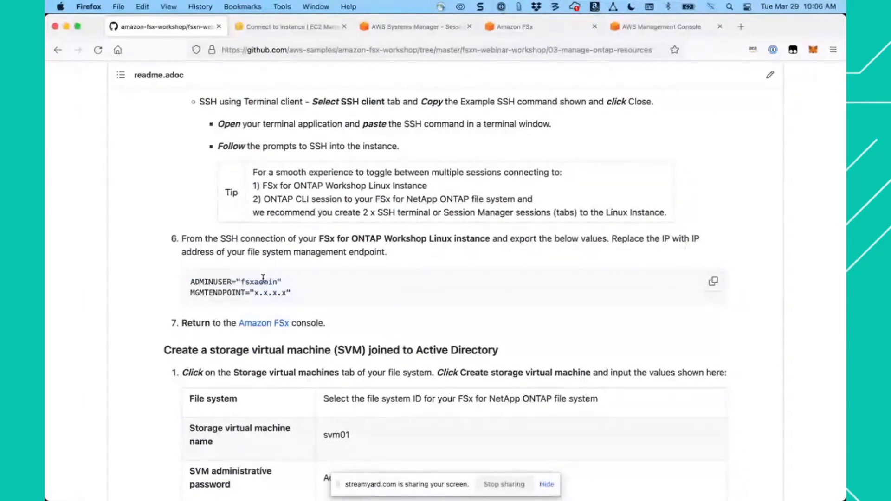
pyautogui.click(713, 283)
pyautogui.press('super+Tab')
pyautogui.press('super+v')
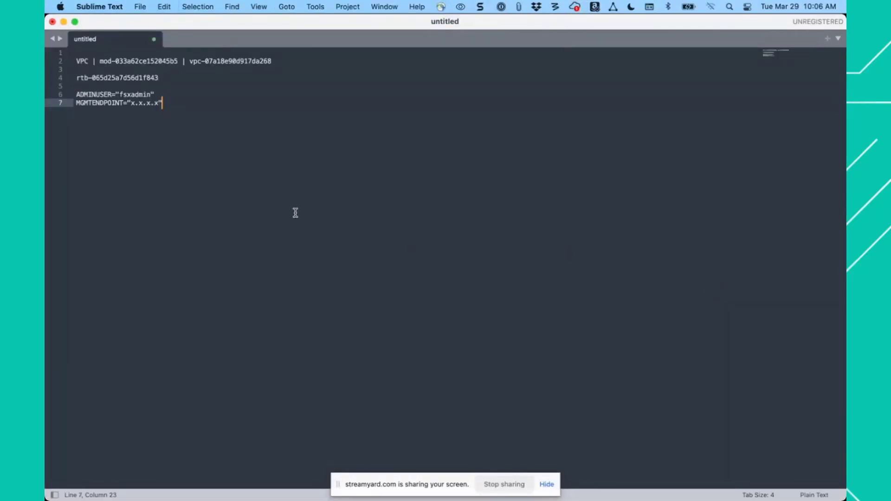
pyautogui.press('Return')
pyautogui.press('Return')
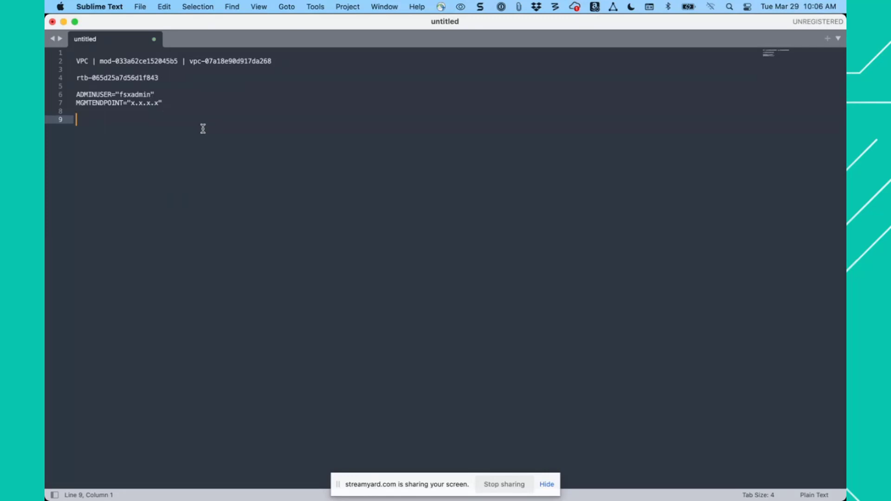
# - In Firefox, move the Amazon FSx browser tab beside the workshop guide and copy the management endpoint's IP address from the Network & security details
pyautogui.press('super+Tab')
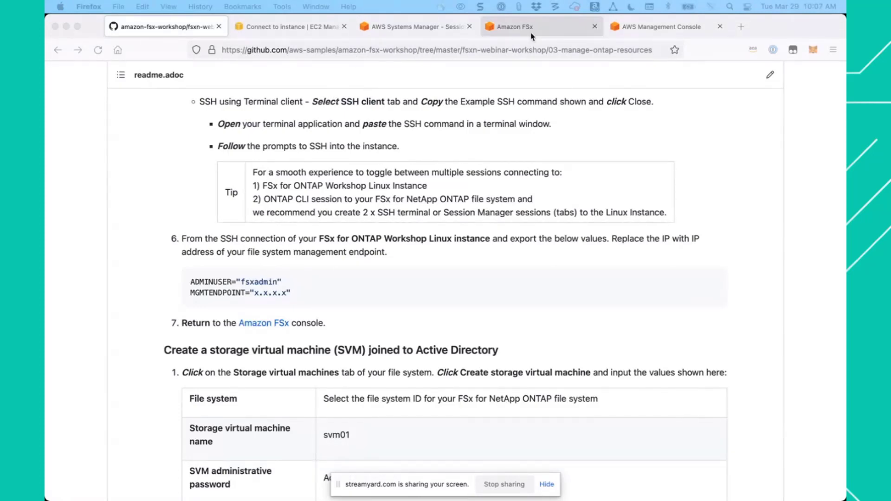
pyautogui.moveTo(528, 27); pyautogui.dragTo(265, 28)
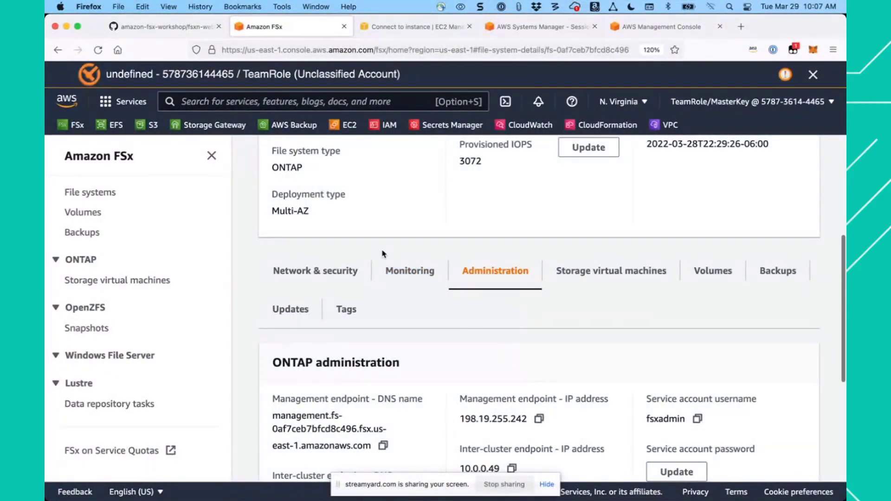
pyautogui.scroll(1, 383, 253)
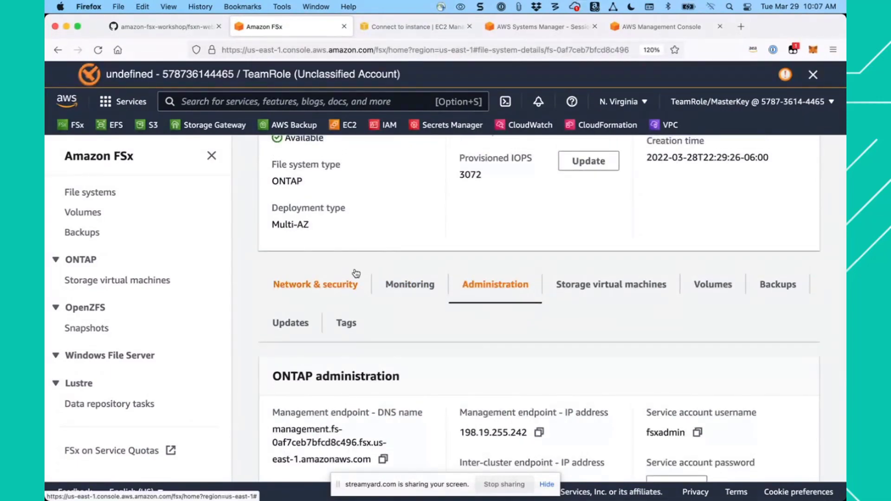
pyautogui.click(341, 284)
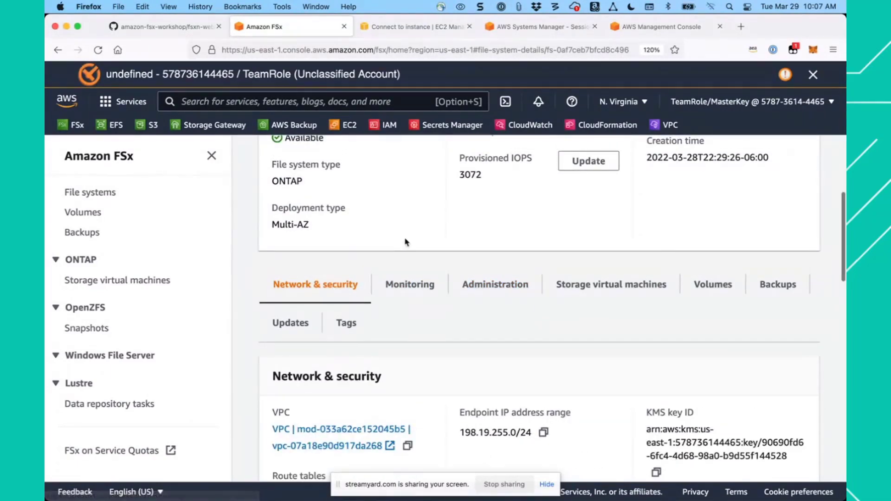
pyautogui.scroll(-1, 405, 241)
pyautogui.scroll(-2, 405, 242)
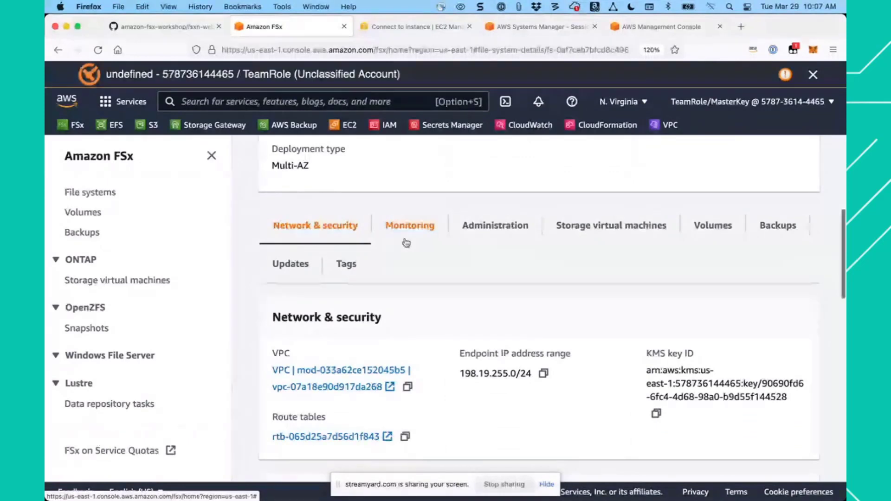
pyautogui.scroll(-5, 406, 242)
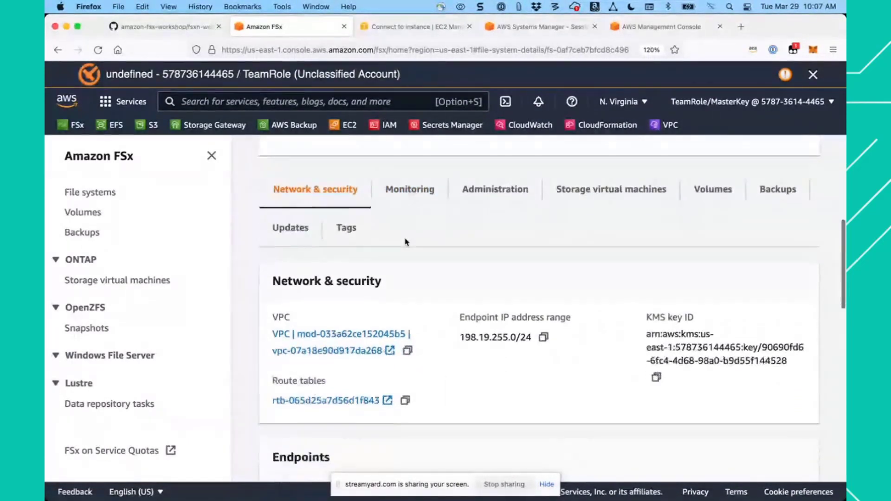
pyautogui.scroll(-4, 405, 242)
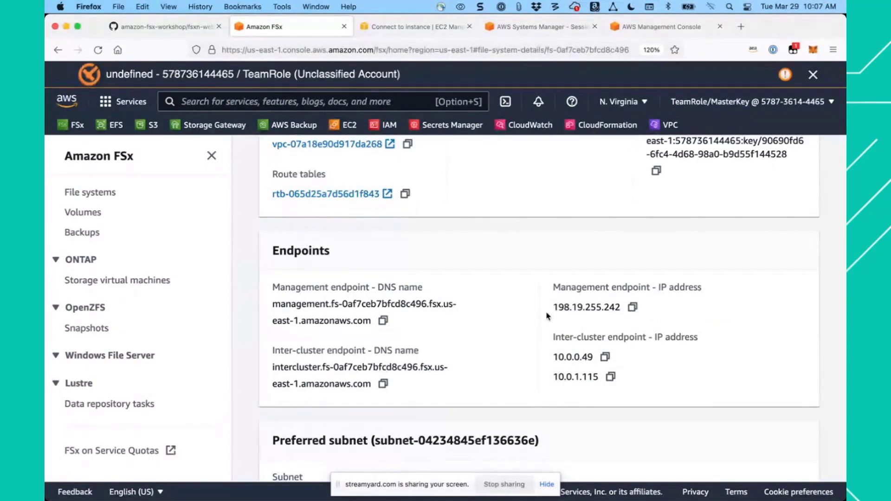
pyautogui.click(633, 308)
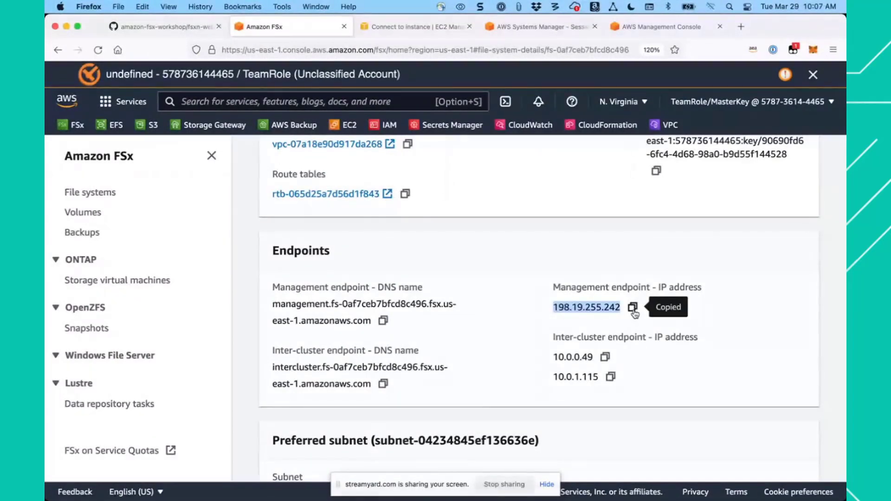
# - In the Sublime Text note, replace the x.x.x.x placeholder of MGMTENDPOINT with the copied address 198.19.255.242
pyautogui.press('super+Tab')
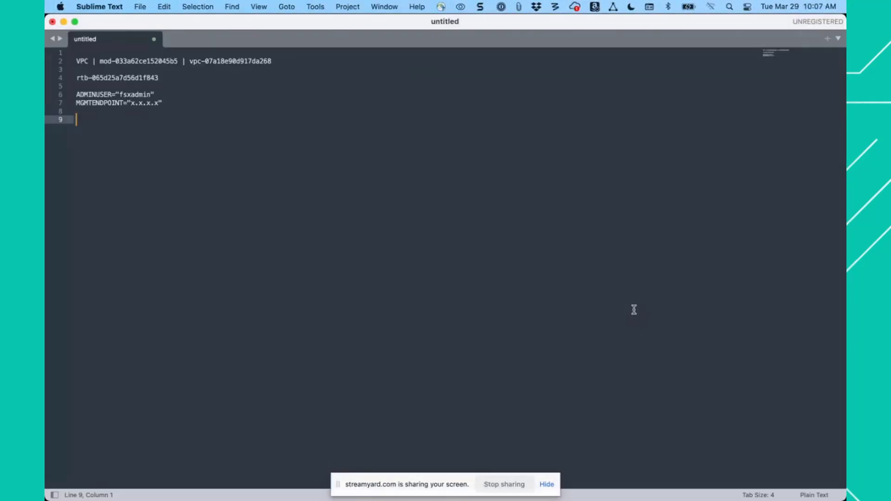
pyautogui.moveTo(158, 103); pyautogui.dragTo(132, 104)
pyautogui.press('super+v')
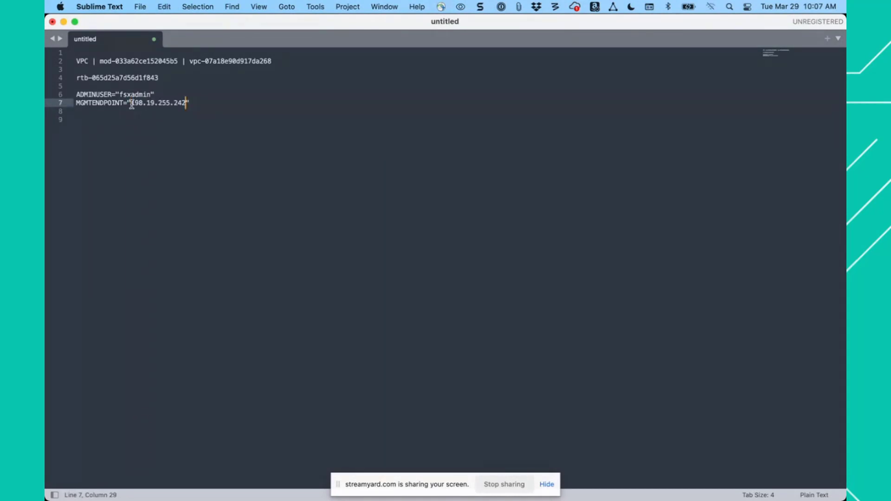
# - Copy the ADMINUSER and MGMTENDPOINT lines from the note and run them in the Linux instance's Session Manager terminal in Firefox
pyautogui.moveTo(198, 102); pyautogui.dragTo(73, 94)
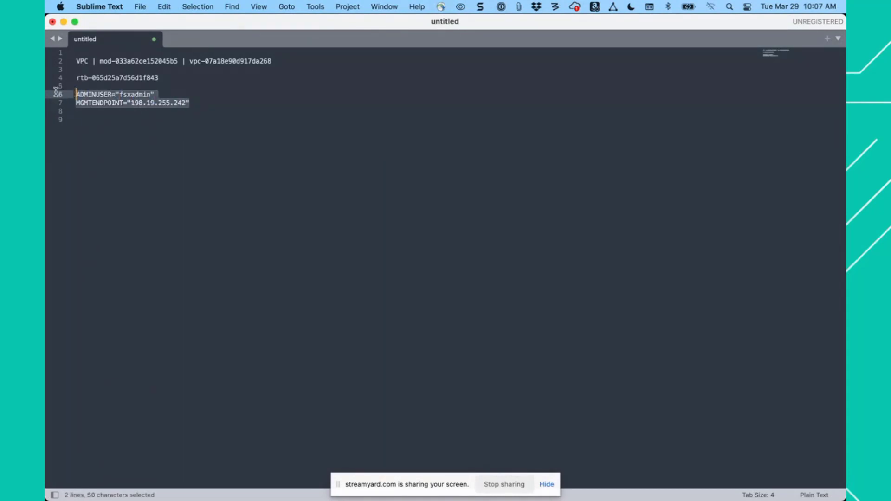
pyautogui.press('super+c')
pyautogui.press('super+Tab')
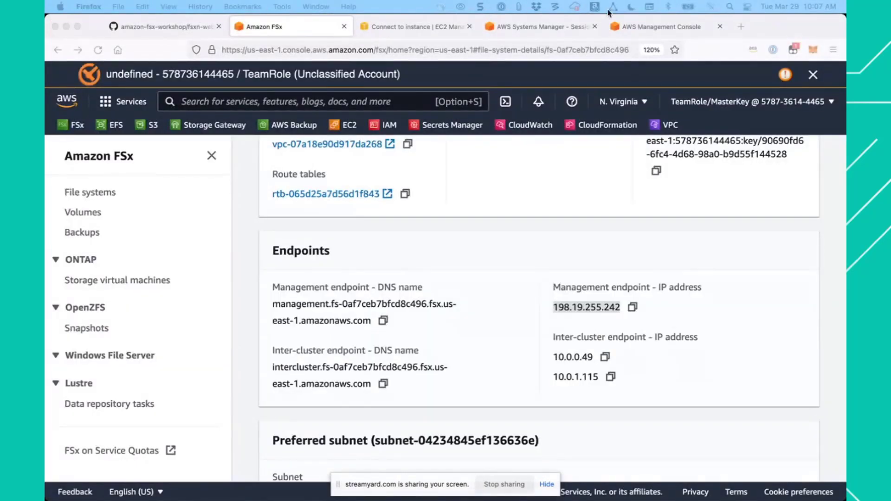
pyautogui.click(549, 27)
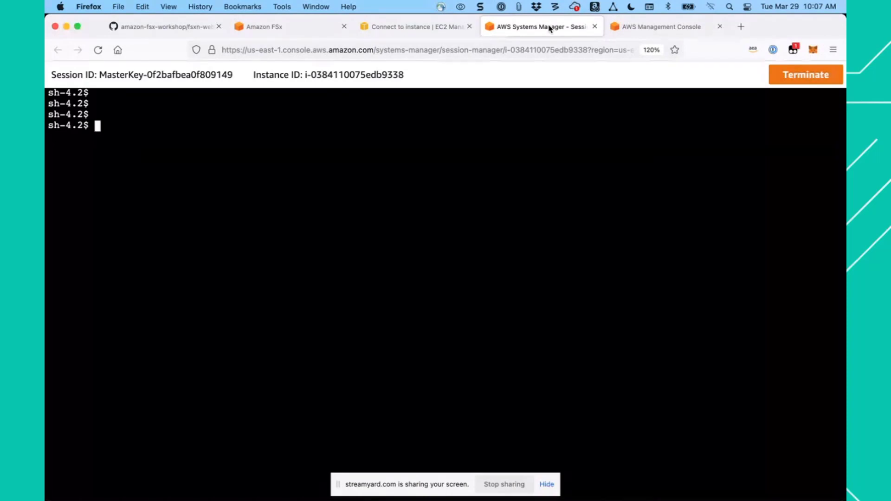
pyautogui.press('super+v')
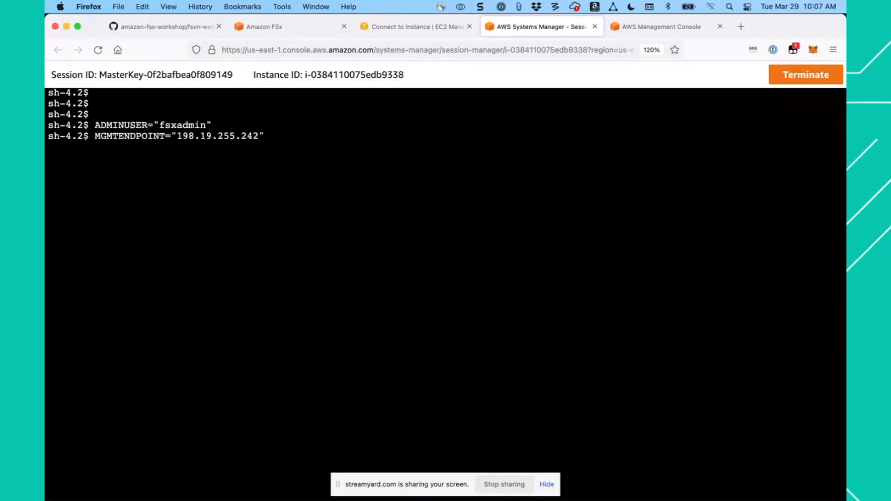
pyautogui.press('Return')
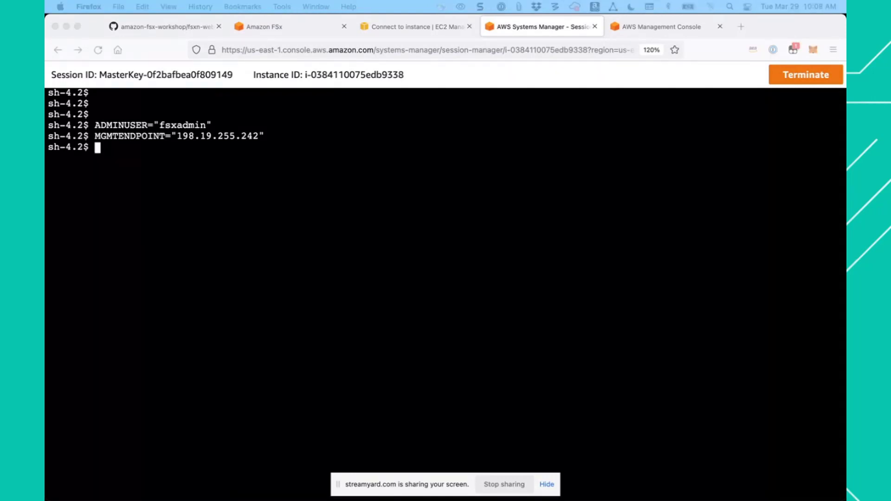
# - Return to the file system in the FSx console, reduce the page zoom to 100% and show its storage virtual machines
pyautogui.click(295, 26)
pyautogui.click(294, 26)
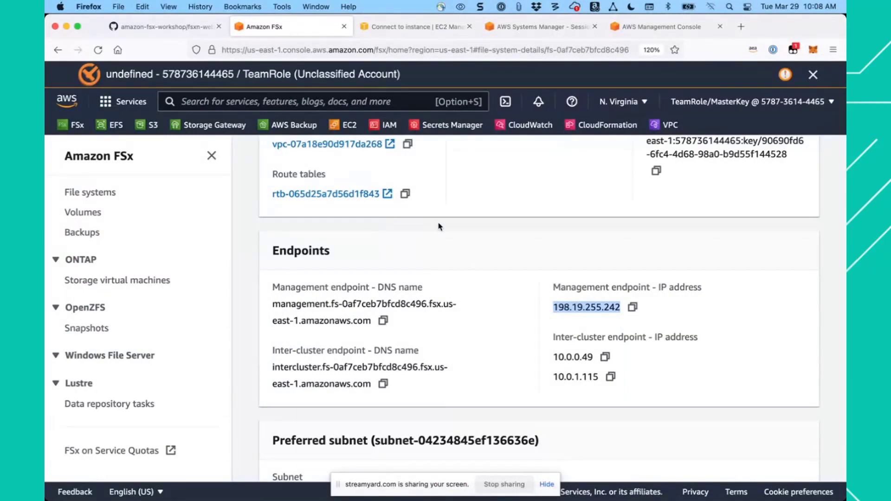
pyautogui.scroll(4, 464, 261)
pyautogui.scroll(2, 464, 261)
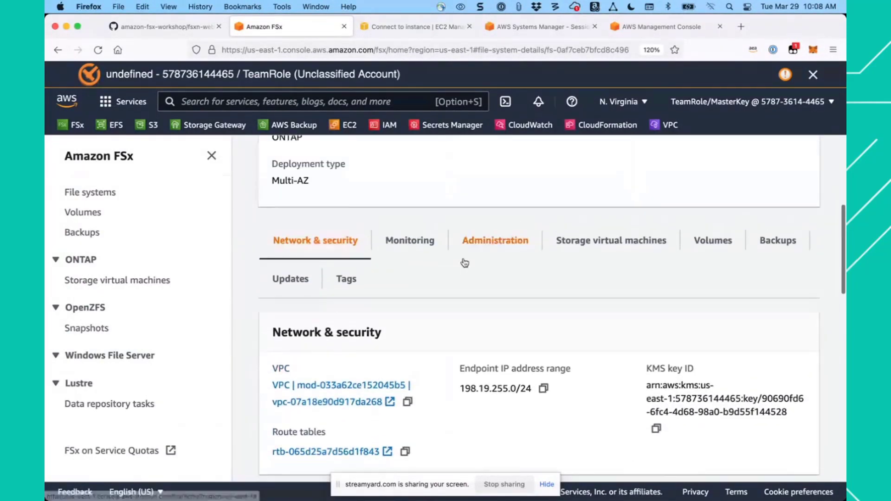
pyautogui.scroll(2, 464, 261)
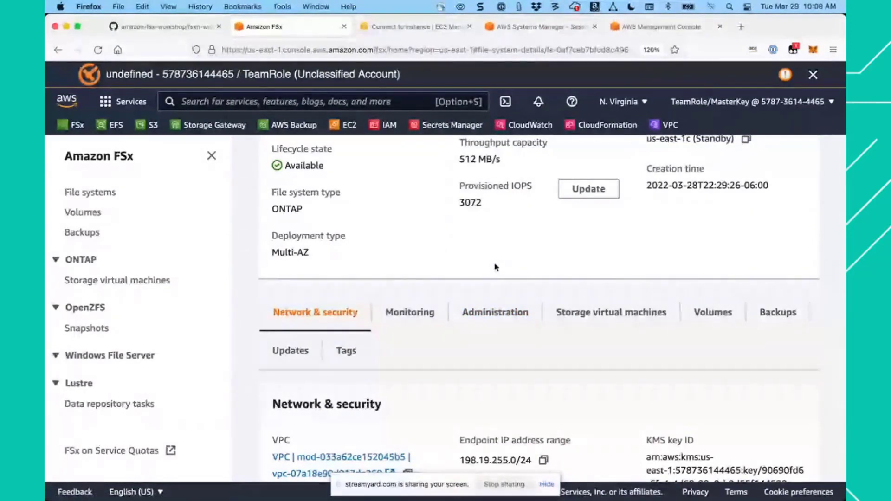
pyautogui.press('super+minus')
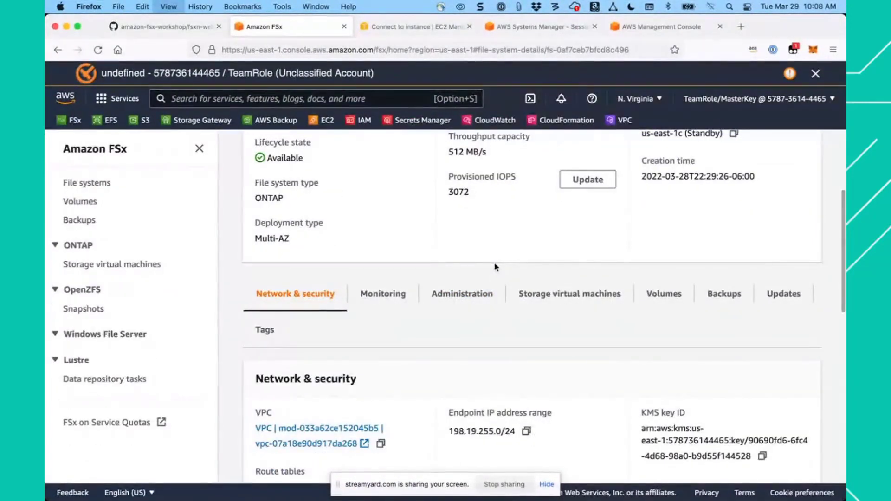
pyautogui.press('super+minus')
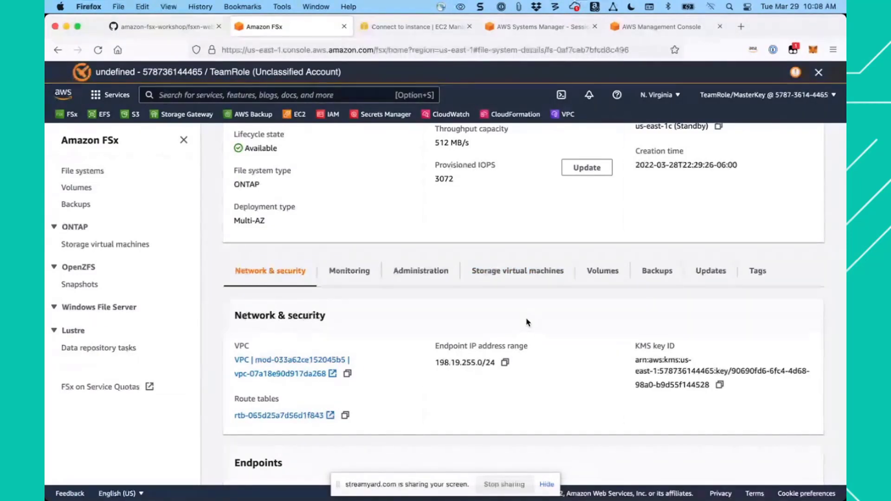
pyautogui.click(496, 274)
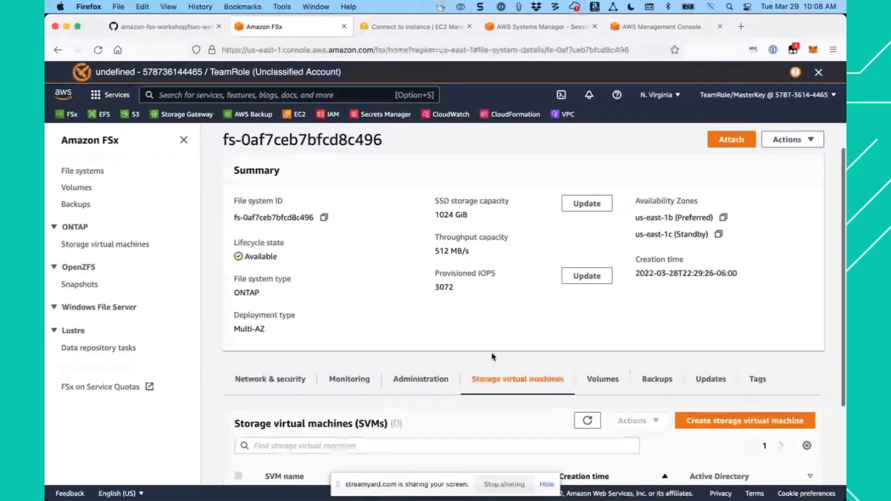
pyautogui.scroll(-3, 492, 353)
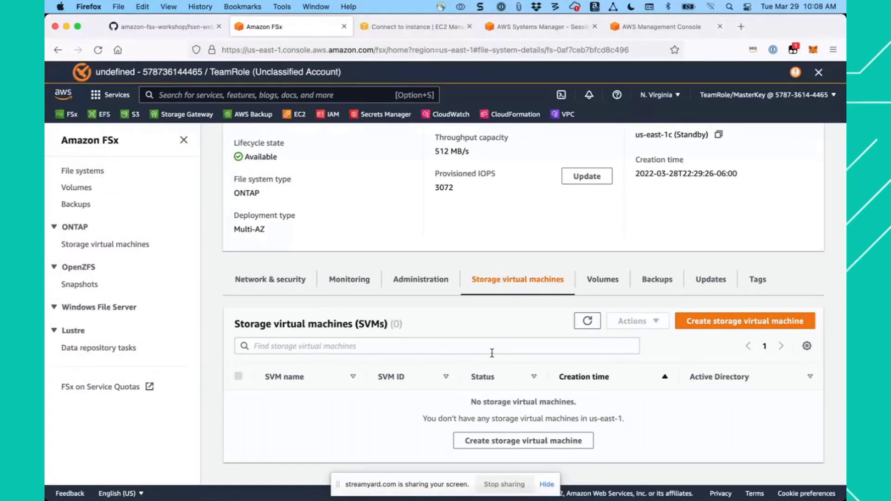
# - Start a new storage virtual machine on file system fs-0af7ceb7bfcd8c496 and name it svm01
pyautogui.click(732, 325)
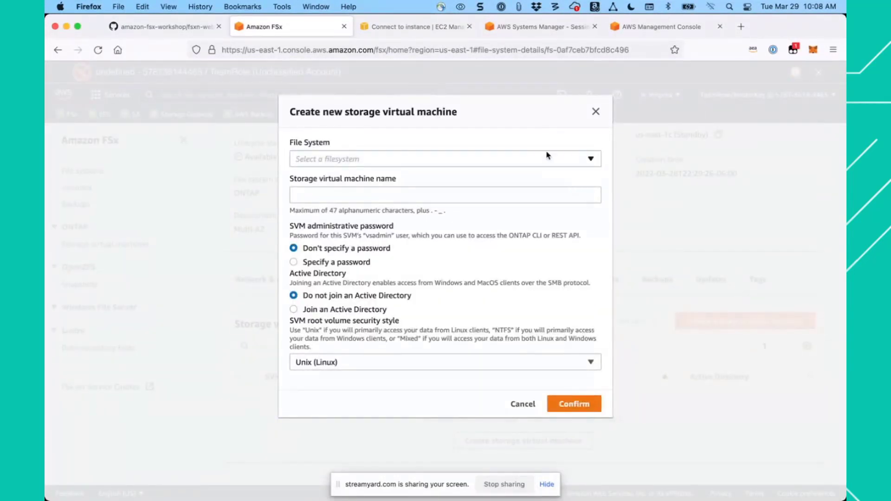
pyautogui.click(560, 158)
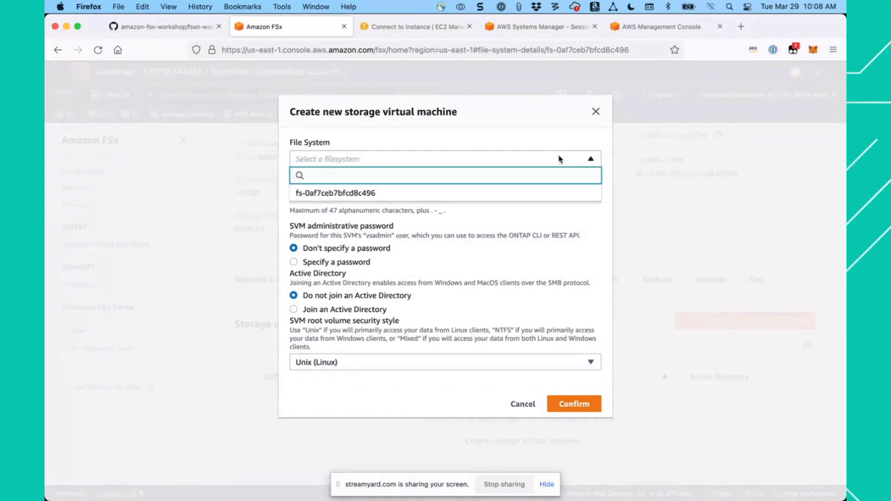
pyautogui.click(365, 195)
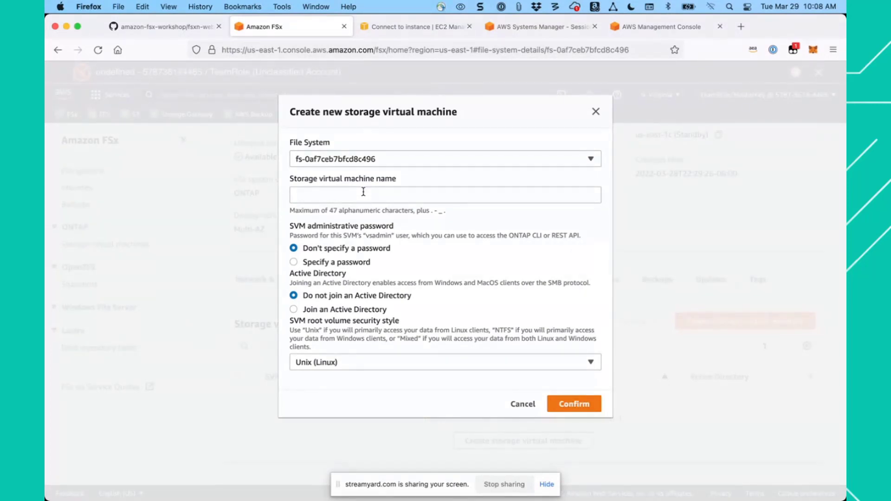
pyautogui.click(363, 191)
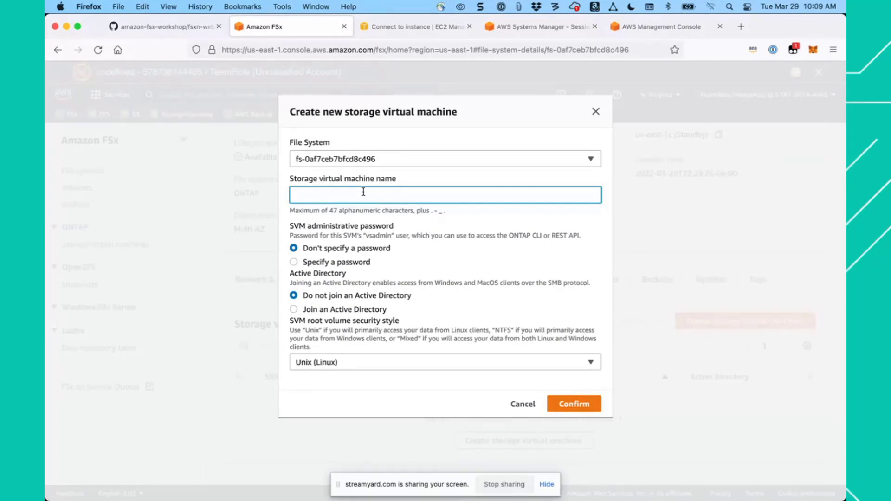
pyautogui.write('svm01')
# - Set the storage virtual machine to join an Active Directory, with Net BIOS name svm01 and domain name example.com
pyautogui.click(336, 310)
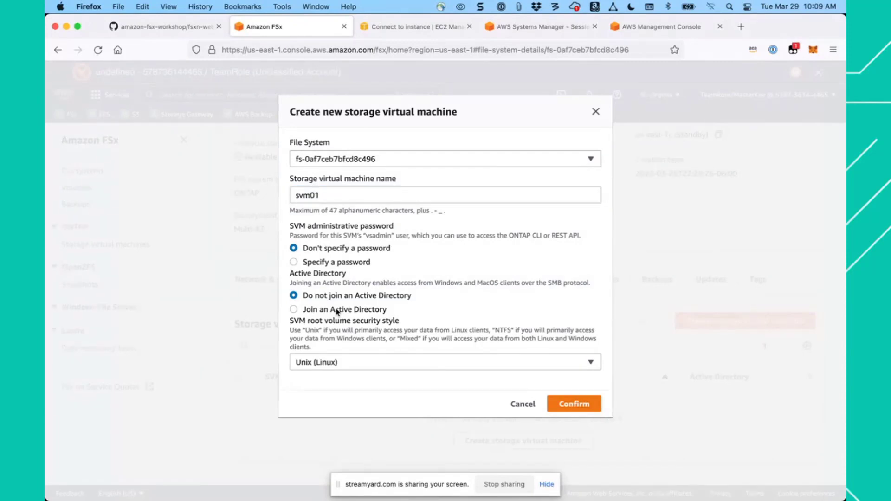
pyautogui.click(294, 310)
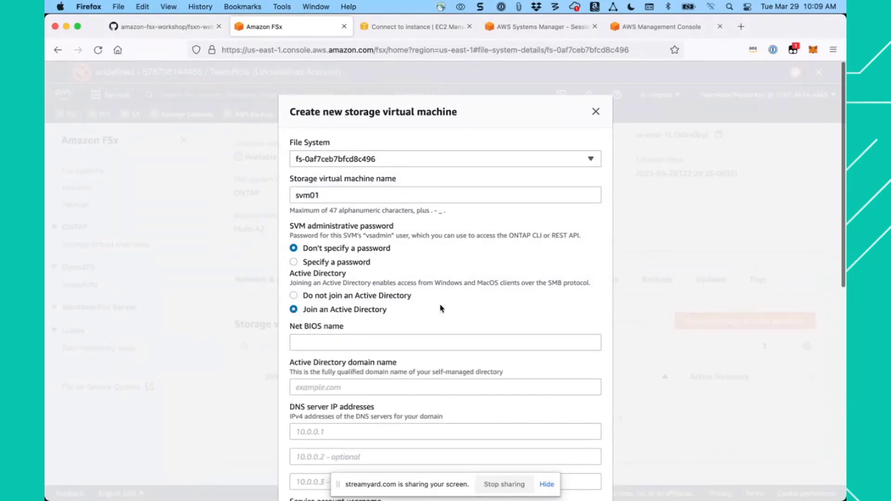
pyautogui.scroll(-3, 441, 309)
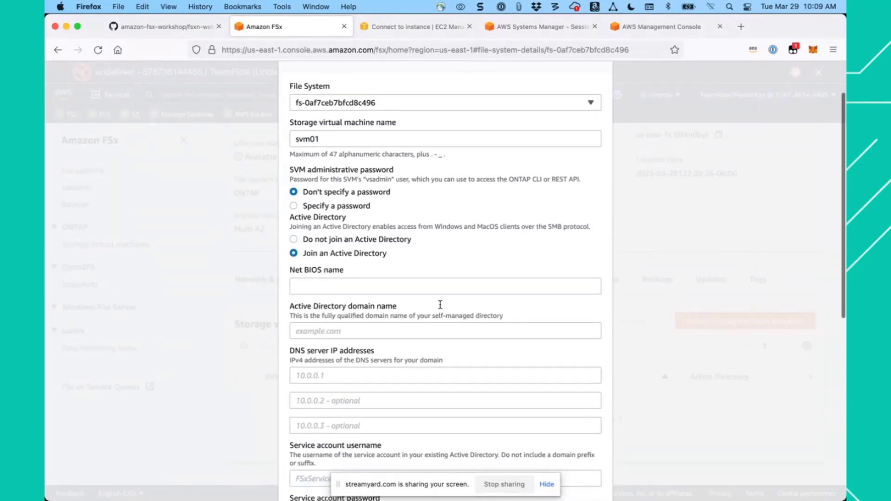
pyautogui.click(350, 287)
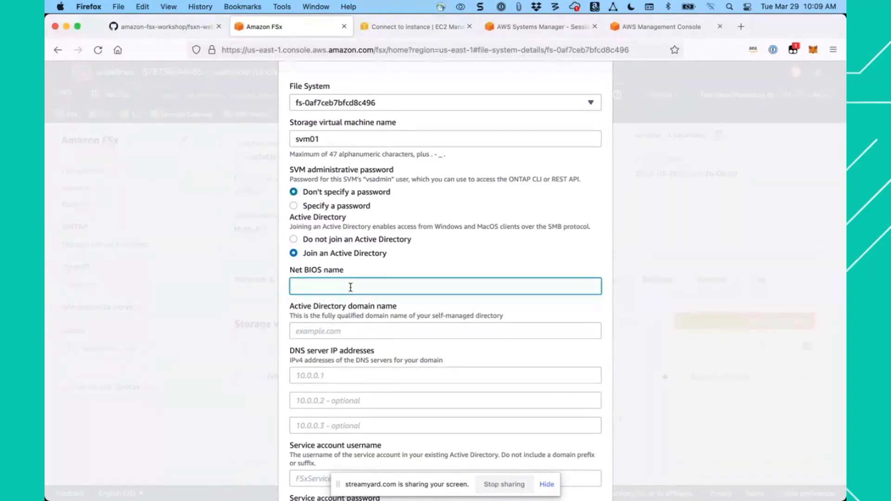
pyautogui.write('svm01')
pyautogui.scroll(-2, 399, 274)
pyautogui.click(350, 290)
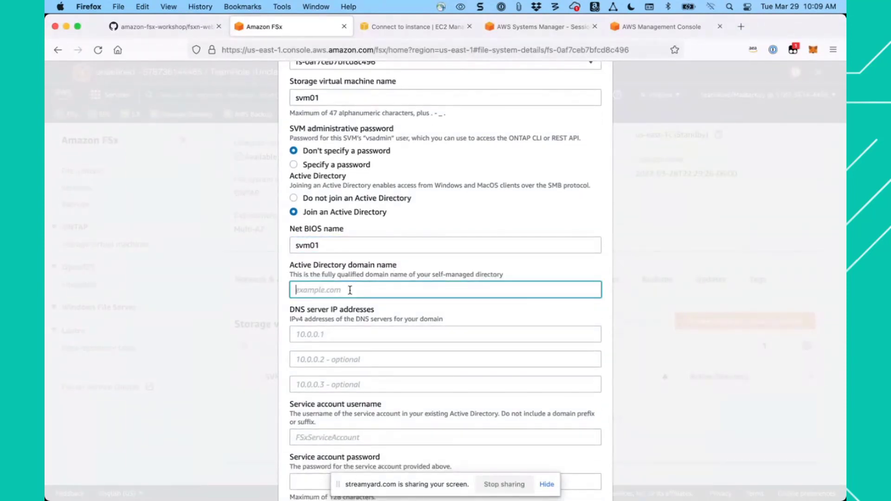
pyautogui.write('example.com')
# - Check the Active Directory values in the workshop guide and return to the DNS server IP addresses in the creation form
pyautogui.click(182, 31)
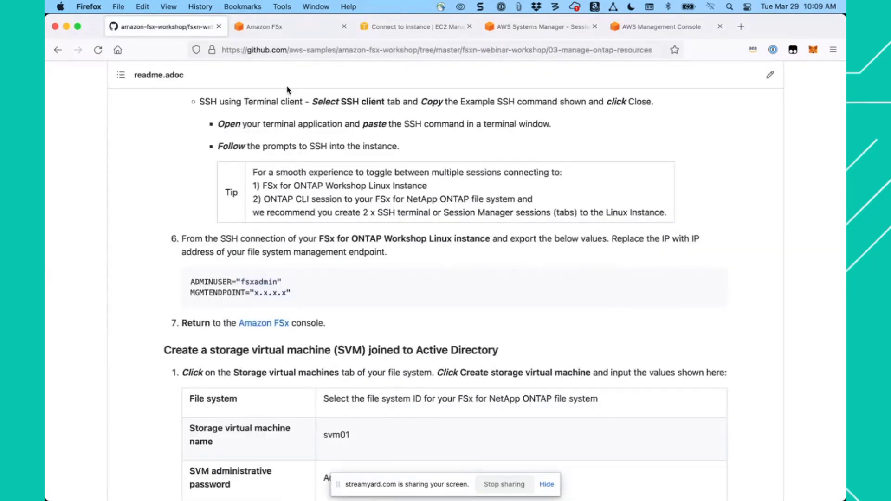
pyautogui.scroll(-10, 446, 289)
pyautogui.scroll(3, 446, 290)
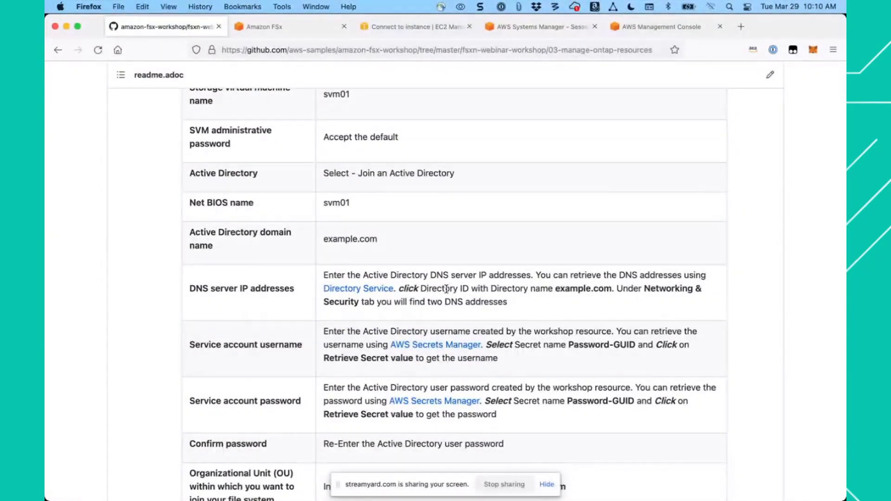
pyautogui.click(294, 34)
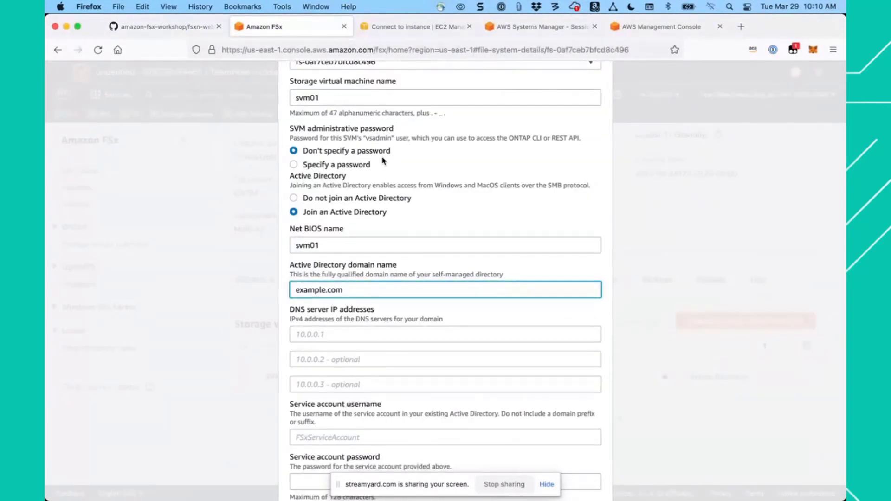
pyautogui.click(327, 334)
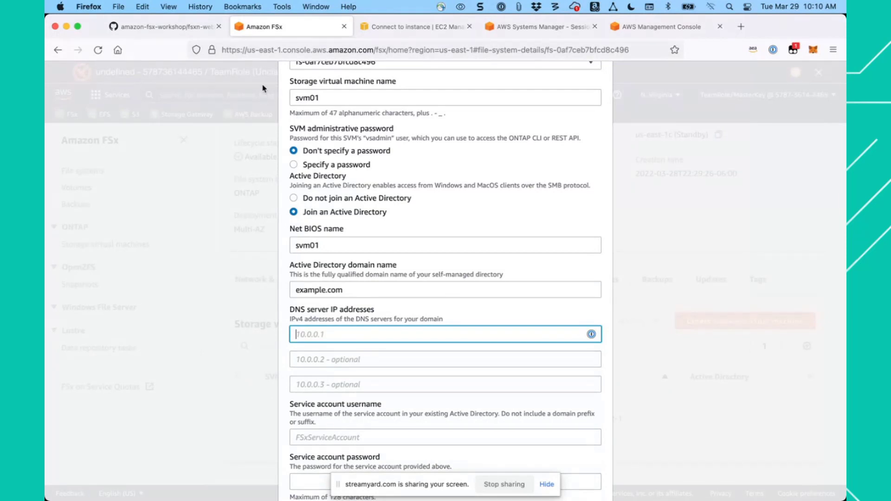
# - Open the workshop guide's Directory Service link in a new tab and show the networking details of the example.com directory
pyautogui.click(173, 28)
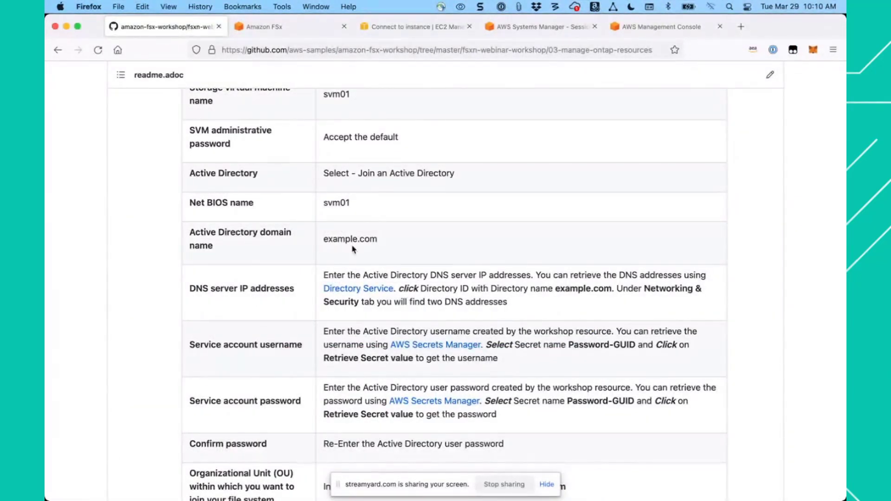
pyautogui.rightClick(348, 294)
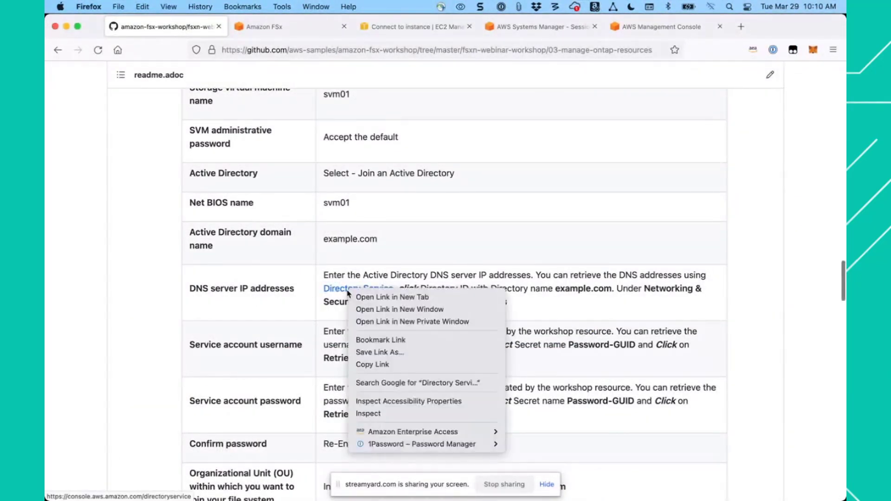
pyautogui.click(376, 298)
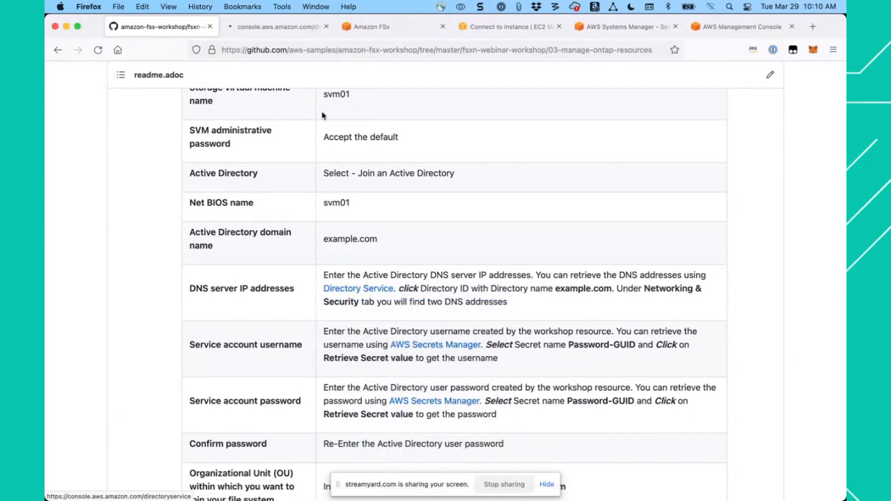
pyautogui.click(267, 28)
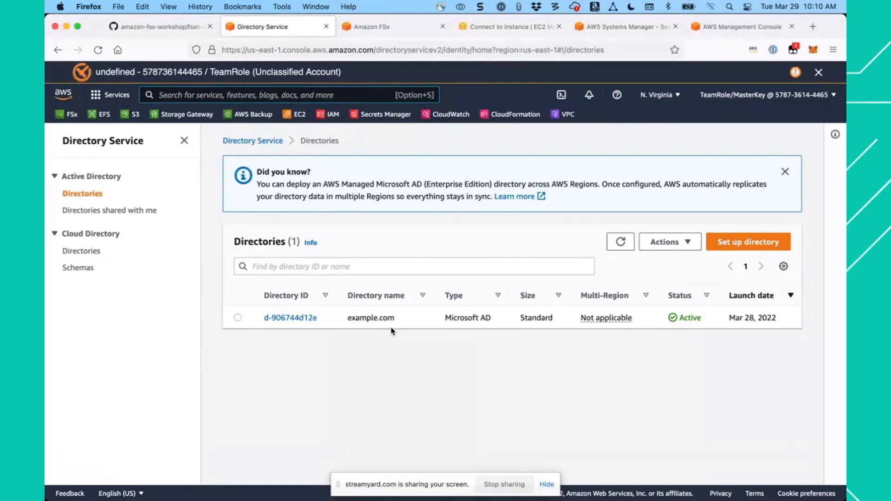
pyautogui.click(290, 320)
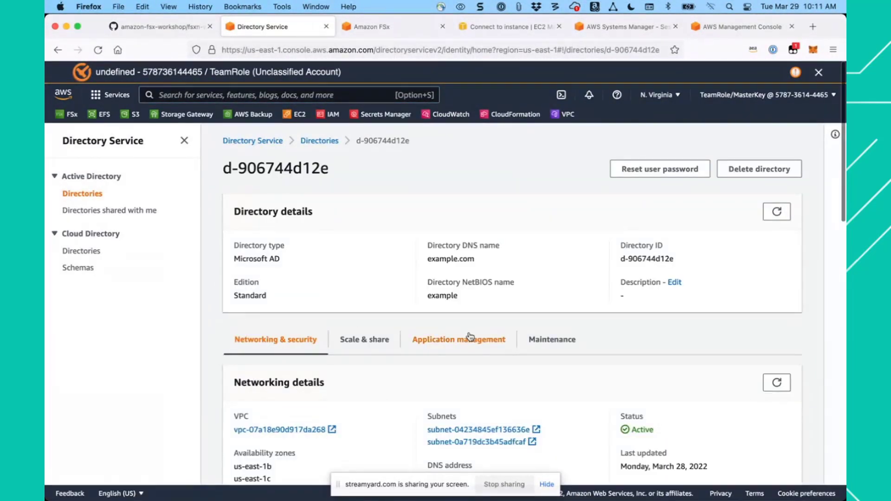
pyautogui.scroll(-5, 470, 336)
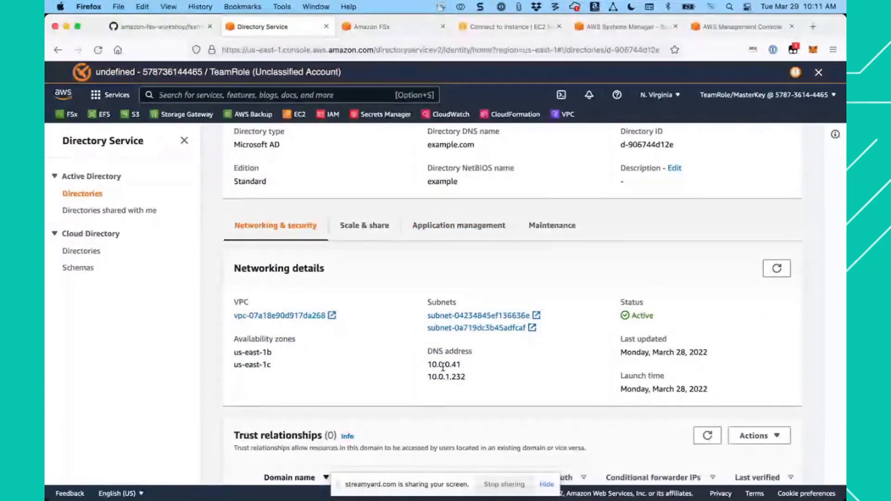
# - Copy the directory's first DNS address, 10.0.0.41, into the first DNS server IP field of the storage virtual machine form
pyautogui.moveTo(463, 365); pyautogui.dragTo(429, 365)
pyautogui.press('super+c')
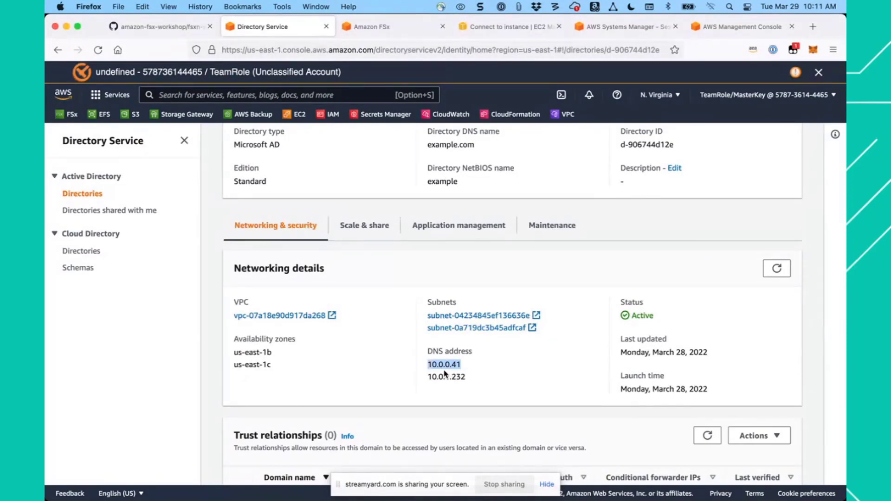
pyautogui.click(390, 27)
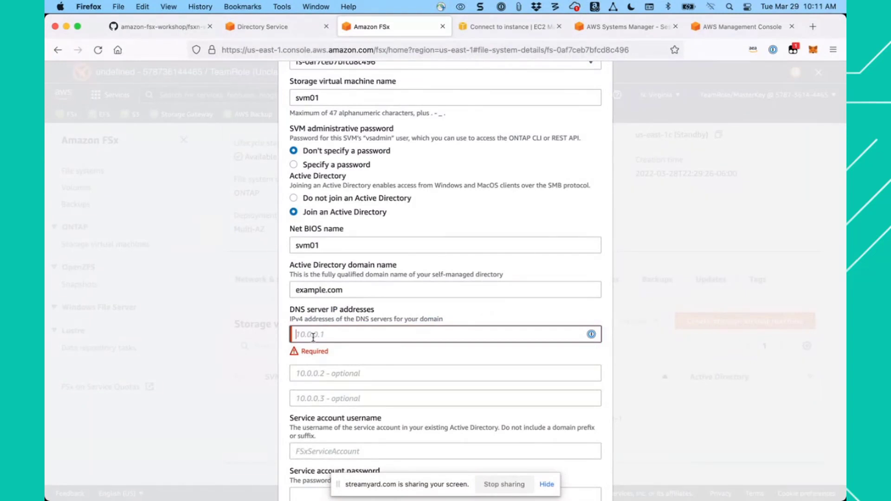
pyautogui.press('super+v')
pyautogui.click(329, 376)
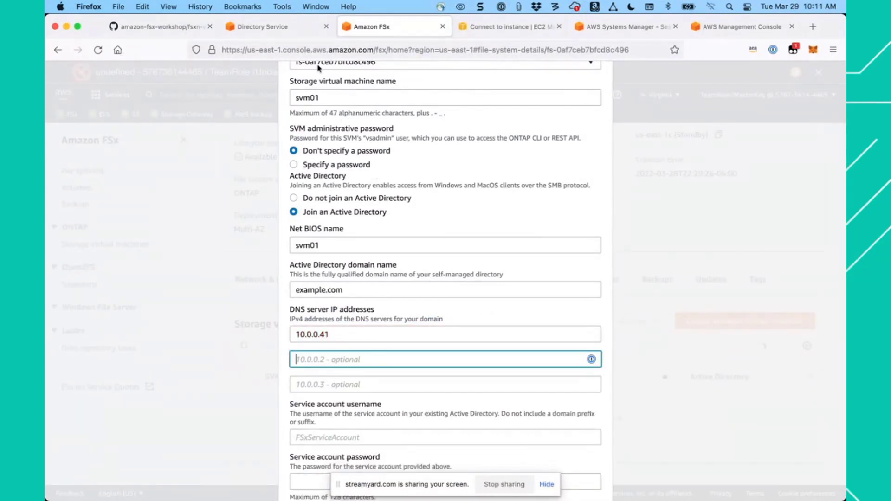
# - Copy the directory's second DNS address, 10.0.1.232, into the second DNS server IP field of the storage virtual machine form
pyautogui.click(277, 31)
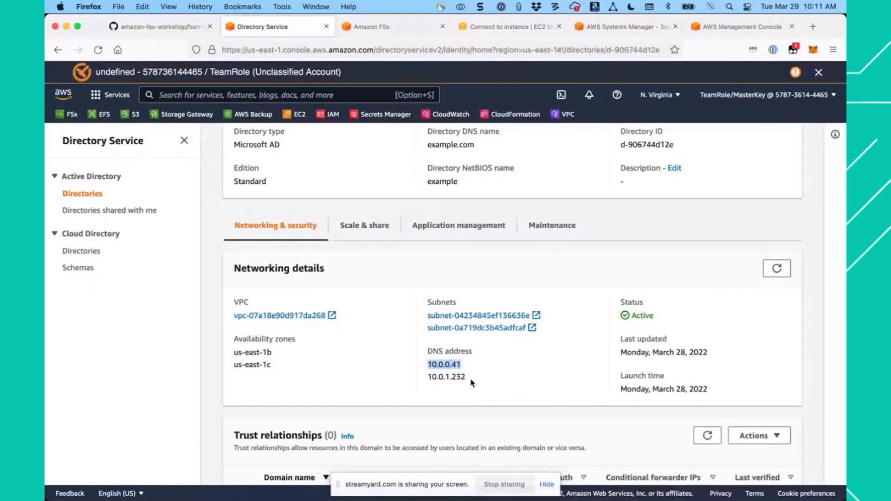
pyautogui.moveTo(465, 378); pyautogui.dragTo(428, 378)
pyautogui.press('super+c')
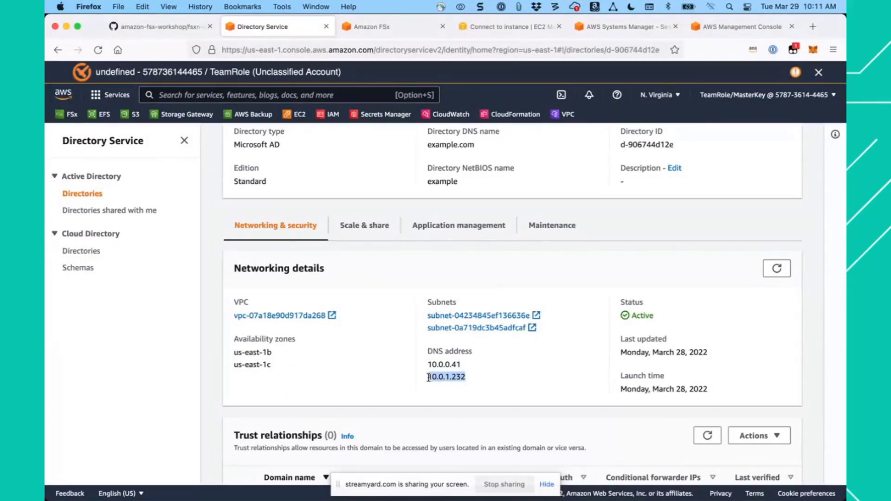
pyautogui.click(368, 28)
pyautogui.press('super+v')
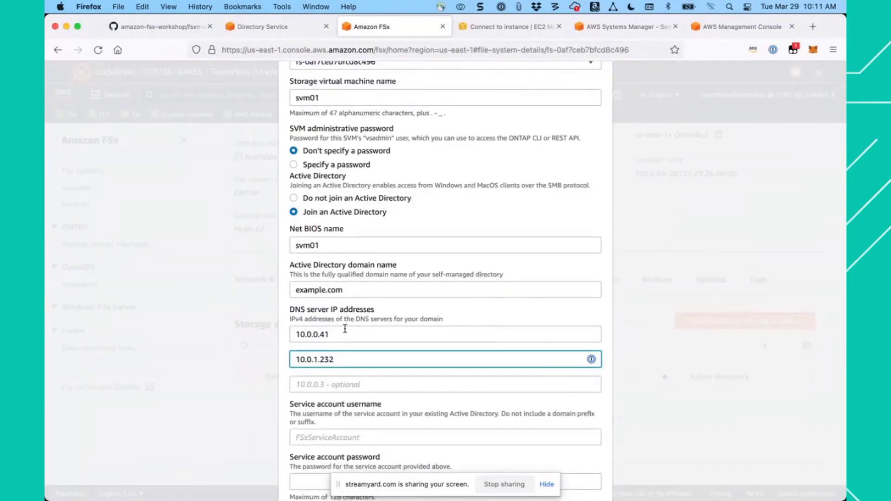
# - Open the AWS Secrets Manager link from the guide's Service account username row in a new tab and switch to it
pyautogui.scroll(-3, 407, 325)
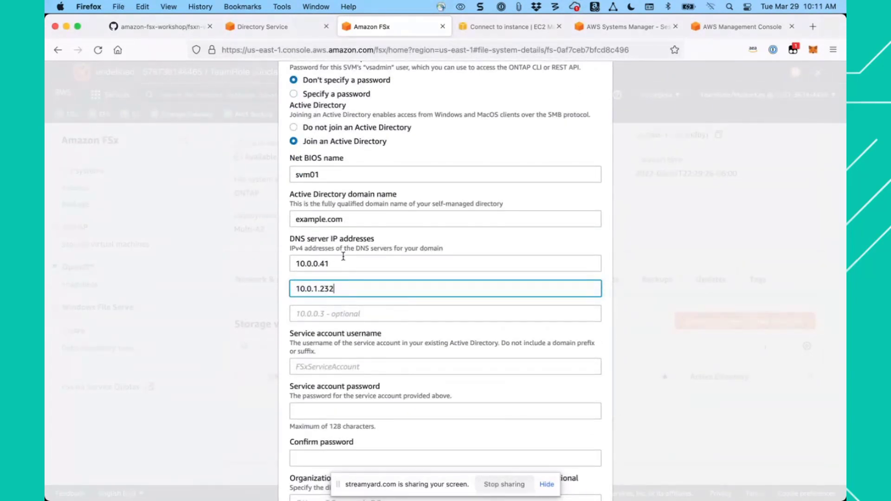
pyautogui.click(375, 340)
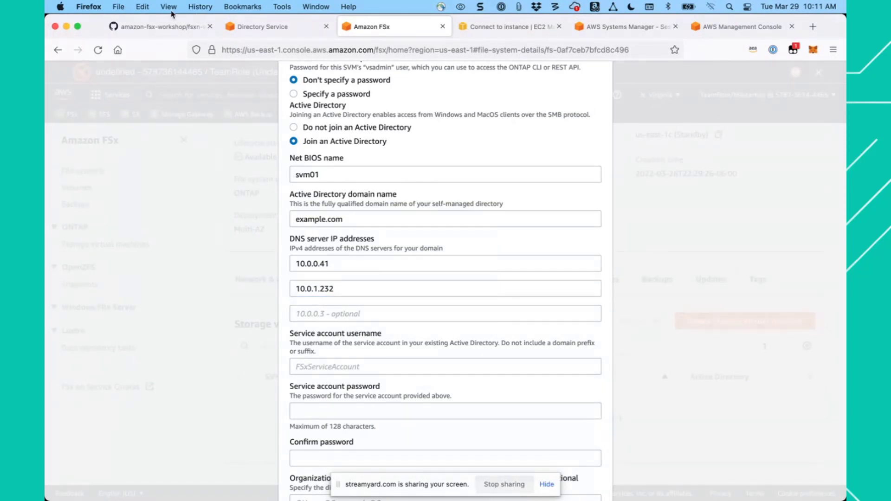
pyautogui.click(158, 28)
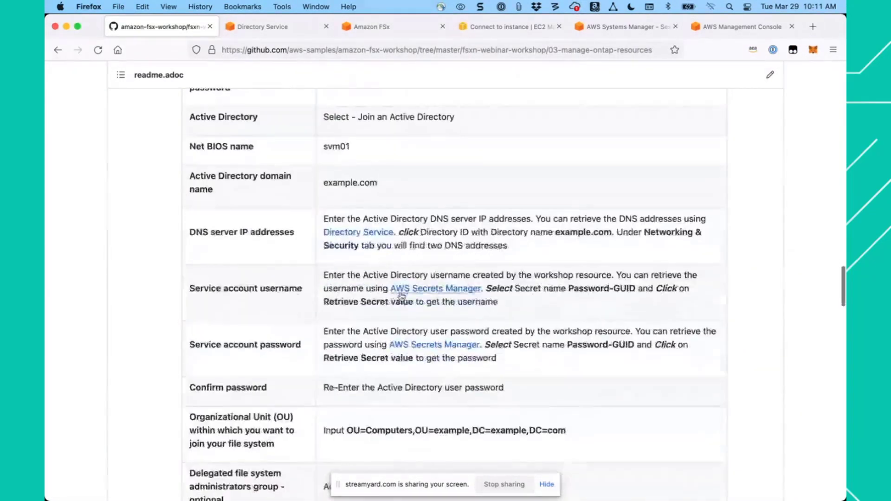
pyautogui.scroll(-1, 402, 298)
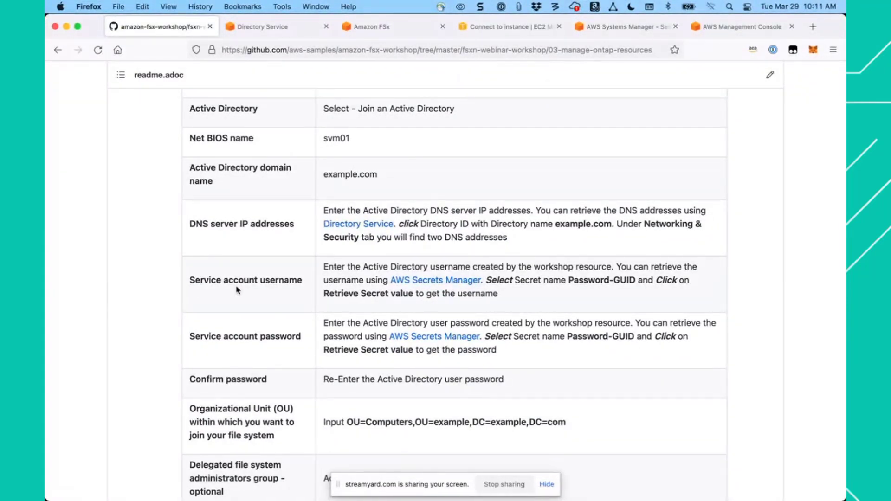
pyautogui.rightClick(435, 283)
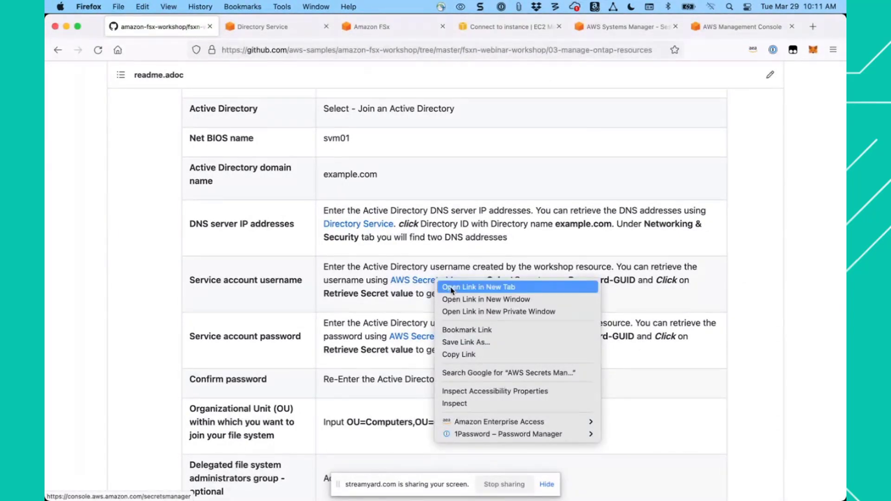
pyautogui.click(452, 288)
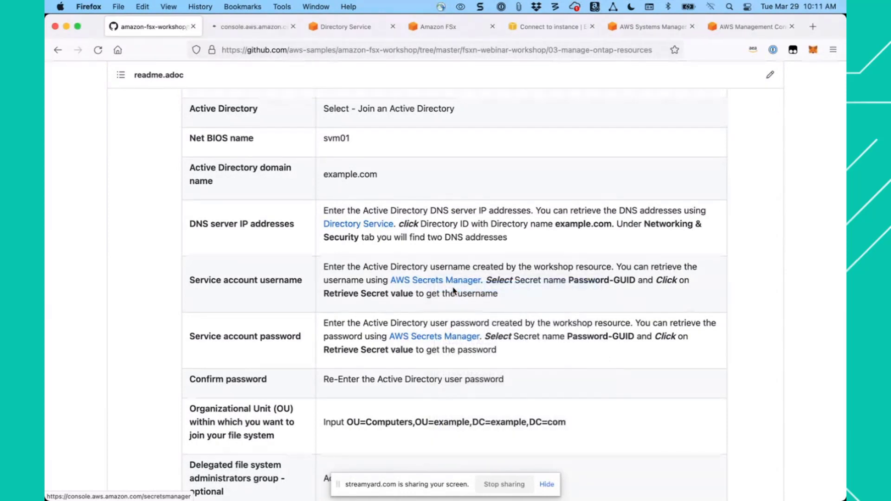
pyautogui.click(244, 27)
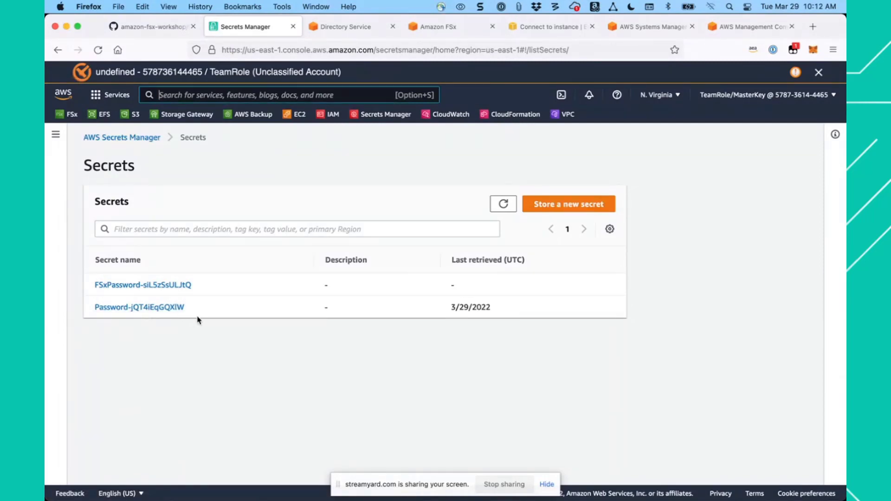
# - Open the secret whose name starts with "Password-" and retrieve its secret value to show the service account credentials
pyautogui.click(147, 308)
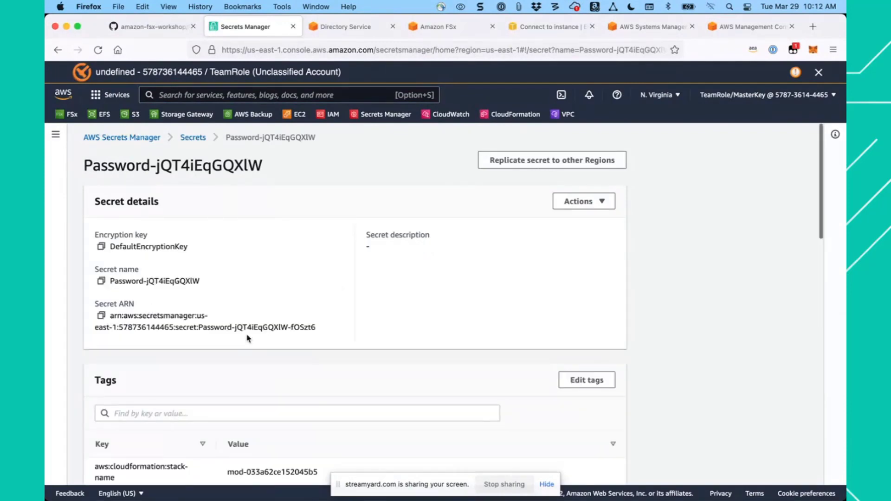
pyautogui.scroll(-5, 225, 327)
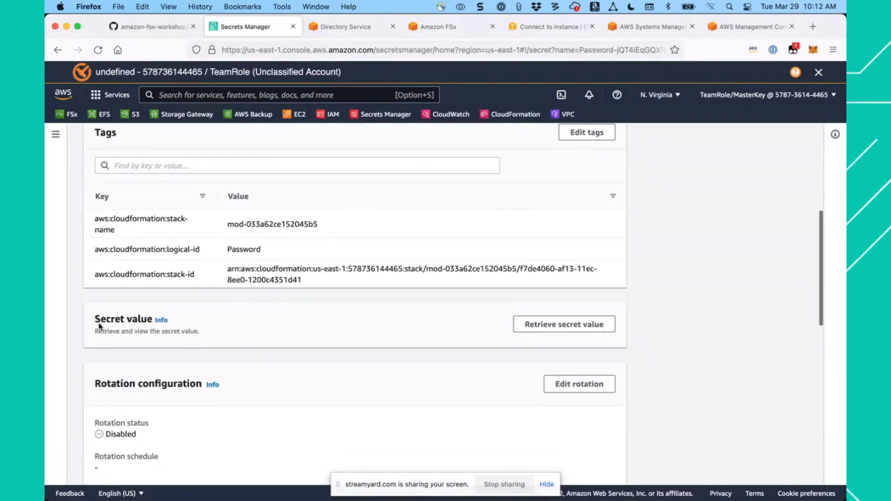
pyautogui.click(583, 326)
pyautogui.scroll(-3, 443, 338)
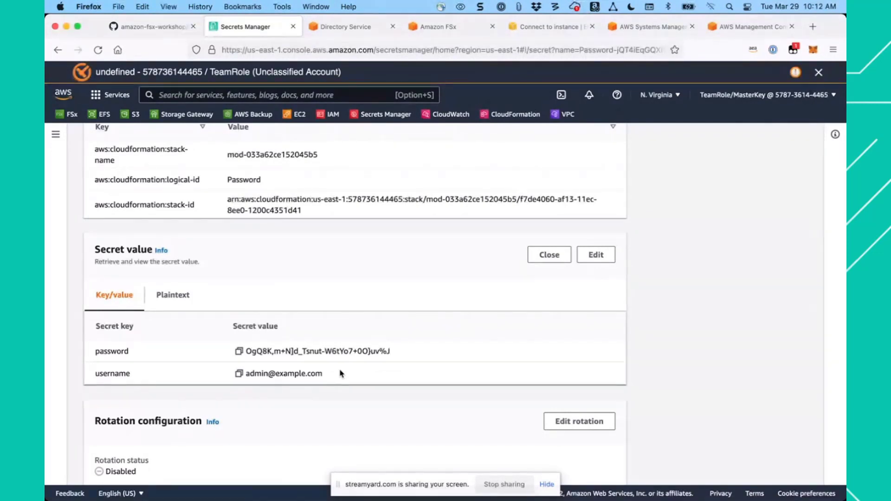
# - Copy the username from the secret value into the Service account username field of the storage virtual machine form
pyautogui.click(239, 375)
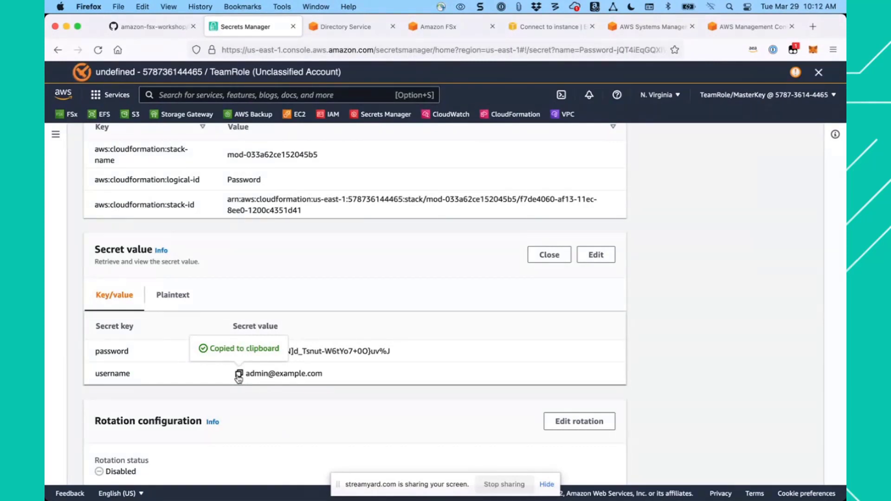
pyautogui.click(458, 31)
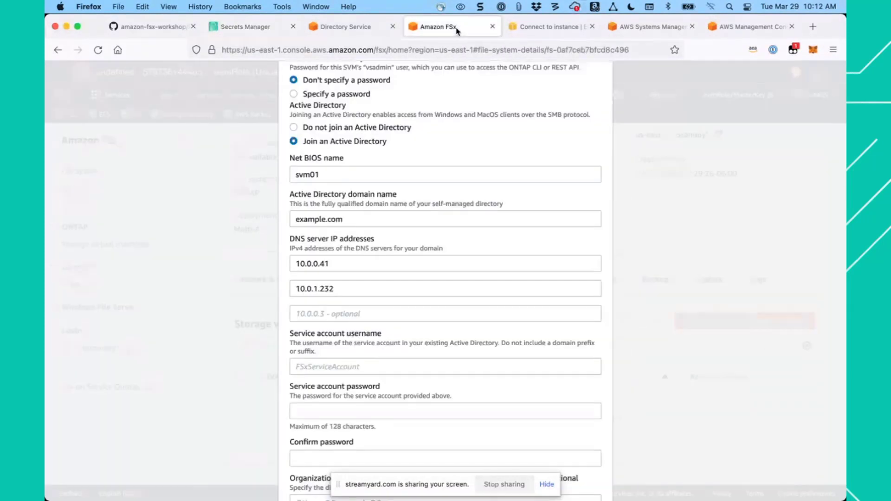
pyautogui.click(340, 366)
pyautogui.press('cmd+v')
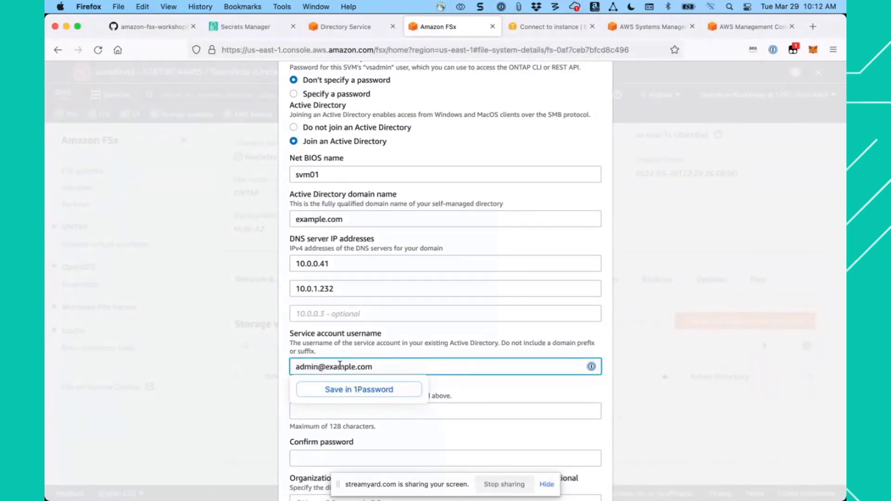
pyautogui.click(384, 343)
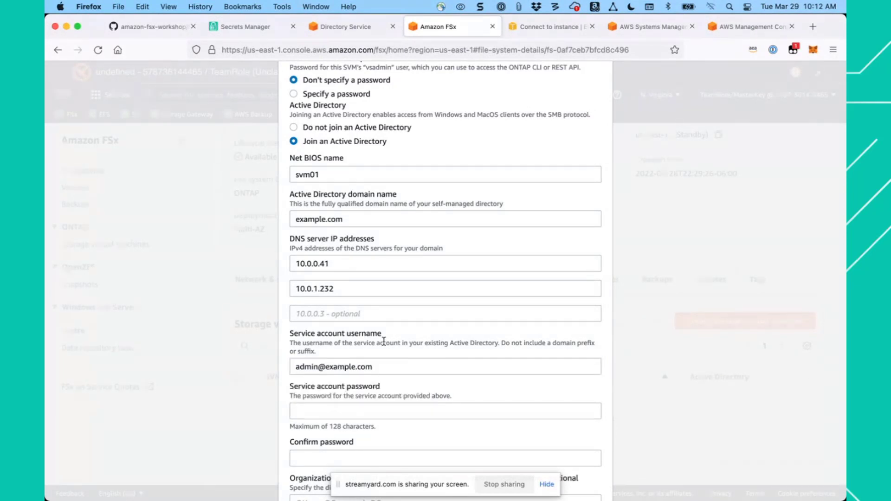
# - Copy the password from the secret value into both the Service account password and Confirm password fields of the storage virtual machine form
pyautogui.click(339, 417)
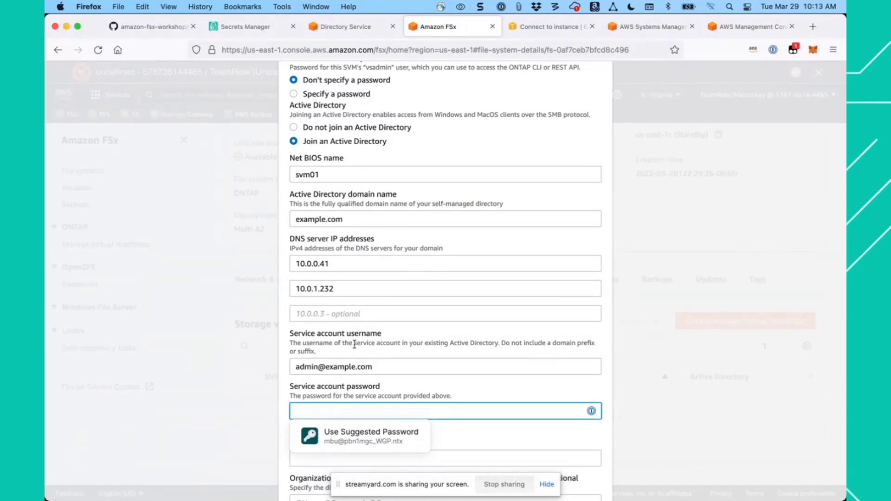
pyautogui.click(245, 27)
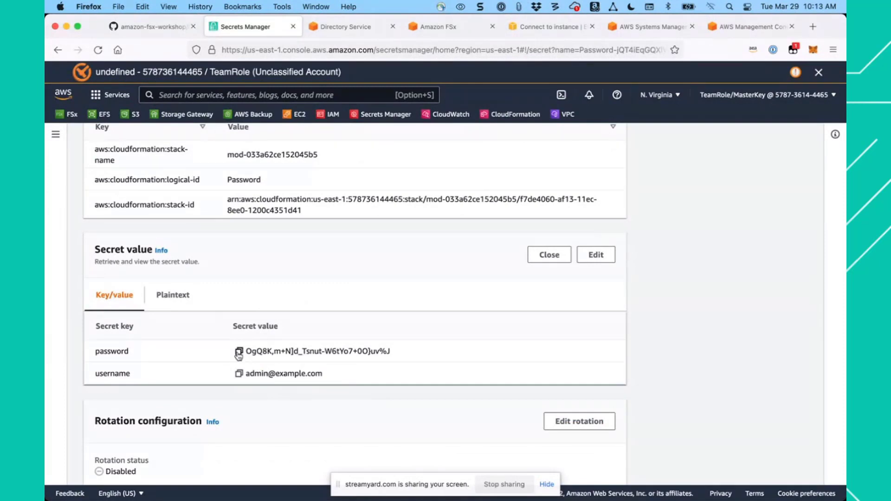
pyautogui.click(238, 354)
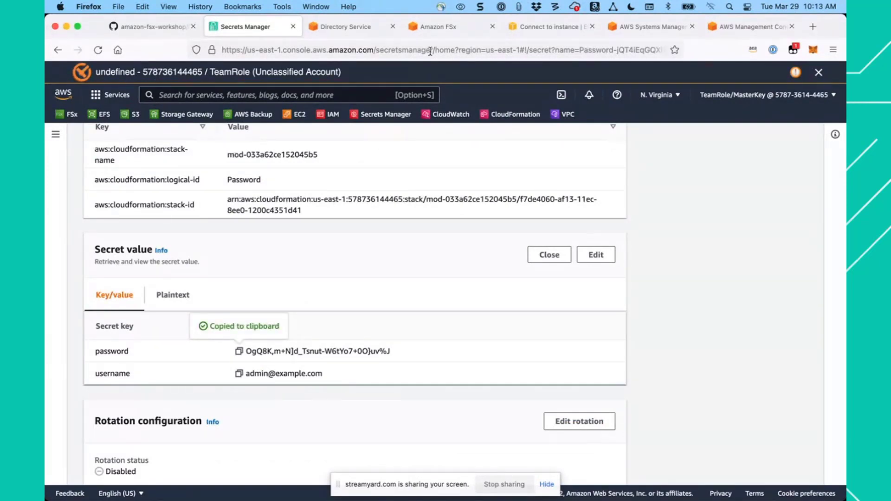
pyautogui.click(449, 29)
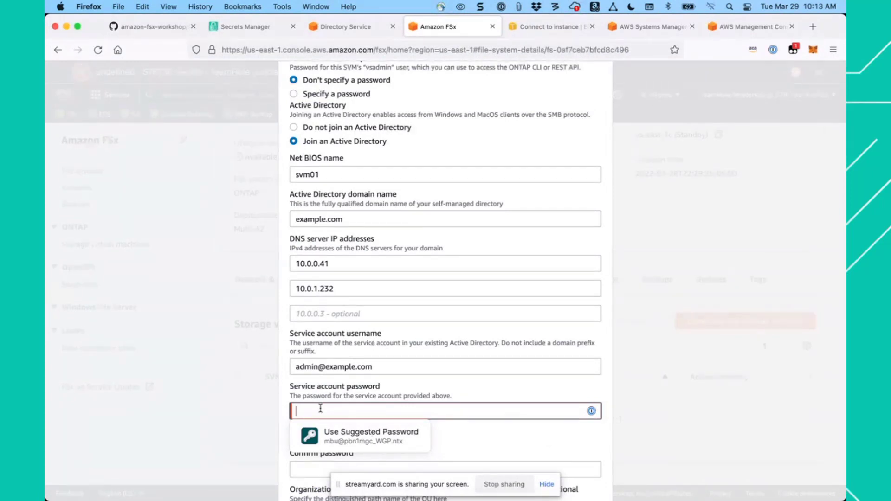
pyautogui.press('super+v')
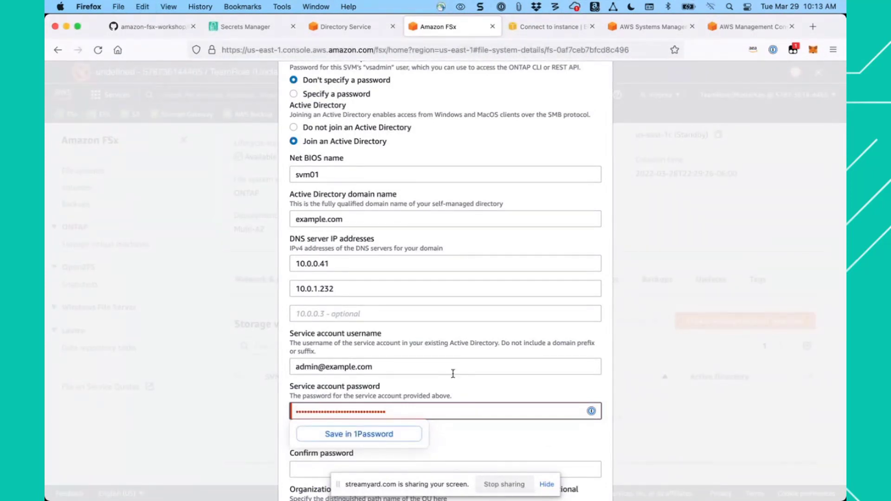
pyautogui.scroll(-3, 454, 373)
pyautogui.click(492, 370)
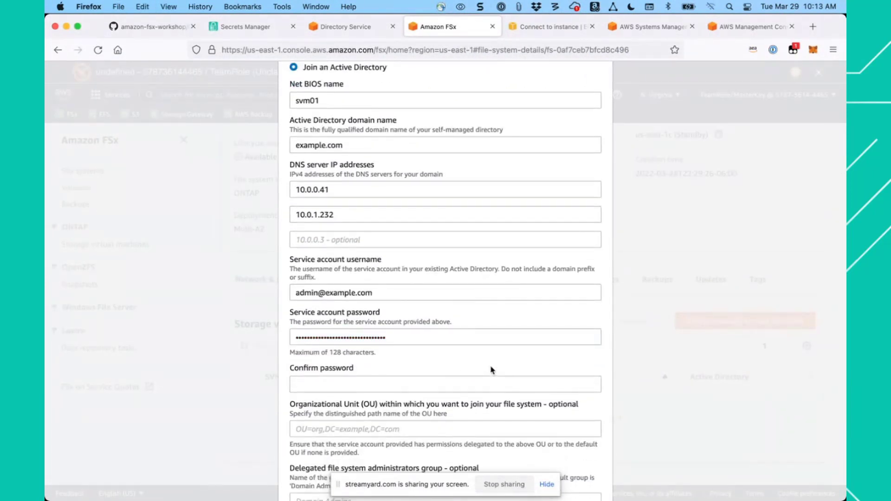
pyautogui.click(385, 386)
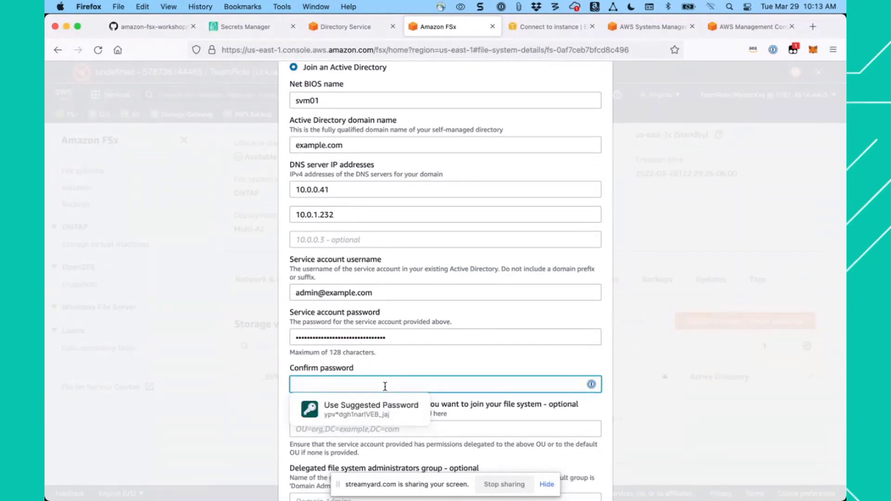
pyautogui.press('super+v')
pyautogui.click(432, 365)
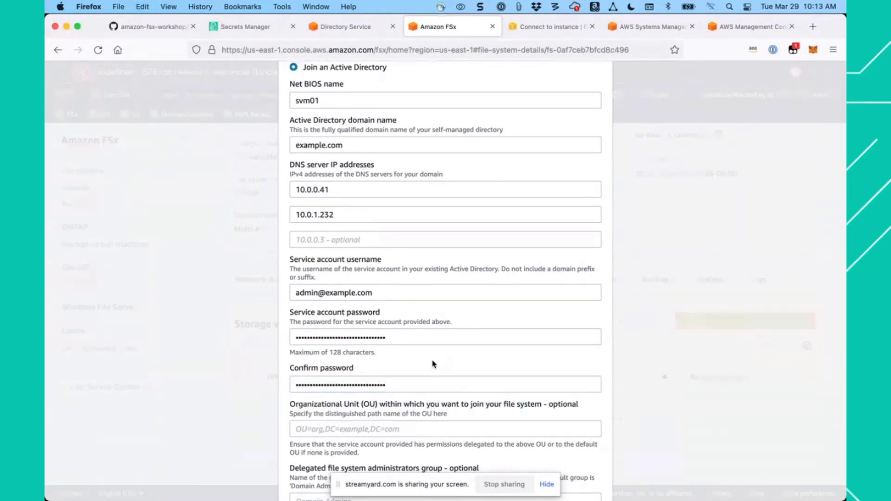
# - Copy the organizational unit path OU=Computers,OU=example,DC=example,DC=com from the workshop guide into the form's Organizational Unit field
pyautogui.scroll(-3, 432, 364)
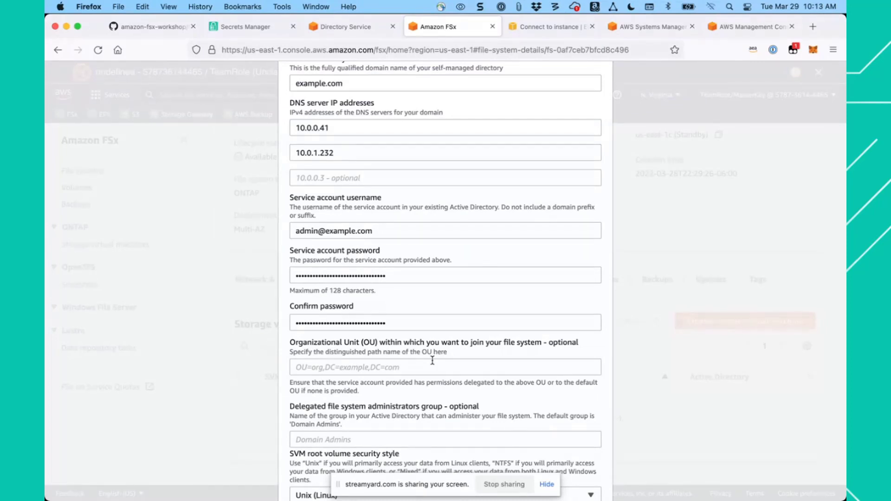
pyautogui.scroll(-2, 432, 361)
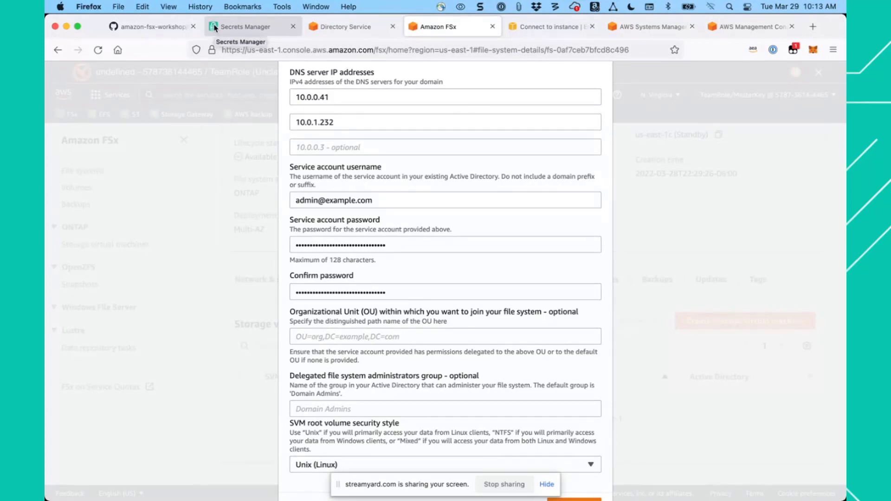
pyautogui.click(155, 29)
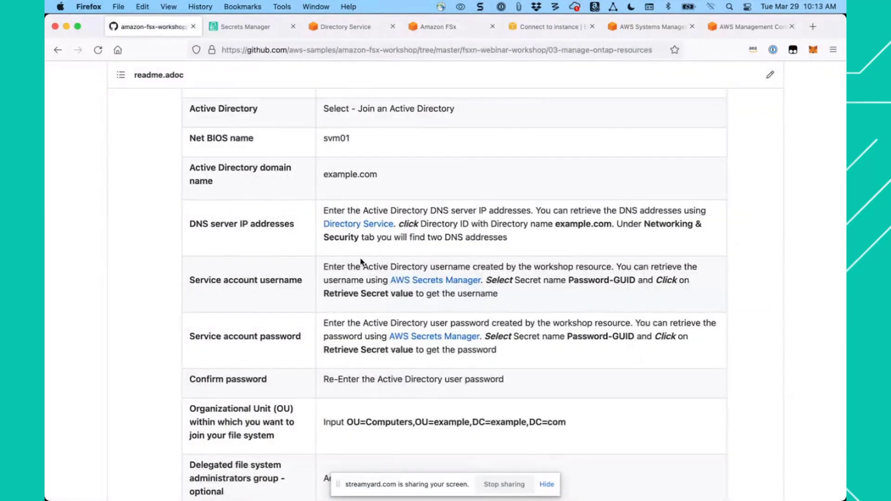
pyautogui.scroll(-3, 435, 289)
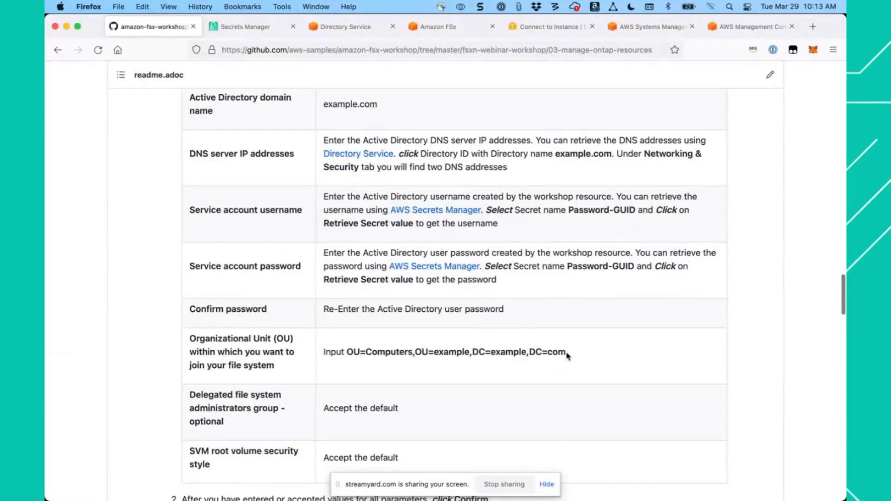
pyautogui.moveTo(566, 353); pyautogui.dragTo(346, 356)
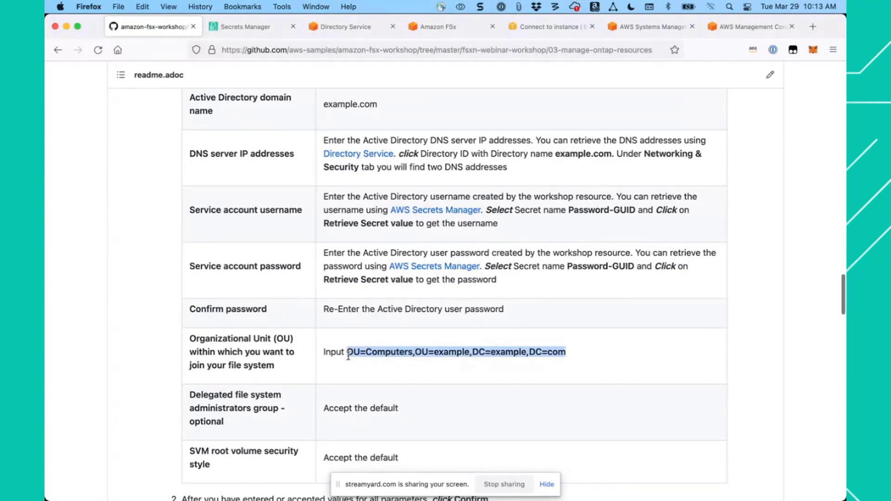
pyautogui.rightClick(375, 354)
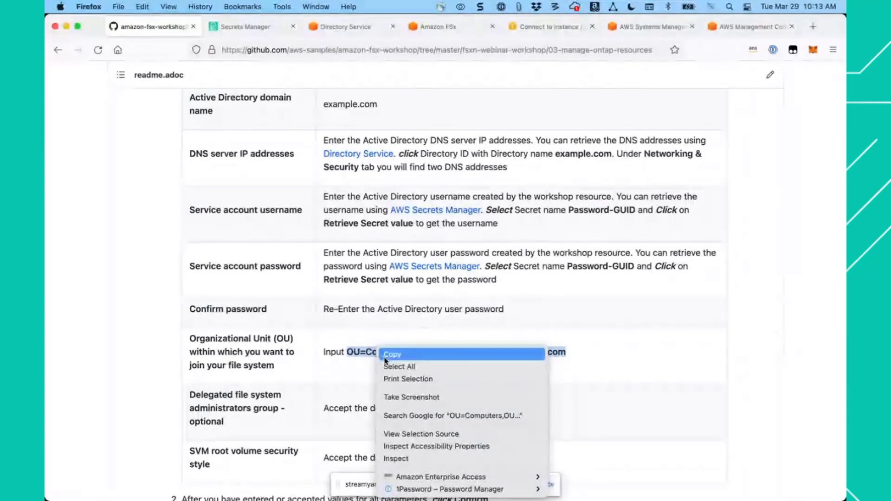
pyautogui.click(389, 355)
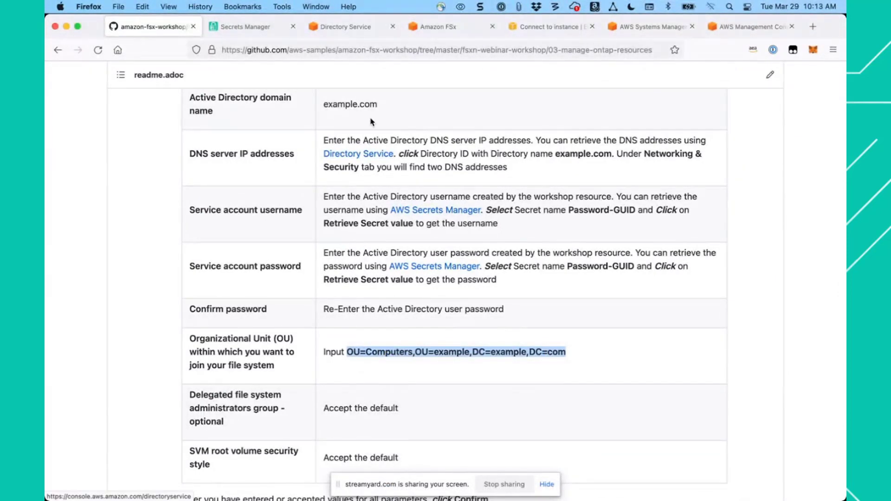
pyautogui.click(448, 34)
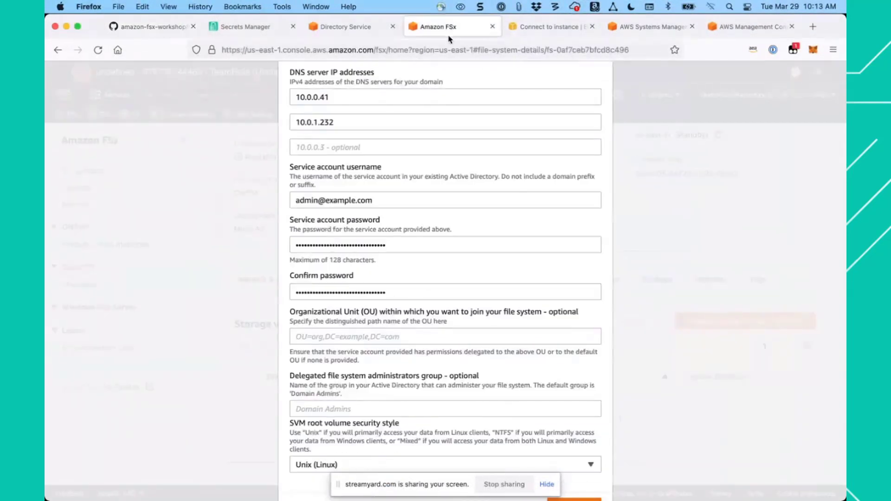
pyautogui.click(343, 337)
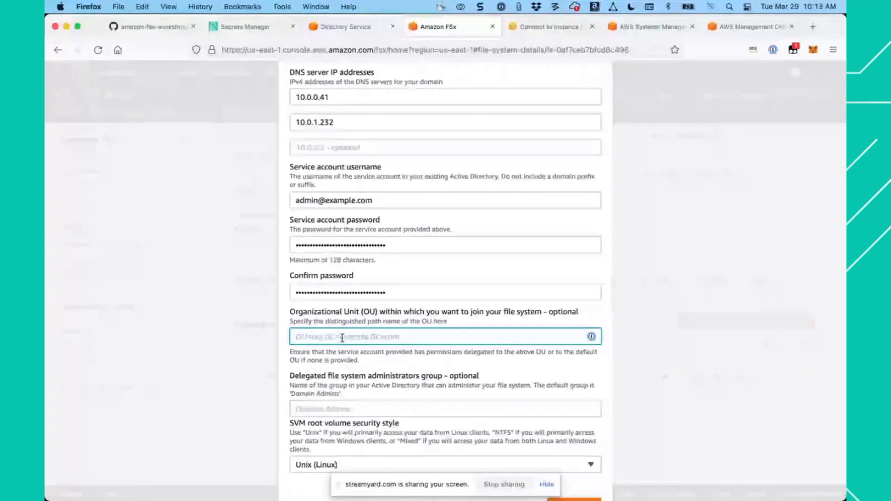
pyautogui.press('super+v')
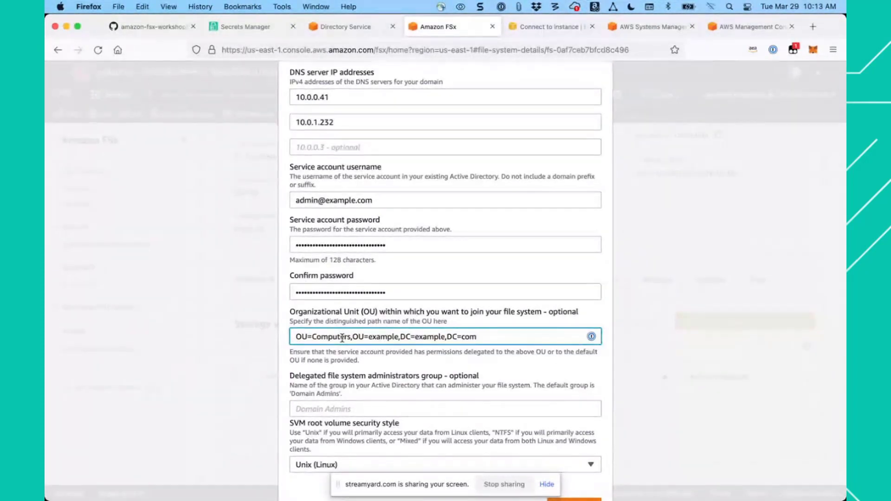
pyautogui.click(394, 368)
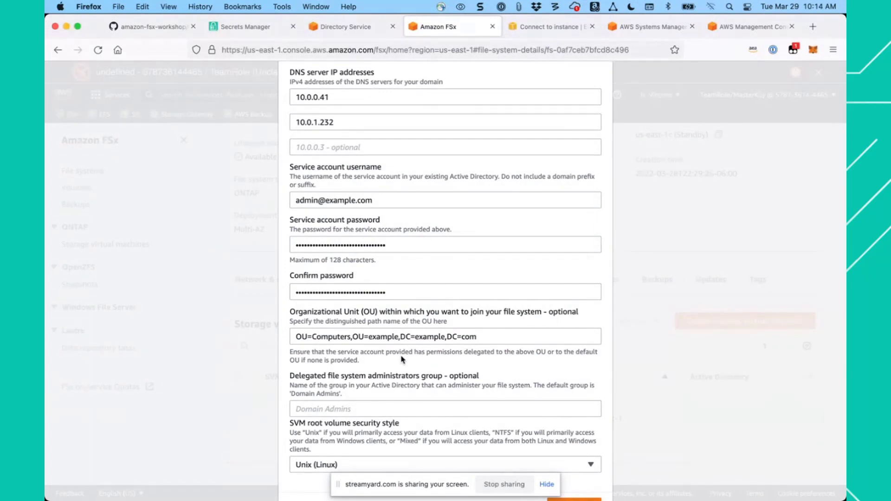
# - Review the completed storage virtual machine form and confirm the creation of svm01, keeping the default administrators group and Unix (Linux) security style
pyautogui.scroll(-1, 402, 359)
pyautogui.scroll(-2, 402, 358)
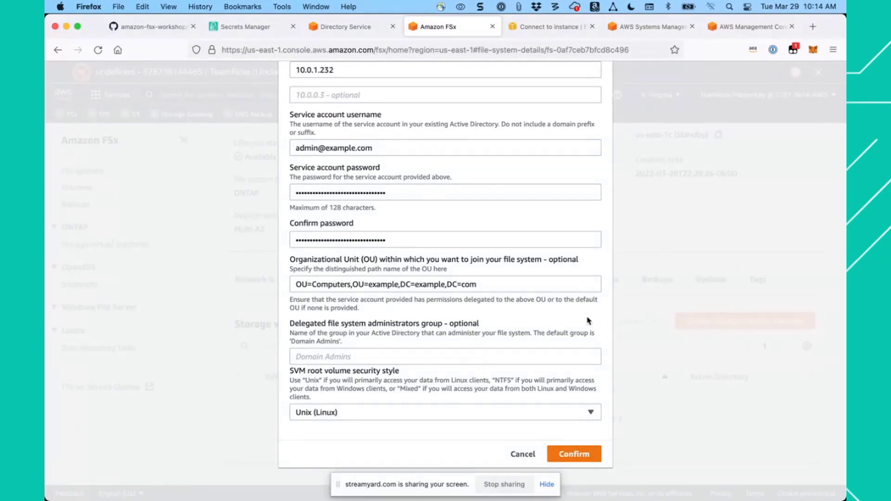
pyautogui.scroll(3, 602, 311)
pyautogui.scroll(7, 603, 311)
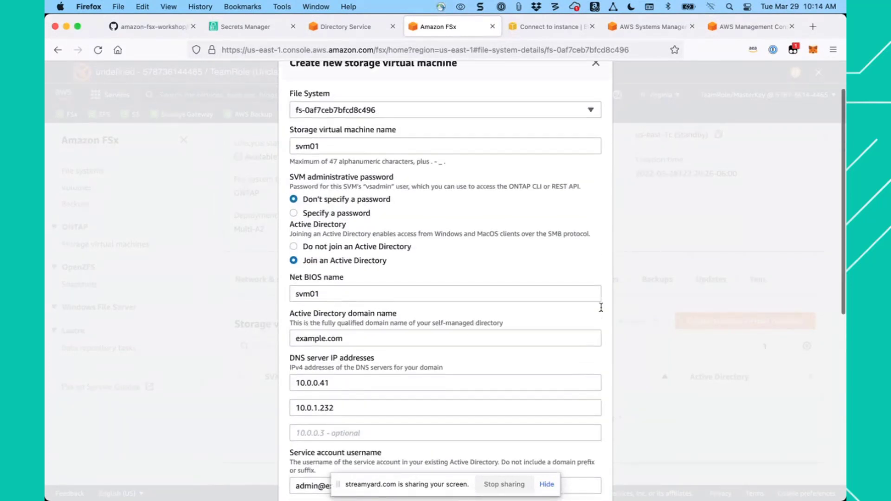
pyautogui.scroll(-3, 602, 311)
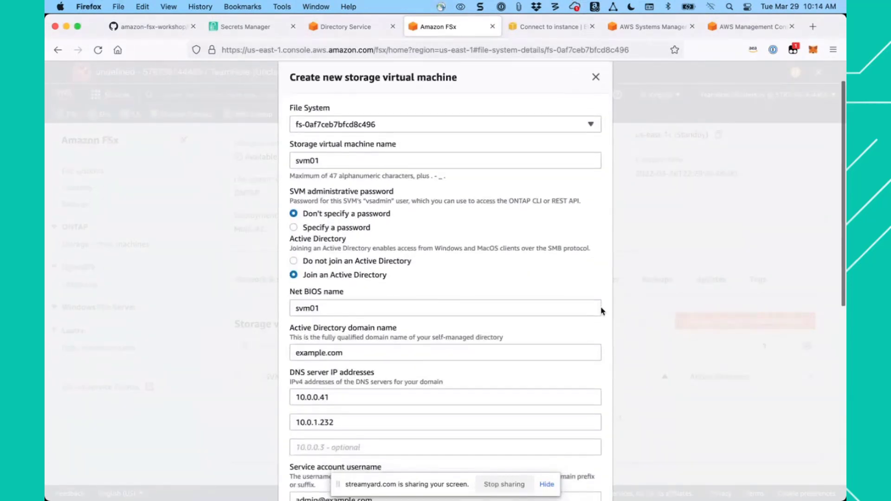
pyautogui.scroll(-4, 602, 311)
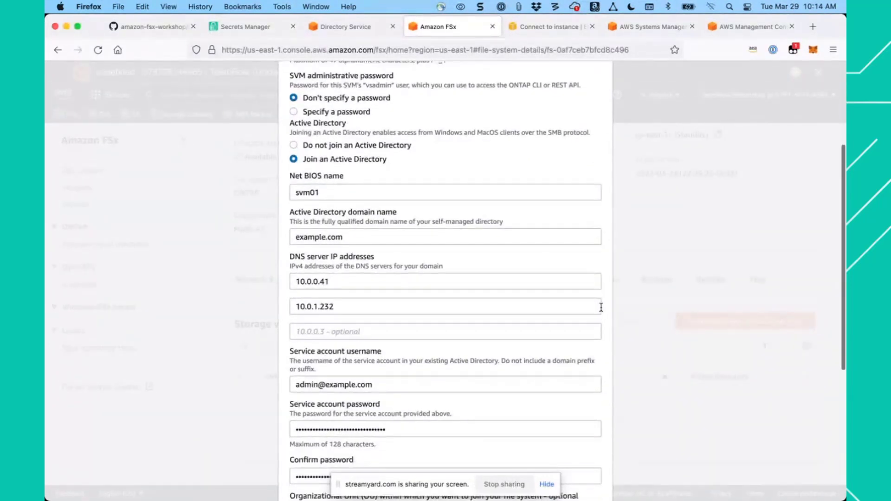
pyautogui.scroll(-4, 601, 308)
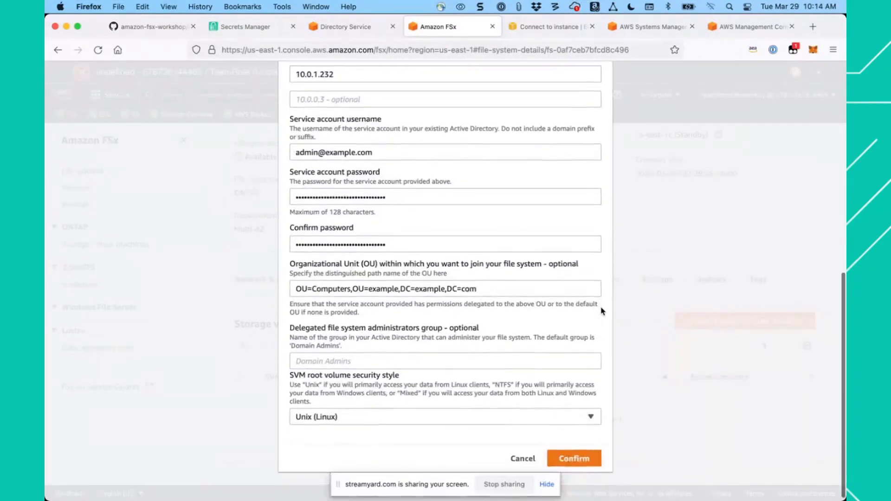
pyautogui.click(574, 459)
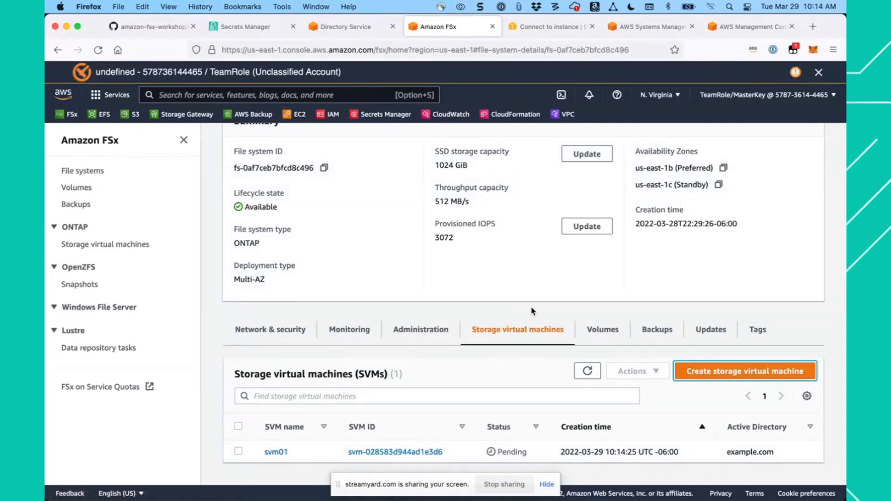
# - Start creating a volume on the file system and choose svm01 as its storage virtual machine
pyautogui.scroll(-1, 532, 311)
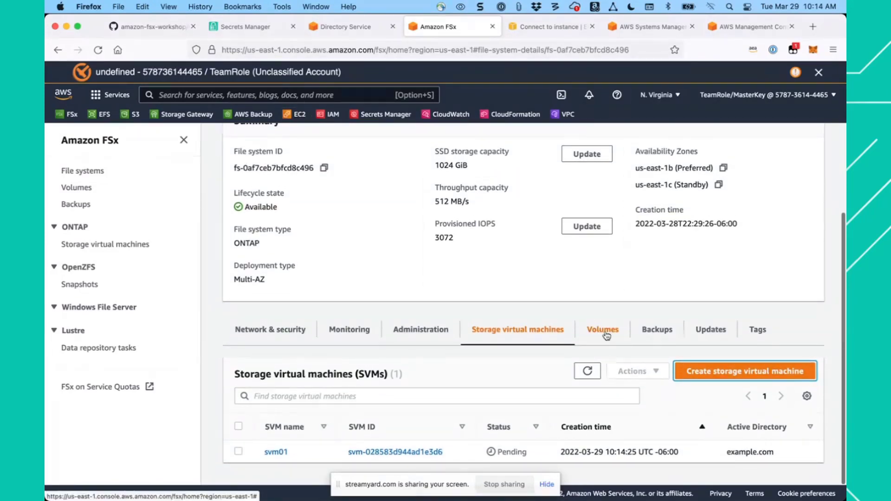
pyautogui.click(603, 330)
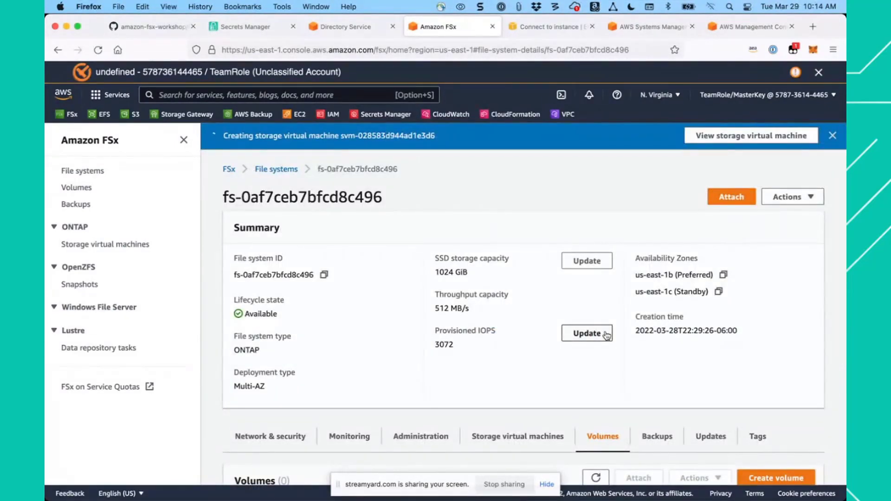
pyautogui.scroll(-5, 490, 357)
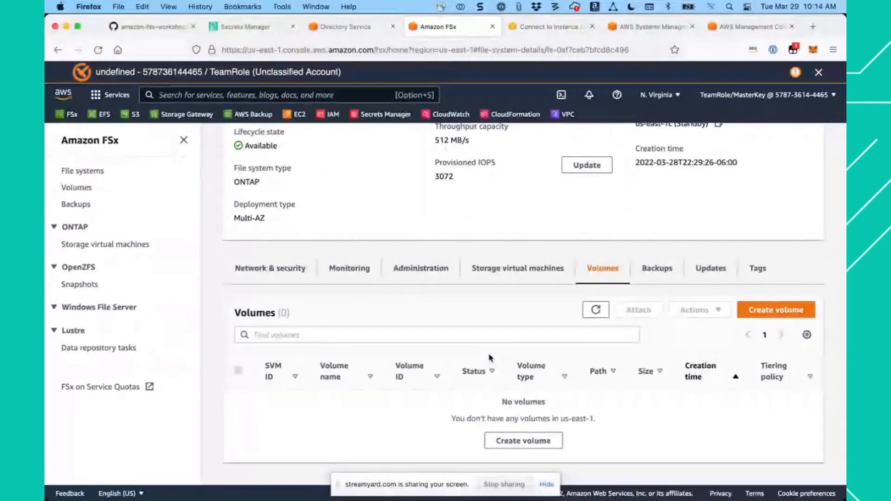
pyautogui.click(776, 312)
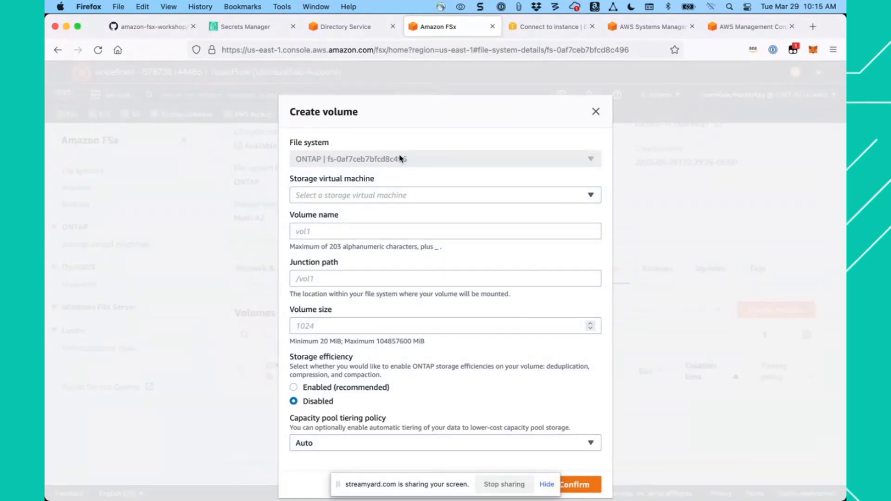
pyautogui.click(421, 198)
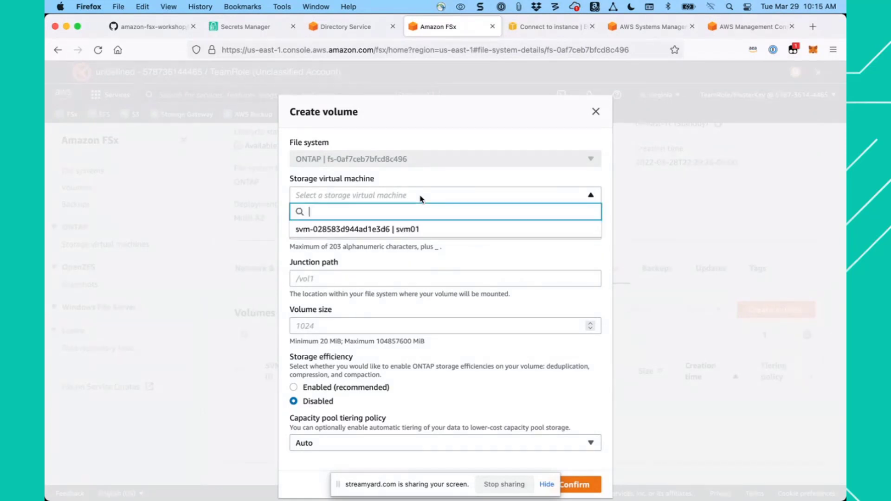
pyautogui.click(403, 229)
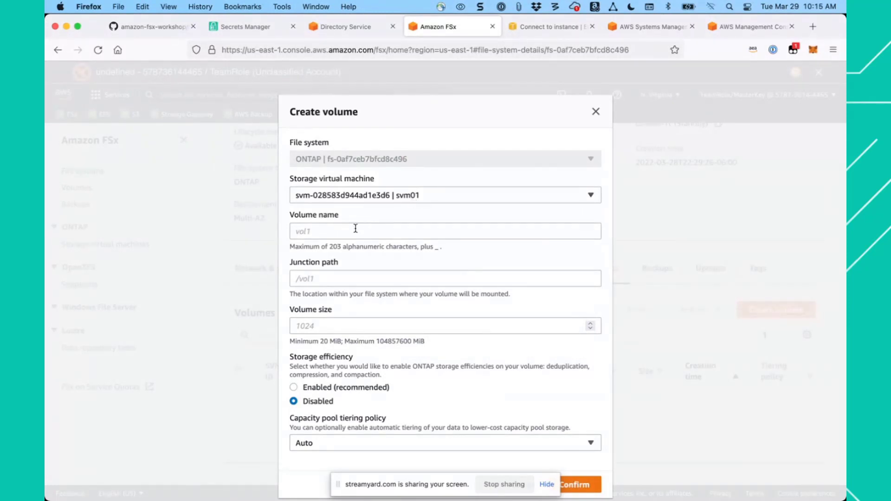
# - Name the new volume vol1, set its junction path to /vol1 and its size to 100000 MiB
pyautogui.click(355, 230)
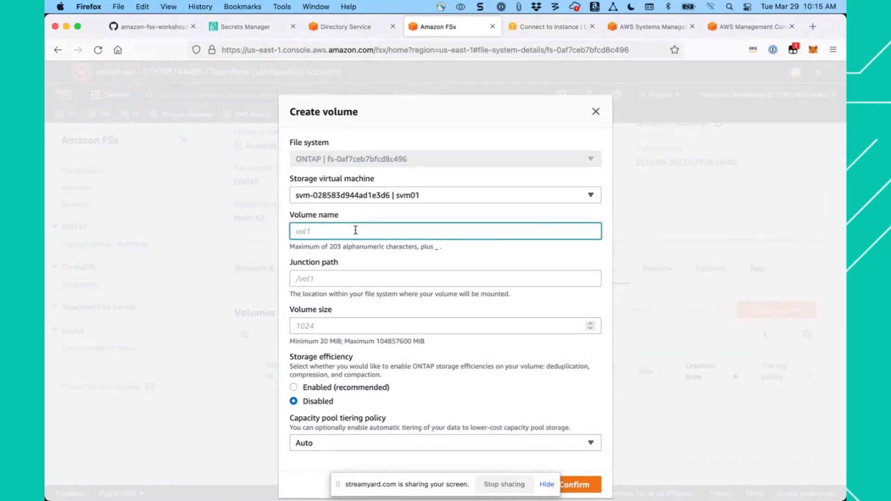
pyautogui.write('vol1')
pyautogui.click(324, 278)
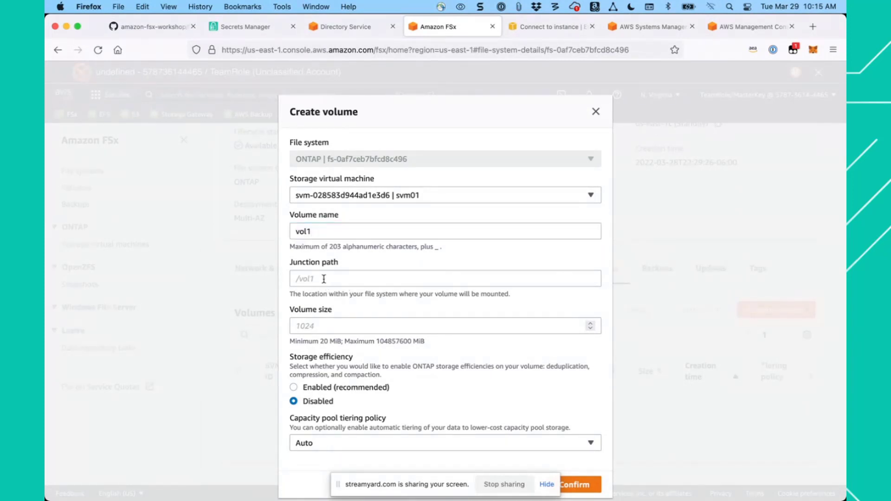
pyautogui.write('/vol1')
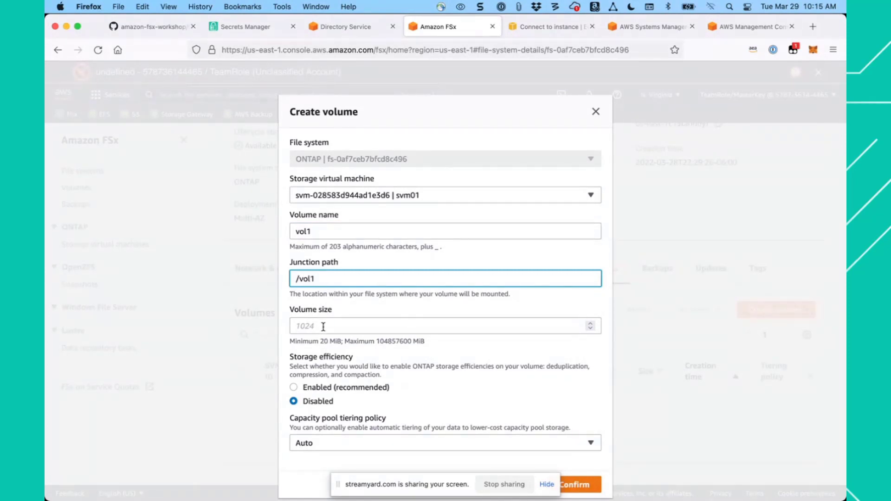
pyautogui.click(323, 327)
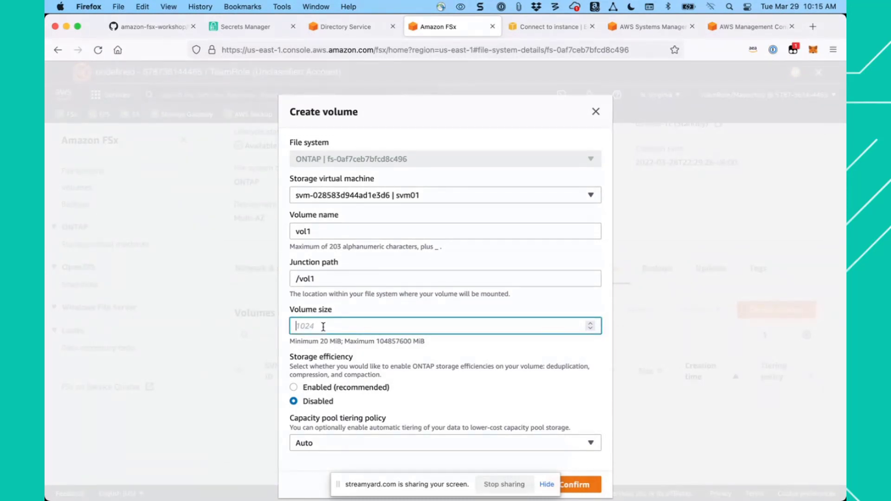
pyautogui.write('100000')
# - Enable storage efficiency, set the capacity pool tiering policy to None, and confirm the volume's creation
pyautogui.scroll(-1, 355, 371)
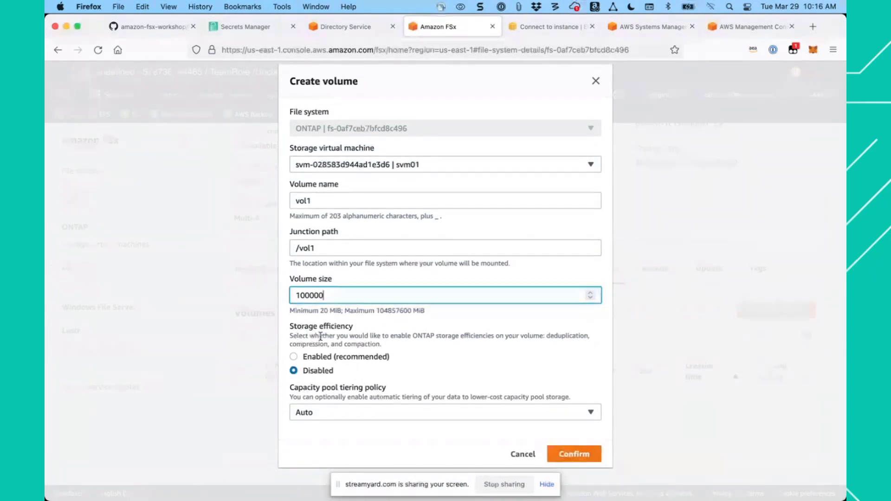
pyautogui.click(293, 358)
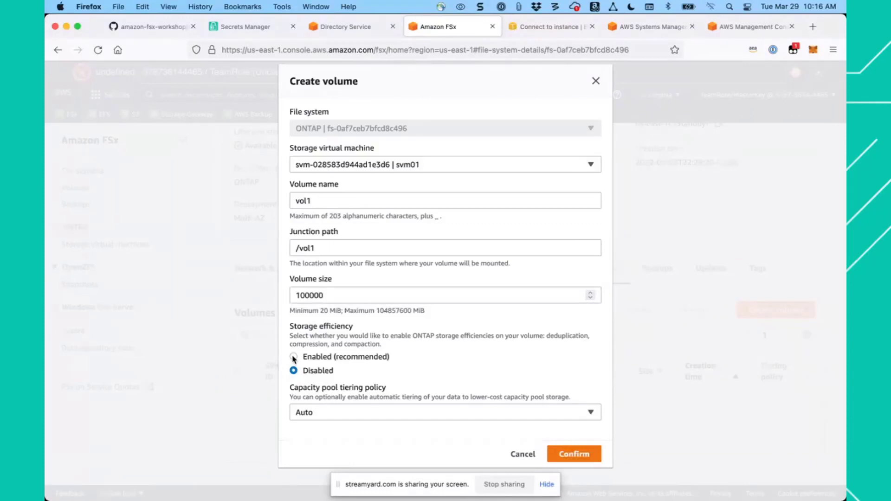
pyautogui.click(293, 358)
pyautogui.click(358, 414)
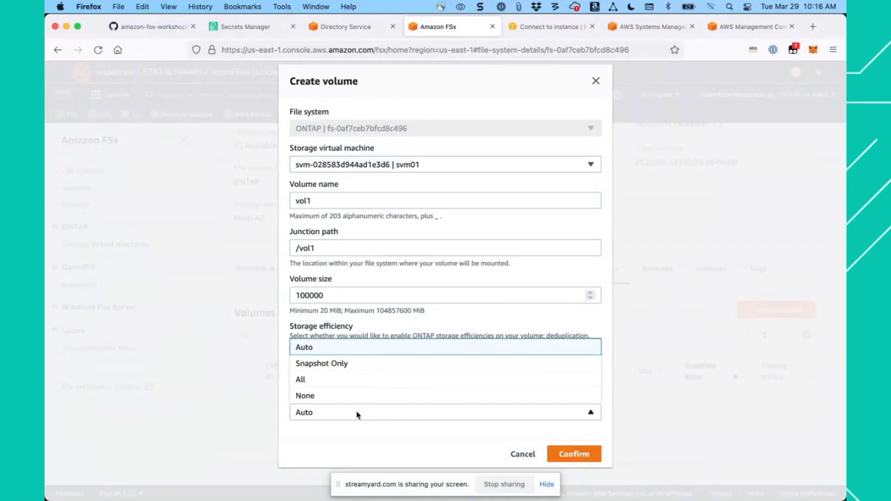
pyautogui.click(318, 396)
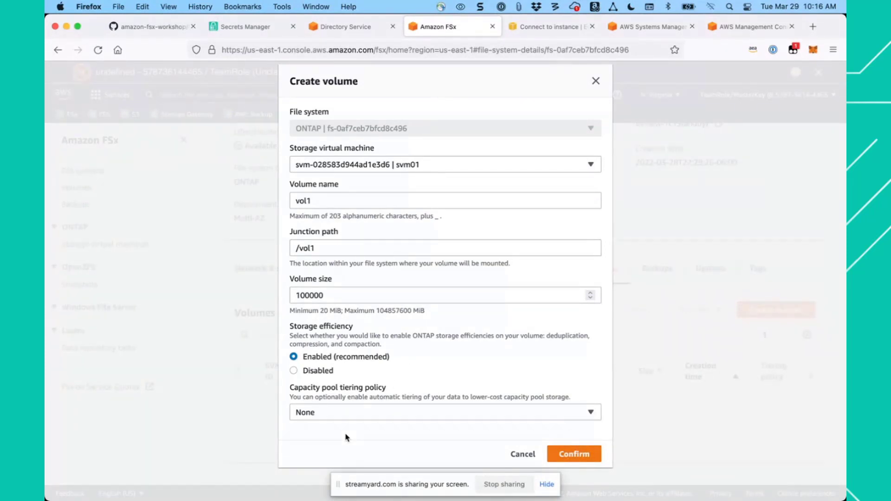
pyautogui.click(574, 454)
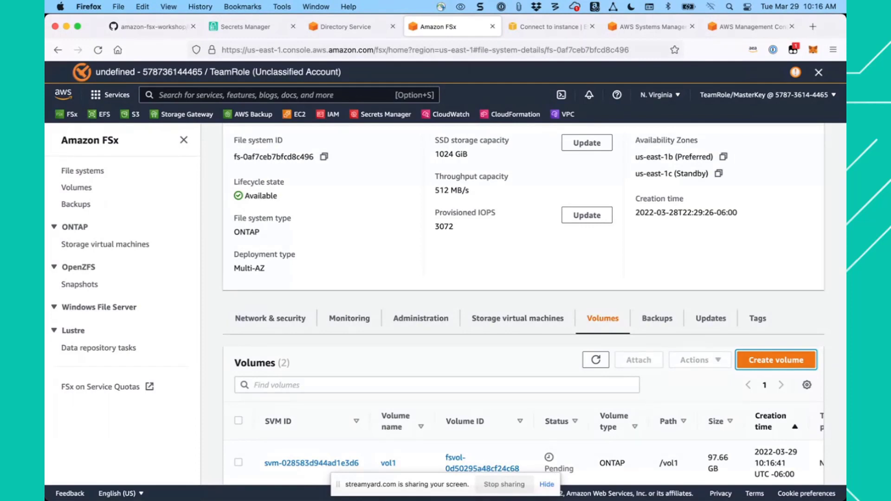
# - Open svm01's details from the file system's storage virtual machines and examine its Active Directory settings and endpoints
pyautogui.click(519, 318)
pyautogui.scroll(-3, 492, 297)
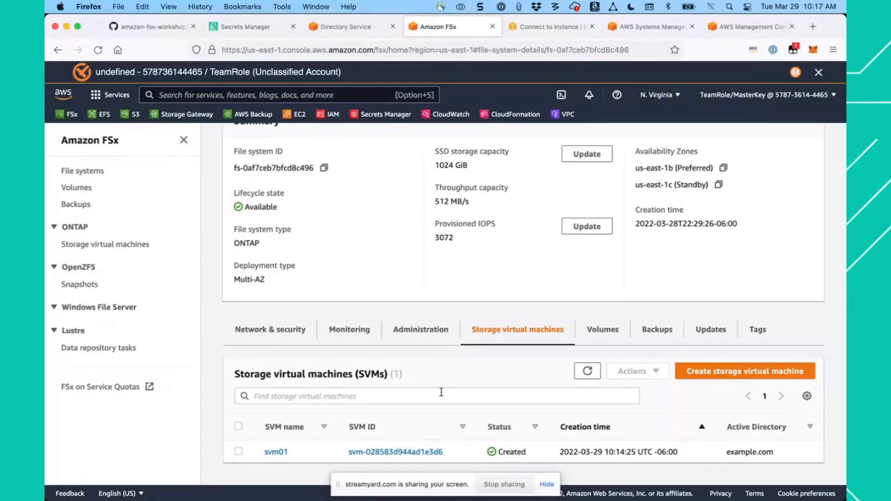
pyautogui.click(374, 453)
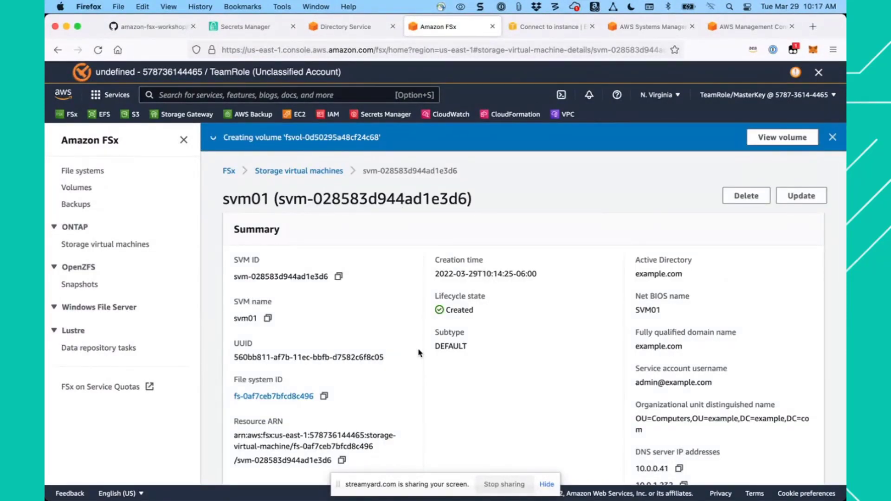
pyautogui.scroll(-2, 419, 353)
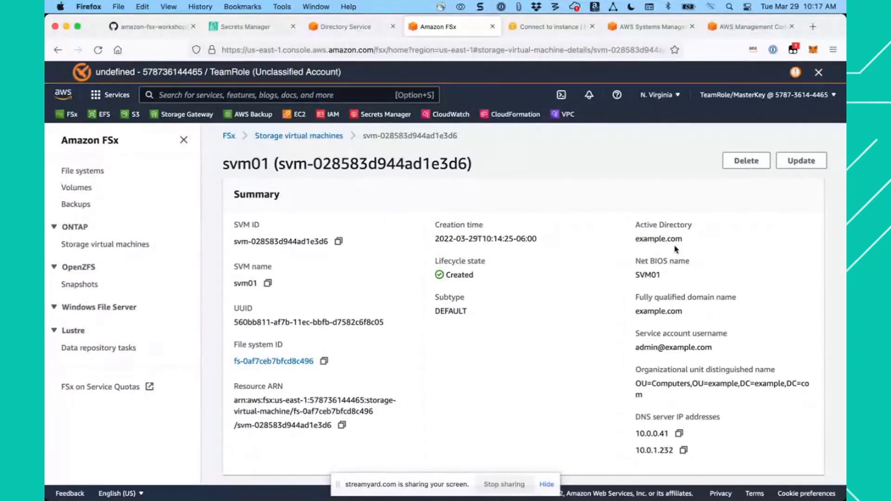
pyautogui.scroll(-5, 538, 343)
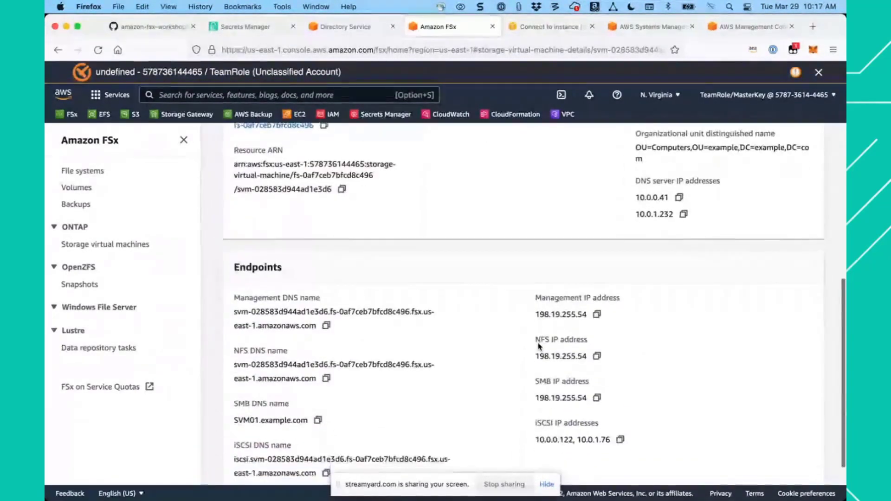
pyautogui.scroll(-1, 538, 343)
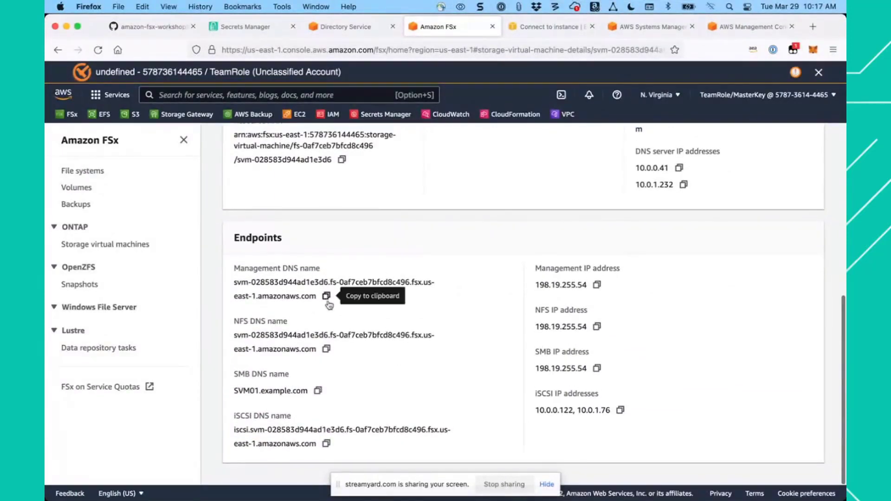
pyautogui.scroll(1, 342, 348)
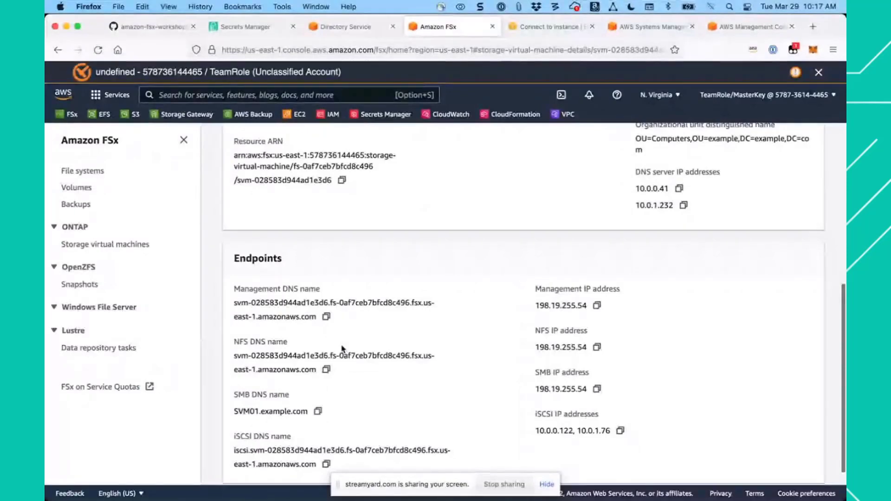
pyautogui.scroll(5, 342, 348)
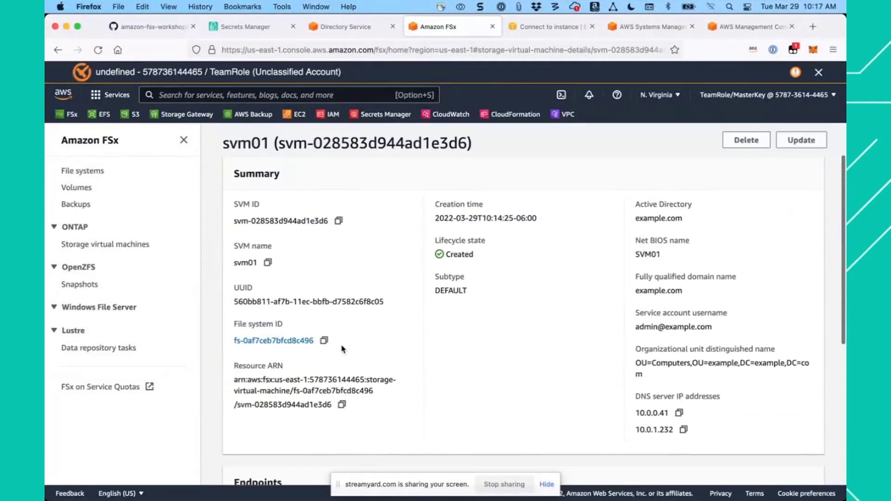
pyautogui.scroll(1, 342, 348)
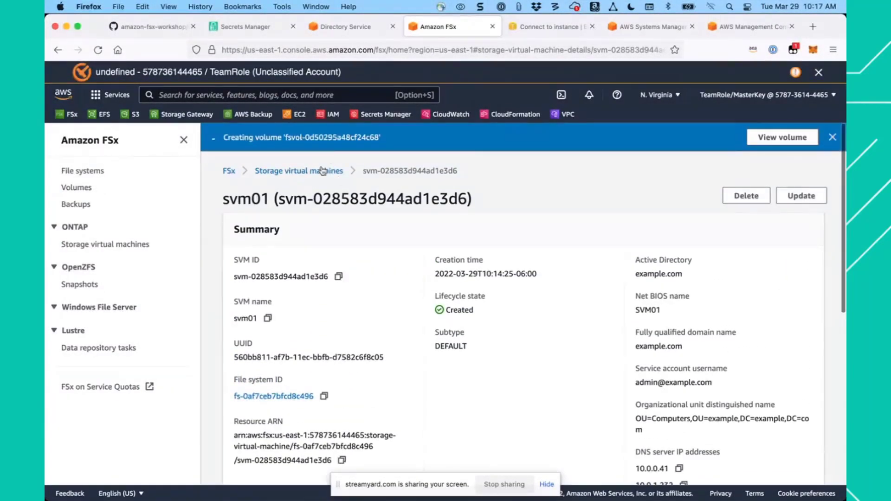
# - Reopen svm01 from the list of all storage virtual machines and look through its summary and endpoints again
pyautogui.click(323, 171)
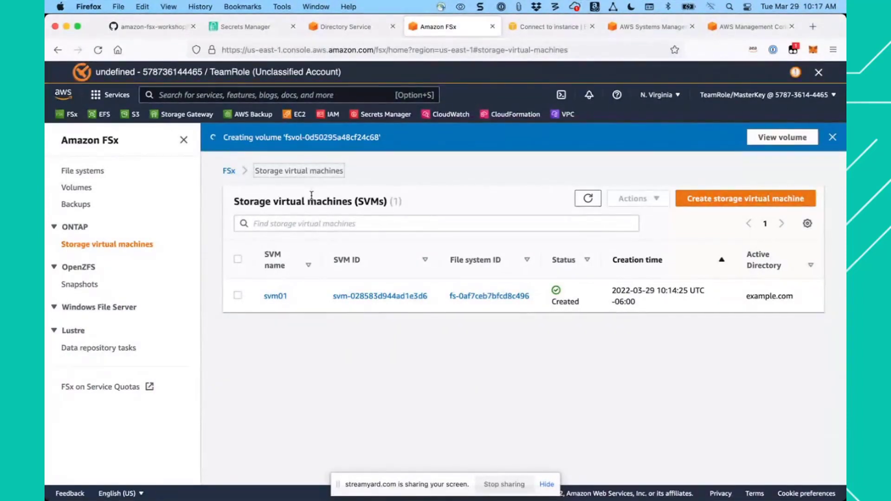
pyautogui.click(414, 296)
pyautogui.scroll(-5, 464, 374)
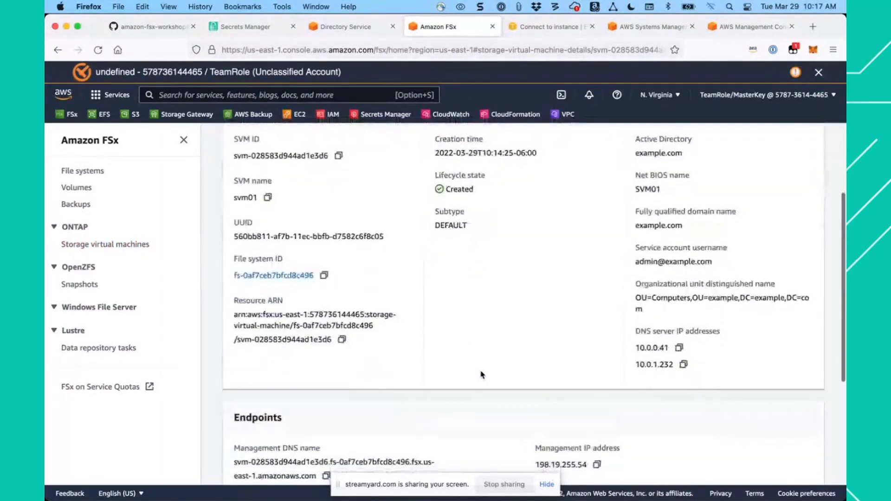
pyautogui.scroll(-5, 480, 373)
pyautogui.scroll(8, 480, 372)
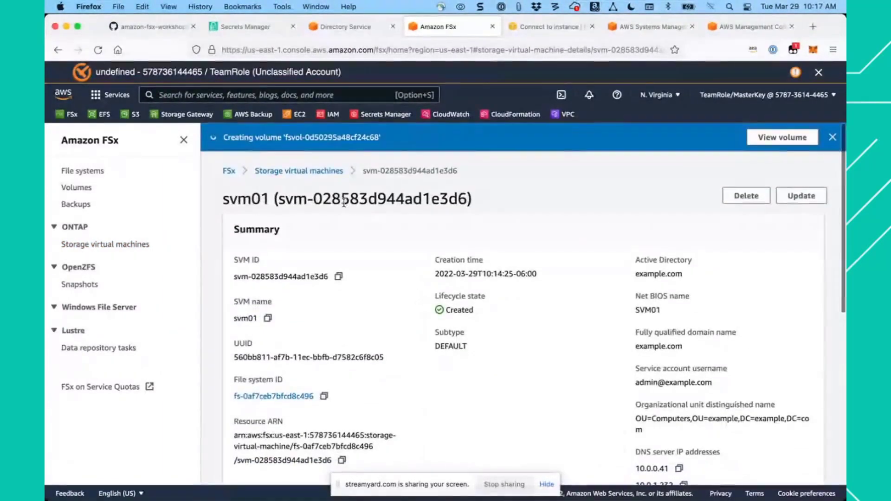
# - Return to the ONTAP file system's details and check the status of its volumes
pyautogui.click(229, 172)
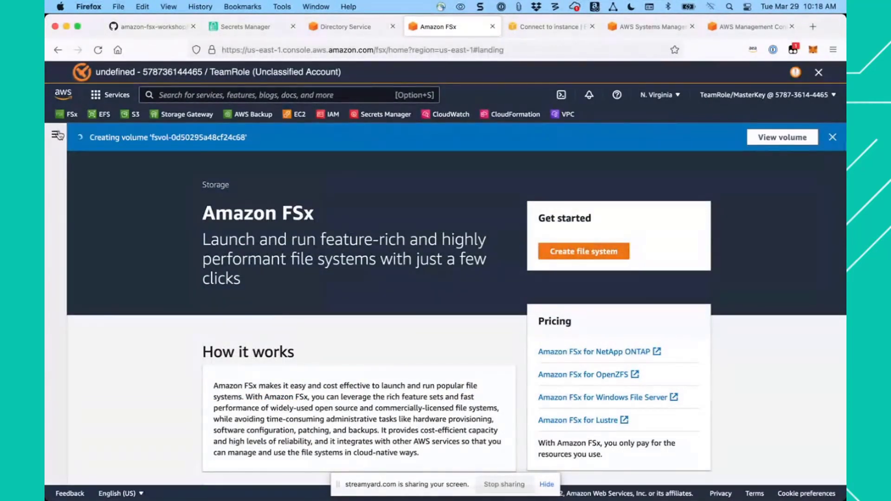
pyautogui.click(58, 135)
pyautogui.click(83, 173)
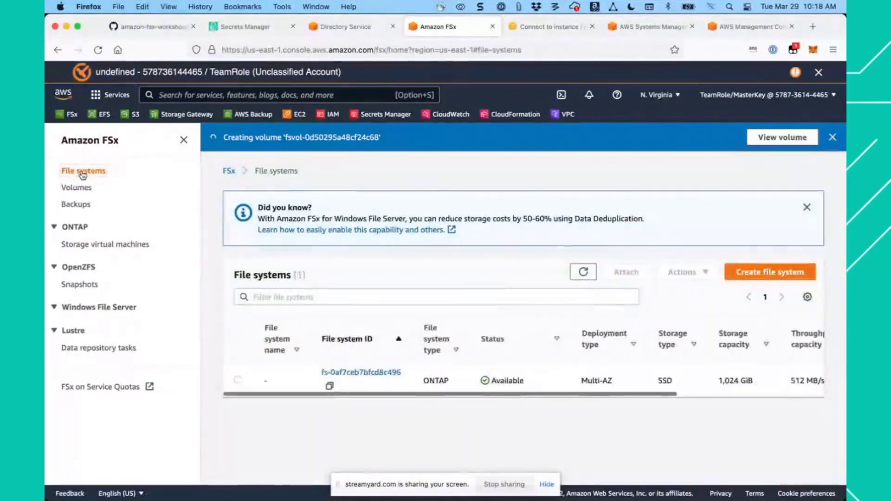
pyautogui.click(364, 374)
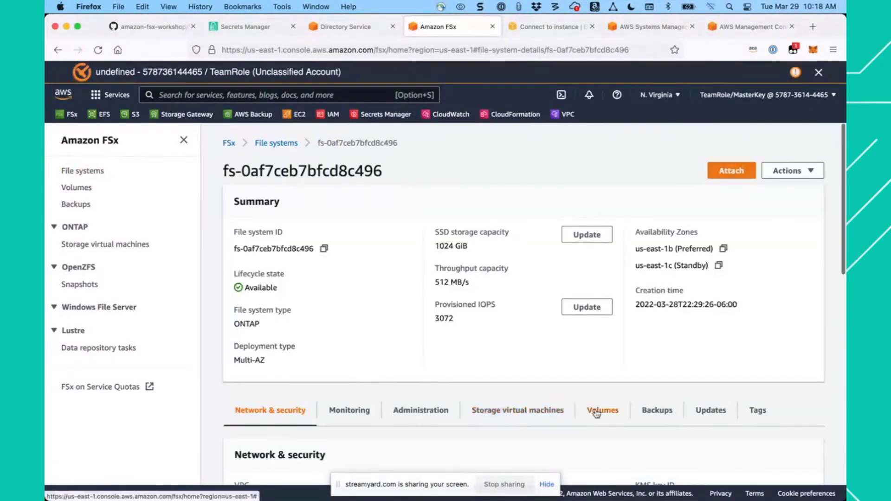
pyautogui.click(596, 412)
pyautogui.scroll(-3, 539, 367)
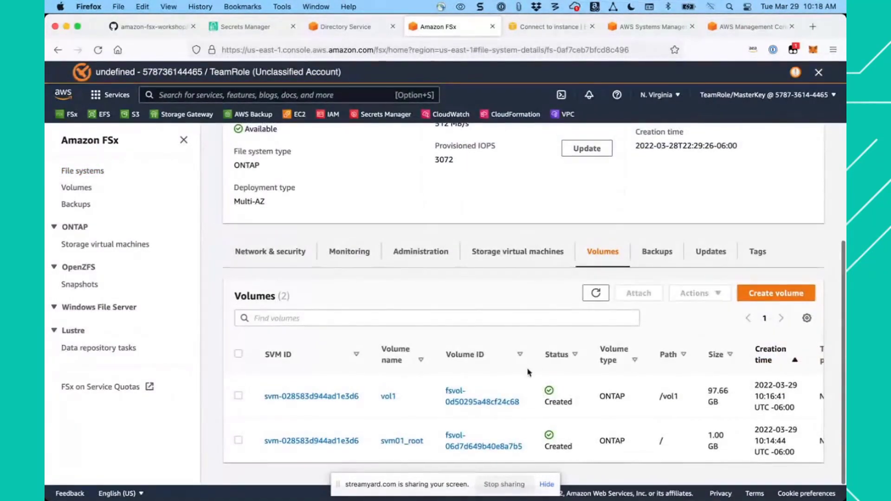
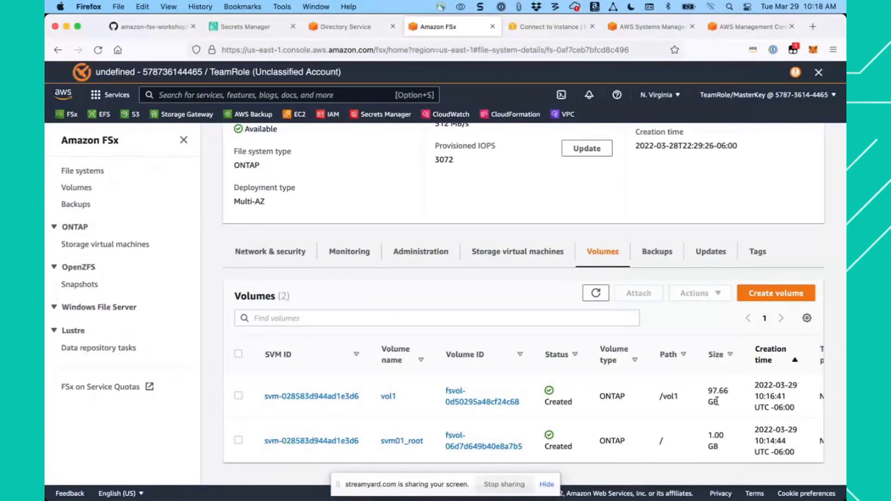
# - Enable automatic backups for the file system with a daily window of 00:00 UTC and 7 days of retention
pyautogui.hscroll(3, 690, 400)
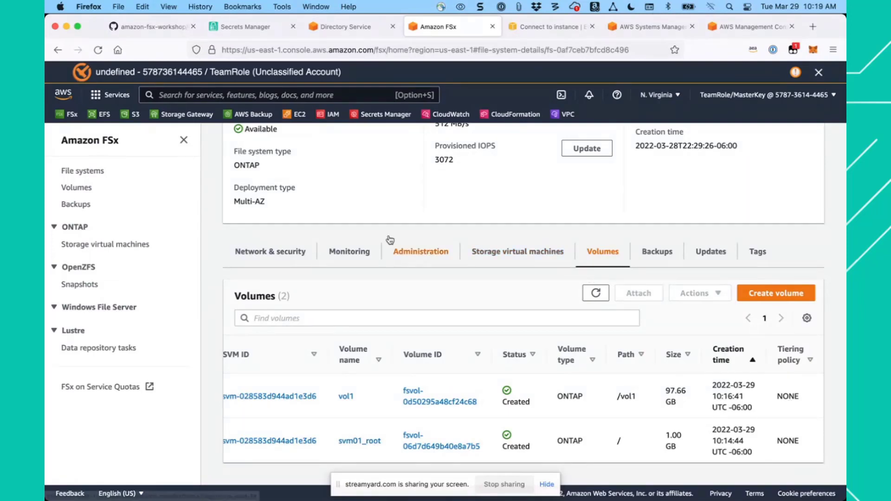
pyautogui.click(659, 253)
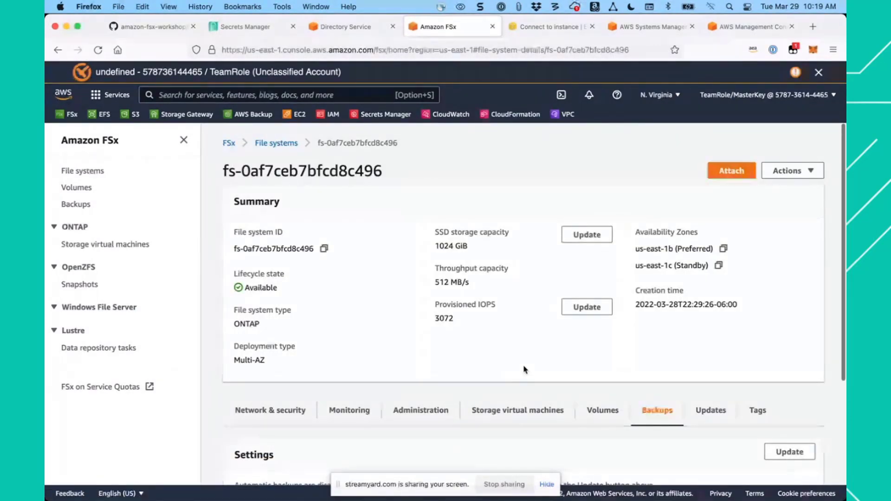
pyautogui.scroll(-5, 525, 370)
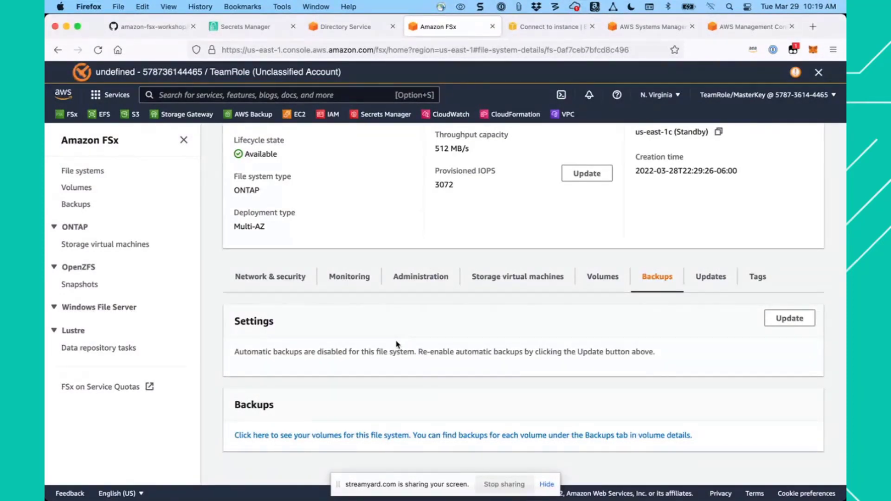
pyautogui.click(792, 316)
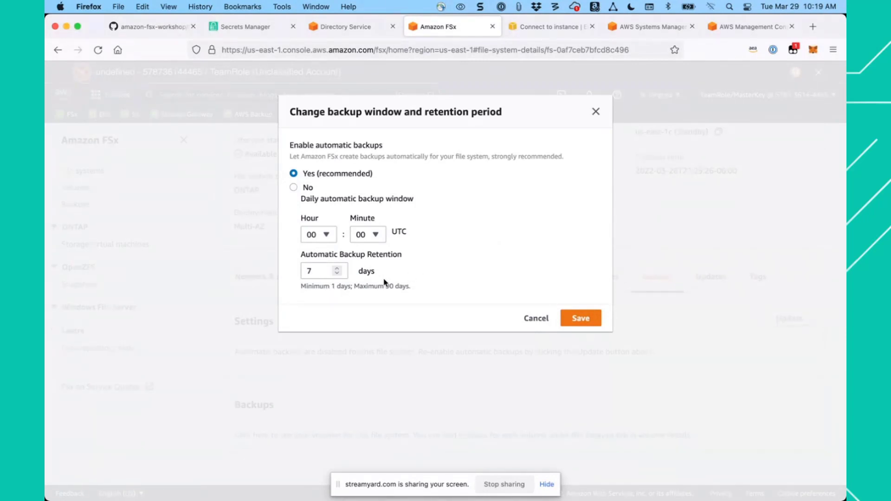
pyautogui.click(582, 319)
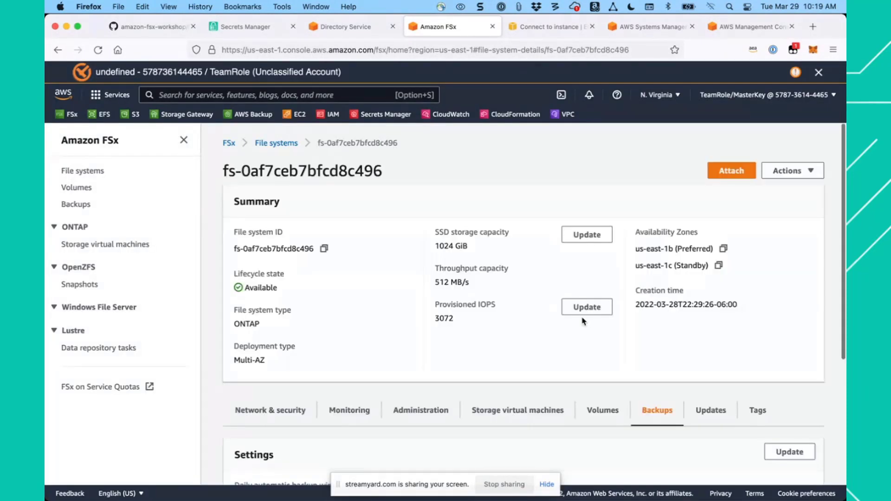
pyautogui.scroll(-5, 488, 337)
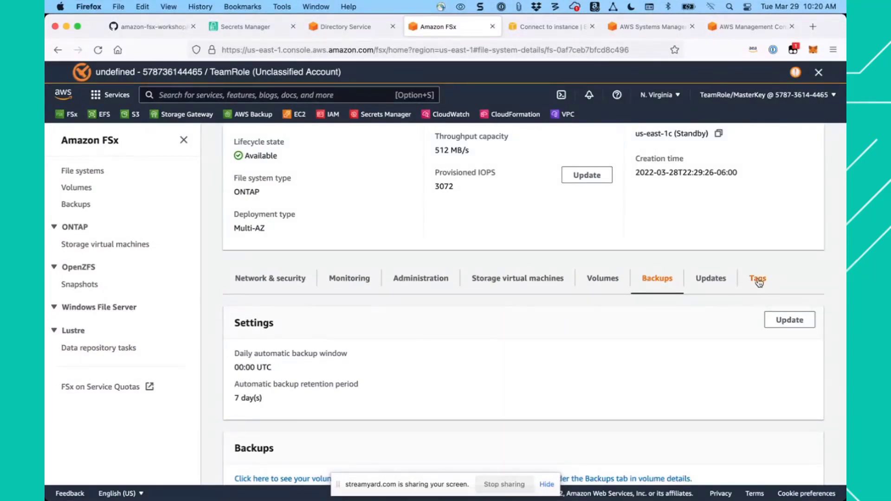
# - Start adding a tag to the file system and set its key to Name
pyautogui.click(758, 278)
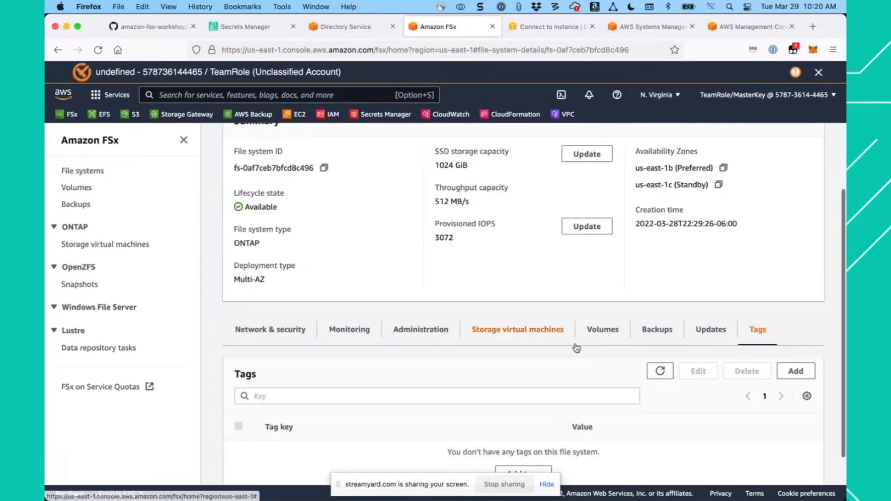
pyautogui.scroll(-1, 531, 348)
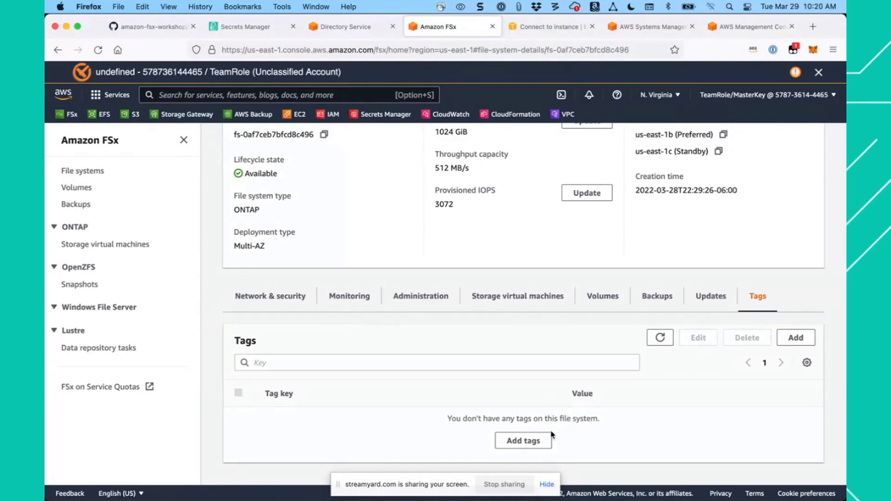
pyautogui.click(527, 441)
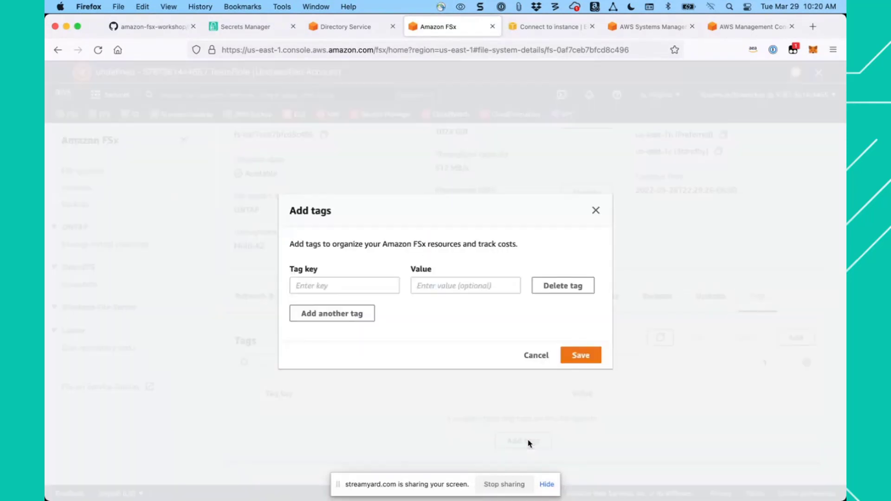
pyautogui.click(309, 284)
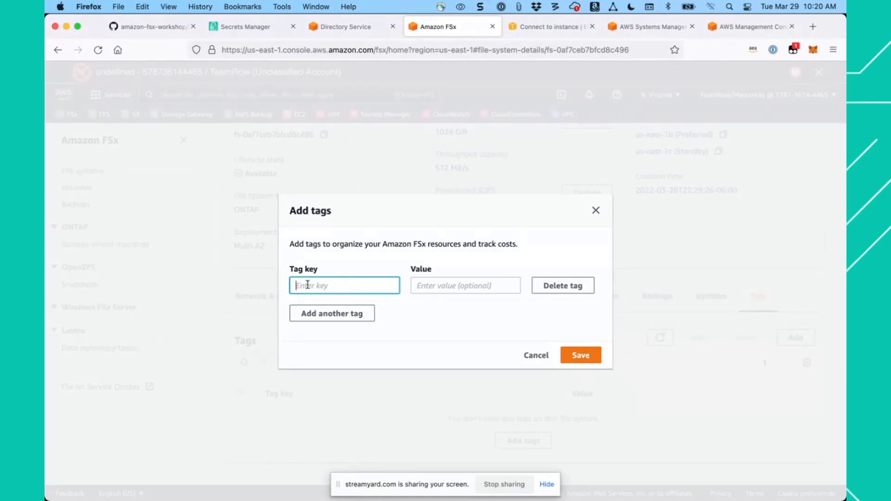
pyautogui.write('Name')
pyautogui.press('Tab')
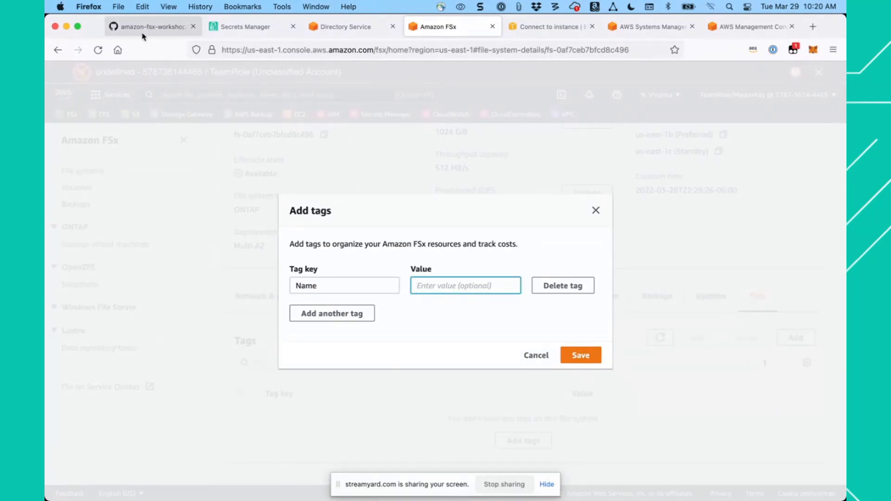
# - Copy FSxOntap-workshop from the workshop guide, enter it as the Name tag's value and save the tag
pyautogui.click(154, 27)
pyautogui.scroll(-15, 340, 253)
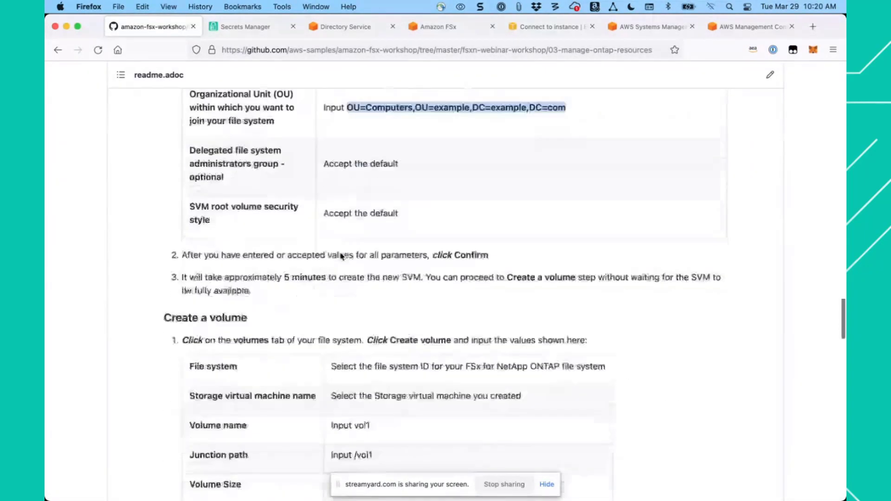
pyautogui.scroll(-10, 341, 255)
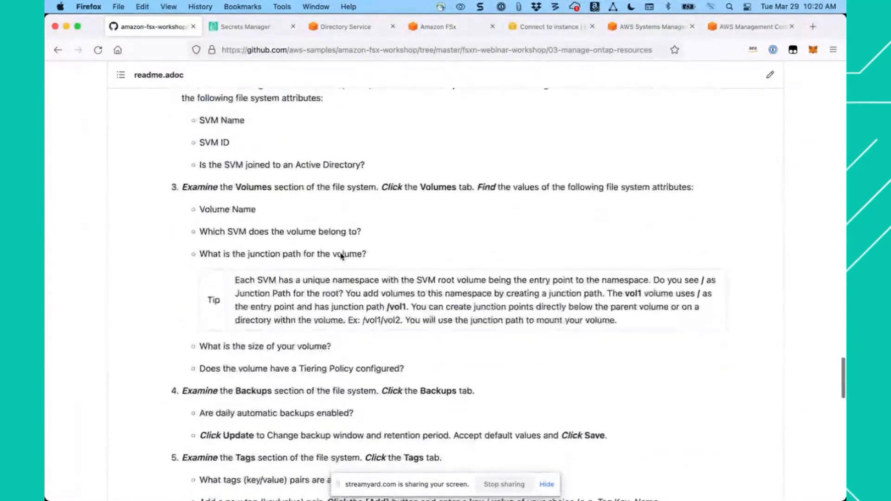
pyautogui.scroll(2, 340, 253)
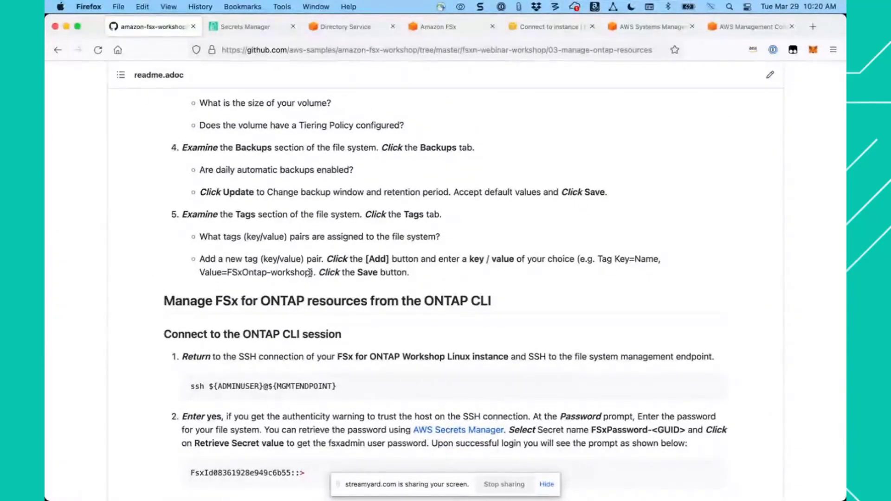
pyautogui.moveTo(311, 273); pyautogui.dragTo(229, 274)
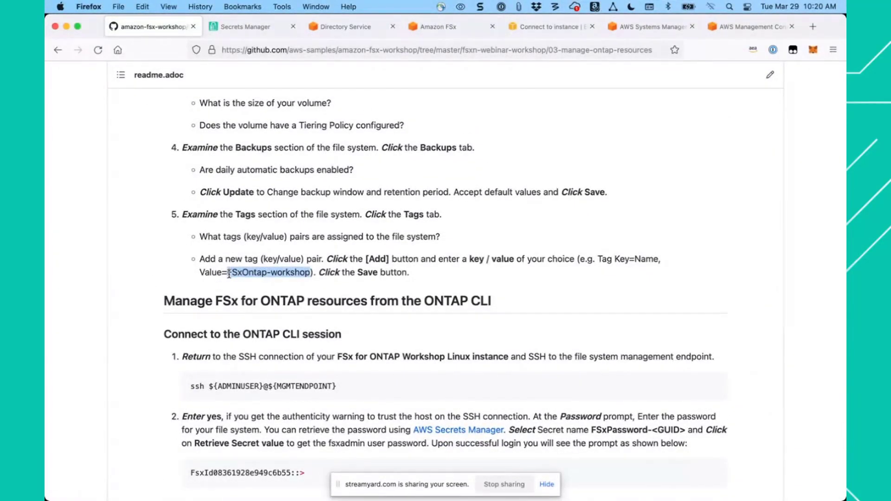
pyautogui.rightClick(281, 277)
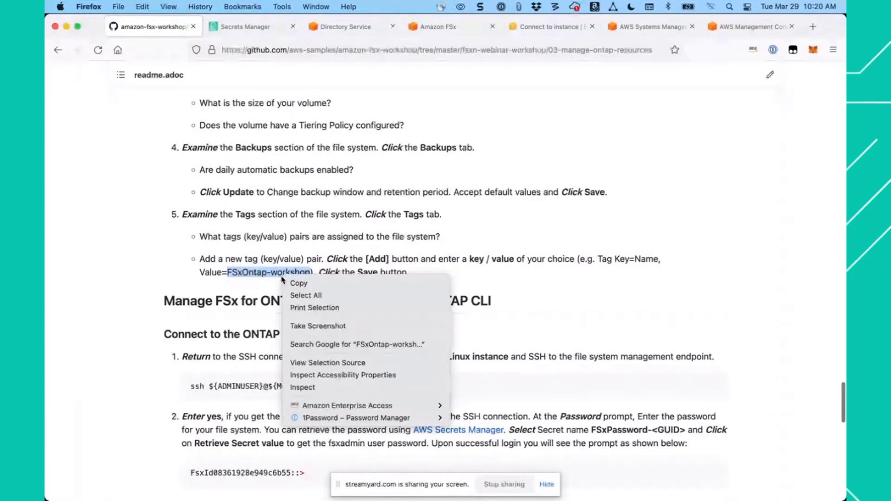
pyautogui.click(293, 284)
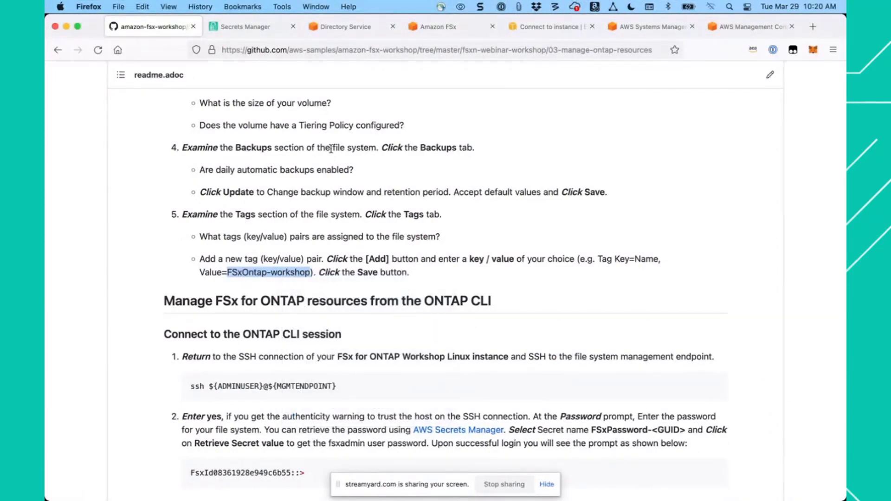
pyautogui.click(449, 29)
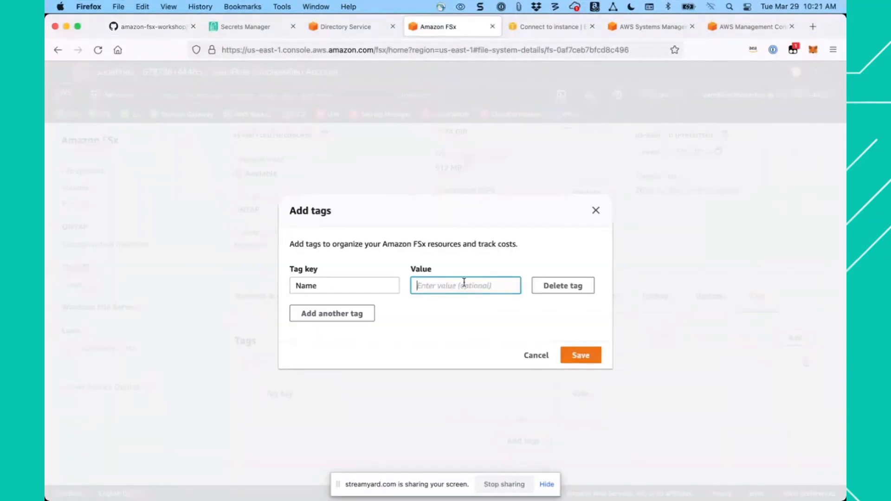
pyautogui.press('super+v')
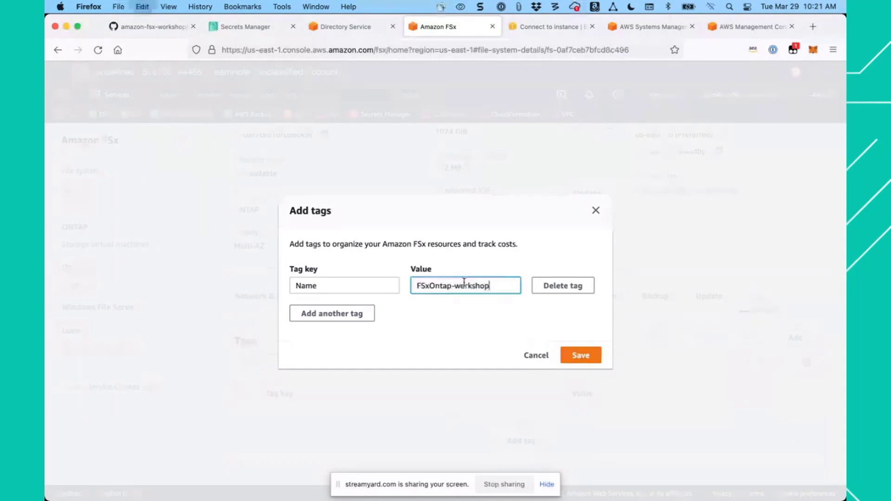
pyautogui.click(585, 359)
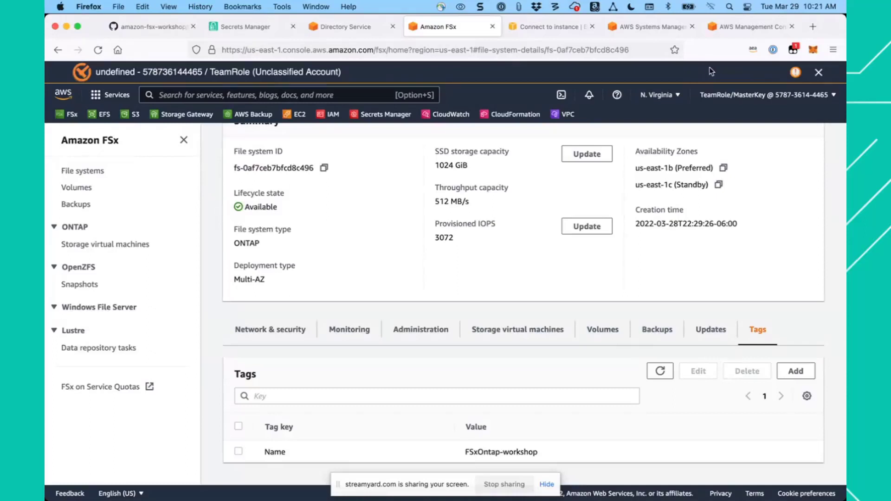
# - Check that the Session Manager terminal responds and copy the command ssh ${ADMINUSER}@${MGMTENDPOINT} from the workshop guide
pyautogui.click(656, 28)
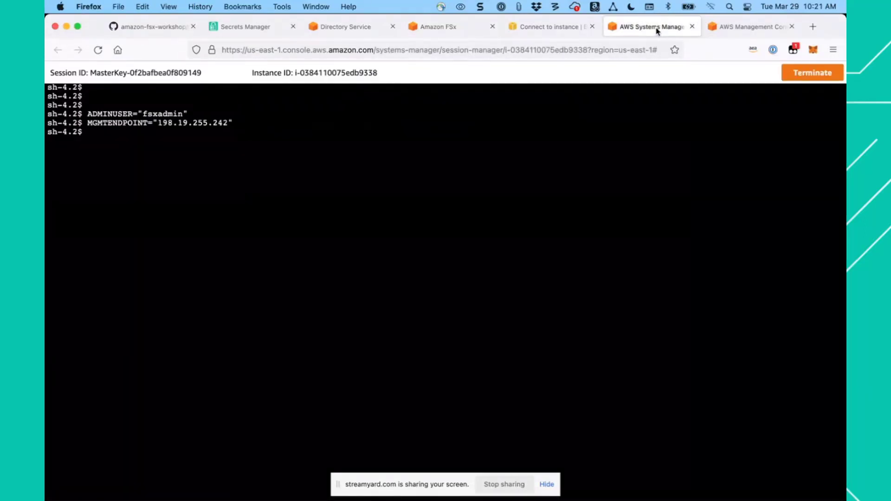
pyautogui.press('Return')
pyautogui.press('Return')
pyautogui.press('Return')
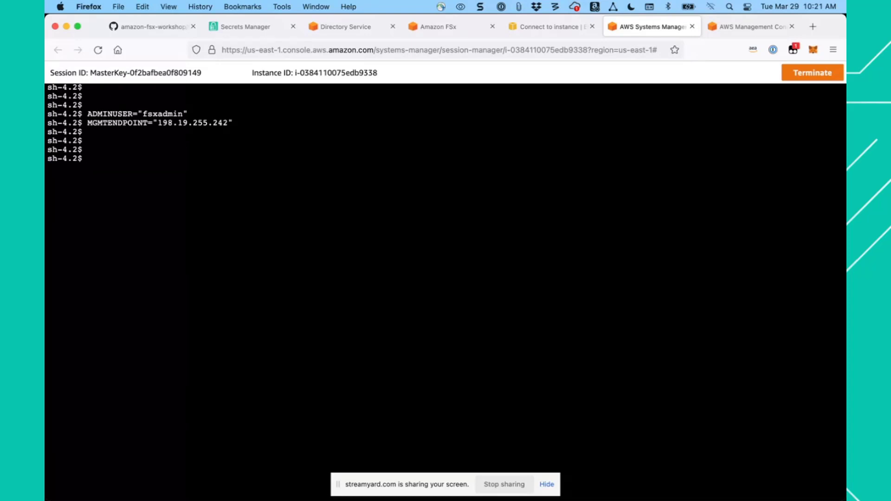
pyautogui.click(154, 27)
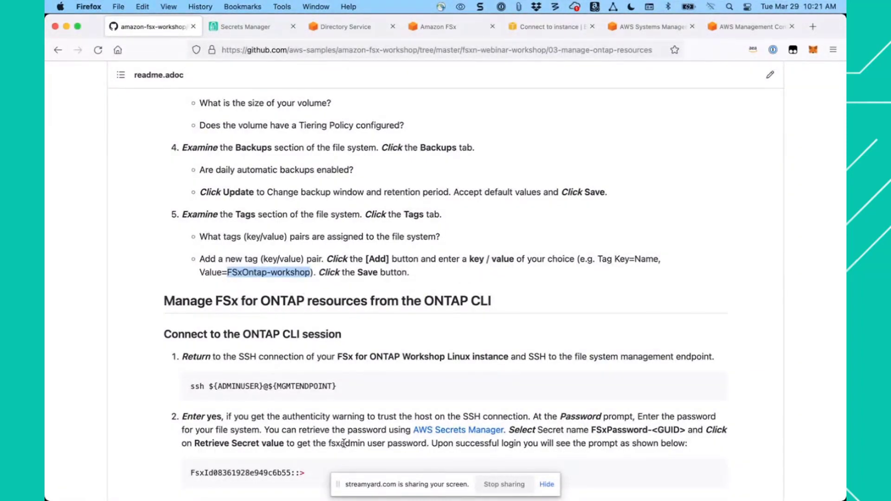
pyautogui.click(358, 387)
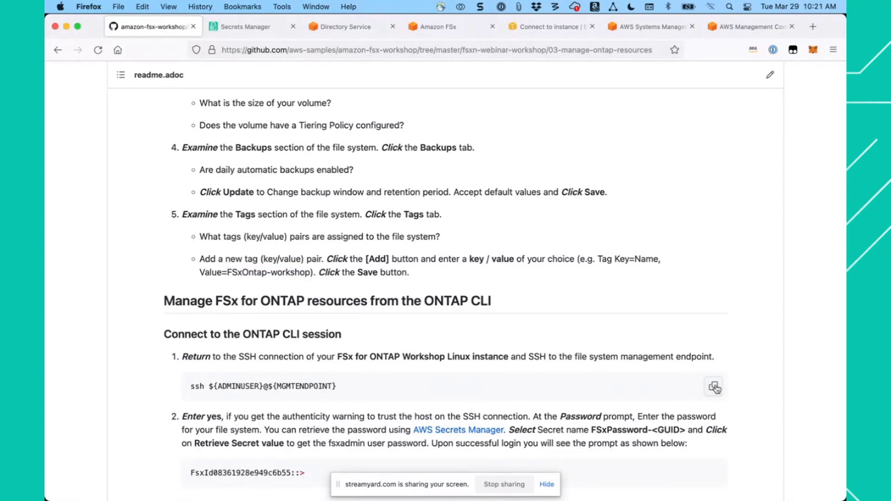
pyautogui.click(714, 389)
# - Run the copied SSH command in the Session Manager terminal and answer yes to trust the host
pyautogui.click(749, 30)
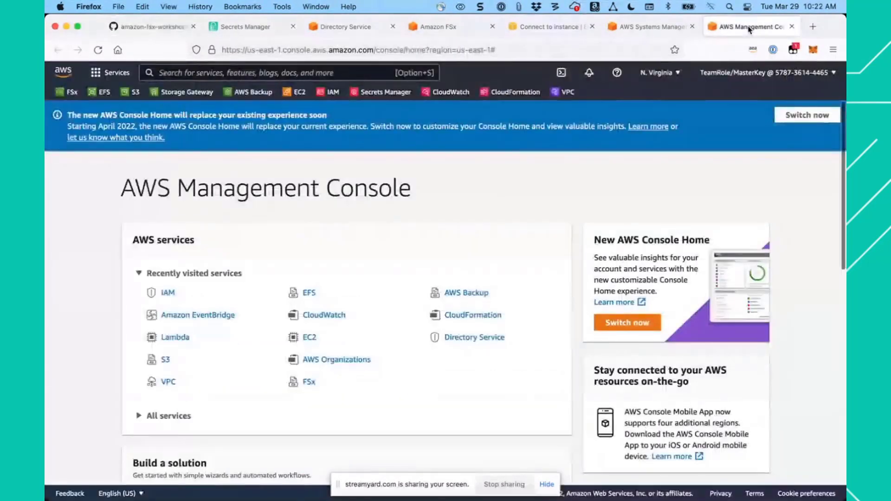
pyautogui.click(635, 28)
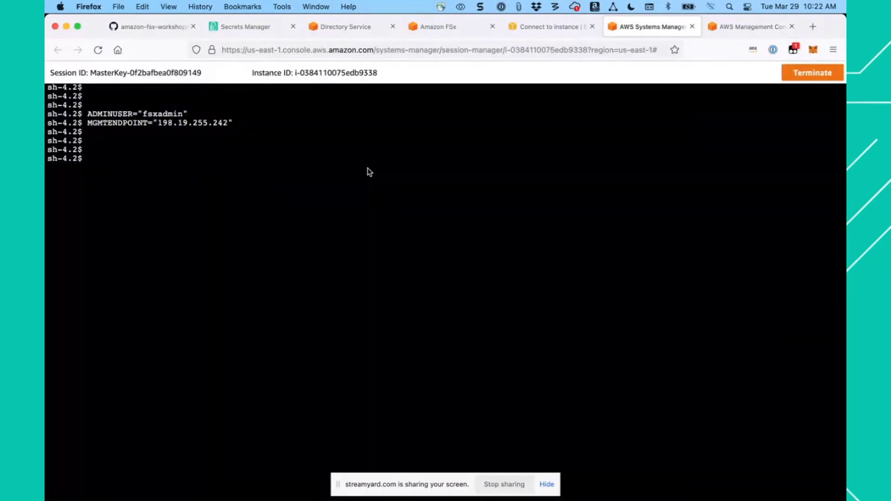
pyautogui.press('super+v')
pyautogui.press('Return')
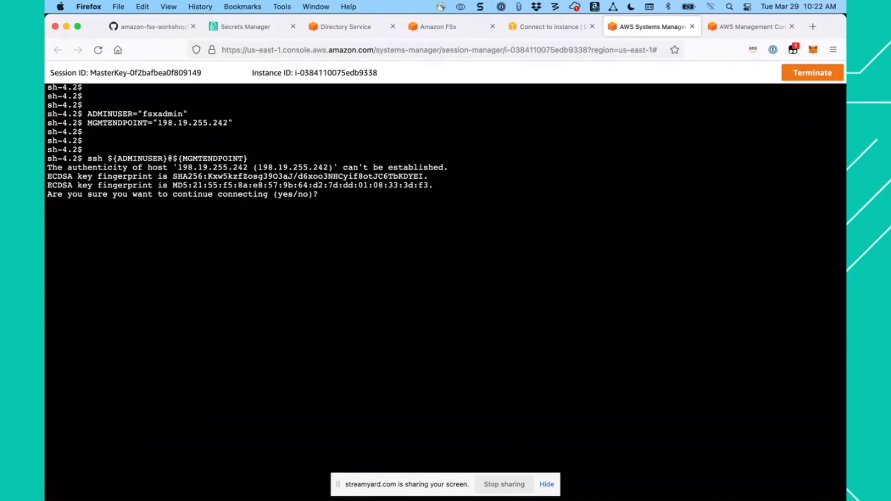
pyautogui.write('yes')
pyautogui.press('Return')
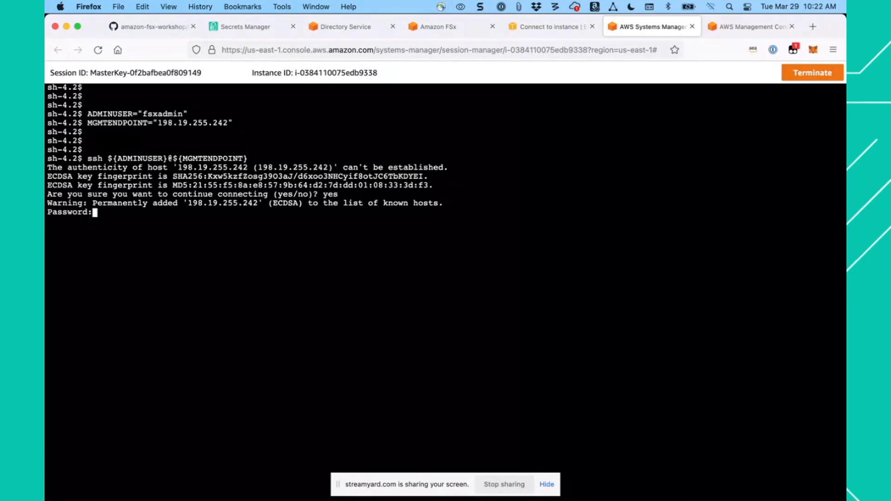
# - Consult the guide's login instructions and retrieve the secret value of the FSxPassword secret in AWS Secrets Manager
pyautogui.click(157, 26)
pyautogui.scroll(-5, 322, 262)
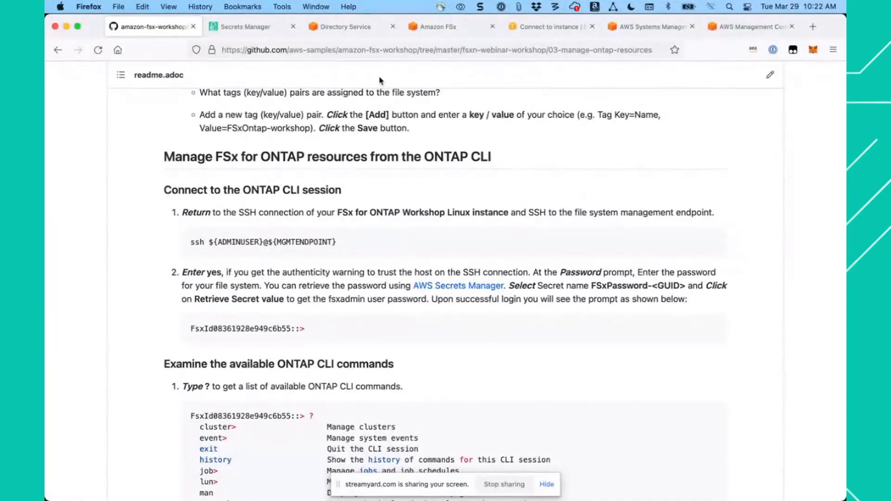
pyautogui.click(246, 27)
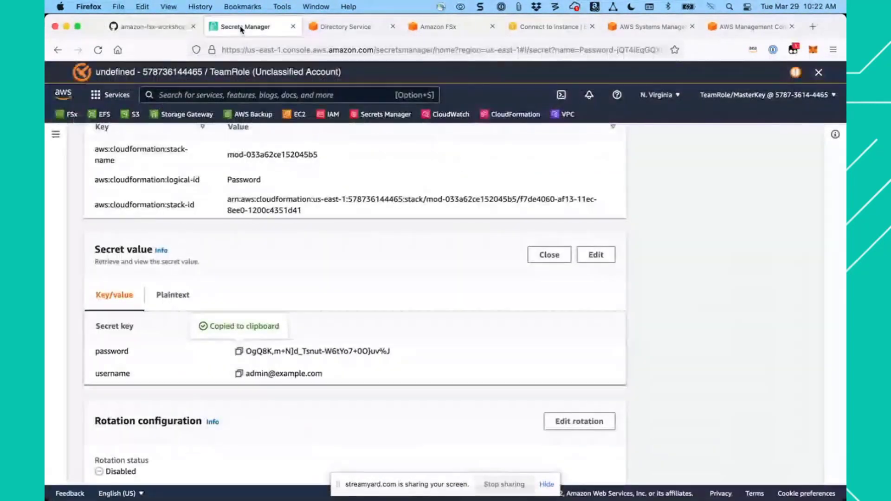
pyautogui.scroll(7, 275, 244)
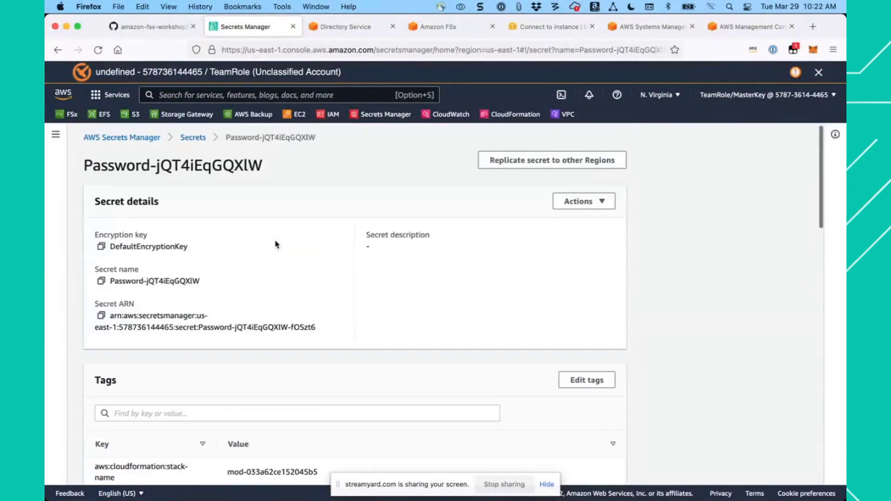
pyautogui.click(199, 141)
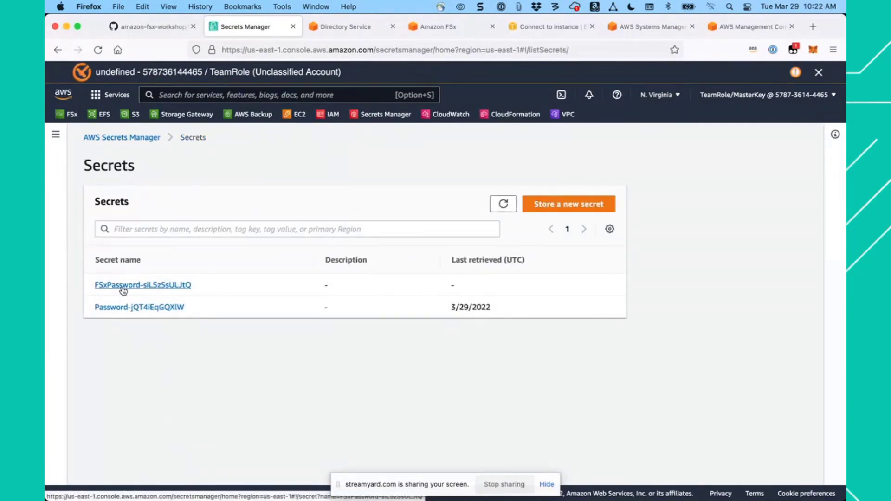
pyautogui.click(154, 287)
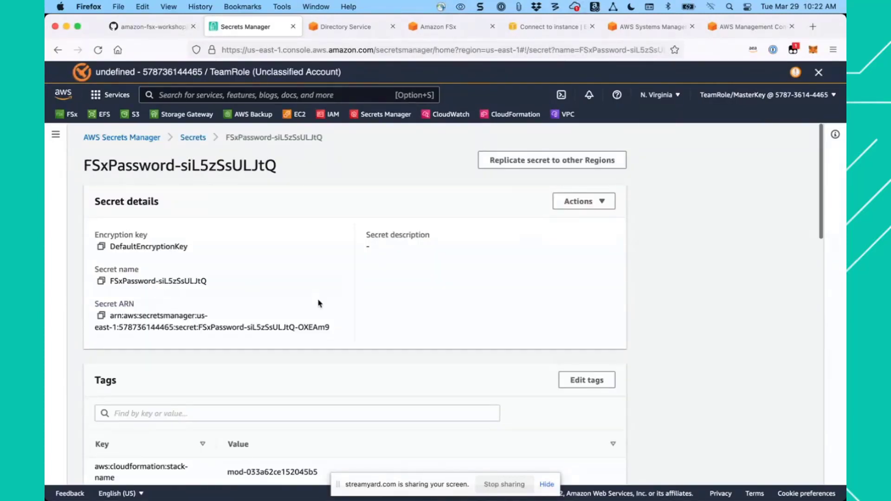
pyautogui.scroll(-3, 319, 301)
pyautogui.scroll(-2, 319, 299)
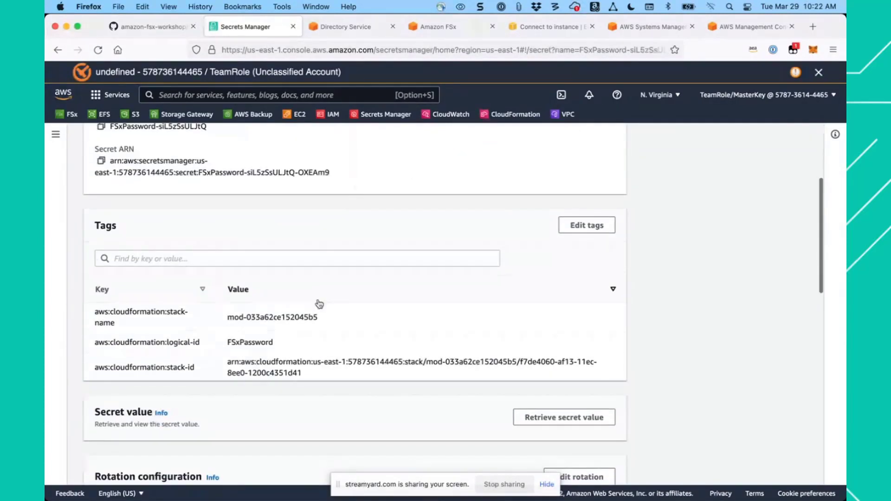
pyautogui.click(559, 418)
pyautogui.scroll(-5, 384, 382)
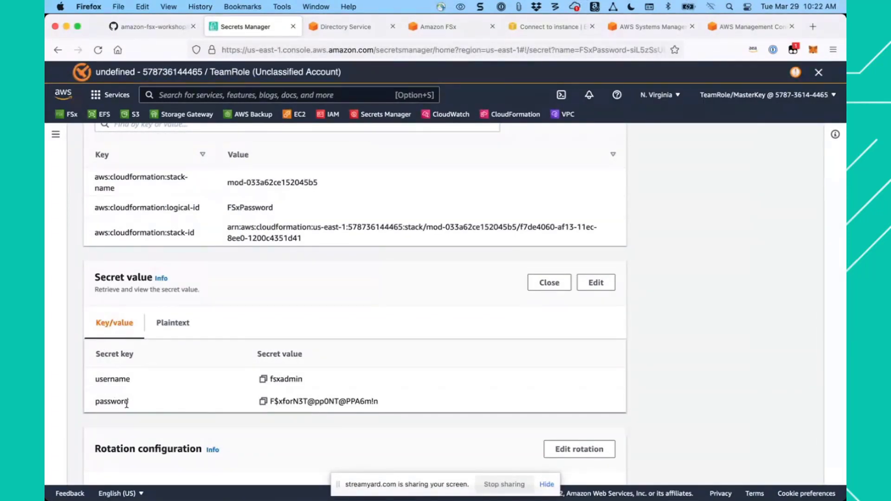
# - Copy the fsxadmin password from the FSxPassword secret and try to log in with it at the terminal's SSH password prompt
pyautogui.click(263, 402)
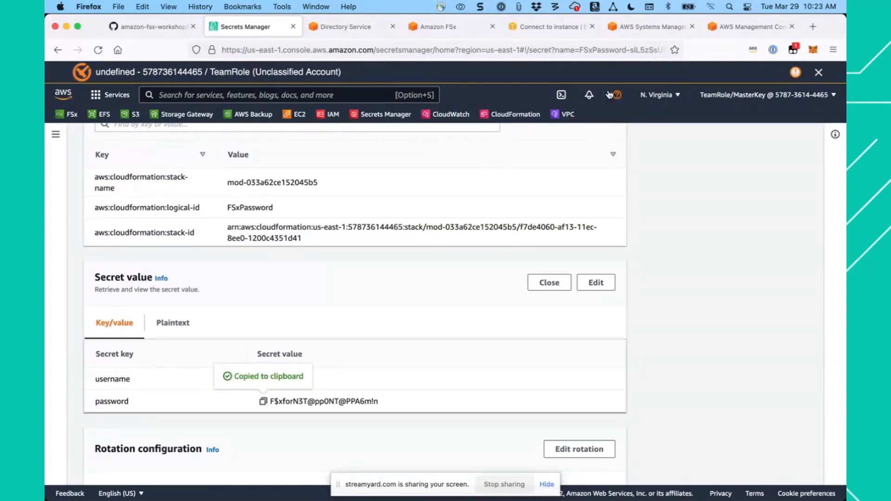
pyautogui.click(653, 27)
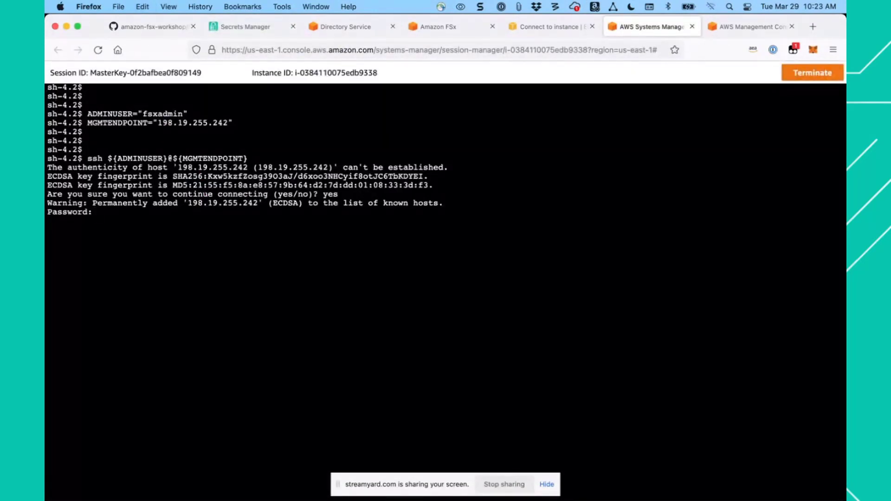
pyautogui.press('super+v')
pyautogui.press('Return')
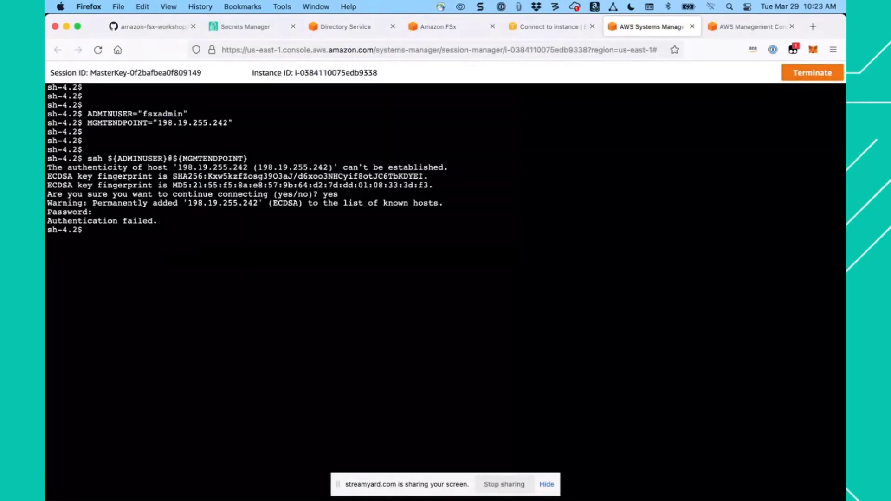
# - Rerun ssh ${ADMINUSER}@${MGMTENDPOINT} and log in to the ONTAP CLI with the fsxadmin password copied from Secrets Manager
pyautogui.press('Up')
pyautogui.press('Return')
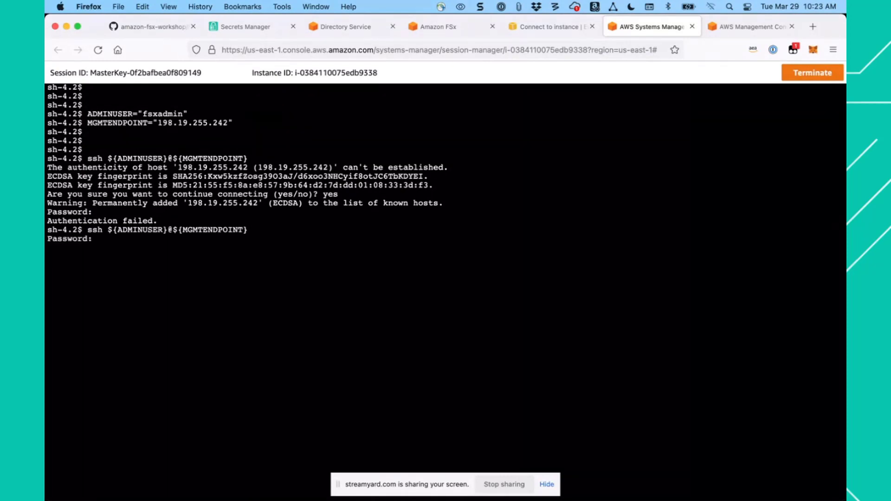
pyautogui.click(245, 29)
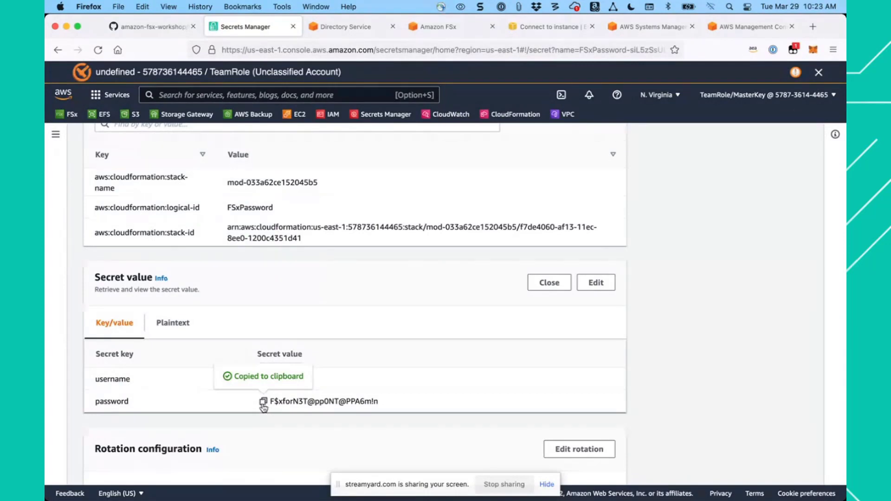
pyautogui.click(655, 28)
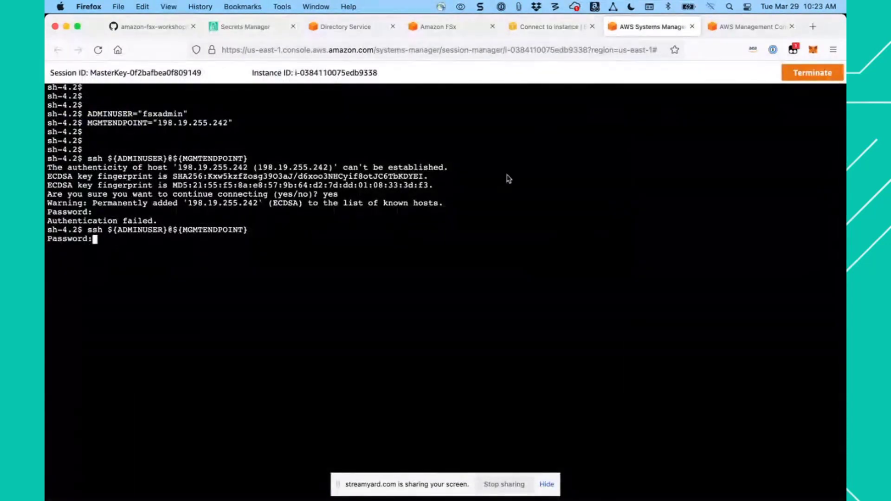
pyautogui.rightClick(449, 253)
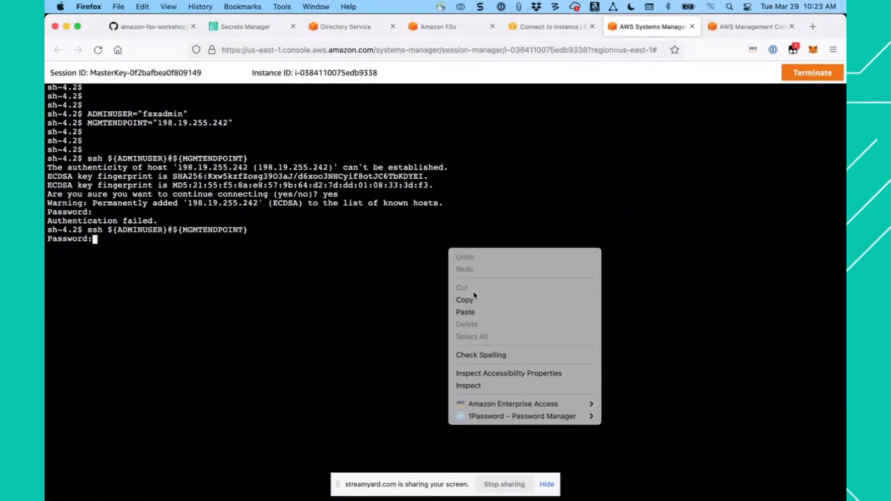
pyautogui.click(473, 313)
pyautogui.press('Return')
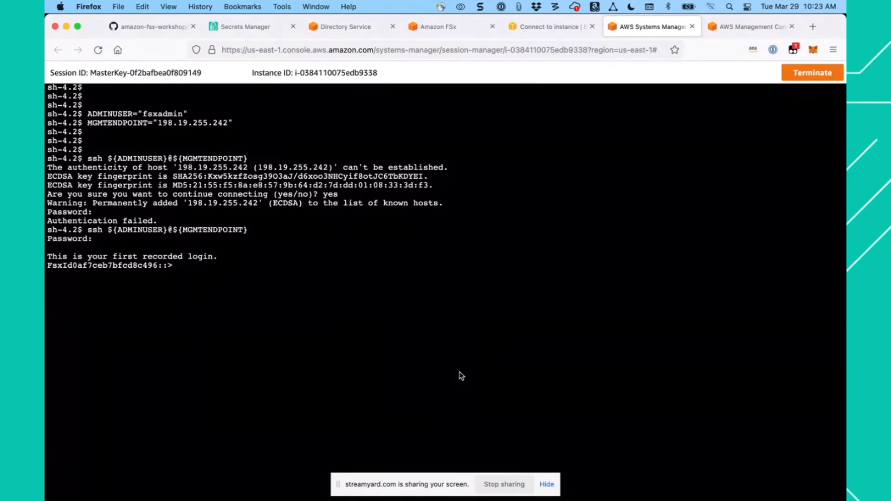
# - List the available ONTAP CLI commands with ? and list the file system's volumes with vol show
pyautogui.write('?')
pyautogui.press('Return')
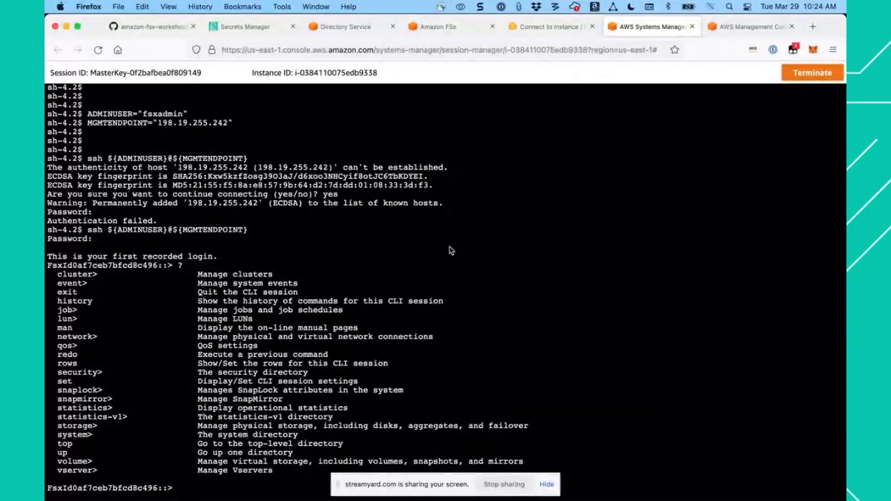
pyautogui.write('l show')
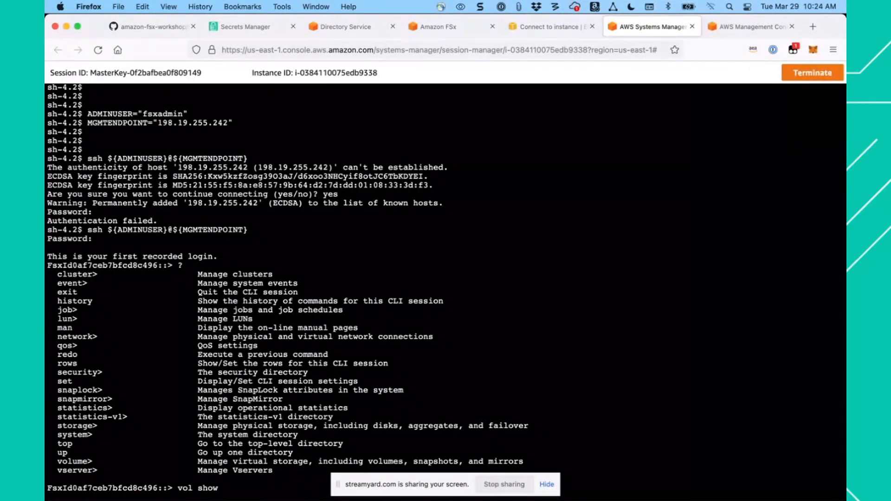
pyautogui.press('Return')
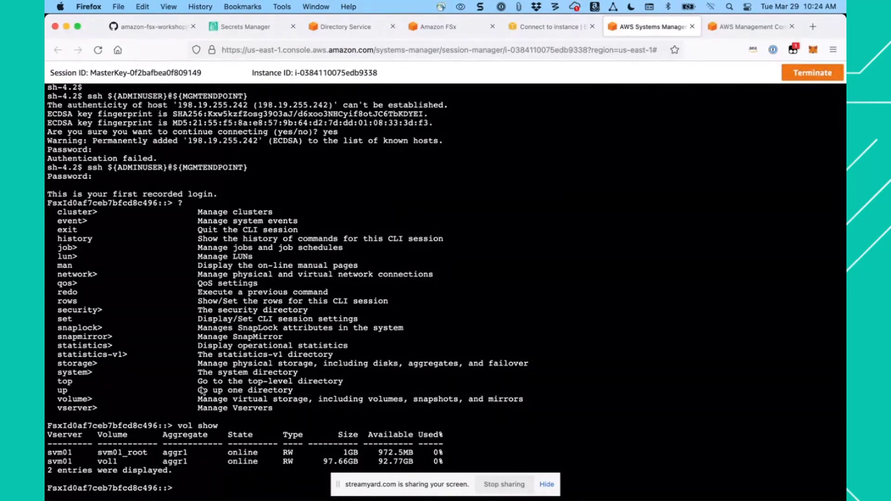
# - Copy the command network interface show from the workshop guide and run it in the ONTAP CLI session
pyautogui.click(162, 30)
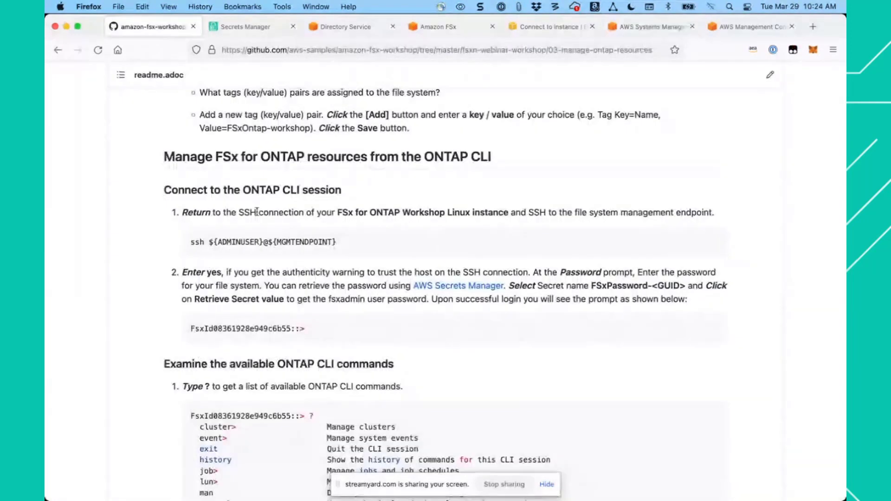
pyautogui.scroll(-10, 306, 318)
pyautogui.scroll(-1, 306, 319)
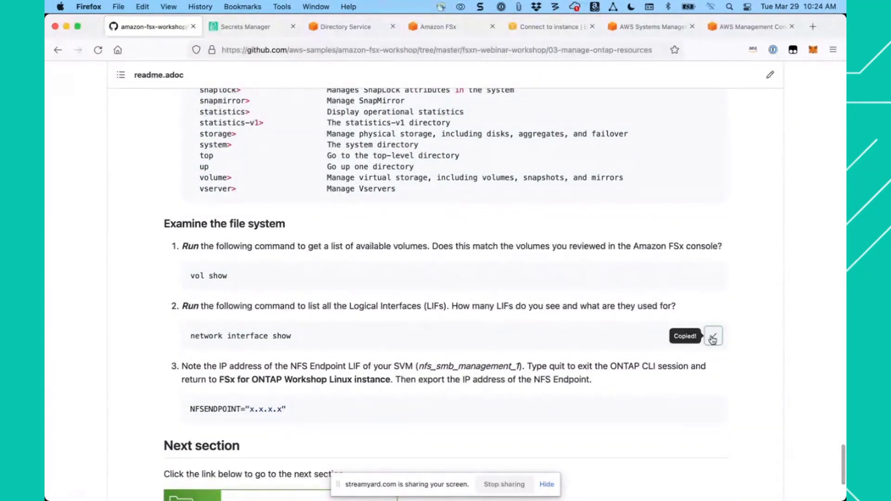
pyautogui.press('super+Tab')
pyautogui.press('super+Tab')
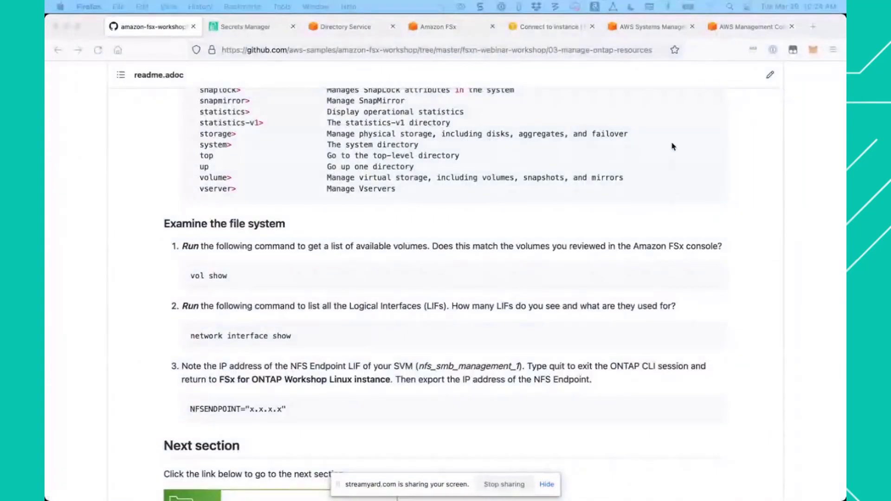
pyautogui.click(649, 28)
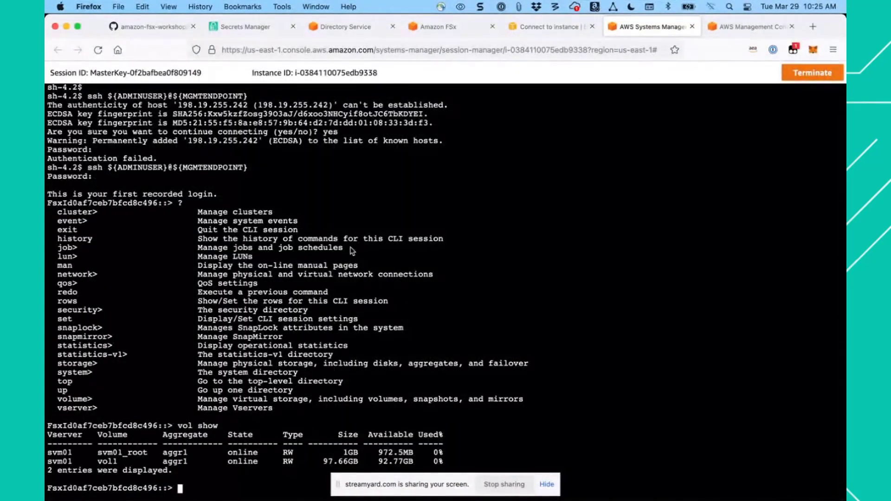
pyautogui.press('super+v')
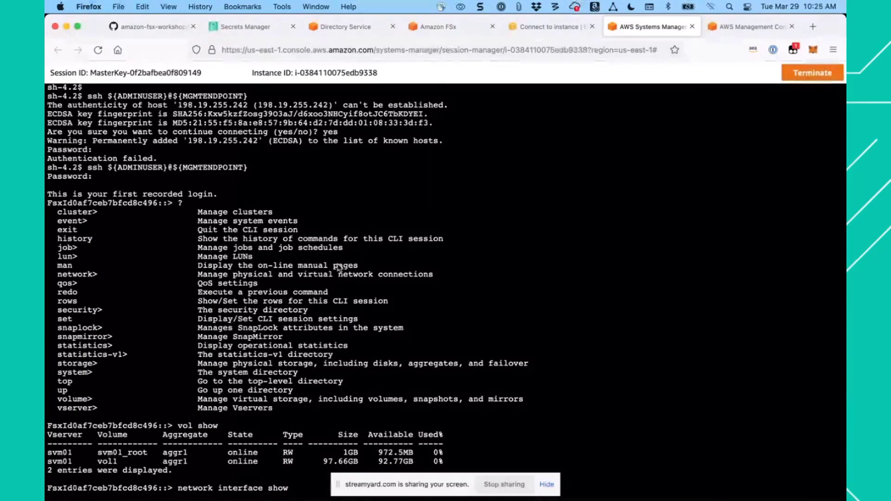
pyautogui.press('Return')
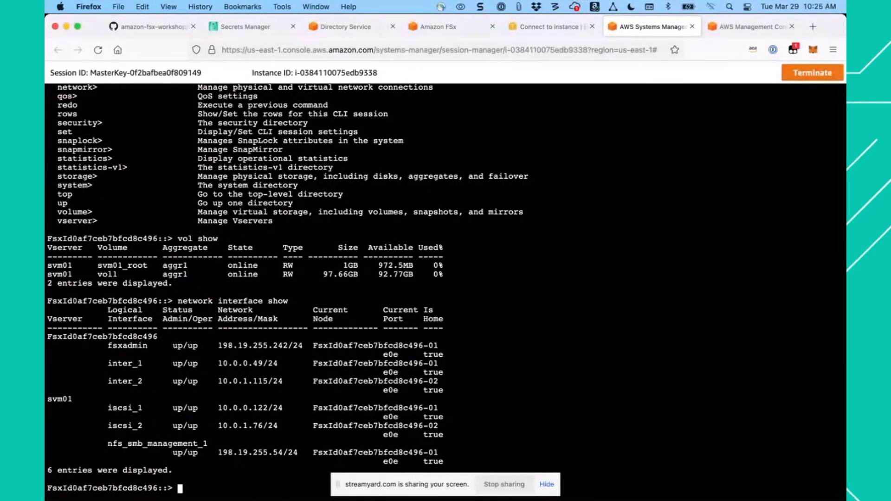
# - Copy the line NFSENDPOINT="x.x.x.x" from the workshop guide and paste it at the end of the untitled Sublime Text notes
pyautogui.press('super+Tab')
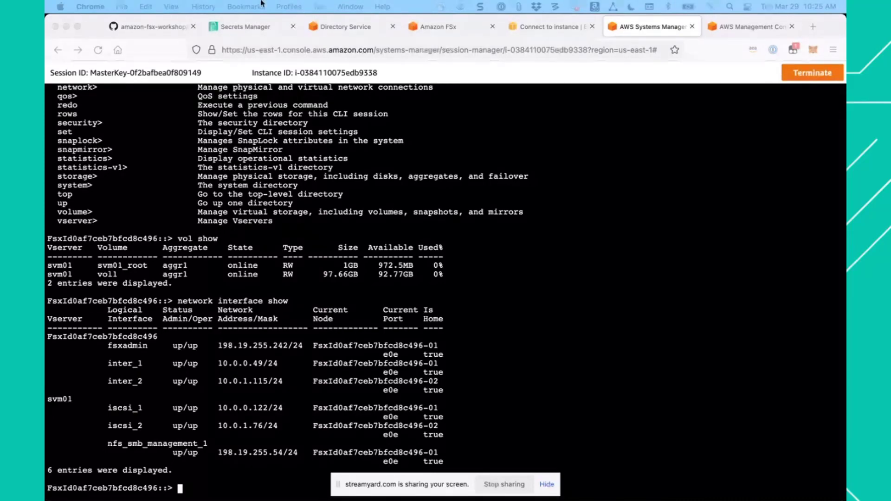
pyautogui.click(165, 29)
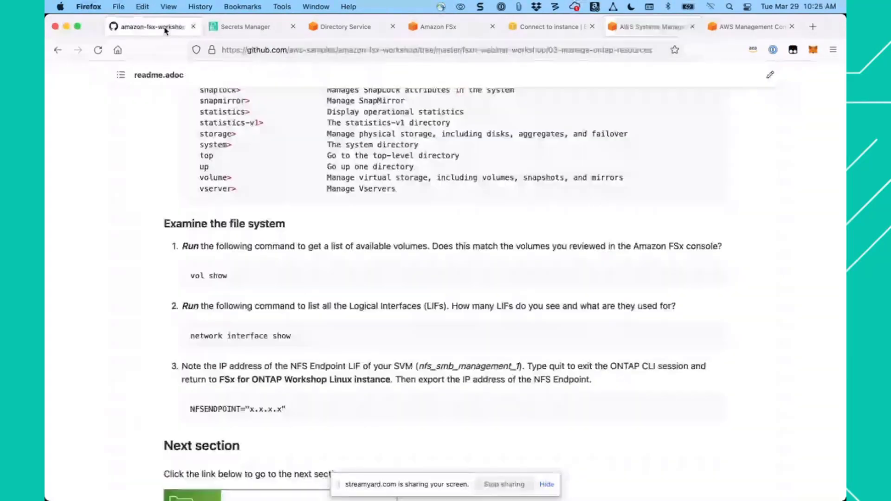
pyautogui.scroll(-3, 324, 255)
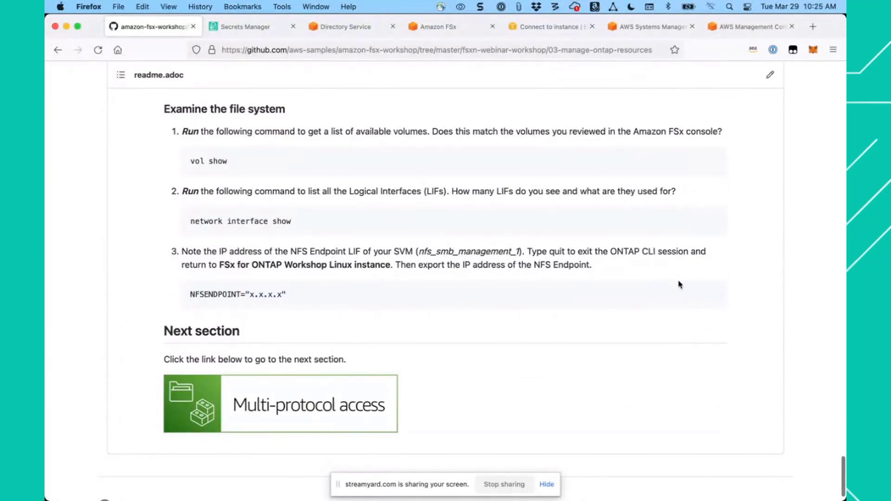
pyautogui.click(713, 297)
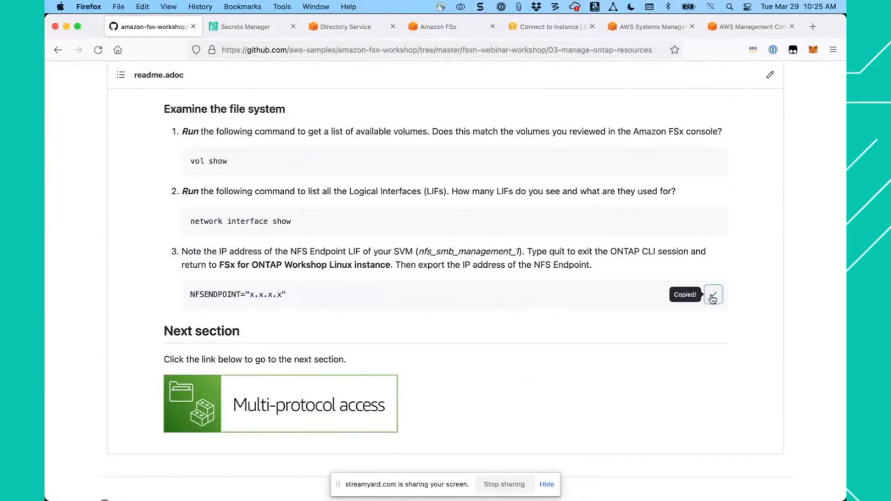
pyautogui.press('super+Tab')
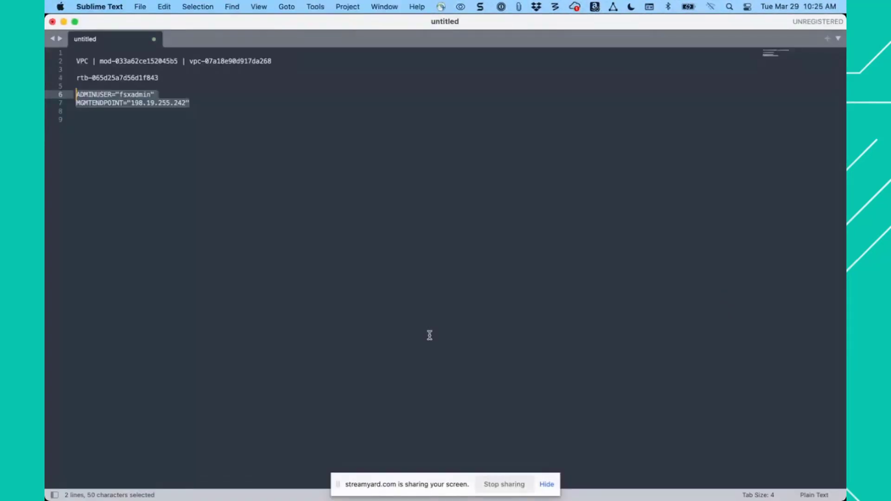
pyautogui.click(374, 286)
pyautogui.press('super+v')
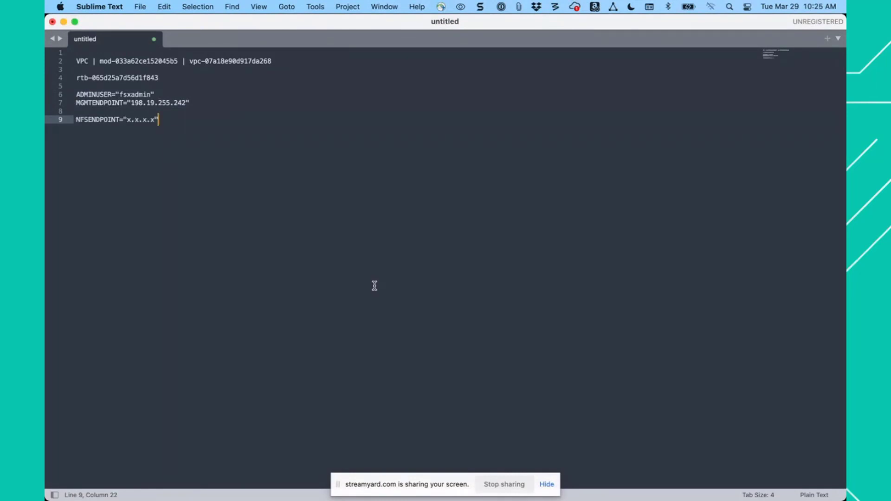
# - Copy the nfs_smb_management_1 address 198.19.255.54 from the terminal and replace the x.x.x.x placeholder in the Sublime Text NFSENDPOINT line with it
pyautogui.press('super+Tab')
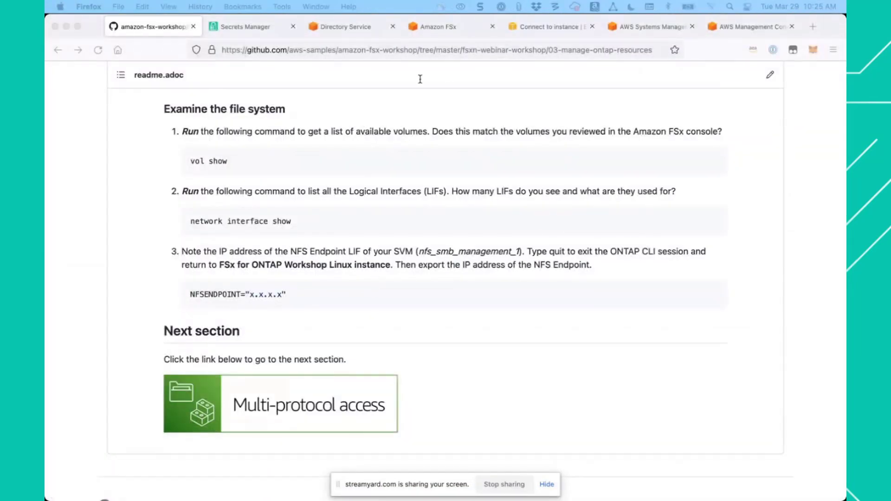
pyautogui.click(649, 29)
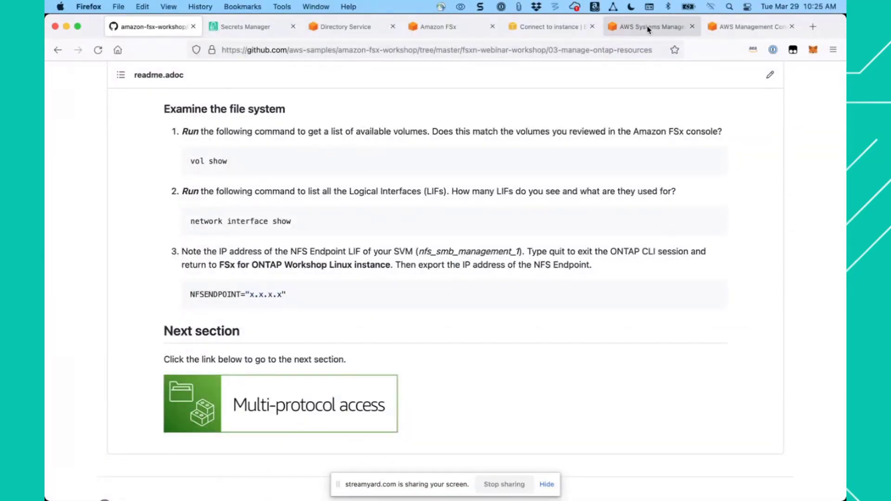
pyautogui.click(648, 29)
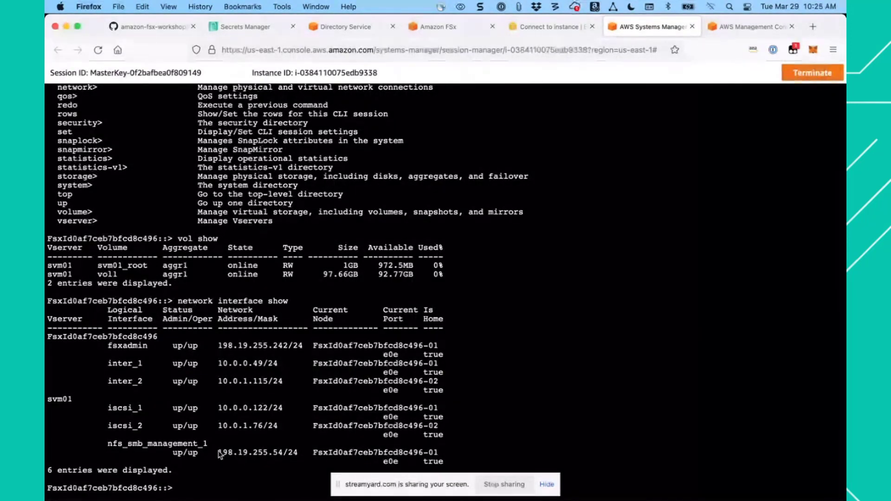
pyautogui.moveTo(219, 454); pyautogui.dragTo(282, 455)
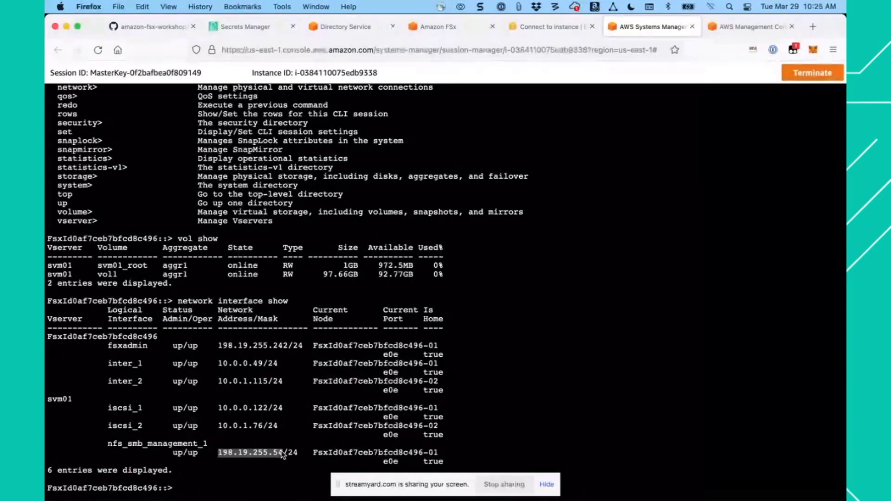
pyautogui.rightClick(274, 454)
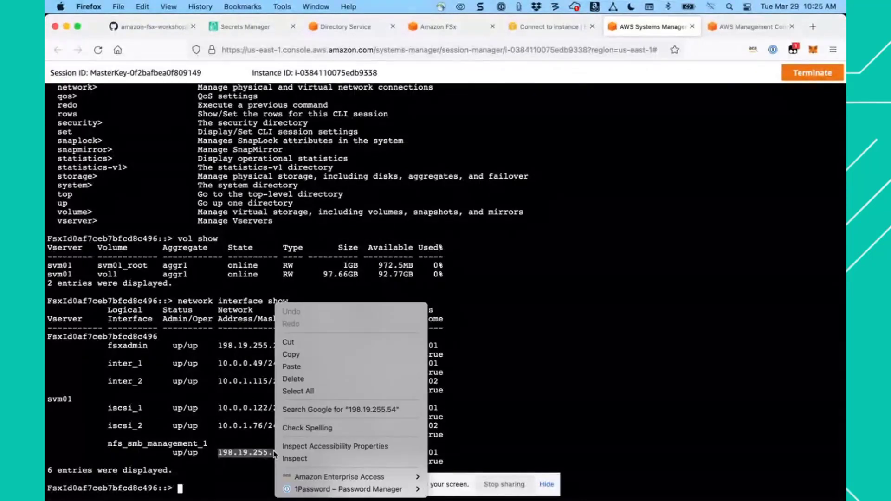
pyautogui.click(299, 355)
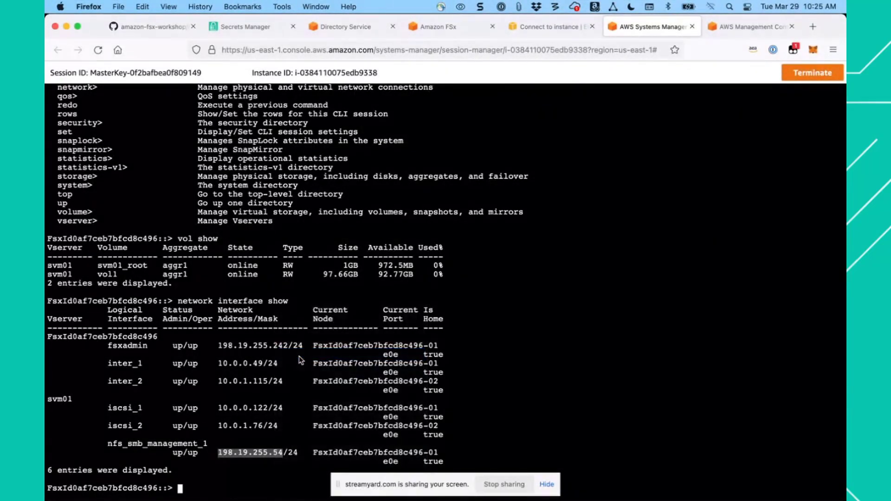
pyautogui.press('super+Tab')
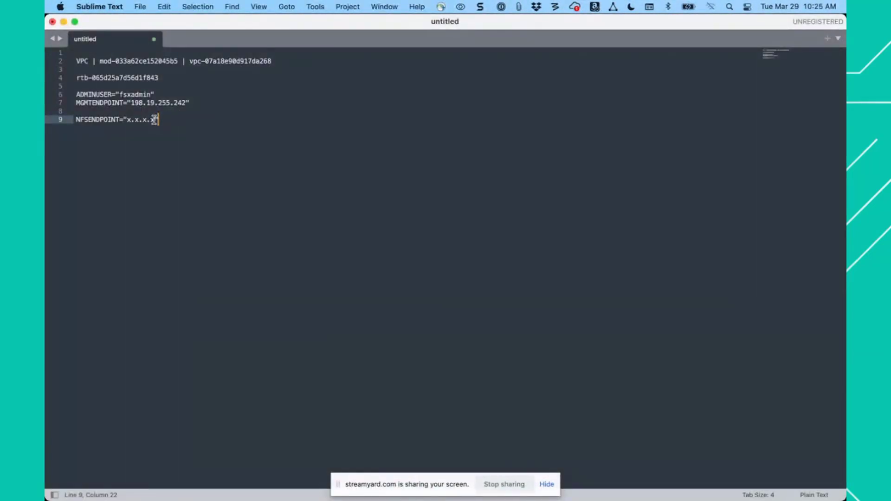
pyautogui.moveTo(154, 120); pyautogui.dragTo(130, 120)
pyautogui.press('super+v')
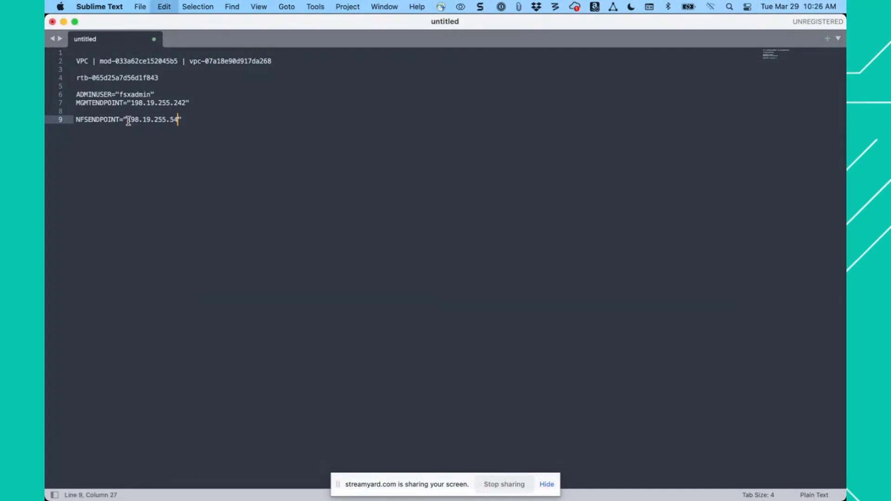
pyautogui.click(208, 129)
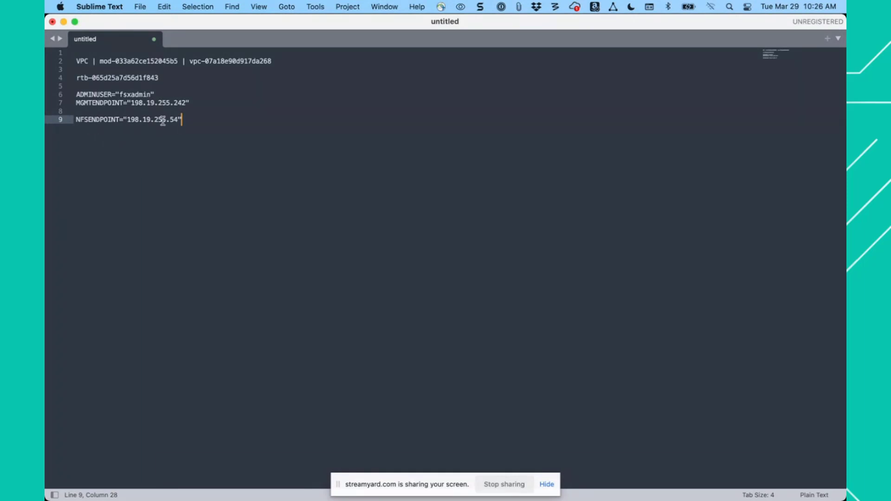
# - Copy the completed NFSENDPOINT line from the Sublime Text notes, switch to the Session Manager terminal in Firefox and quit the ONTAP CLI session
pyautogui.moveTo(187, 119); pyautogui.dragTo(53, 119)
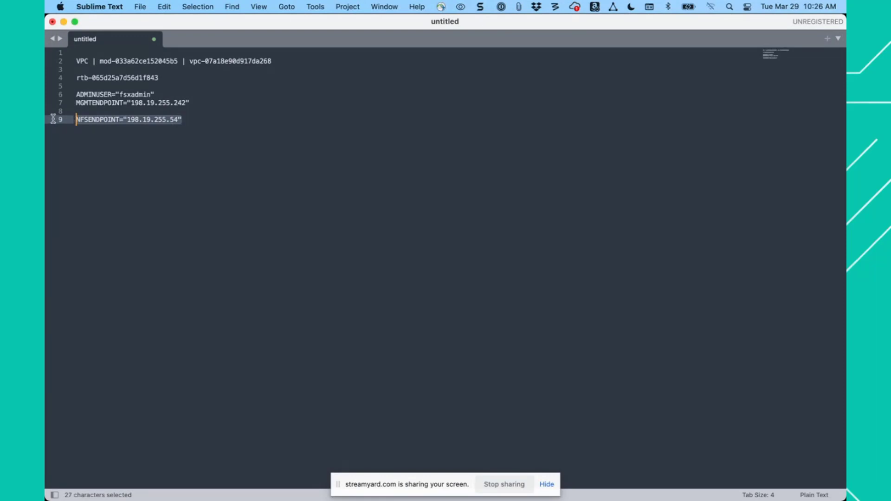
pyautogui.press('super+c')
pyautogui.press('super+Tab')
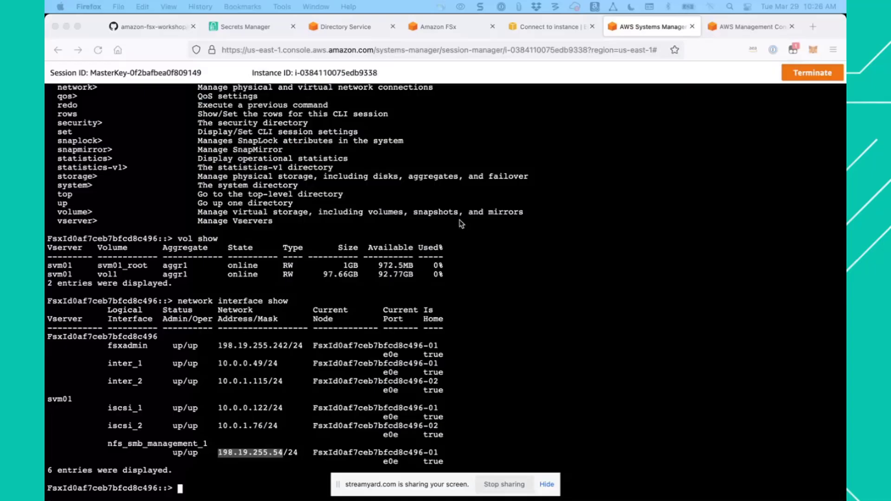
pyautogui.click(648, 26)
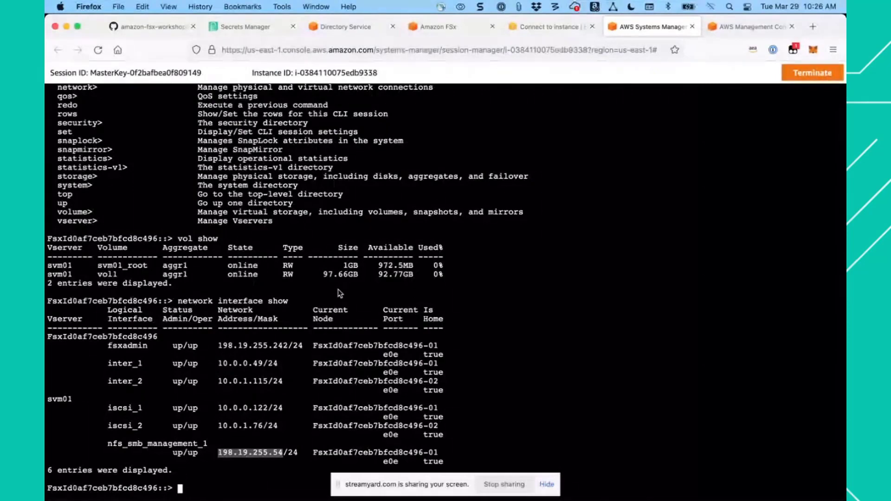
pyautogui.write('quit')
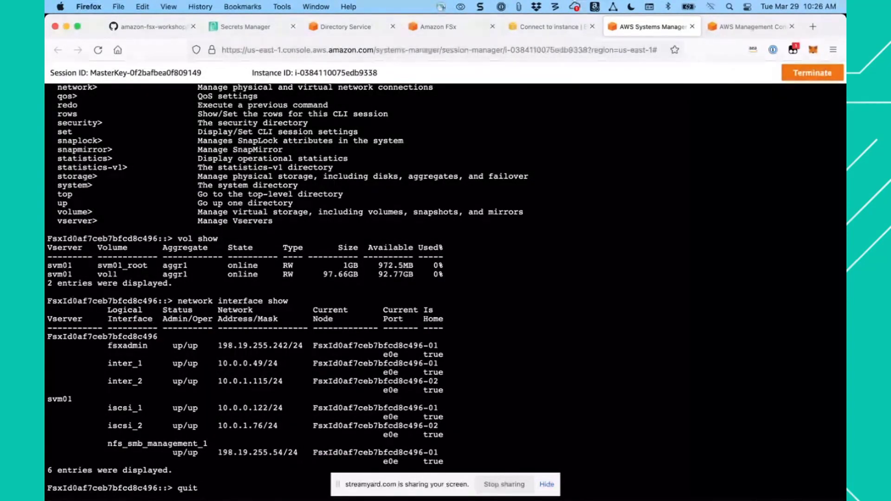
pyautogui.press('Return')
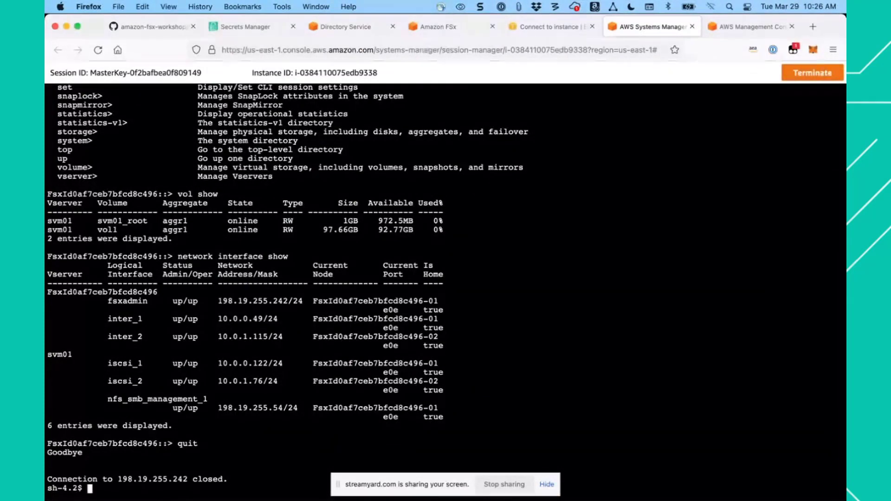
# - Paste and run NFSENDPOINT="198.19.255.54" at the Linux shell prompt to set the NFS endpoint variable
pyautogui.press('Return')
pyautogui.press('Return')
pyautogui.press('Return')
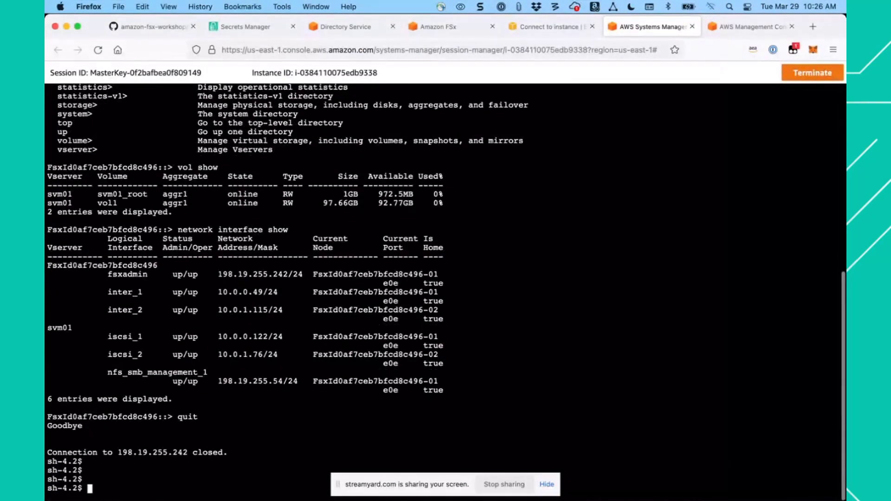
pyautogui.press('super+v')
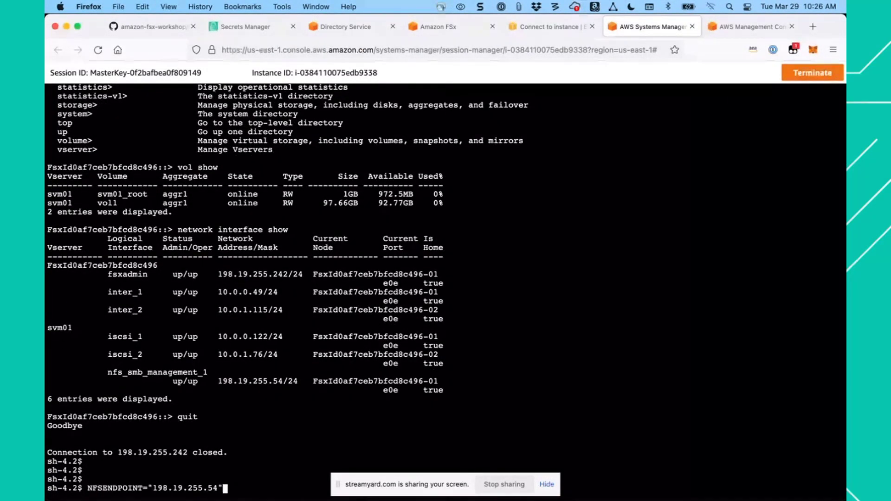
pyautogui.press('Return')
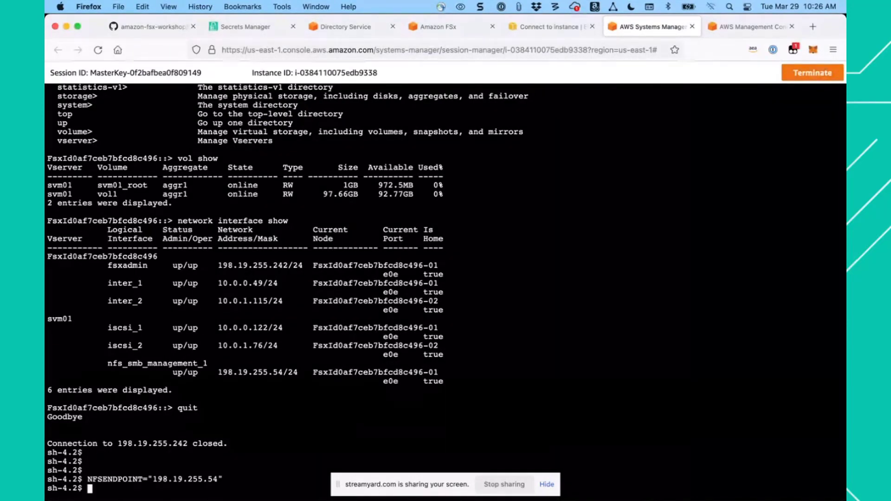
# - Return to the GitHub workshop guide and open its next section, Multi-protocol access
pyautogui.press('super+Tab')
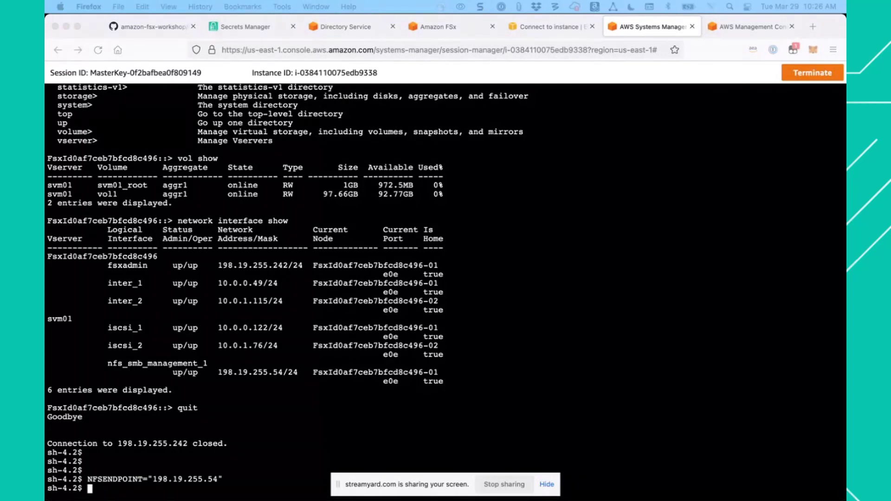
pyautogui.click(154, 26)
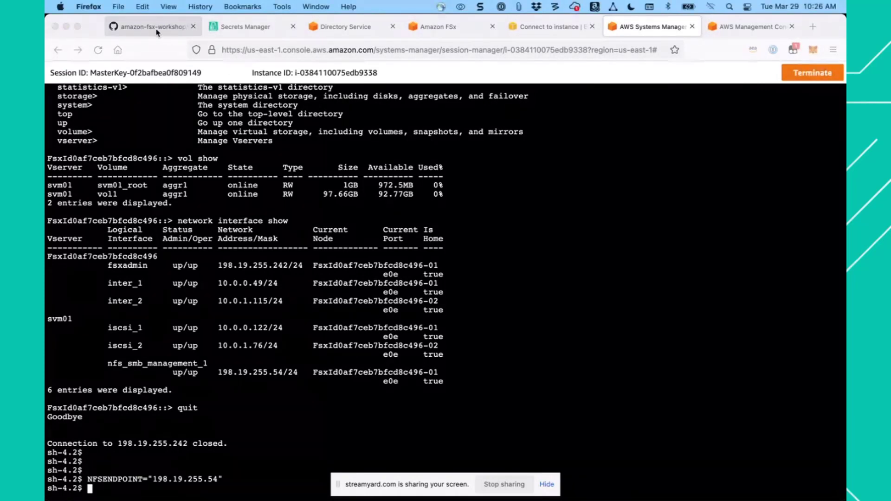
pyautogui.scroll(5, 294, 269)
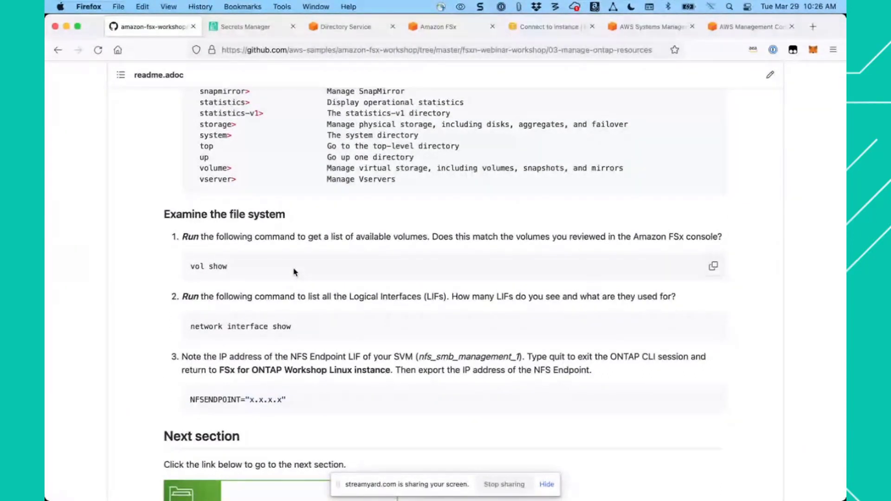
pyautogui.scroll(-6, 293, 272)
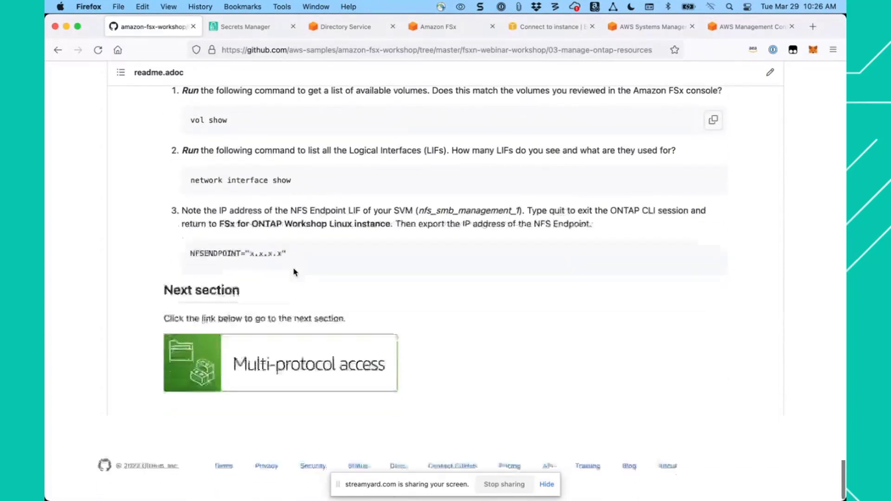
pyautogui.click(211, 373)
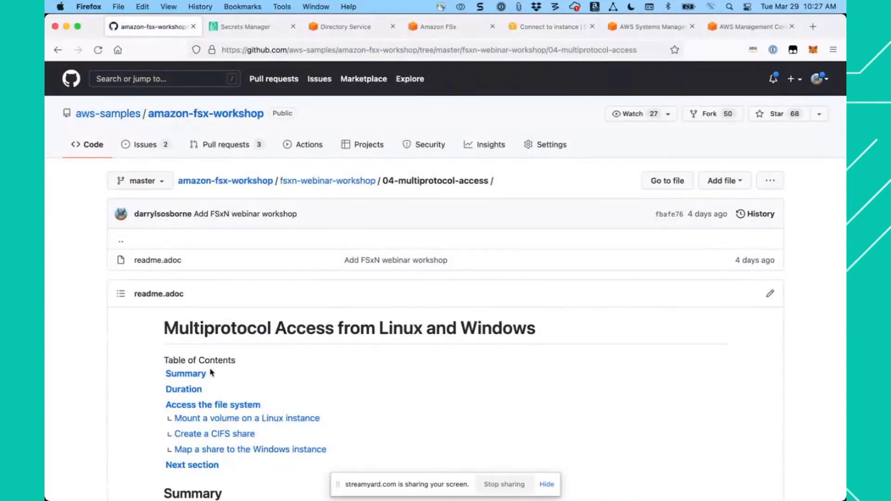
# - Copy the command mount | grep nfs from the guide's "Mount a volume on a Linux instance" section and run it in the Linux session
pyautogui.scroll(-11, 332, 365)
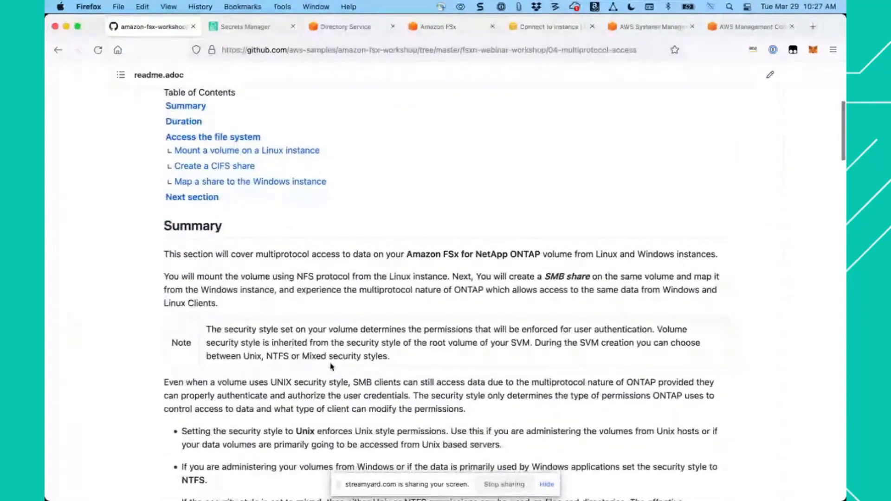
pyautogui.scroll(-8, 332, 365)
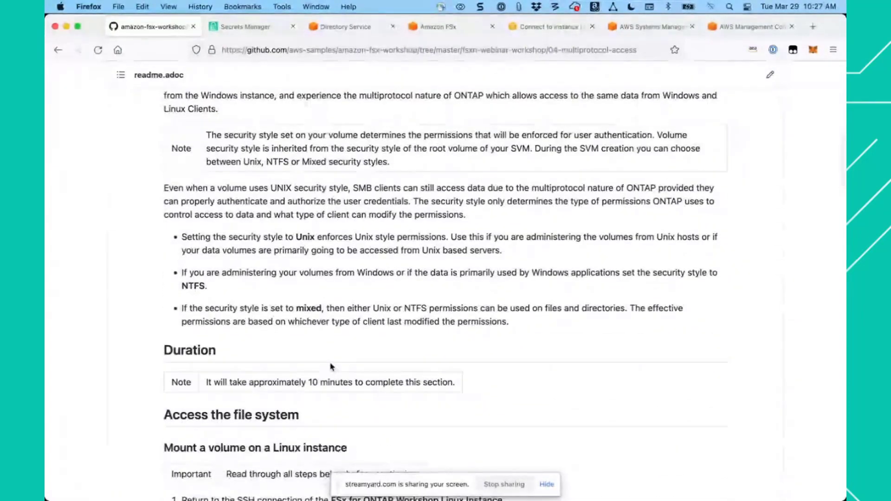
pyautogui.scroll(4, 332, 367)
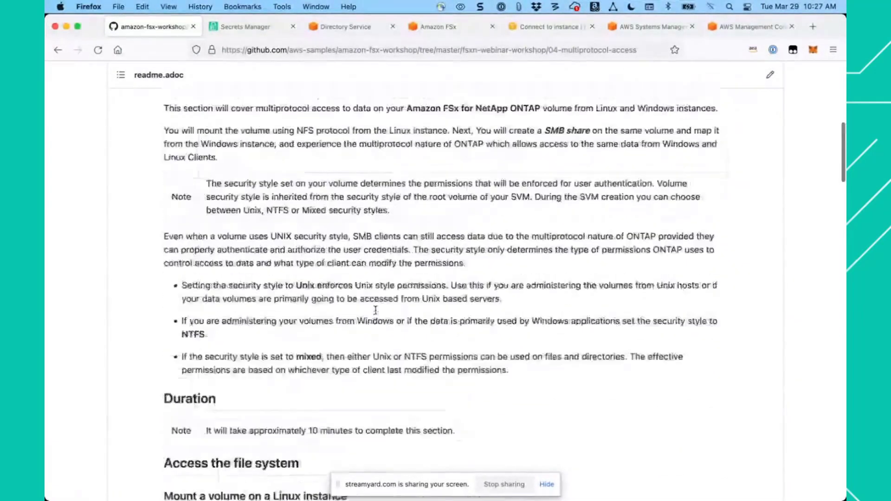
pyautogui.scroll(-10, 388, 246)
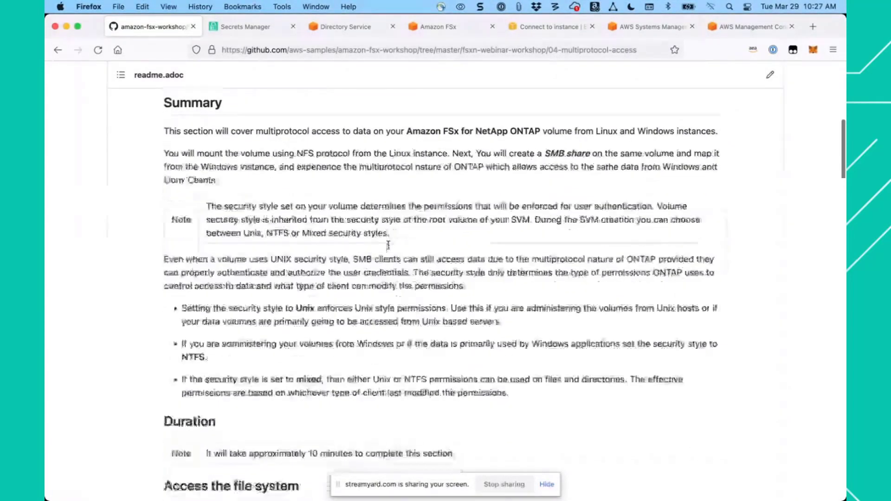
pyautogui.scroll(-4, 389, 248)
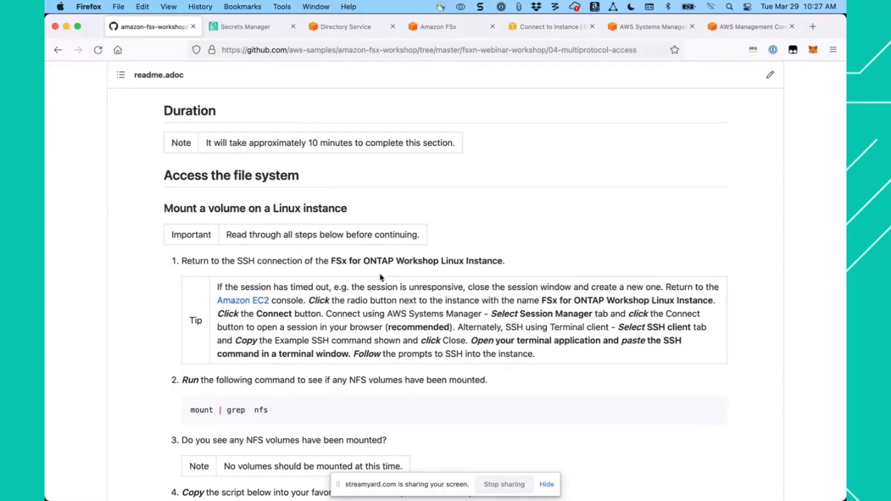
pyautogui.scroll(-3, 380, 277)
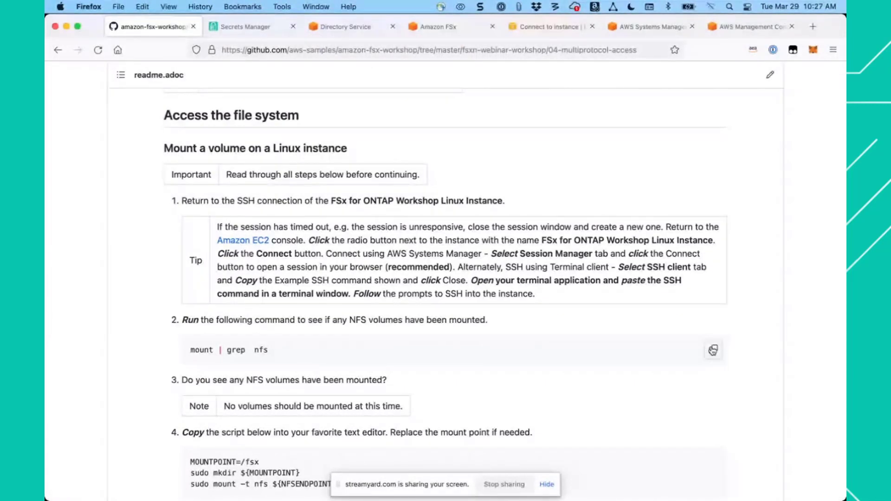
pyautogui.click(713, 351)
pyautogui.click(654, 28)
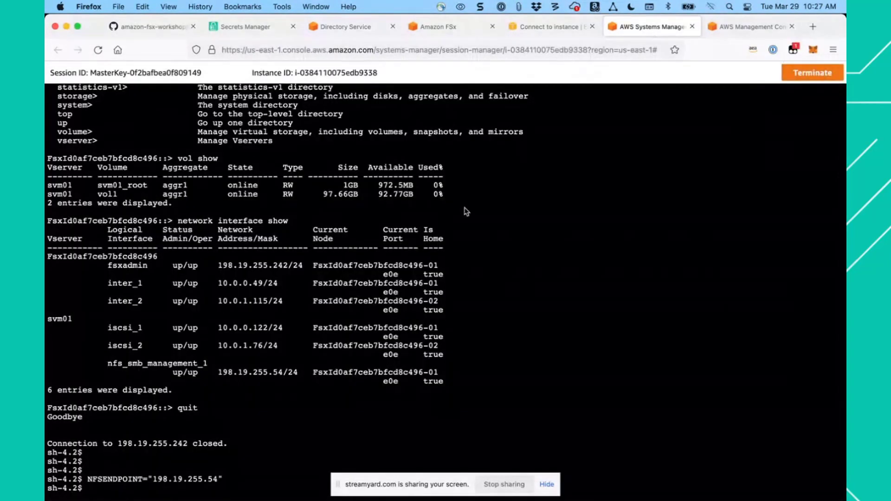
pyautogui.press('super+v')
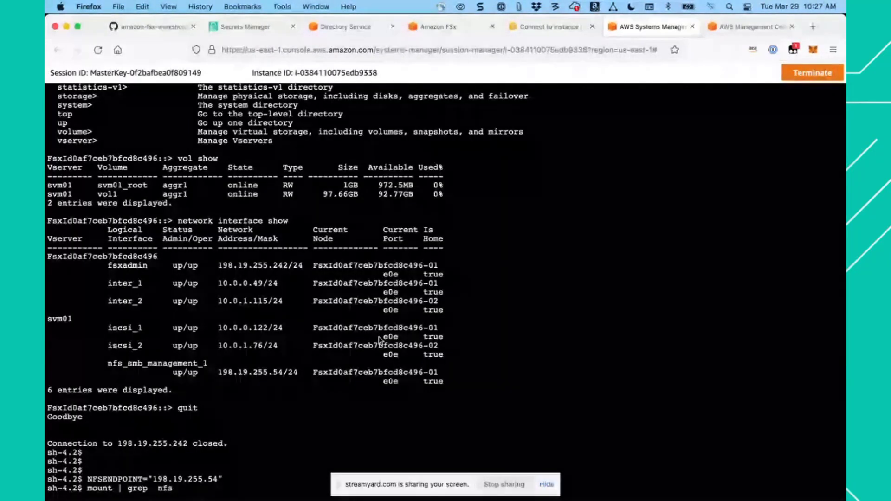
pyautogui.press('Return')
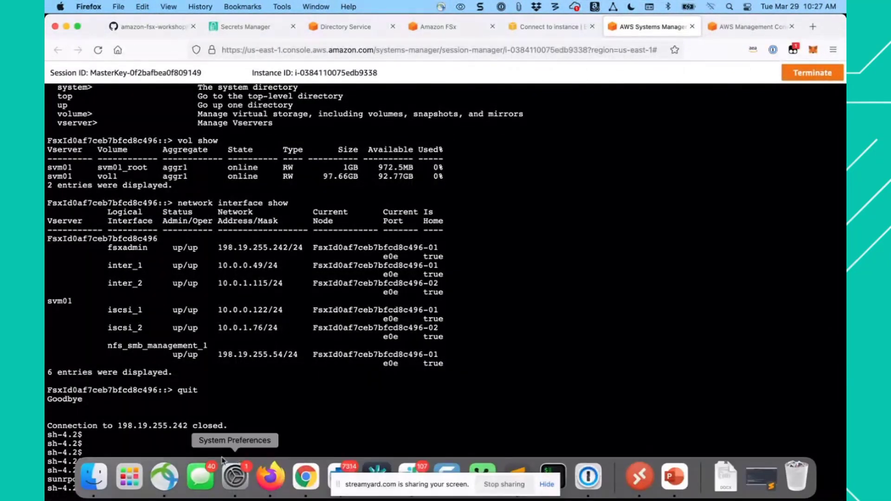
# - Copy the guide's step 4 script, which creates the /fsx mount point and mounts /vol1 over NFS, and run it in the Linux session
pyautogui.press('super+Tab')
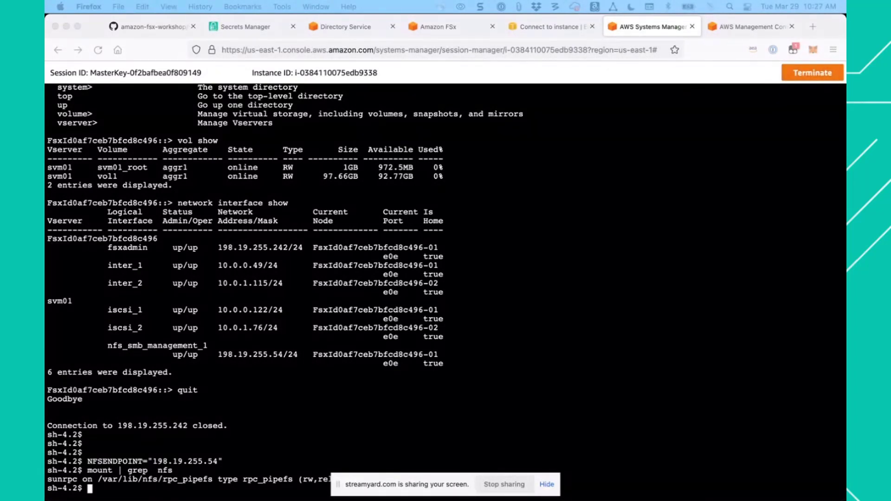
pyautogui.click(171, 29)
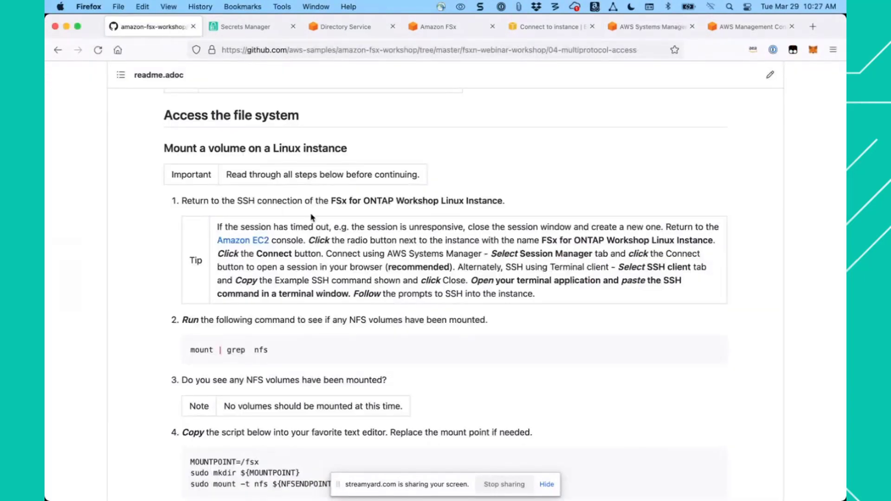
pyautogui.scroll(-3, 379, 315)
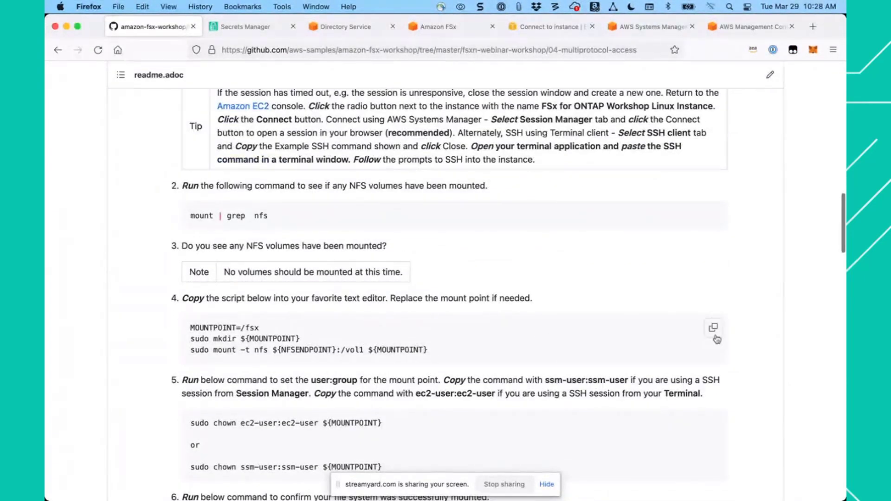
pyautogui.click(713, 329)
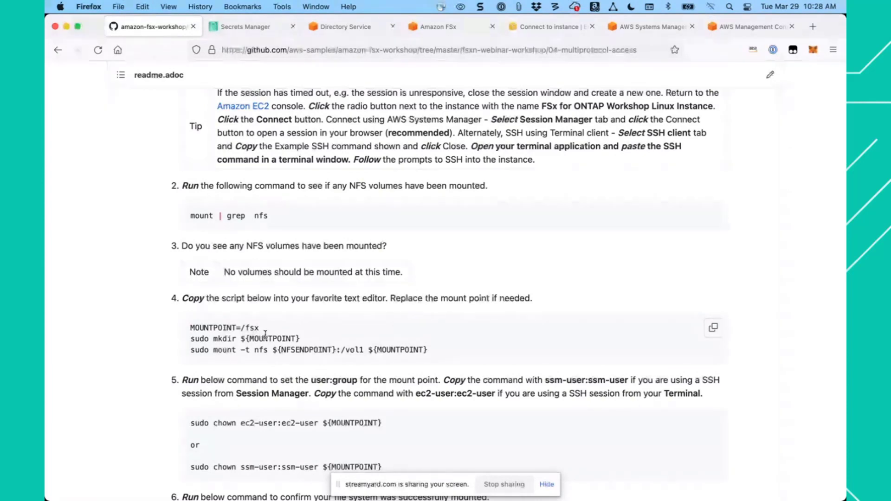
pyautogui.click(649, 27)
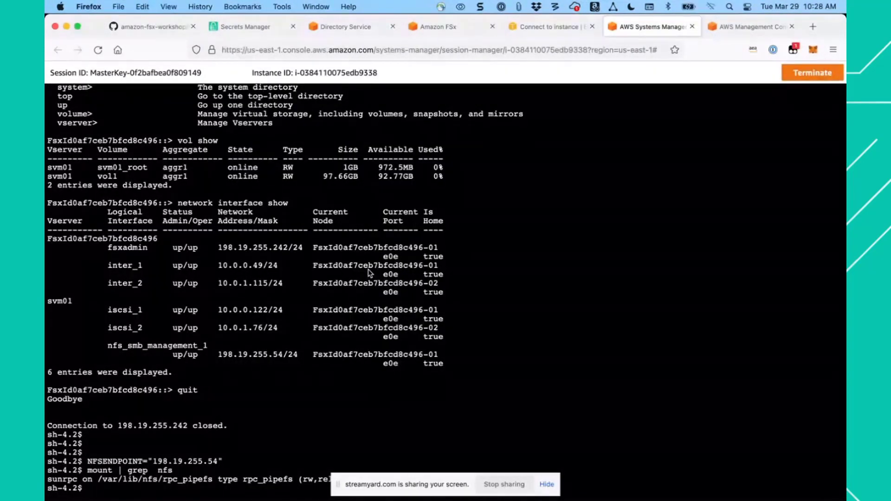
pyautogui.press('super+v')
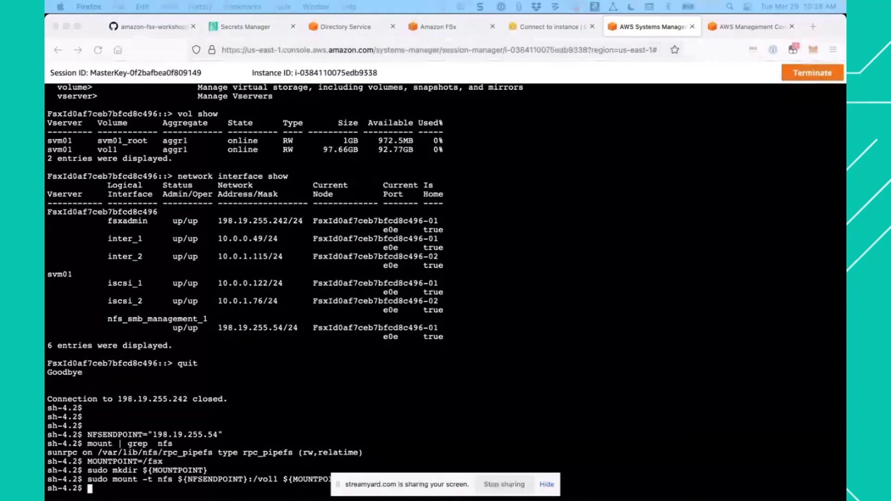
# - Copy sudo chown ssm-user:ssm-user ${MOUNTPOINT} from the guide's step 5, run it in the Linux session and return to the guide
pyautogui.click(162, 27)
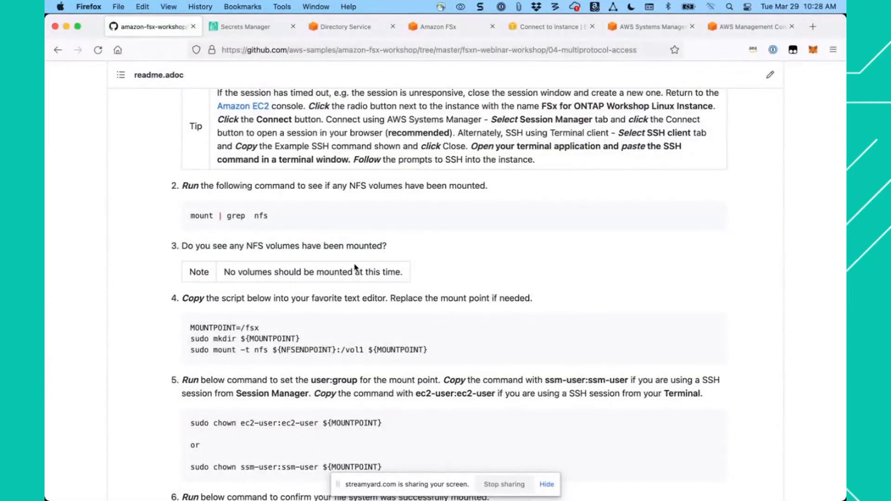
pyautogui.scroll(-1, 358, 268)
pyautogui.scroll(-5, 359, 269)
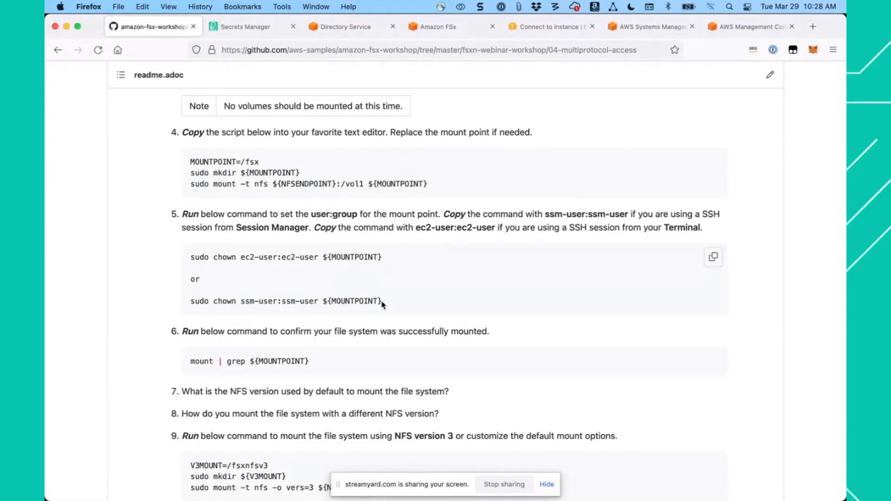
pyautogui.tripleClick(191, 303)
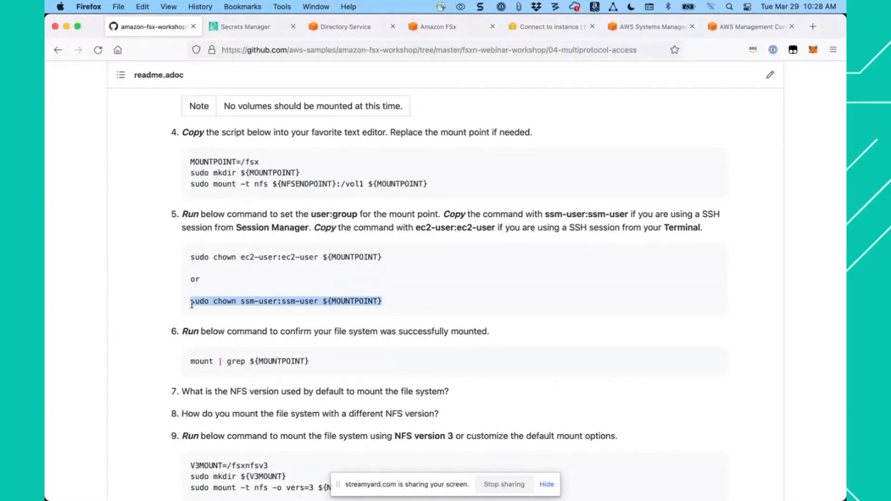
pyautogui.rightClick(217, 303)
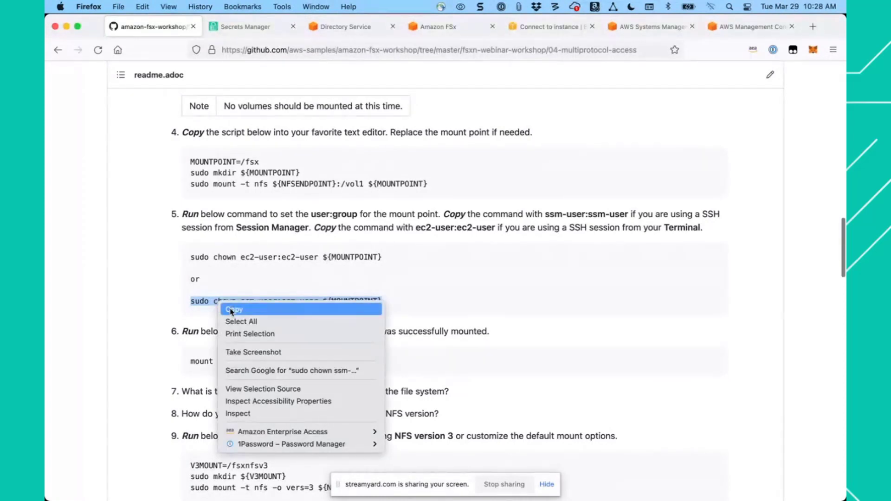
pyautogui.click(232, 310)
pyautogui.click(647, 28)
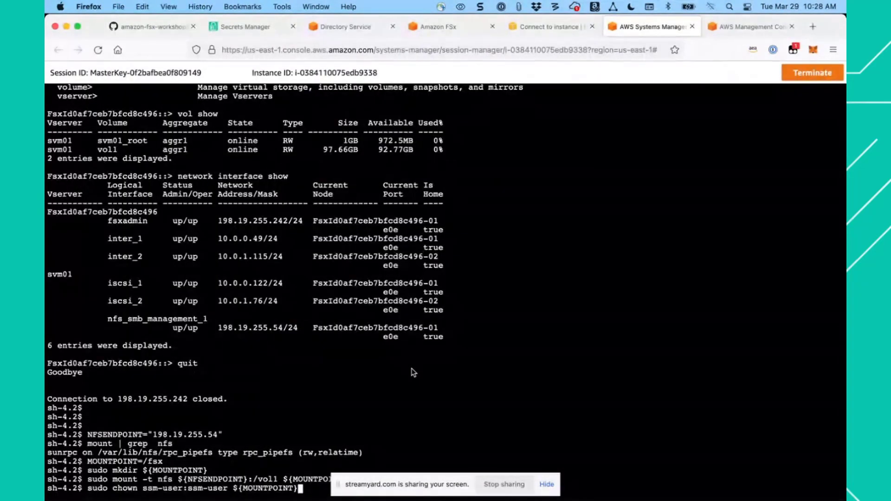
pyautogui.press('super+v')
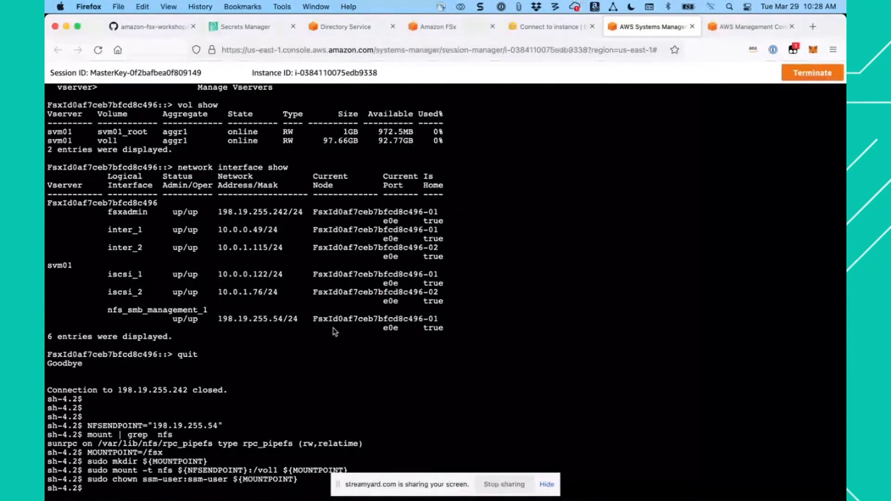
pyautogui.click(162, 31)
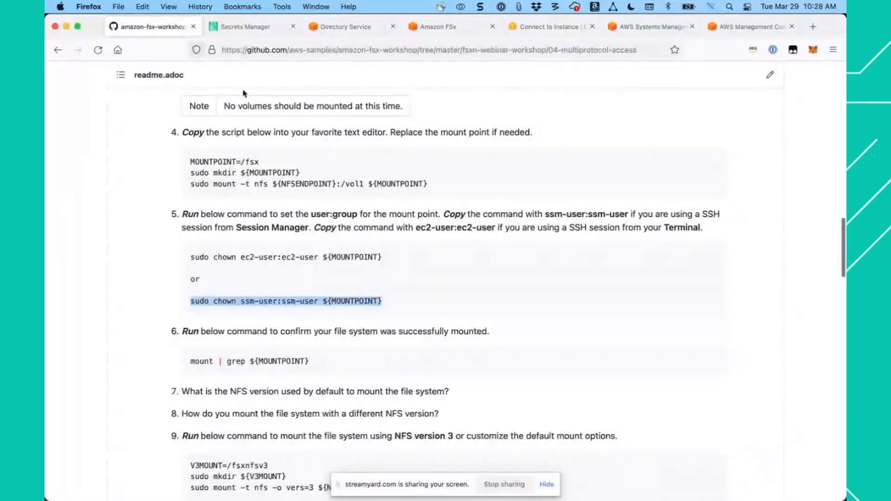
# - Copy the guide's step 6 command mount | grep ${MOUNTPOINT} and run it in the Linux session to check the mount
pyautogui.scroll(-3, 259, 253)
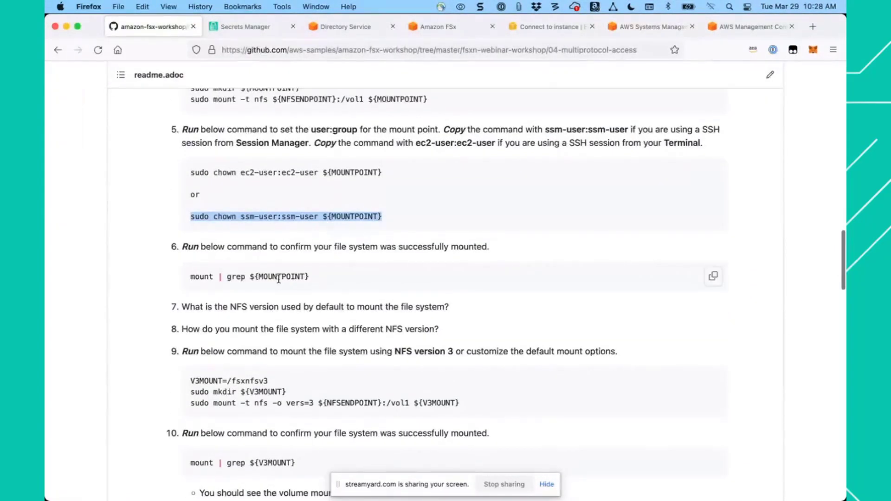
pyautogui.moveTo(712, 282)
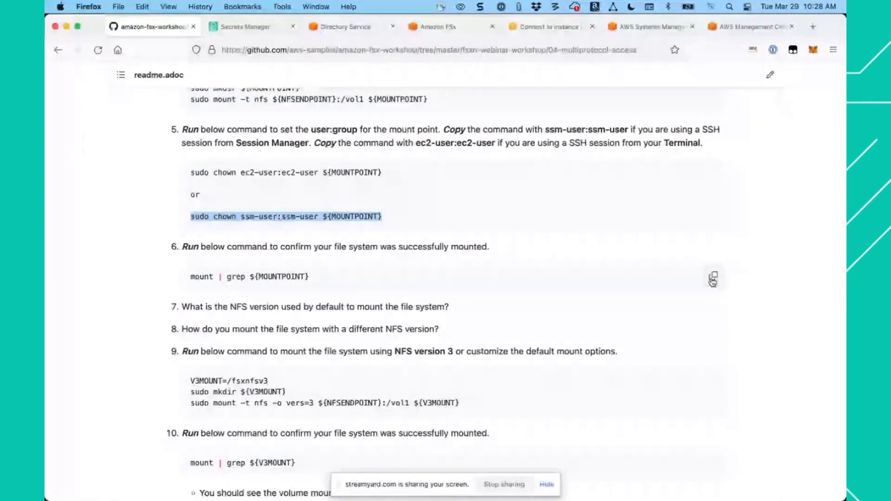
pyautogui.click(712, 281)
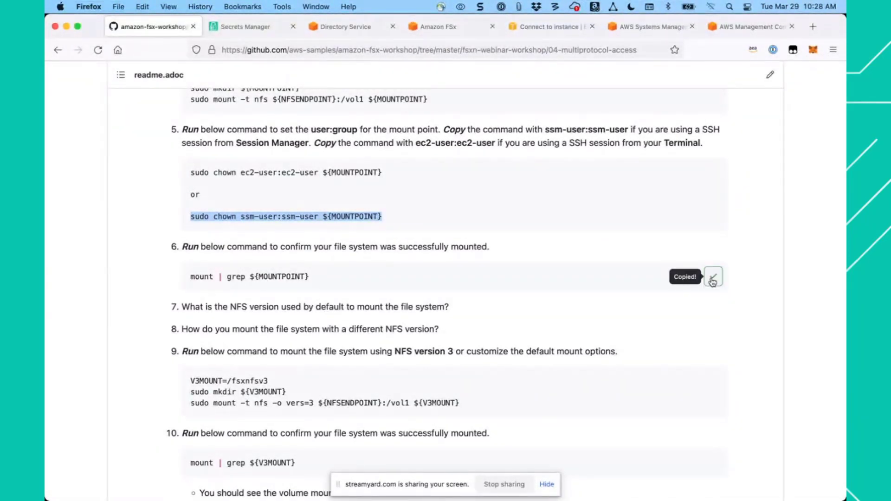
pyautogui.click(649, 27)
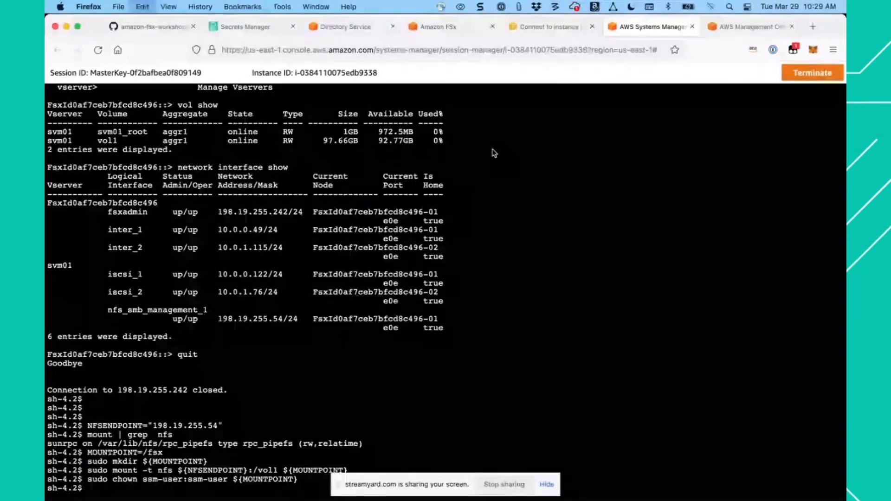
pyautogui.press('super+v')
pyautogui.press('Return')
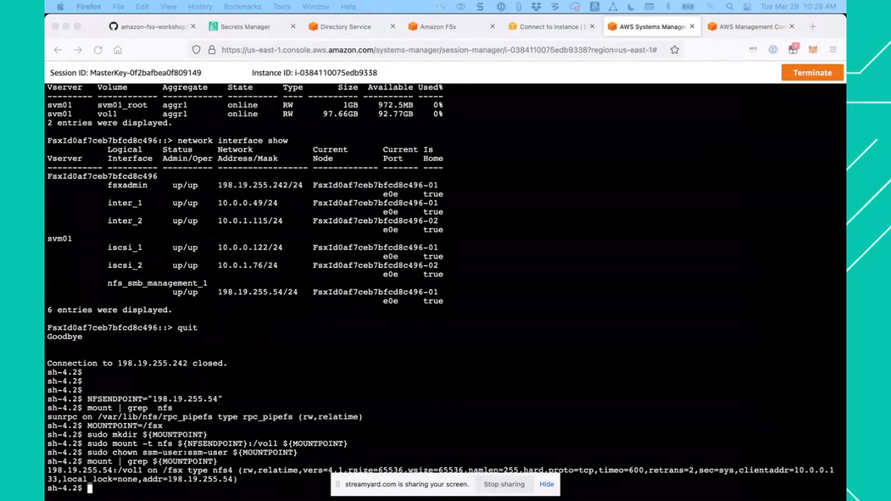
# - Copy the guide's step 9 script, which creates /fsxnfsv3 and mounts /vol1 with NFS version 3, and run it in the Linux session
pyautogui.click(161, 30)
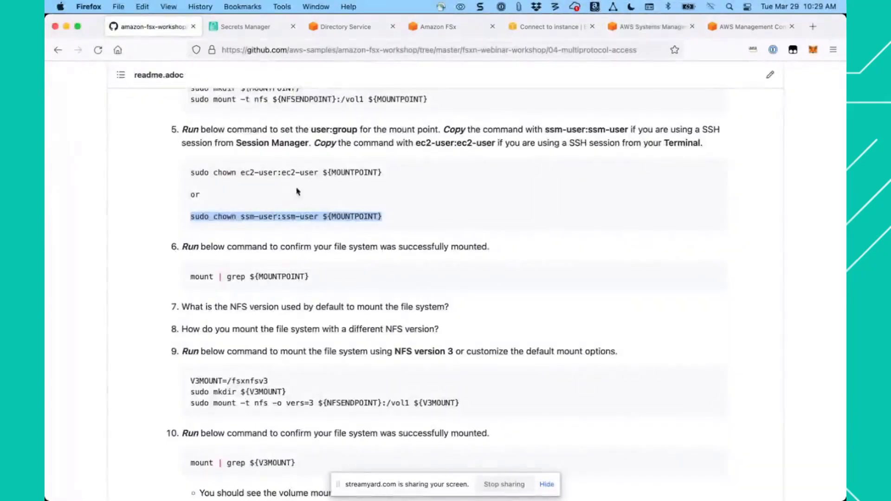
pyautogui.click(371, 276)
pyautogui.scroll(-5, 371, 276)
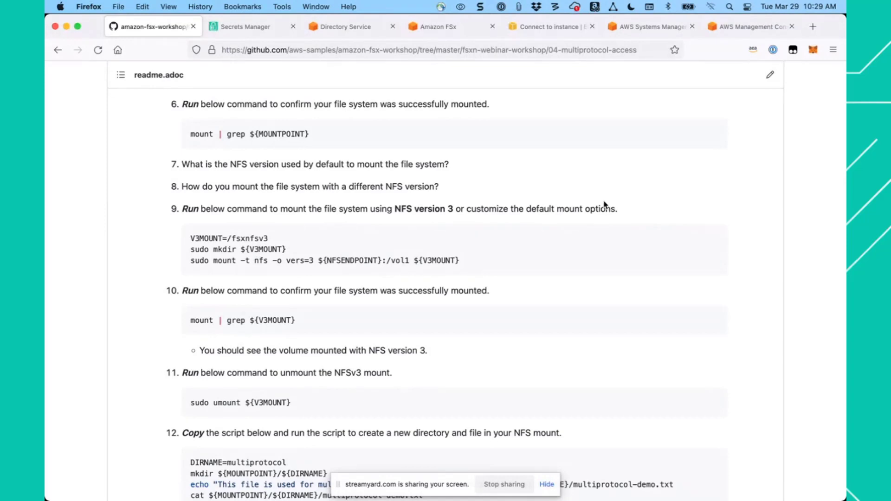
pyautogui.click(714, 239)
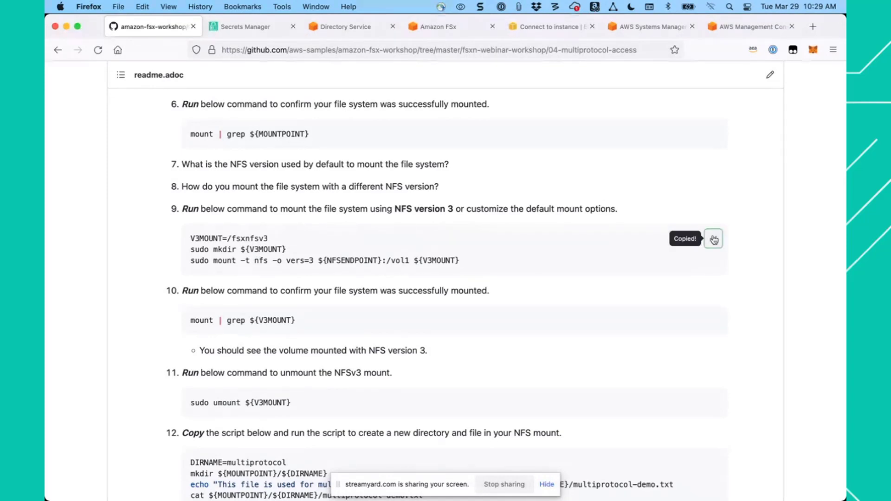
pyautogui.click(649, 28)
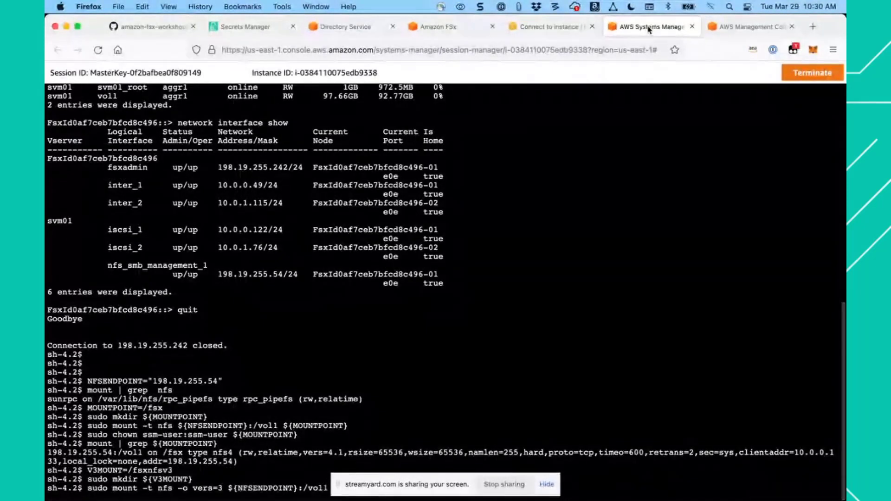
pyautogui.press('super+v')
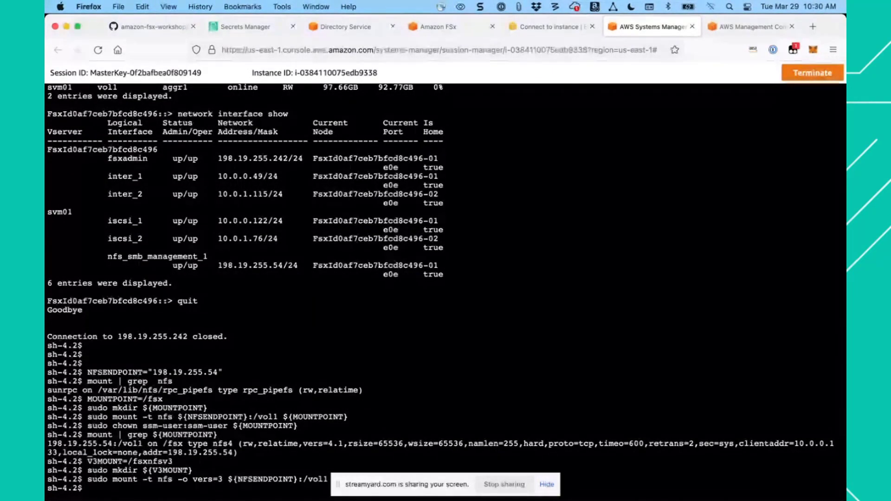
# - Copy the guide's step 10 command mount | grep ${V3MOUNT} and run it in the Linux session to check the NFSv3 mount
pyautogui.click(158, 27)
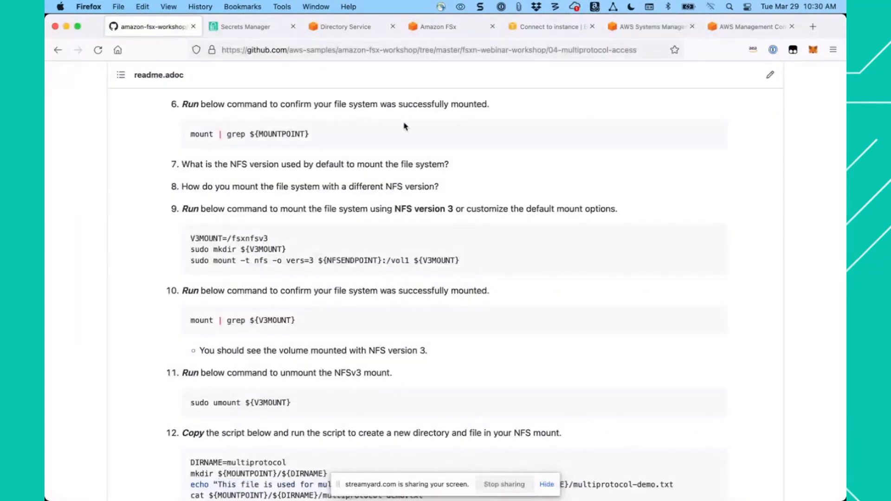
pyautogui.scroll(-2, 538, 346)
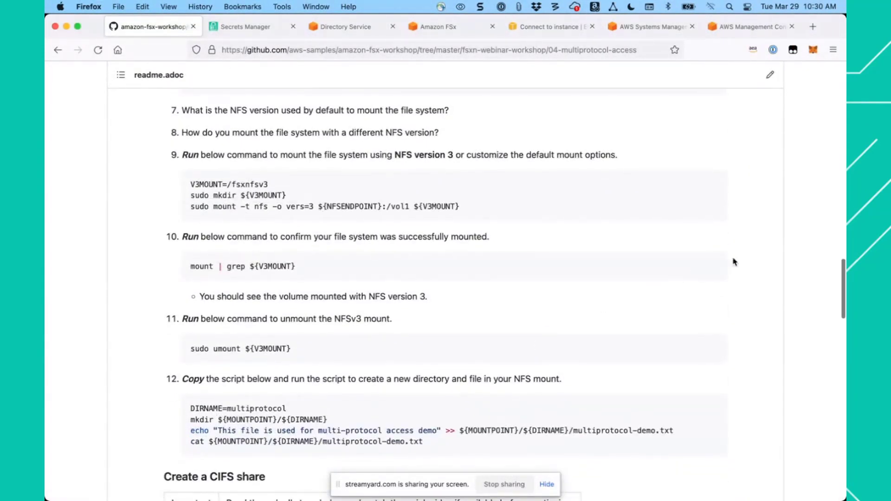
pyautogui.click(714, 269)
pyautogui.click(630, 28)
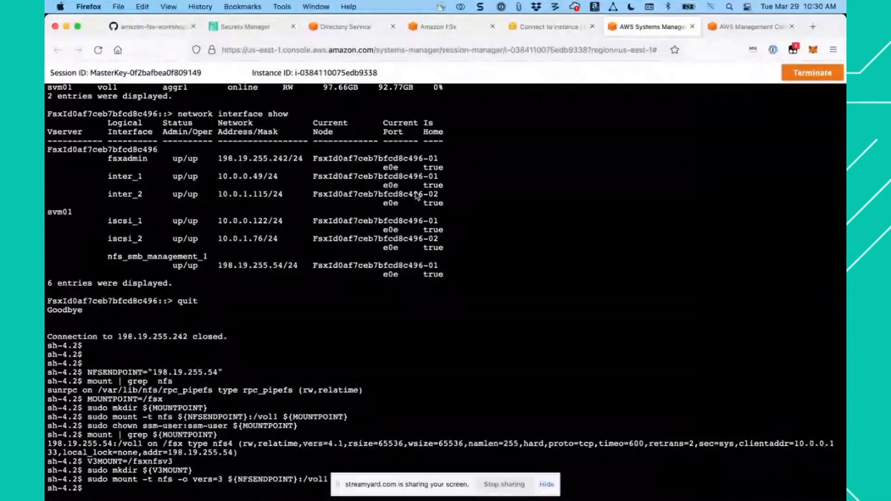
pyautogui.press('super+v')
pyautogui.press('Return')
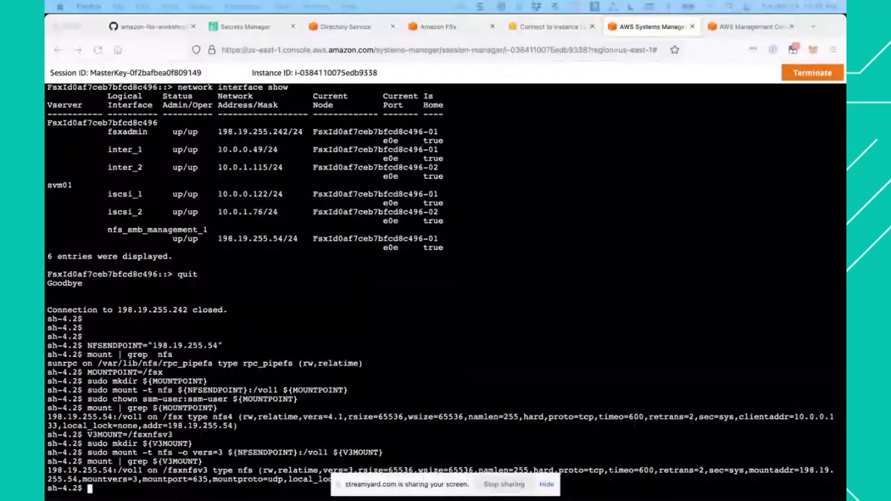
# - Run mount | grep nfs in the Linux session to list all NFS mounts
pyautogui.click(375, 250)
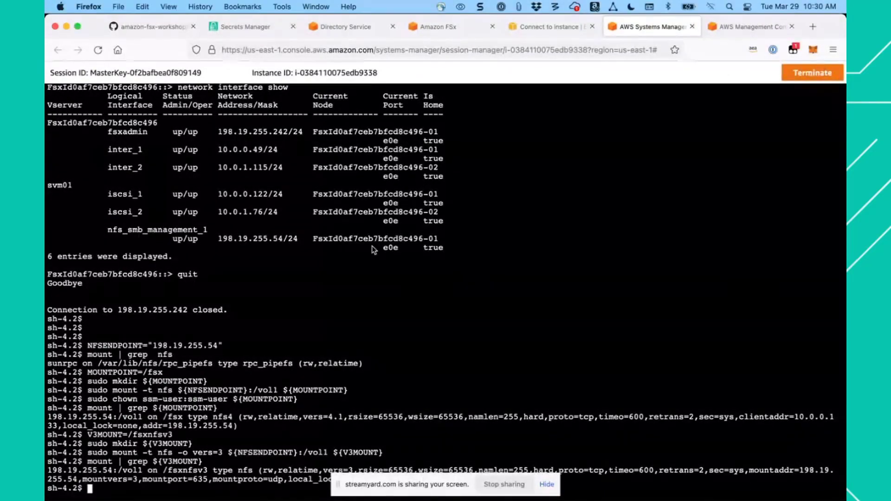
pyautogui.press('super+v')
pyautogui.press('Return')
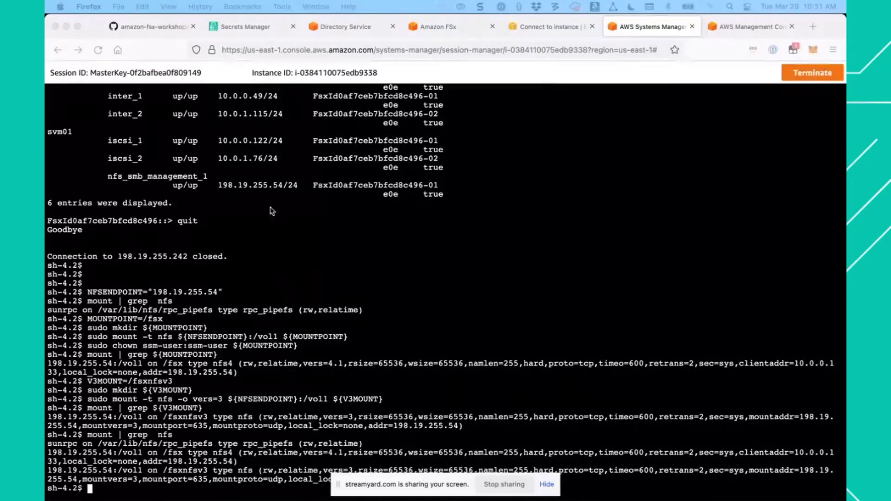
# - Copy sudo umount ${V3MOUNT} from the guide's step 11 and run it in the Linux session to unmount the NFSv3 mount
pyautogui.click(167, 26)
pyautogui.scroll(-3, 306, 340)
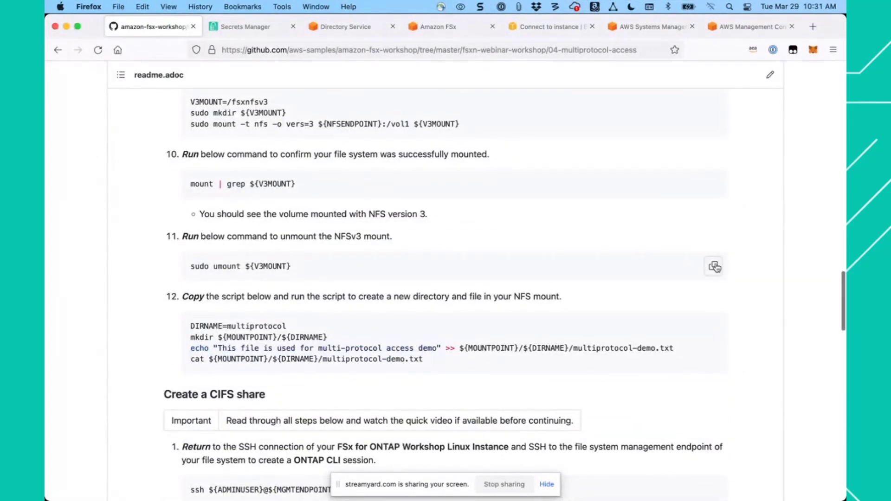
pyautogui.click(715, 267)
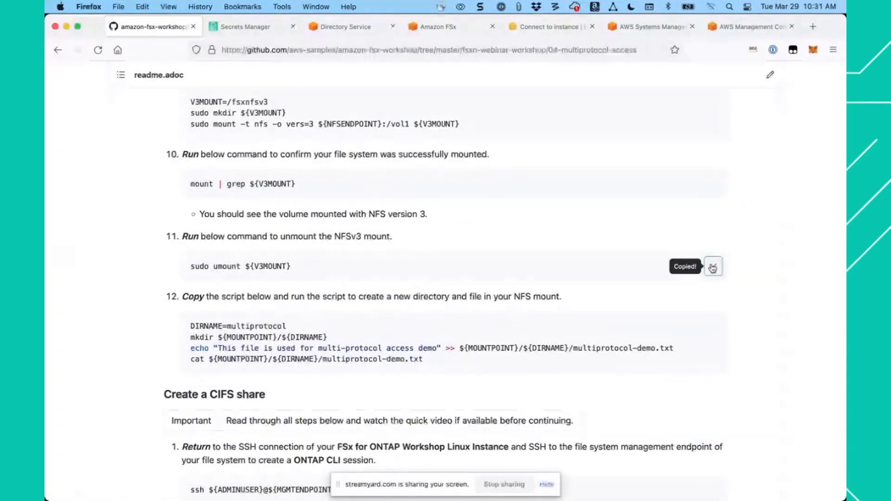
pyautogui.click(635, 28)
pyautogui.press('super+v')
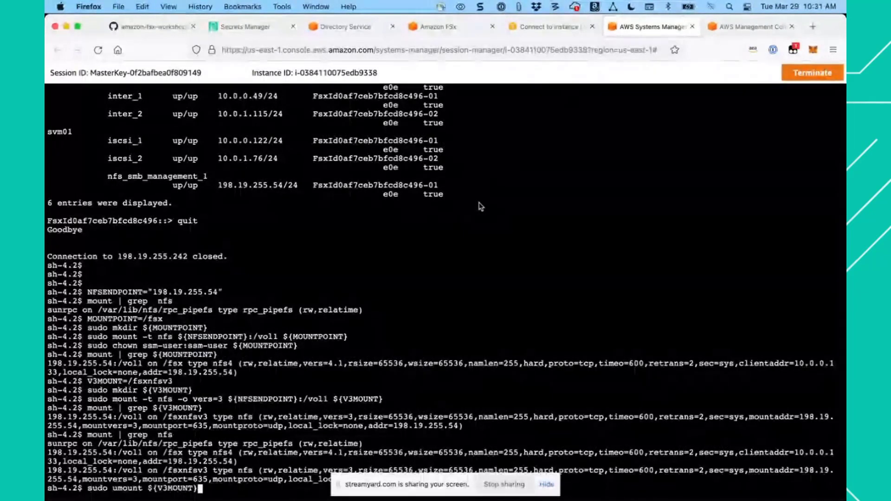
pyautogui.press('Return')
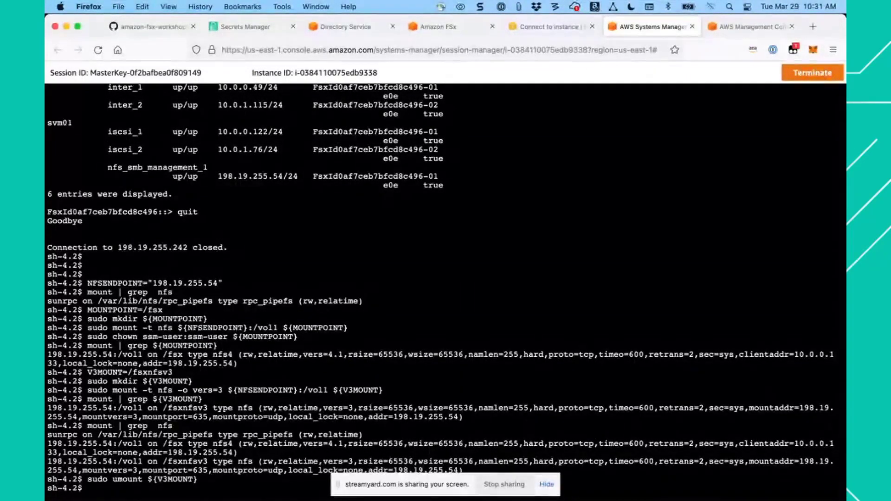
# - Recall and rerun mount | grep nfs to check the NFS mounts after the unmount
pyautogui.press('Up')
pyautogui.press('Up')
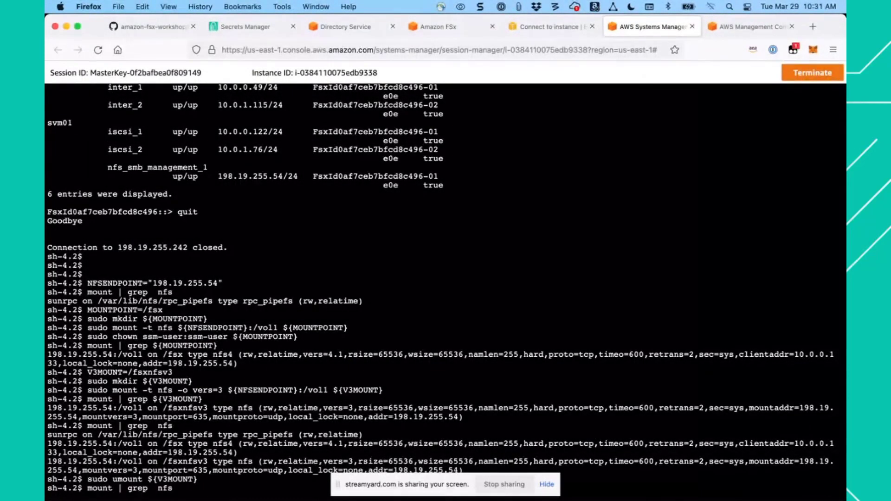
pyautogui.press('Return')
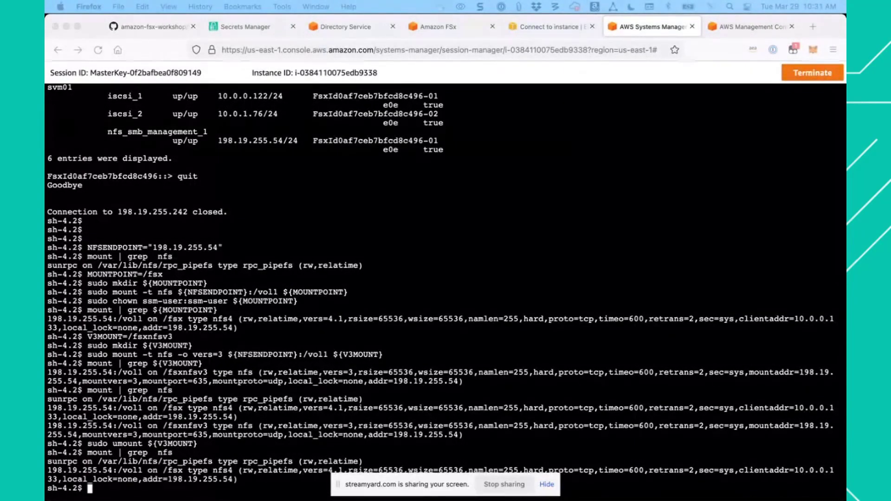
# - Copy the guide's step 12 script, which creates the multiprotocol directory and multiprotocol-demo.txt in the NFS mount, and run it in the Linux session
pyautogui.click(152, 27)
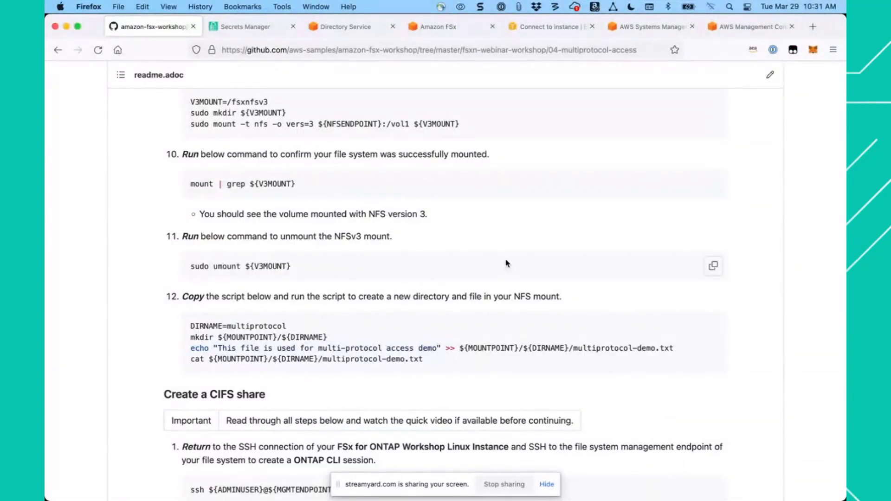
pyautogui.scroll(-2, 509, 265)
pyautogui.scroll(-2, 509, 262)
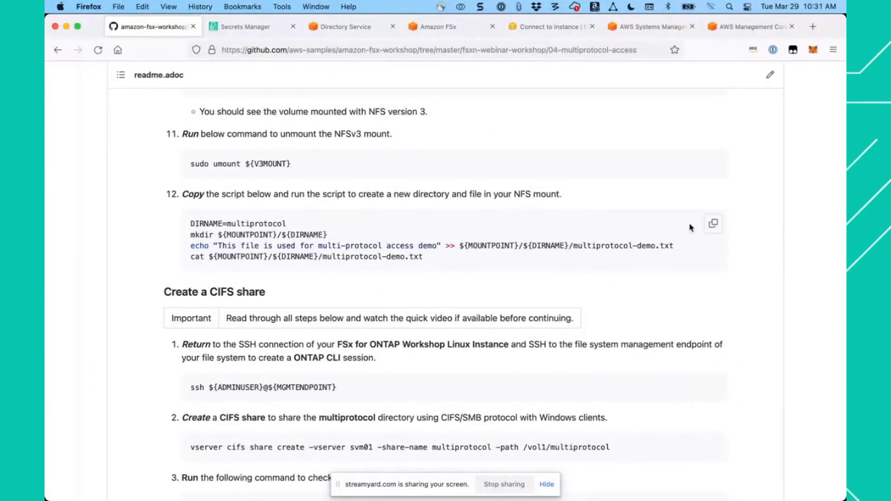
pyautogui.click(715, 227)
pyautogui.click(646, 31)
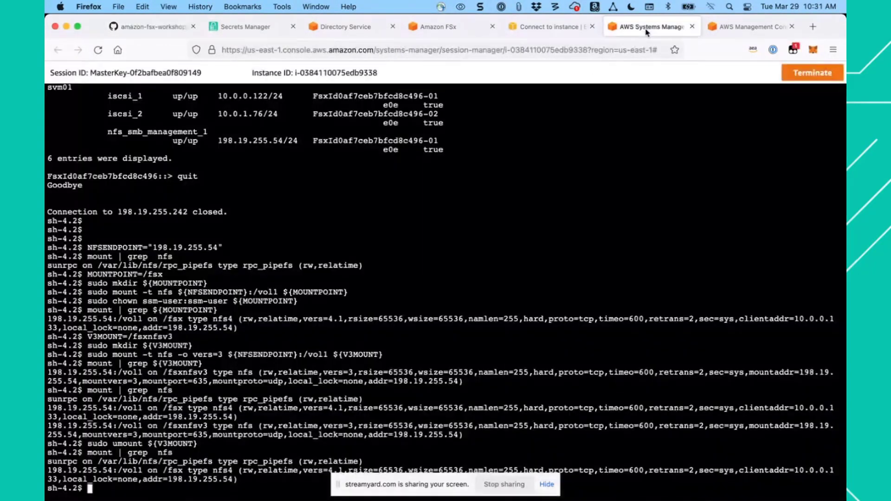
pyautogui.press('super+v')
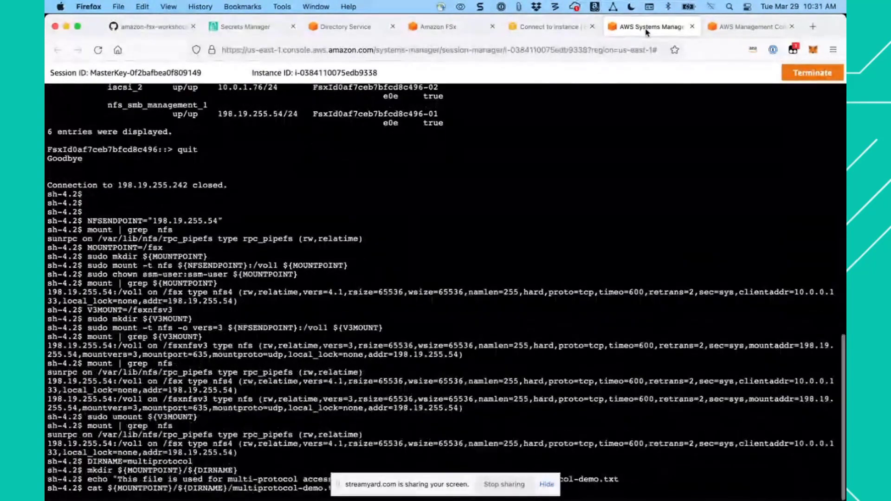
pyautogui.press('Return')
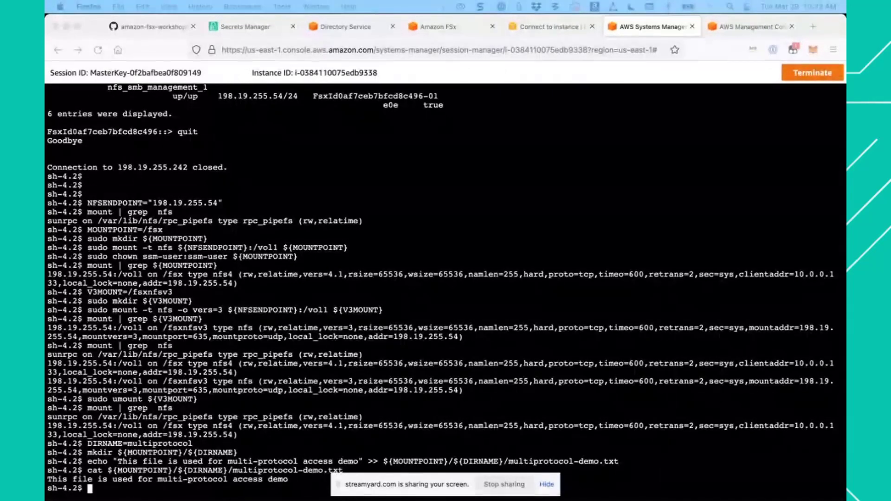
# - Copy ssh ${ADMINUSER}@${MGMTENDPOINT} from the guide's "Create a CIFS share" section and run it in the Linux session
pyautogui.click(167, 28)
pyautogui.scroll(-5, 197, 135)
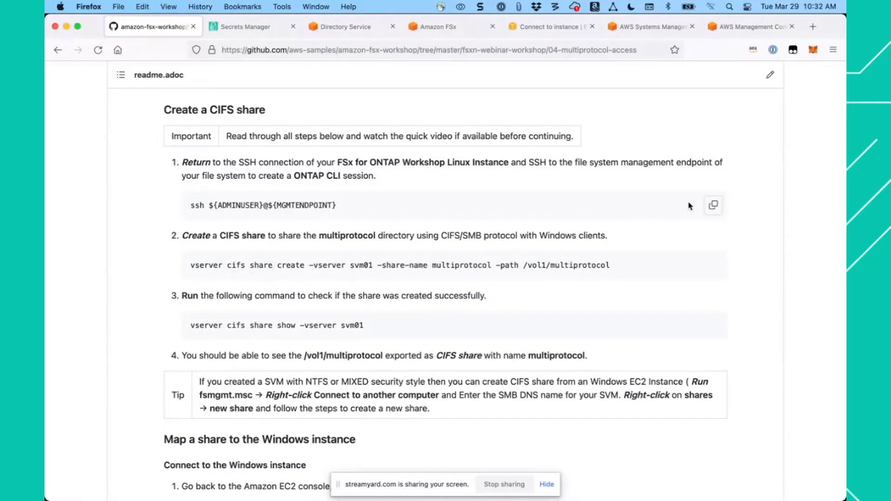
pyautogui.click(714, 207)
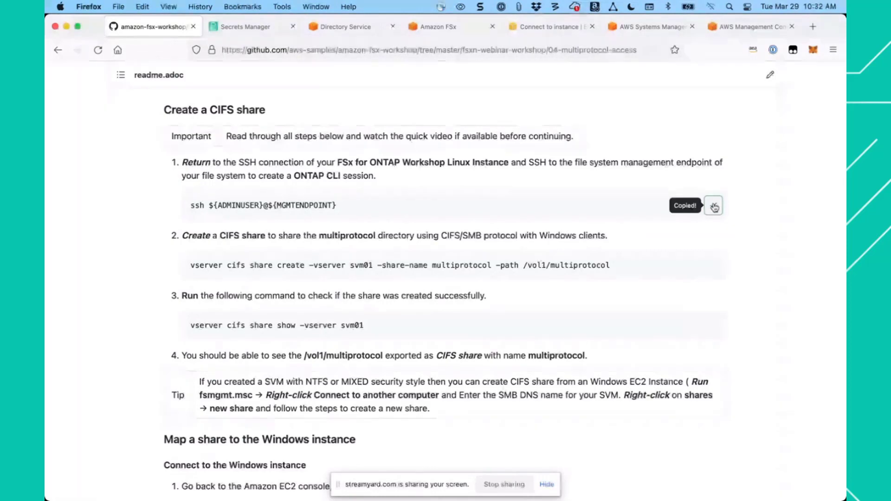
pyautogui.click(633, 27)
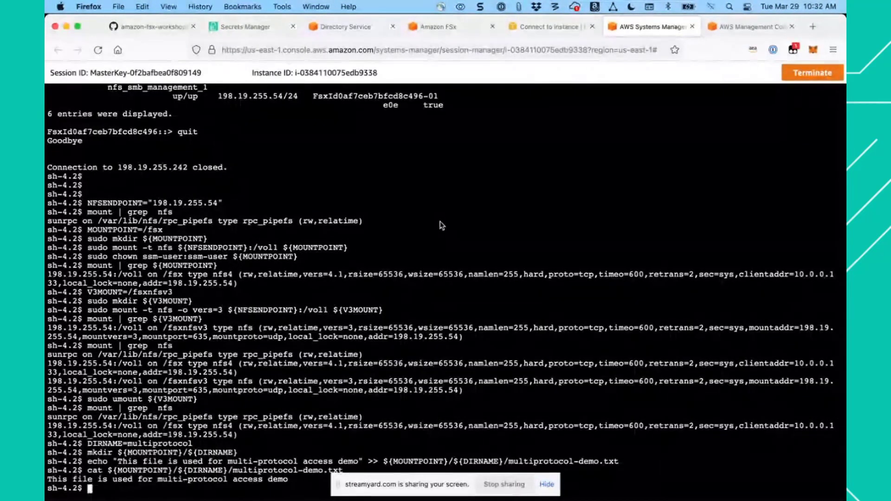
pyautogui.press('super+v')
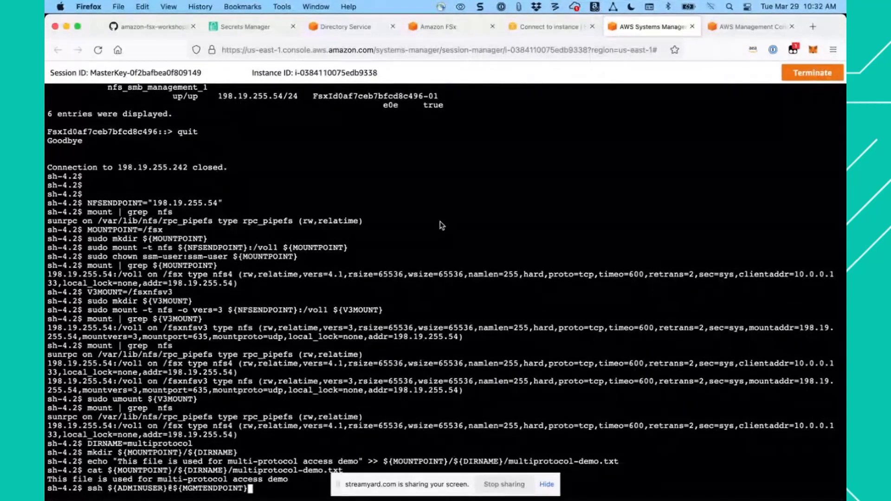
pyautogui.press('Return')
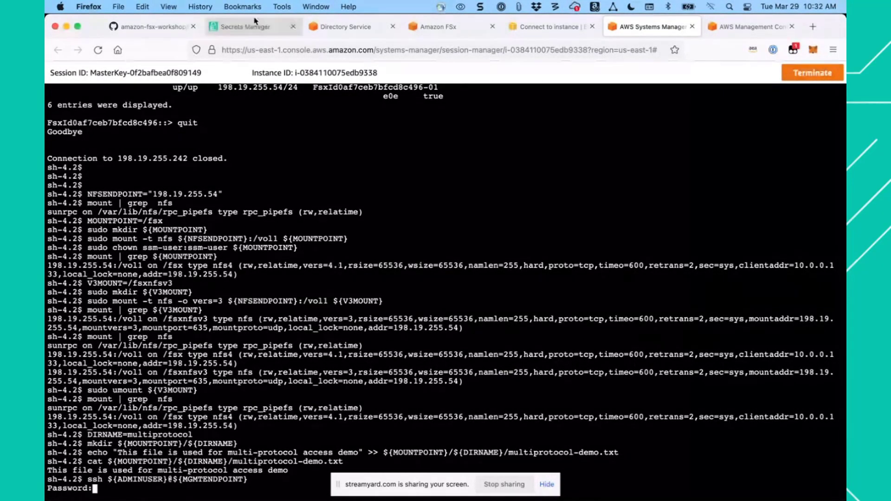
# - Copy the FSx admin password from its secret in Secrets Manager and enter it at the SSH password prompt in the Linux session
pyautogui.click(246, 26)
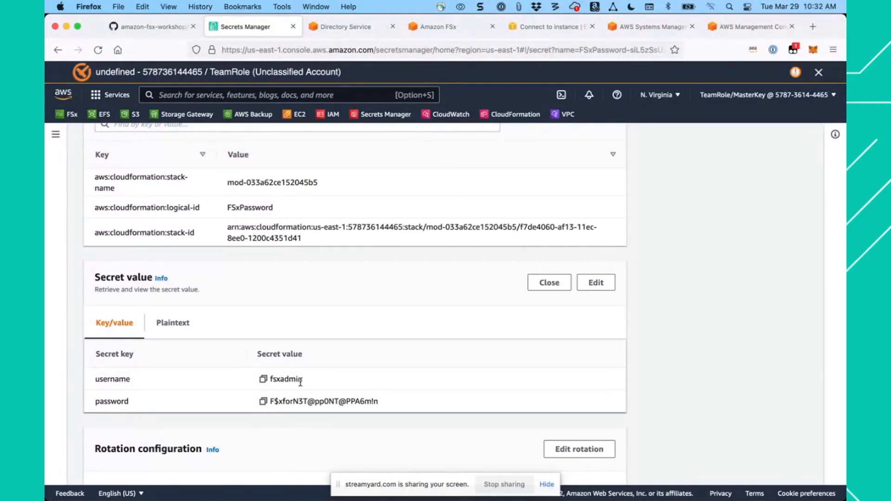
pyautogui.click(263, 402)
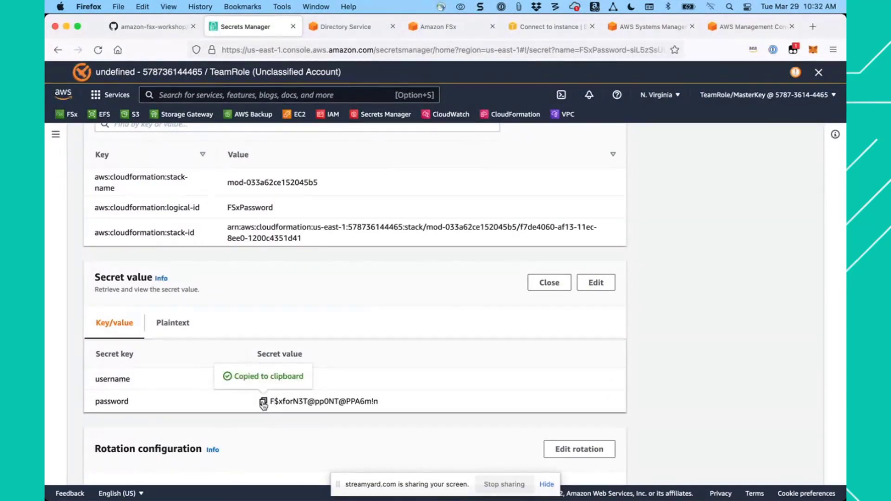
pyautogui.click(642, 28)
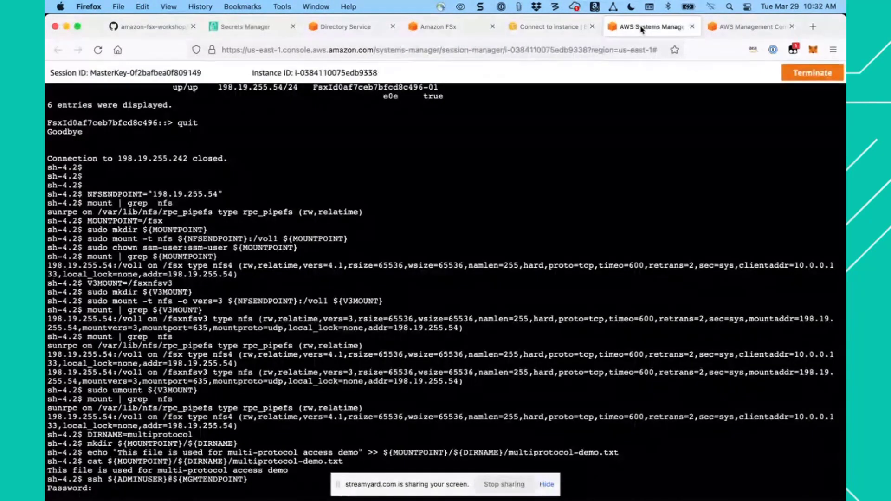
pyautogui.press('super+v')
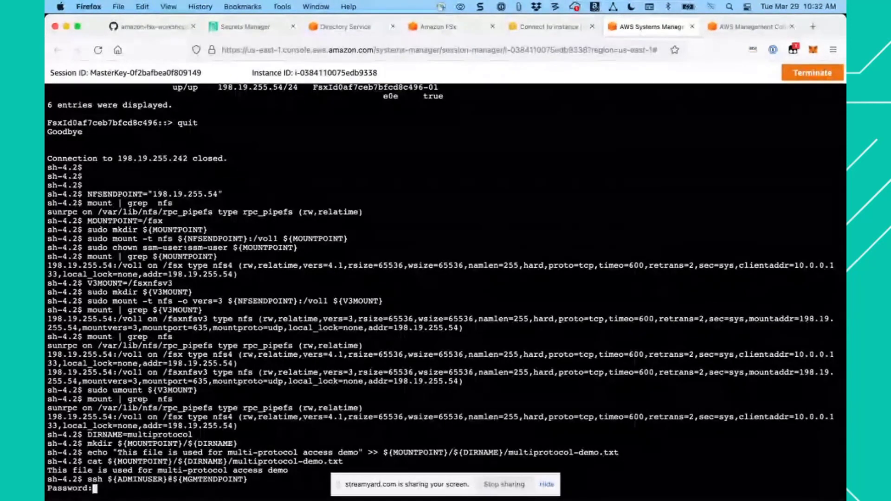
pyautogui.press('Return')
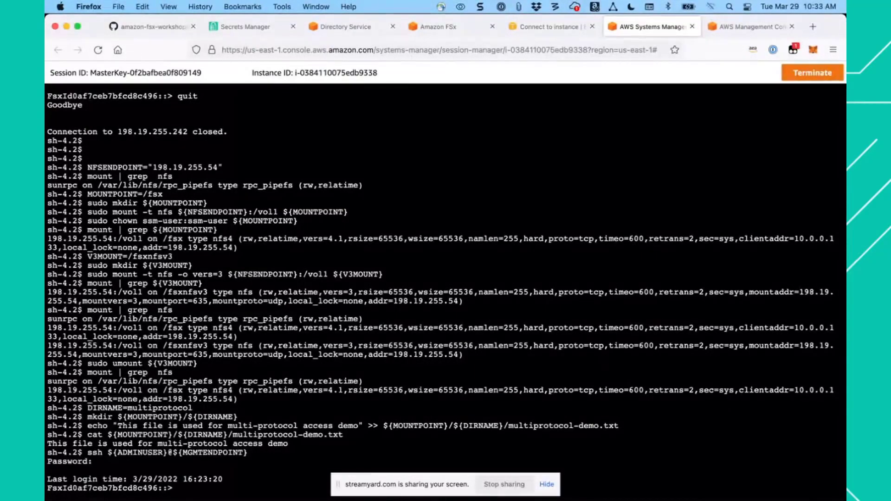
# - Copy vserver cifs share create -vserver svm01 -share-name multiprotocol -path /vol1/multiprotocol from the guide and run it in the ONTAP CLI session
pyautogui.click(153, 27)
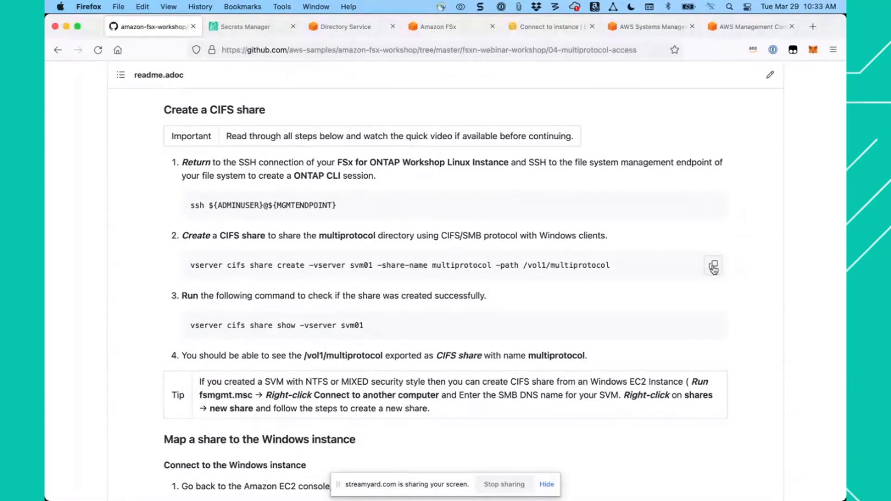
pyautogui.click(714, 268)
pyautogui.click(643, 29)
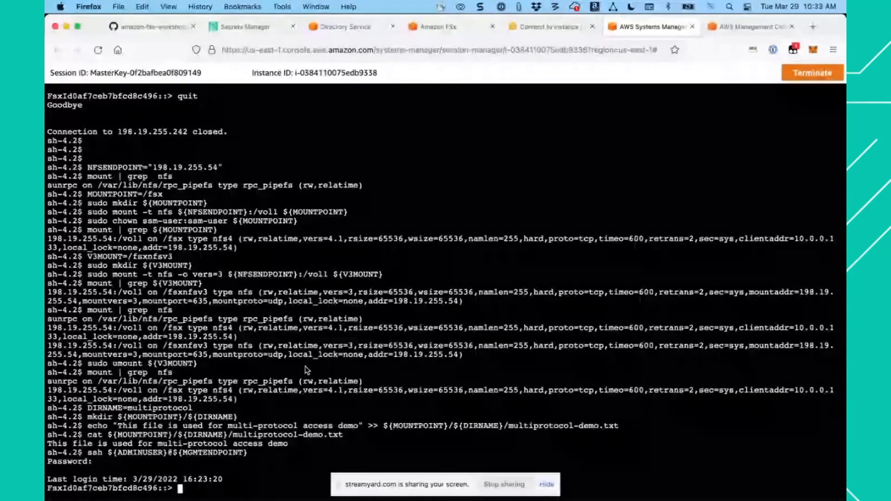
pyautogui.press('super+v')
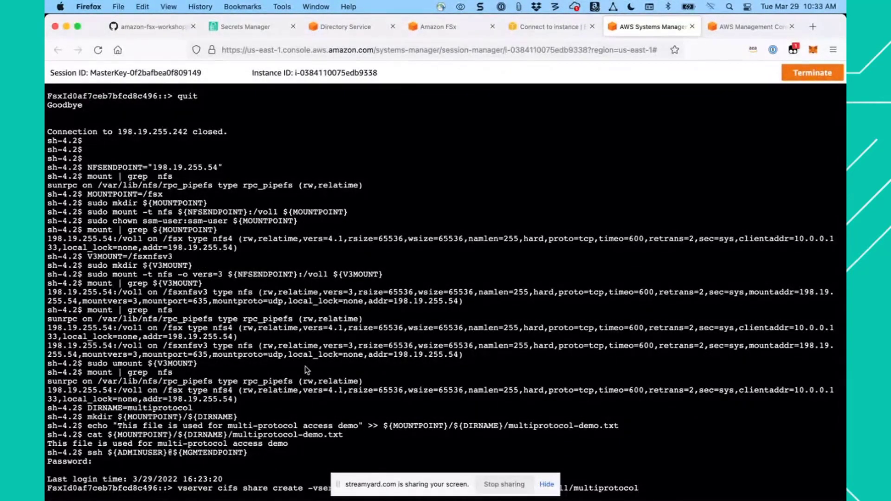
pyautogui.press('Return')
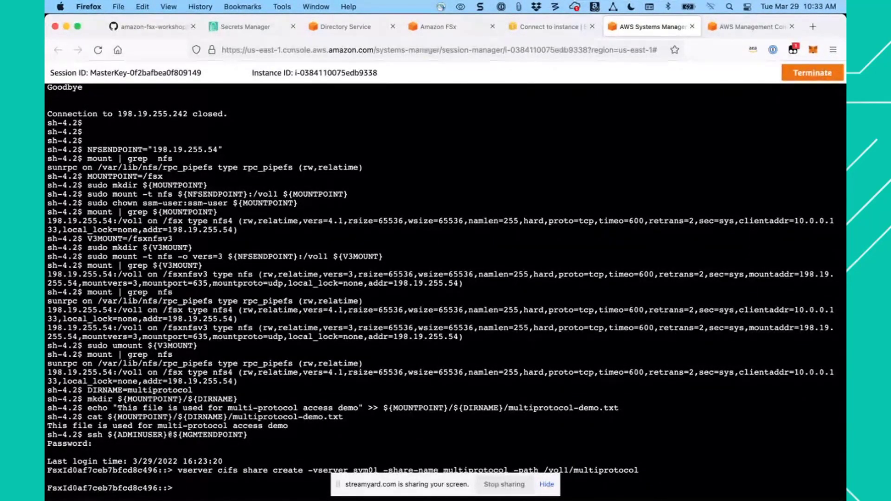
# - Copy vserver cifs share show -vserver svm01 from the guide's step 3 and run it in the ONTAP CLI session to check the share
pyautogui.click(159, 28)
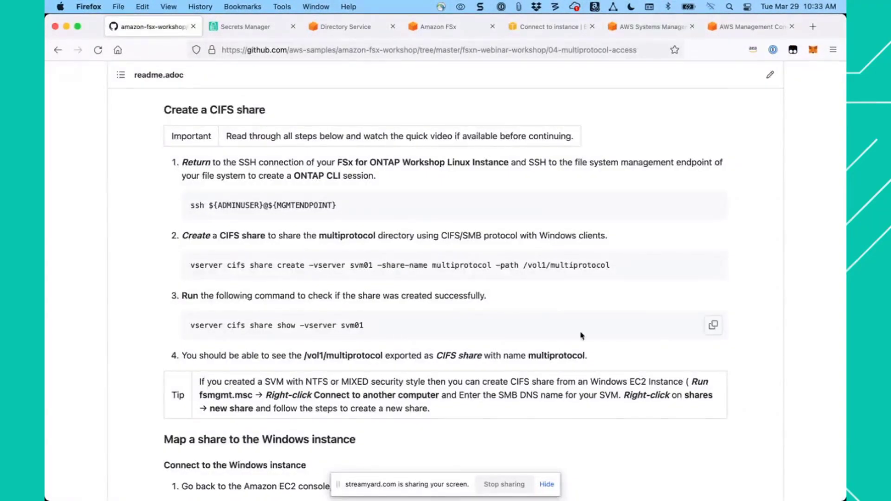
pyautogui.click(714, 327)
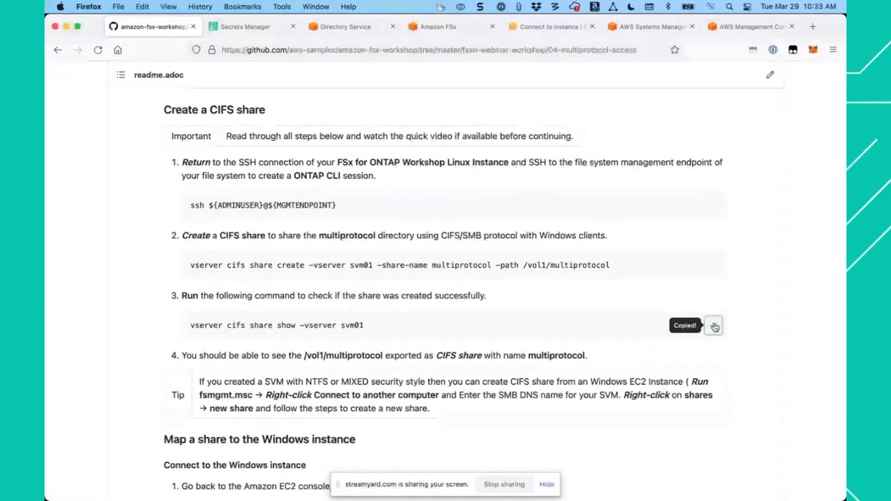
pyautogui.click(648, 28)
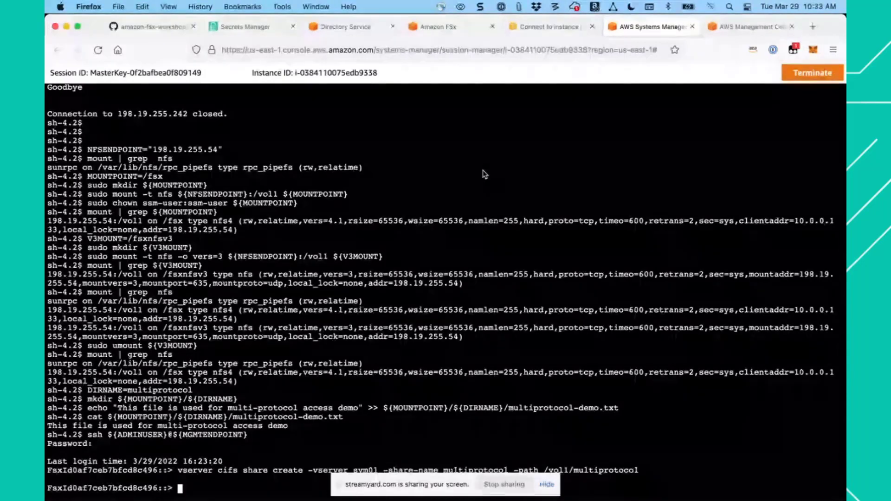
pyautogui.press('super+v')
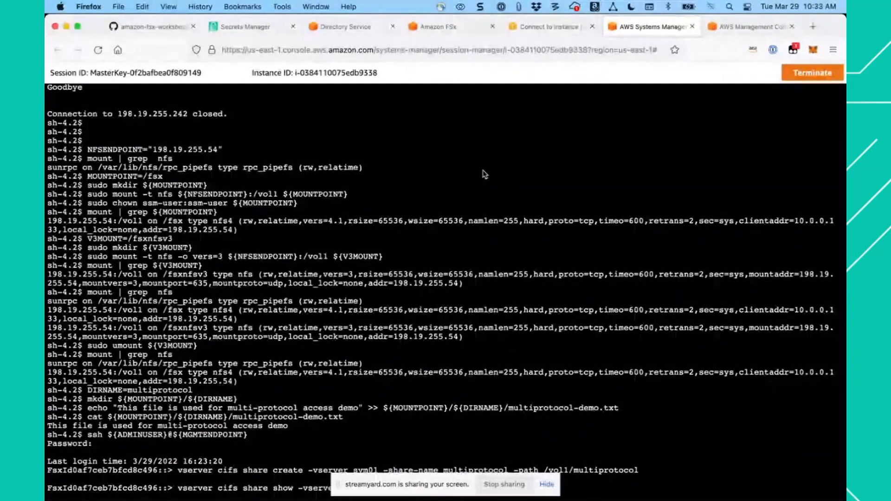
pyautogui.press('Return')
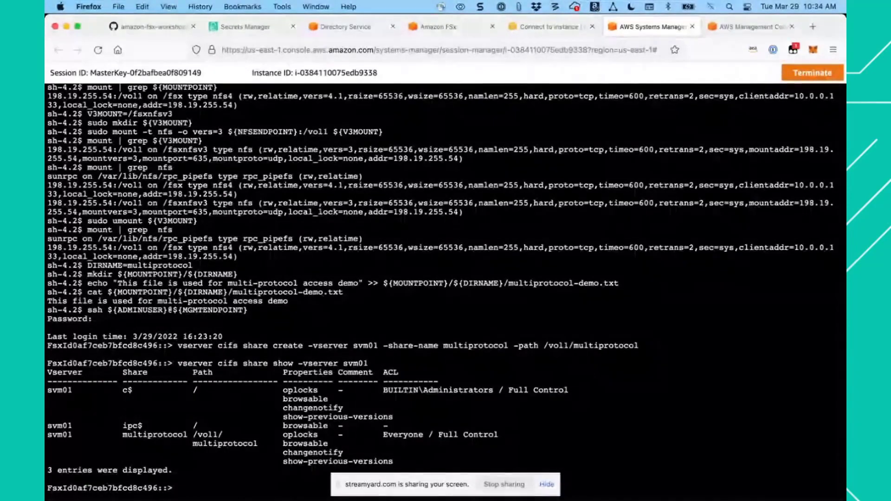
# - In the EC2 instance list, select FSx for ONTAP Workshop Windows Instance and copy its Public IPv4 DNS name
pyautogui.click(533, 28)
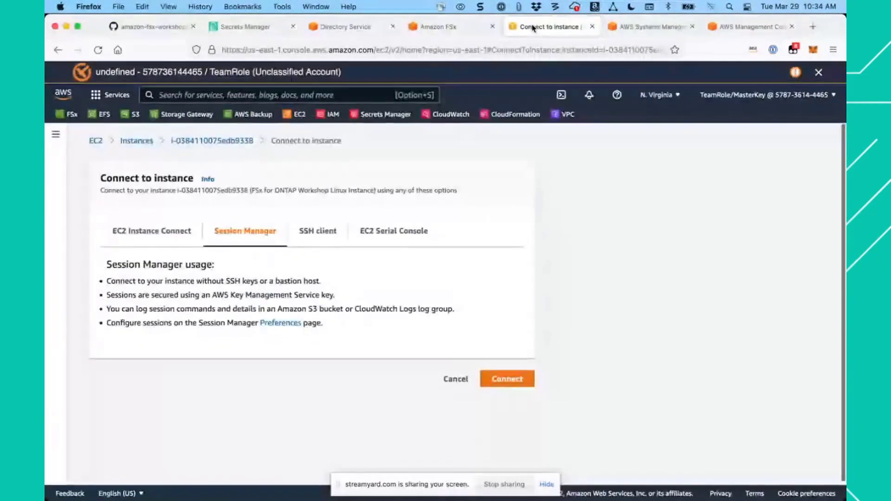
pyautogui.click(141, 141)
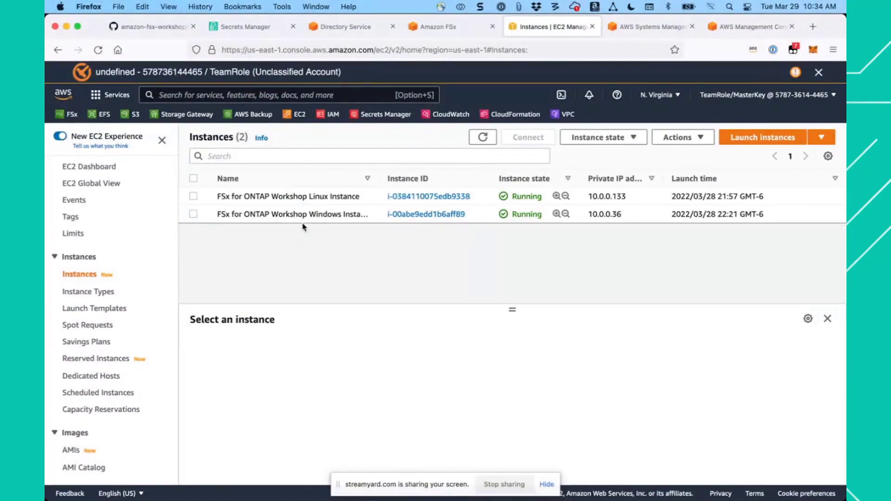
pyautogui.click(193, 214)
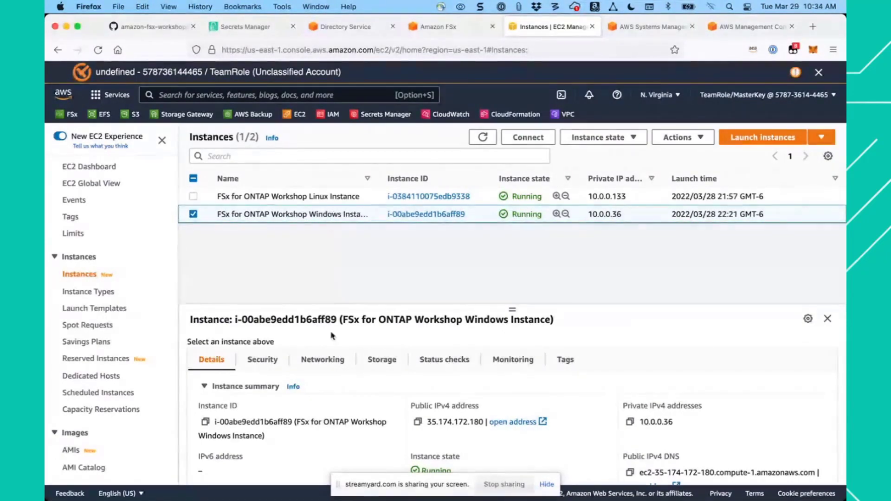
pyautogui.scroll(-3, 331, 372)
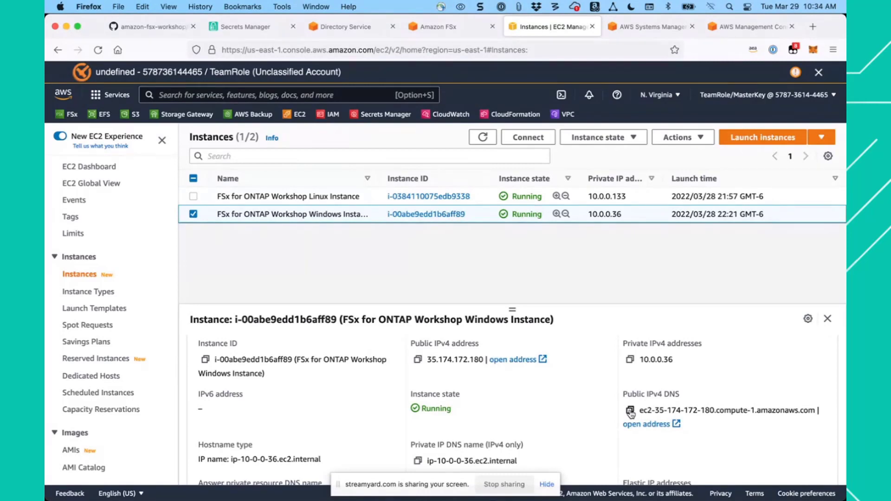
pyautogui.click(630, 411)
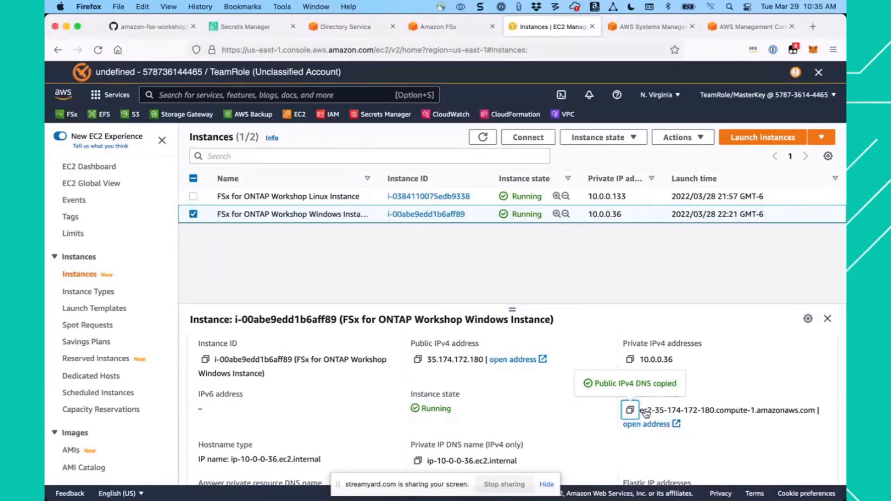
# - Switch to Microsoft Remote Desktop and add a PC named ec2-35-174-172-180.compute-1.amazonaws.com with the session starting in full screen
pyautogui.press('super+Tab')
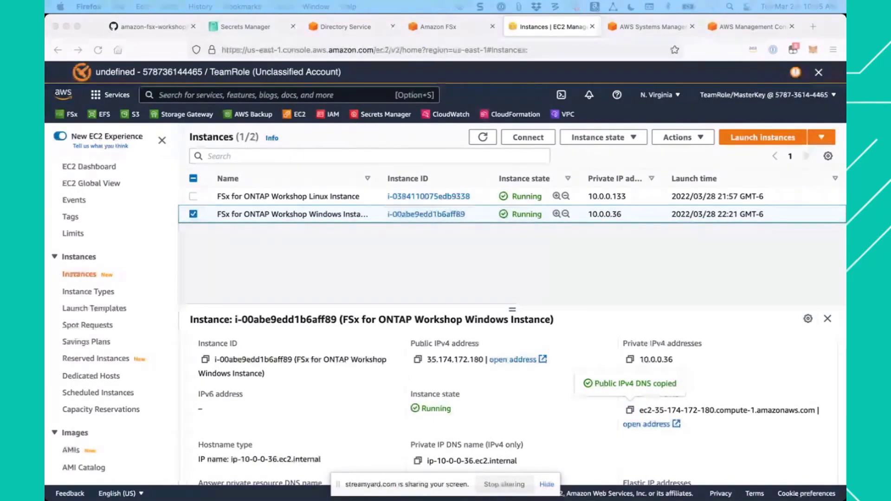
pyautogui.moveTo(260, 0); pyautogui.dragTo(457, 41)
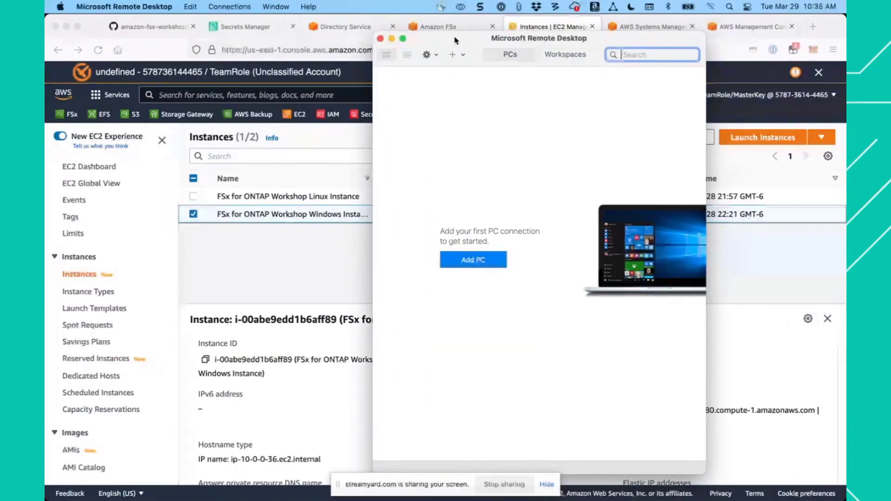
pyautogui.click(476, 262)
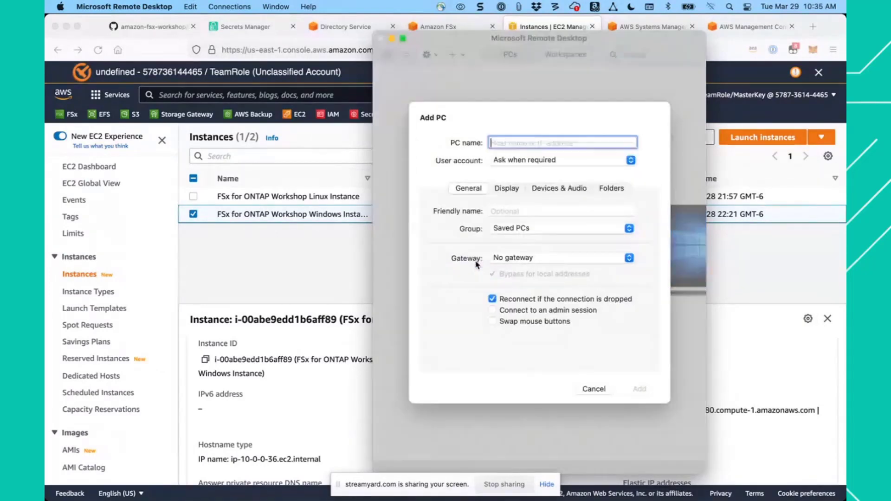
pyautogui.rightClick(525, 143)
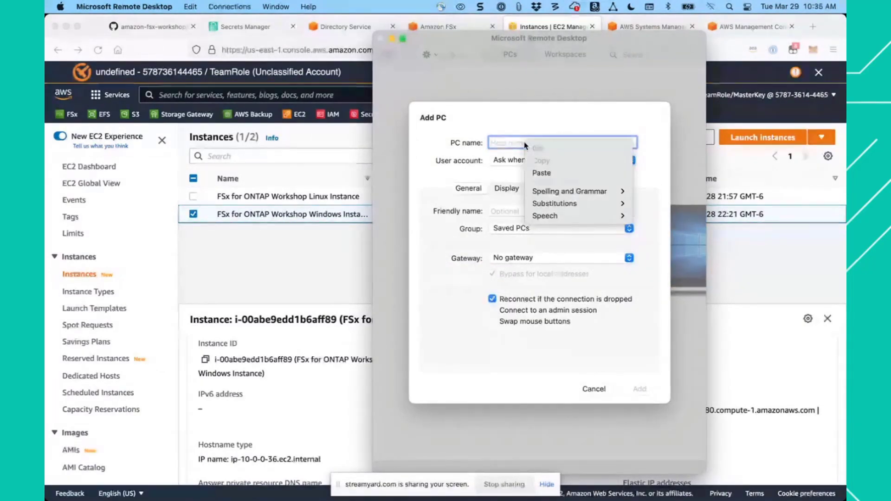
pyautogui.click(540, 172)
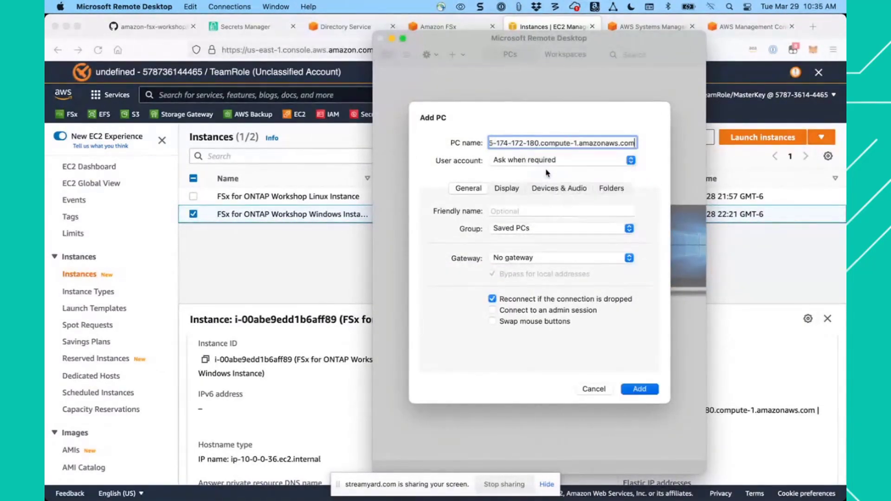
pyautogui.click(510, 191)
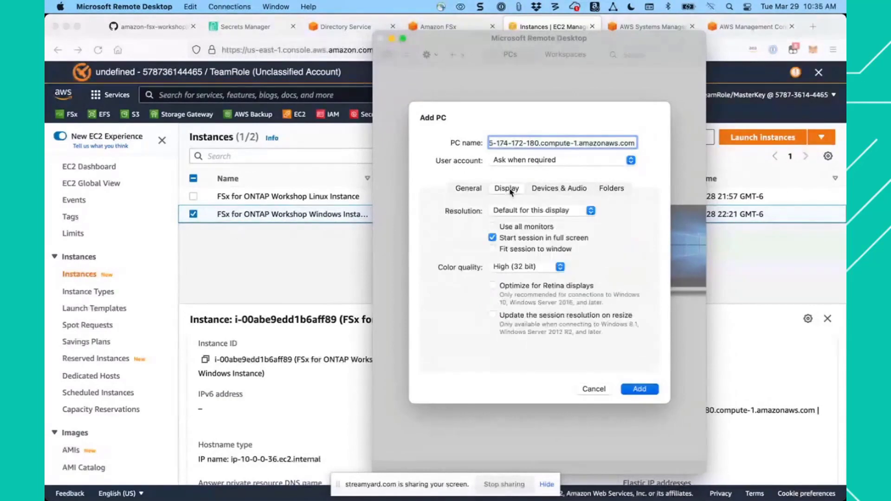
pyautogui.click(492, 238)
pyautogui.click(492, 239)
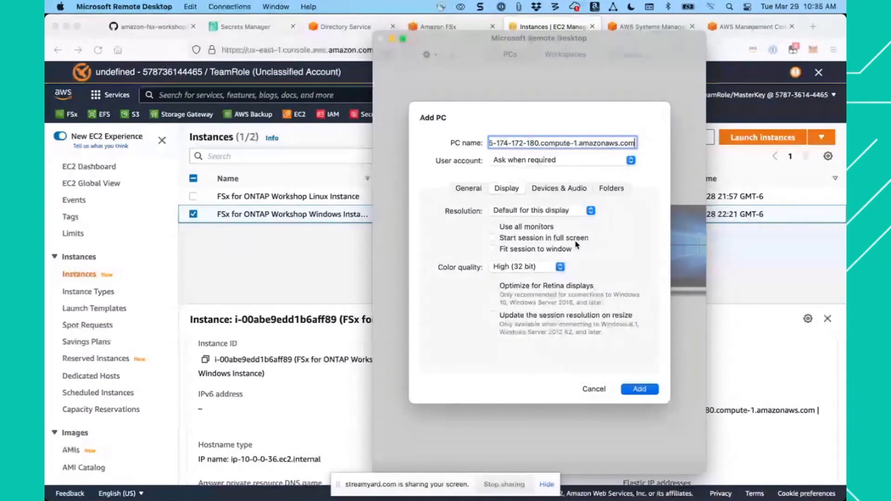
pyautogui.click(492, 238)
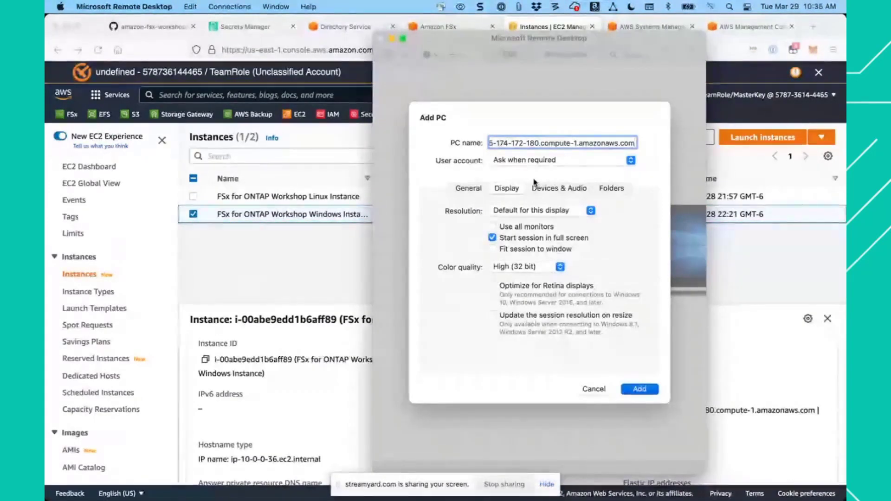
pyautogui.click(641, 389)
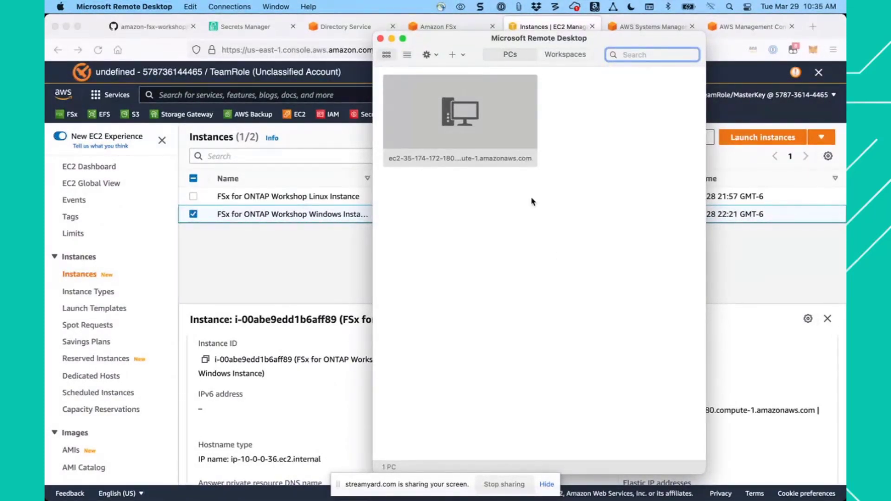
pyautogui.doubleClick(471, 131)
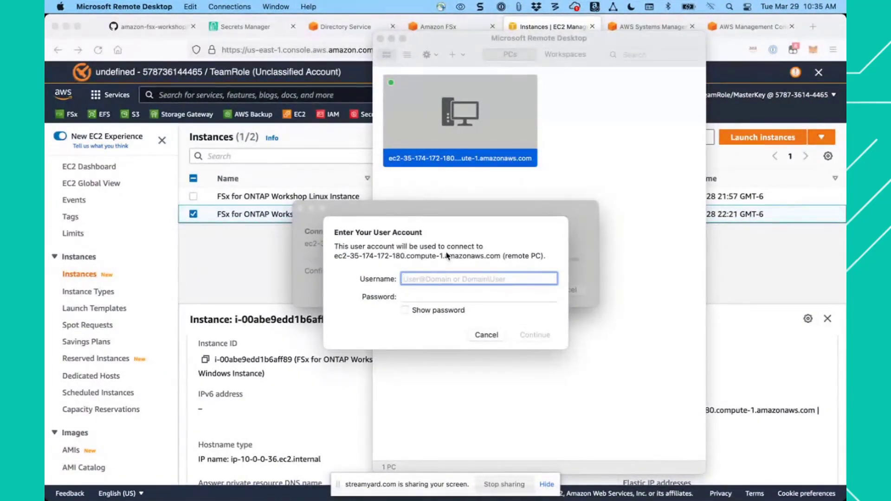
pyautogui.click(239, 27)
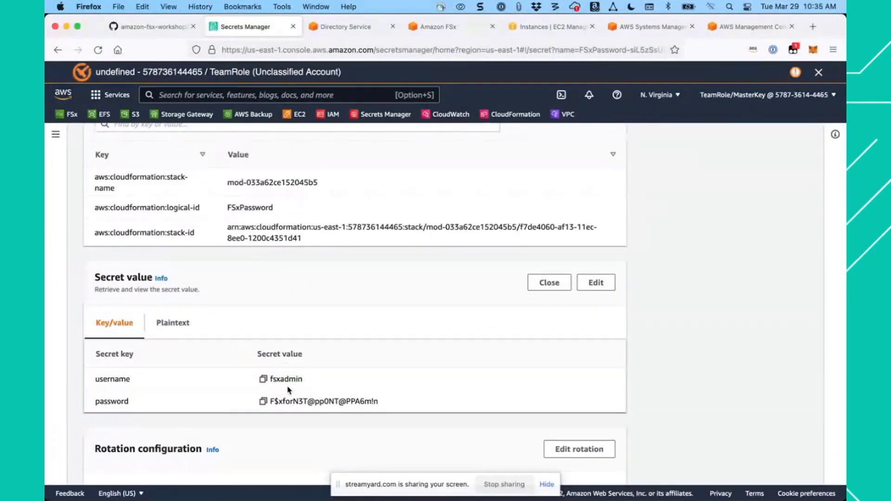
pyautogui.scroll(3, 312, 300)
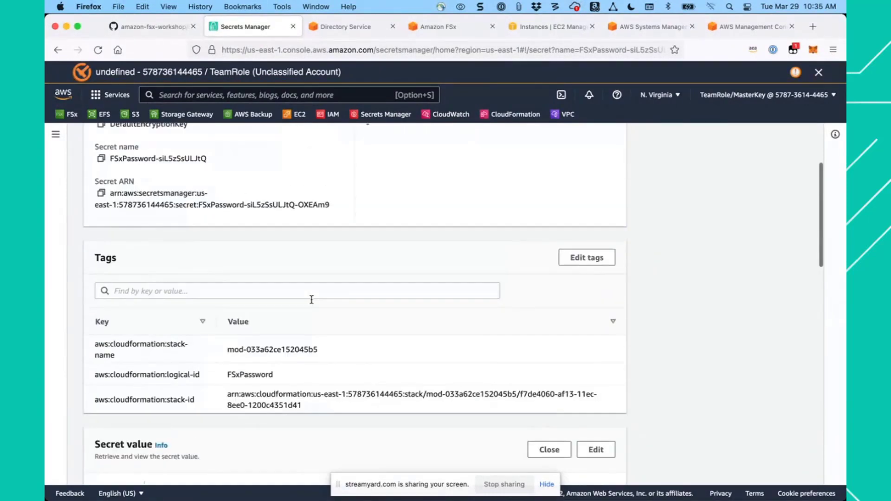
pyautogui.scroll(3, 312, 299)
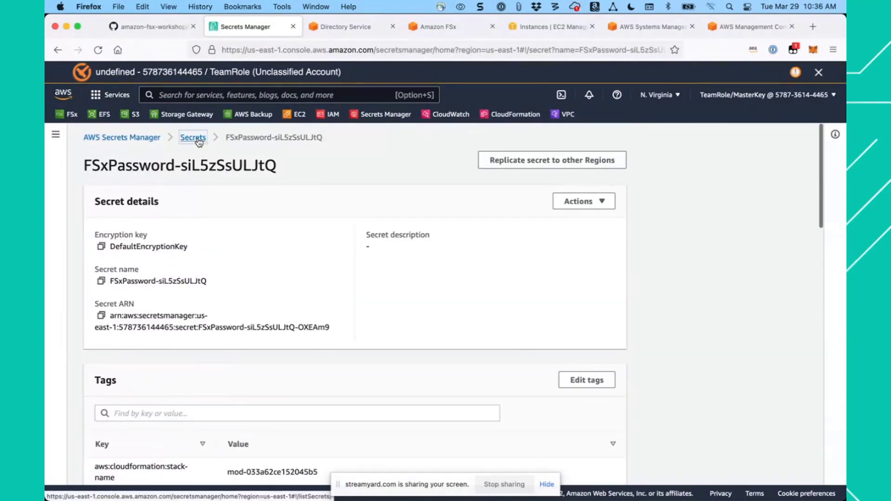
pyautogui.click(193, 138)
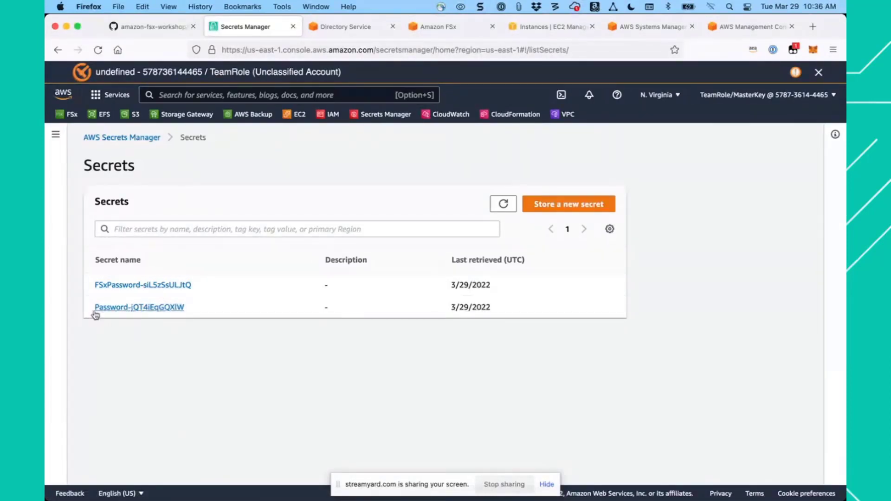
pyautogui.click(158, 309)
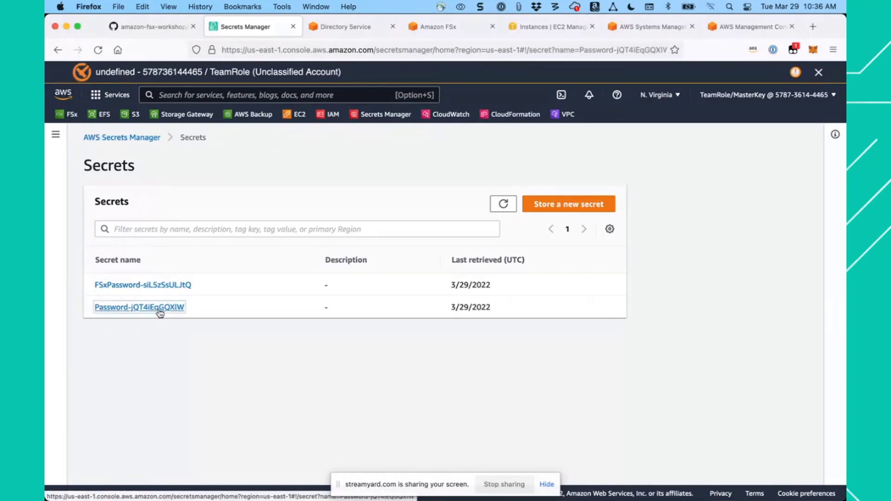
pyautogui.scroll(-5, 278, 354)
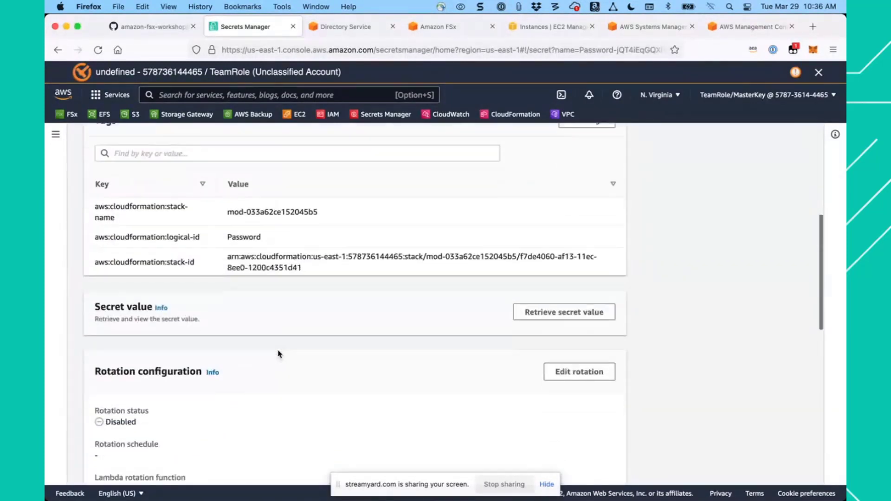
pyautogui.click(543, 301)
pyautogui.scroll(-3, 378, 330)
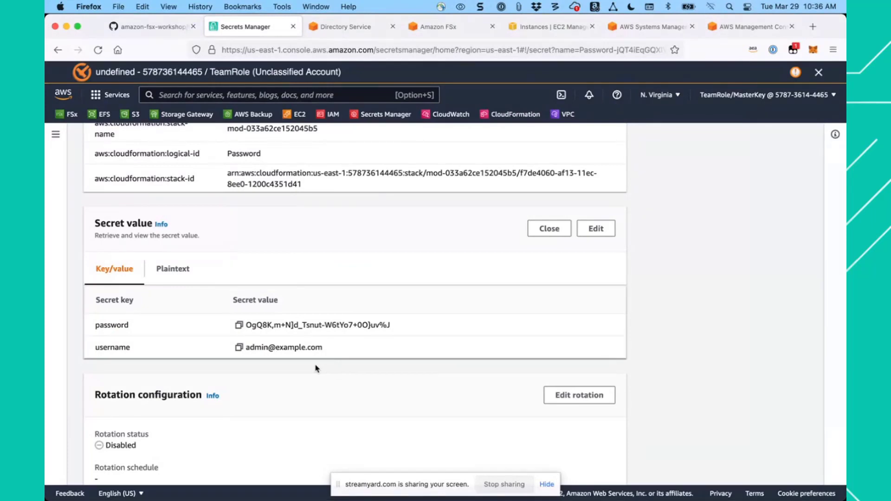
# - Copy the username from the retrieved secret and enter it in Microsoft Remote Desktop's user account prompt
pyautogui.click(239, 348)
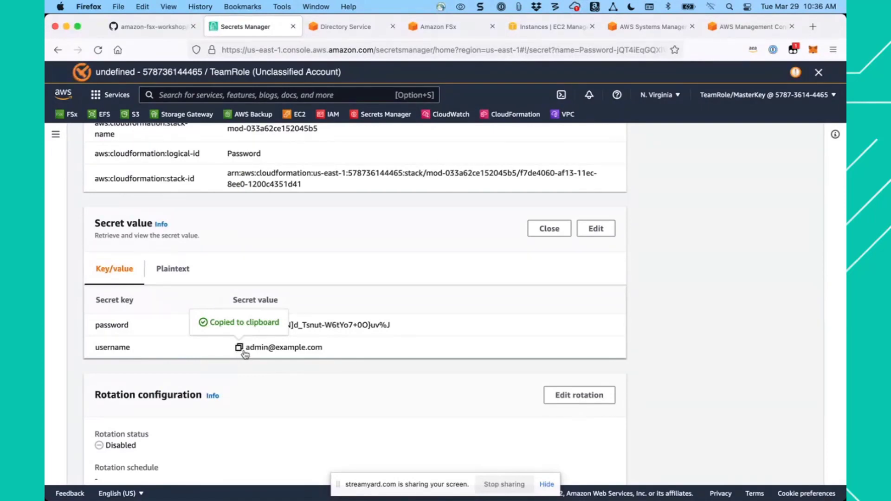
pyautogui.press('super+Tab')
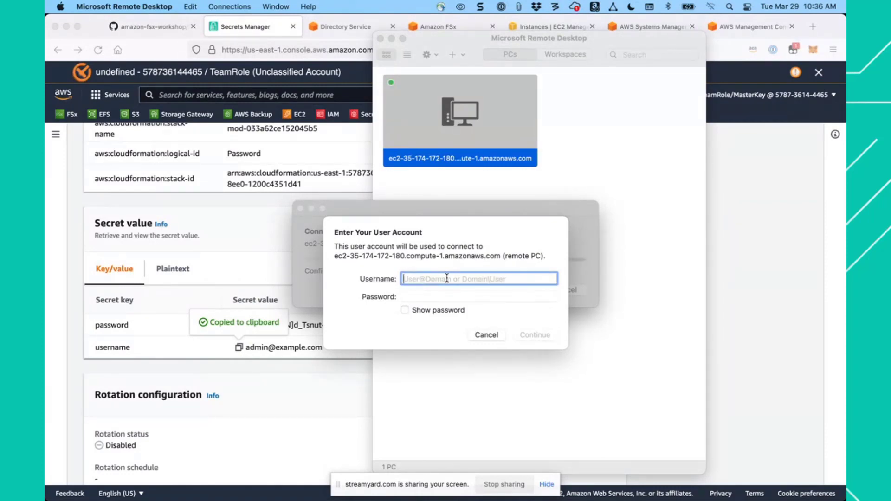
pyautogui.press('super+v')
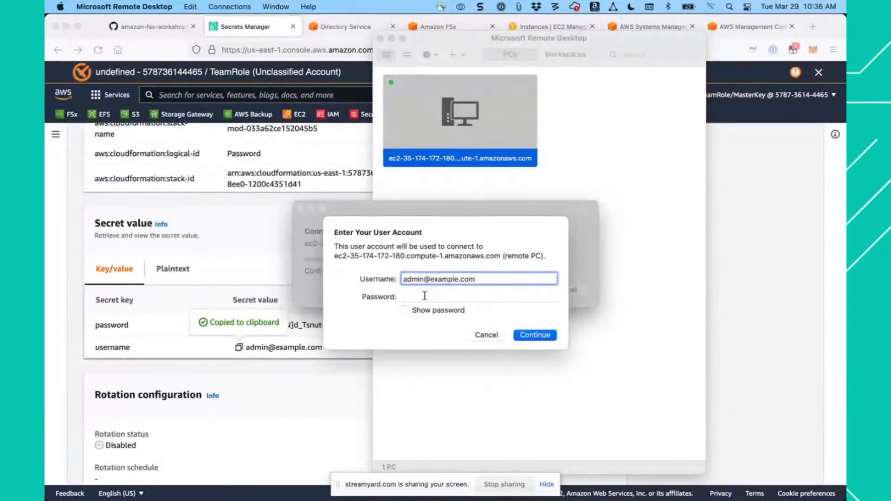
# - Copy the account password from the secret into the Password field and connect to the remote PC, accepting the unverified certificate
pyautogui.click(421, 296)
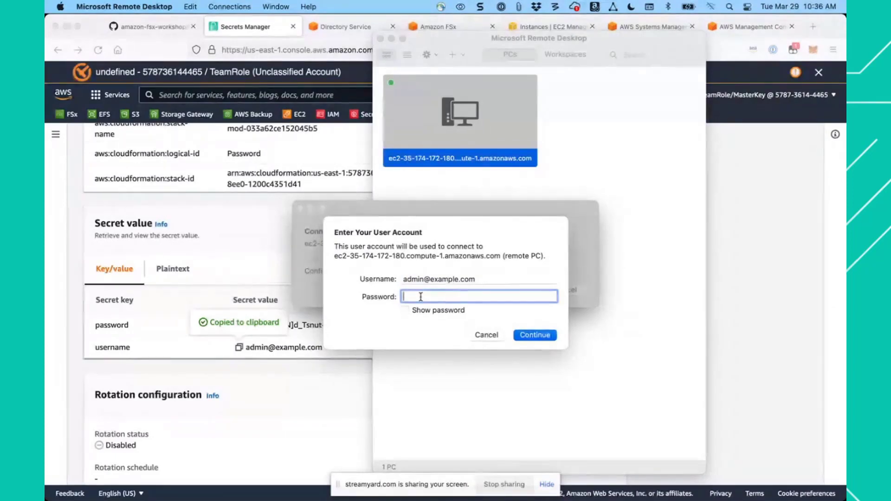
pyautogui.press('super+Tab')
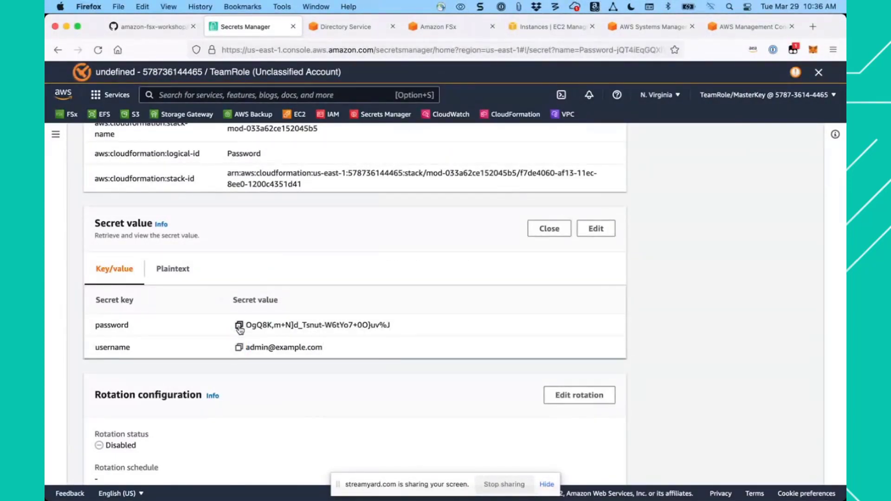
pyautogui.click(238, 326)
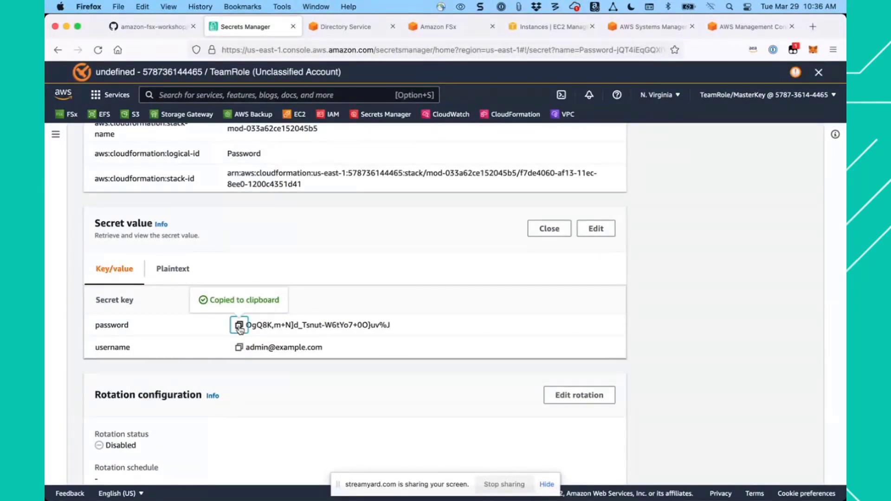
pyautogui.press('super+Tab')
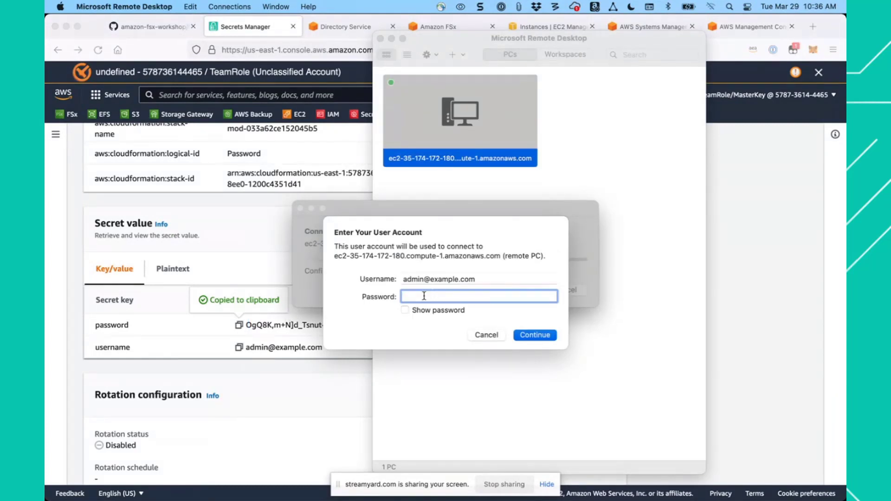
pyautogui.press('super+v')
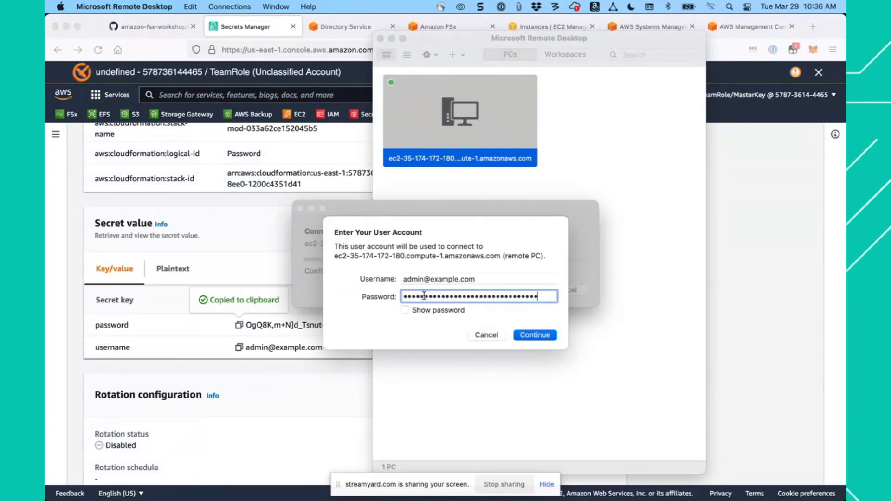
pyautogui.click(535, 336)
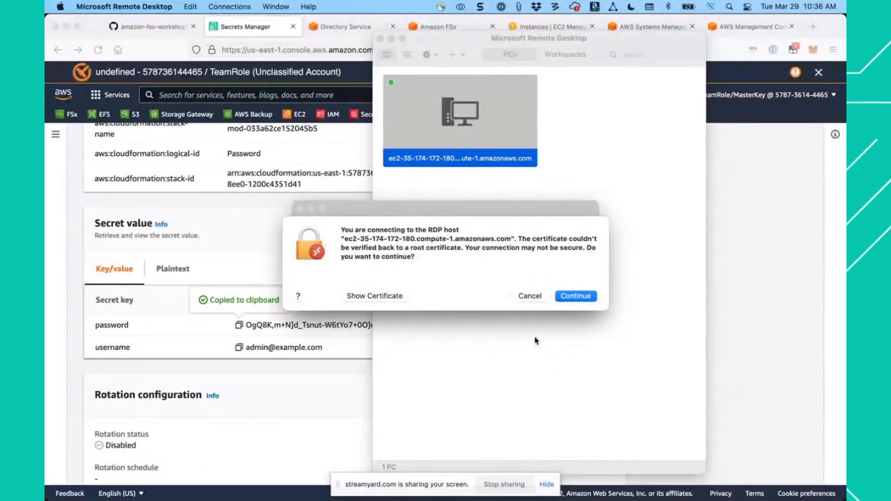
pyautogui.click(580, 298)
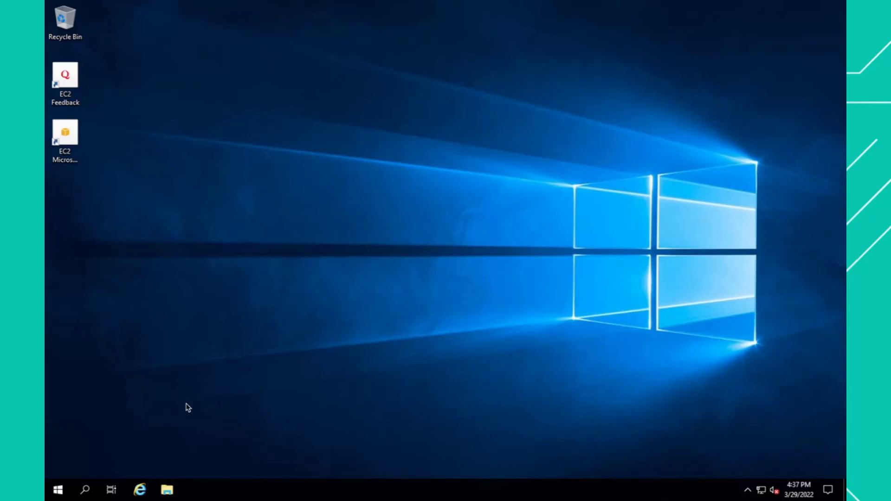
# - Open File Explorer on the Windows instance and start mapping a network drive for This PC
pyautogui.click(169, 496)
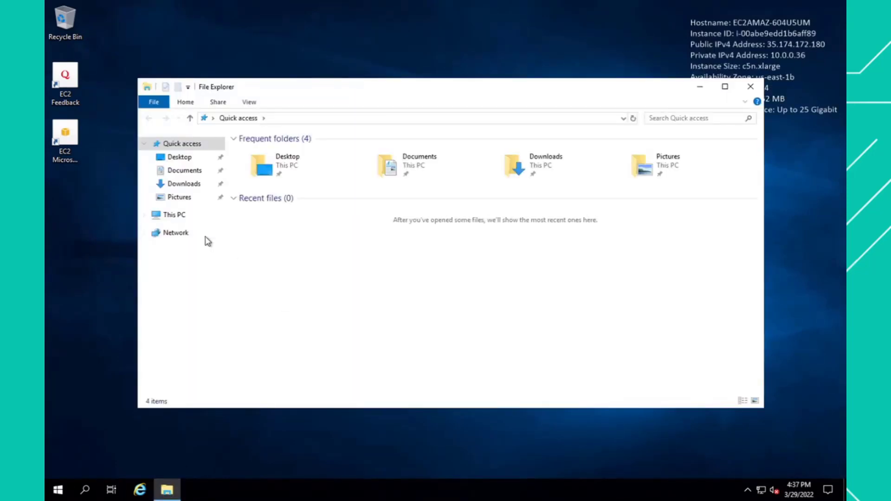
pyautogui.rightClick(175, 217)
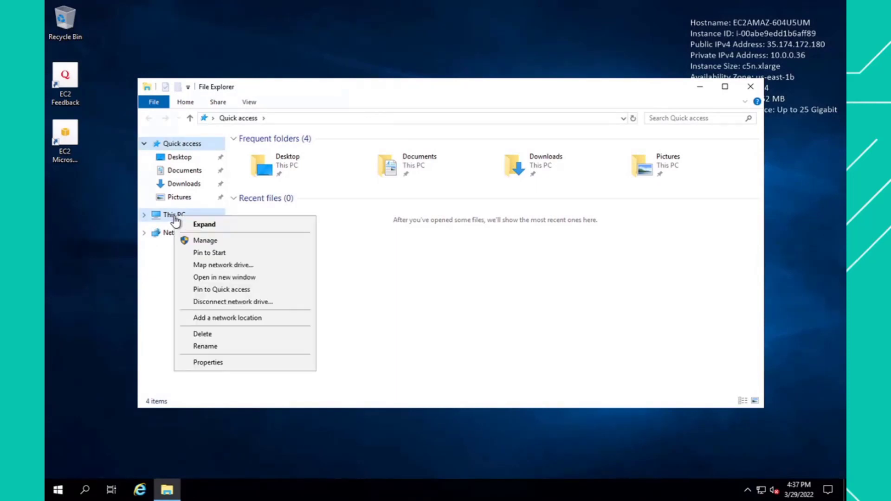
pyautogui.click(230, 267)
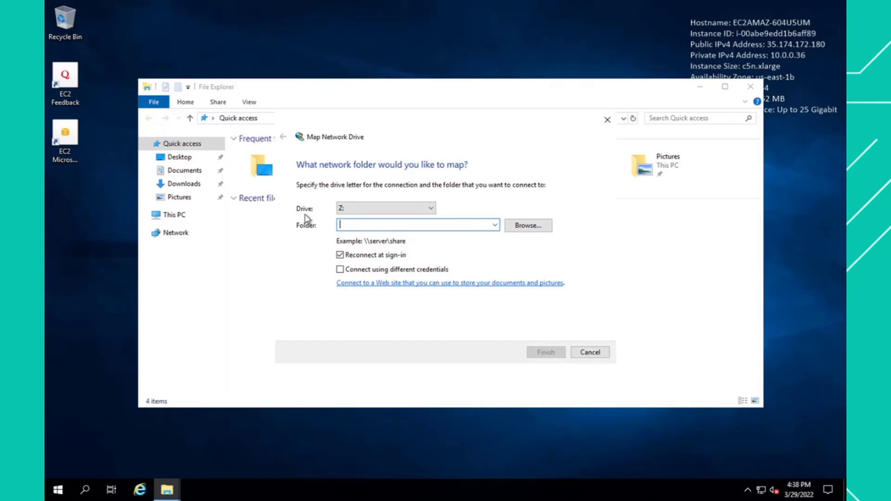
# - Switch back to Firefox and open svm01's details from the FSx file system's storage virtual machines
pyautogui.hotkey('ctrl', 'Left')
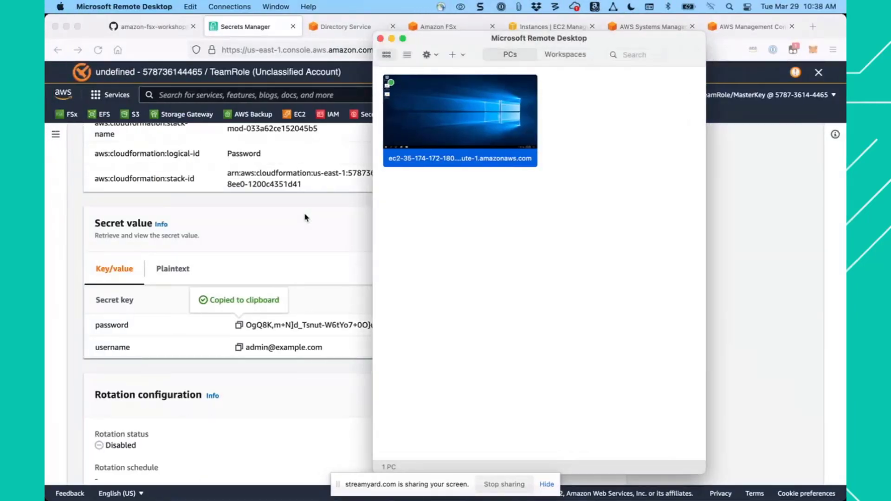
pyautogui.click(306, 218)
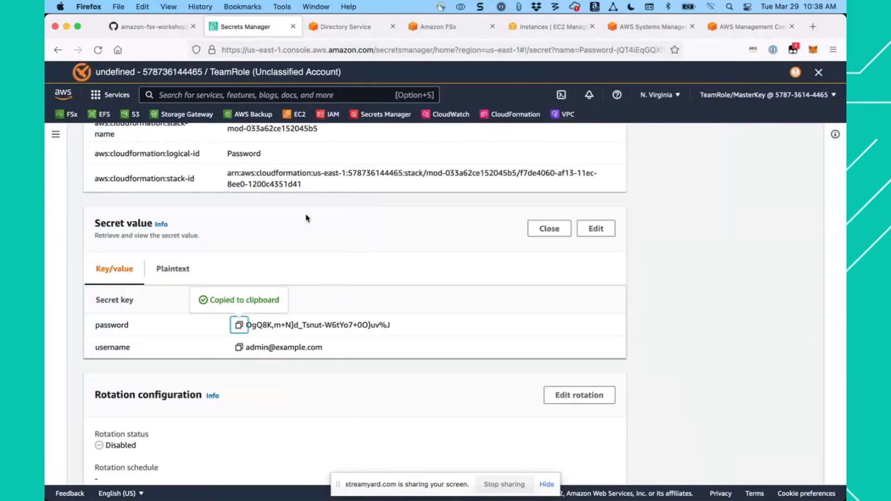
pyautogui.click(456, 27)
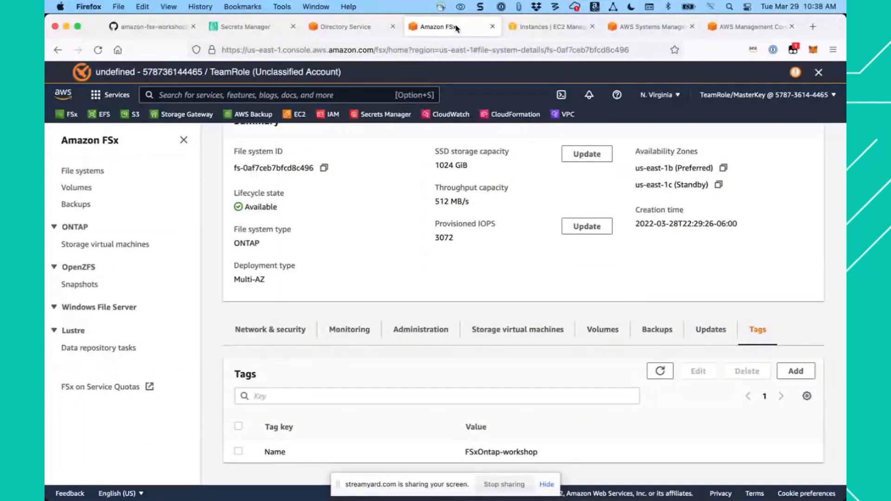
pyautogui.scroll(2, 419, 239)
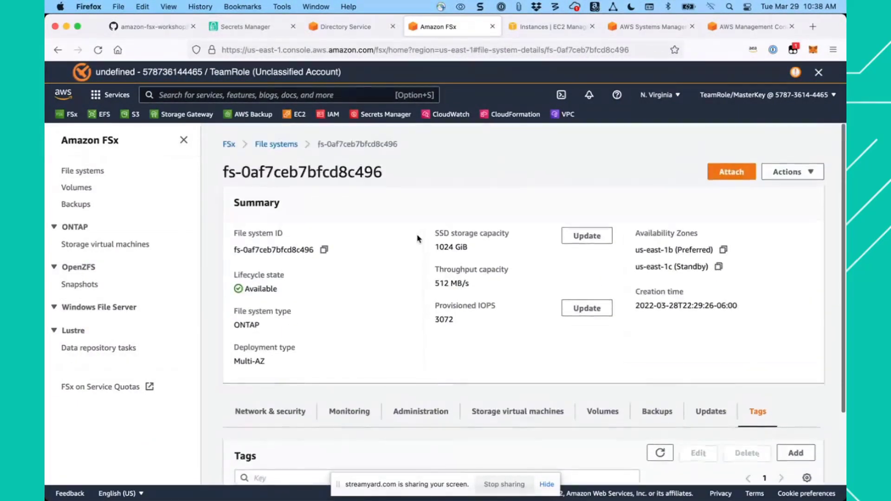
pyautogui.scroll(-2, 419, 239)
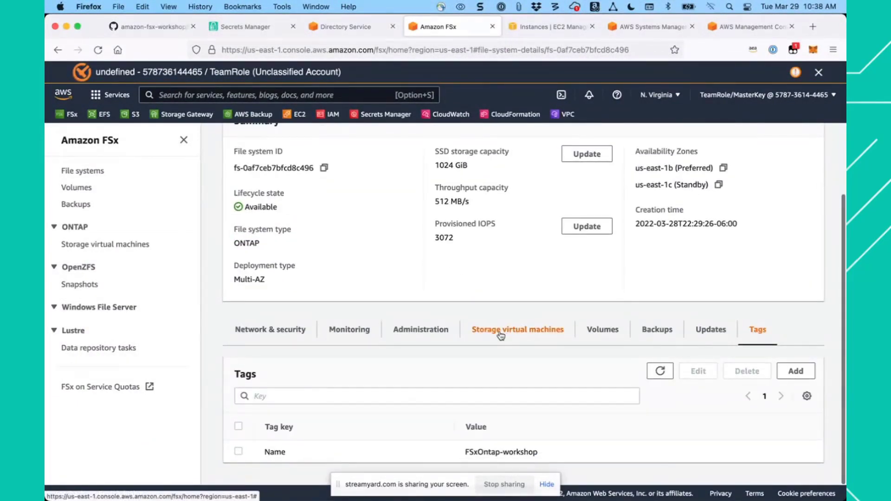
pyautogui.click(498, 335)
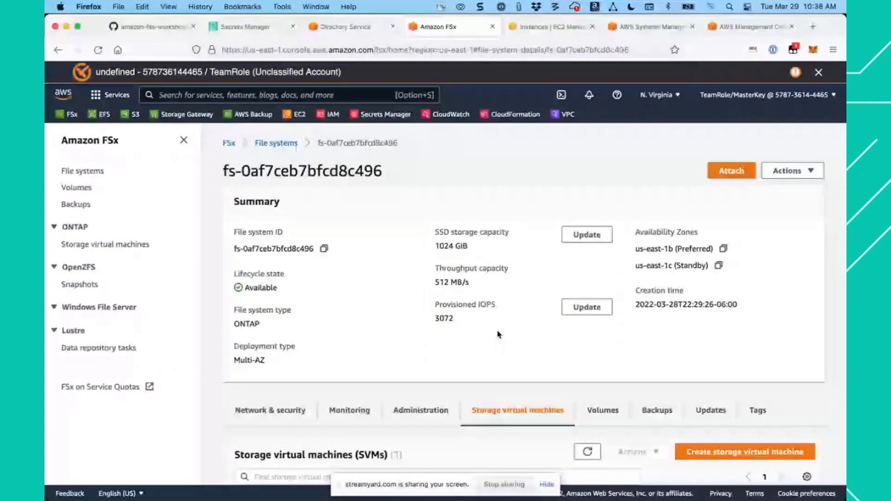
pyautogui.scroll(-3, 411, 360)
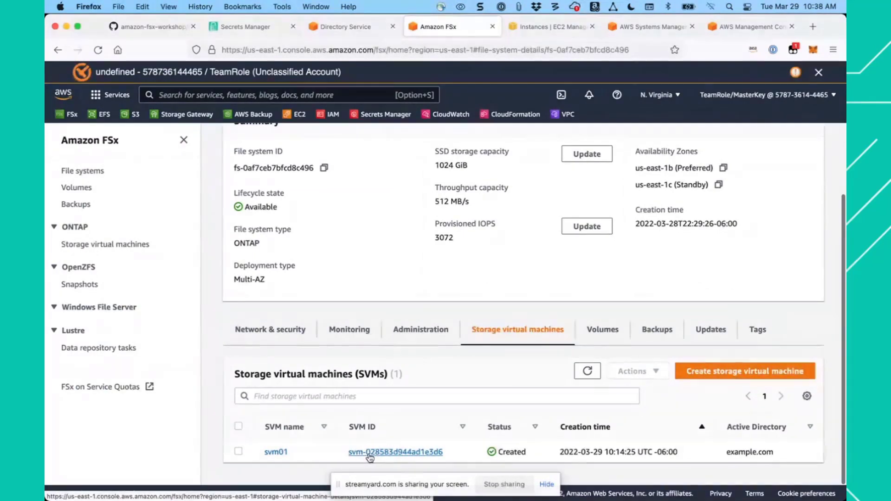
pyautogui.click(369, 455)
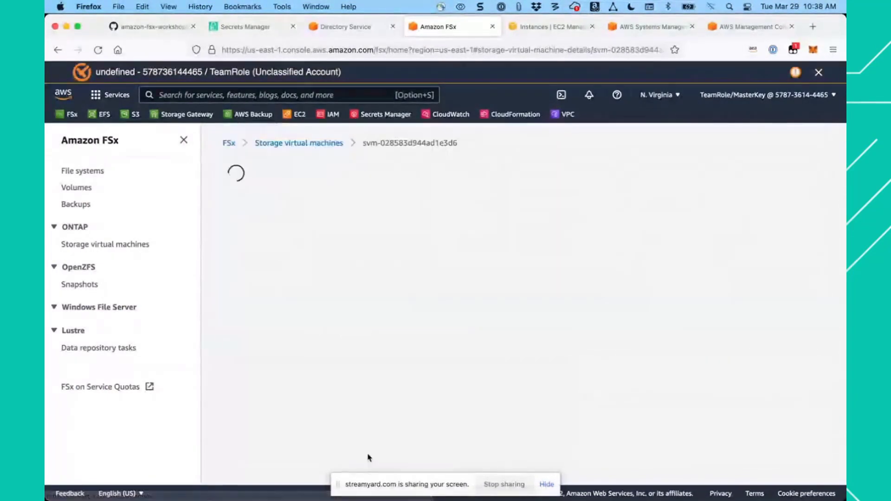
# - Copy the SMB DNS name from svm01's endpoints and return to the Windows instance's Map Network Drive dialog
pyautogui.scroll(-4, 514, 396)
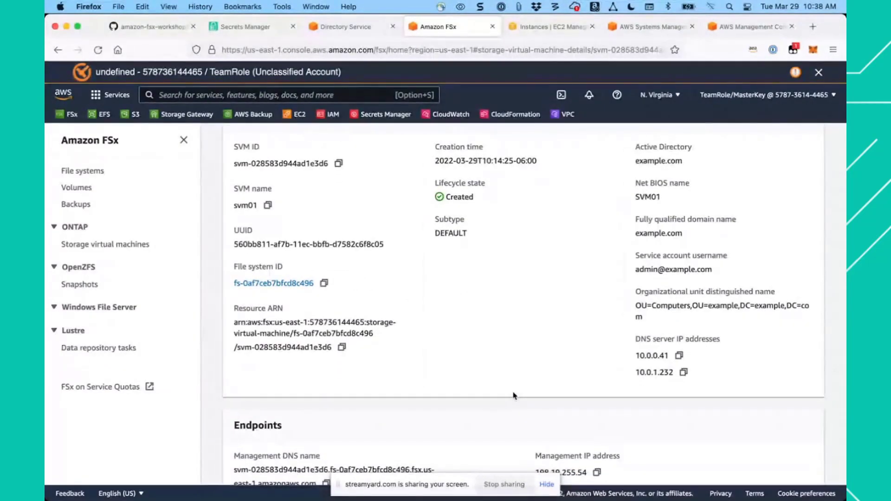
pyautogui.scroll(-4, 514, 395)
pyautogui.scroll(-5, 513, 395)
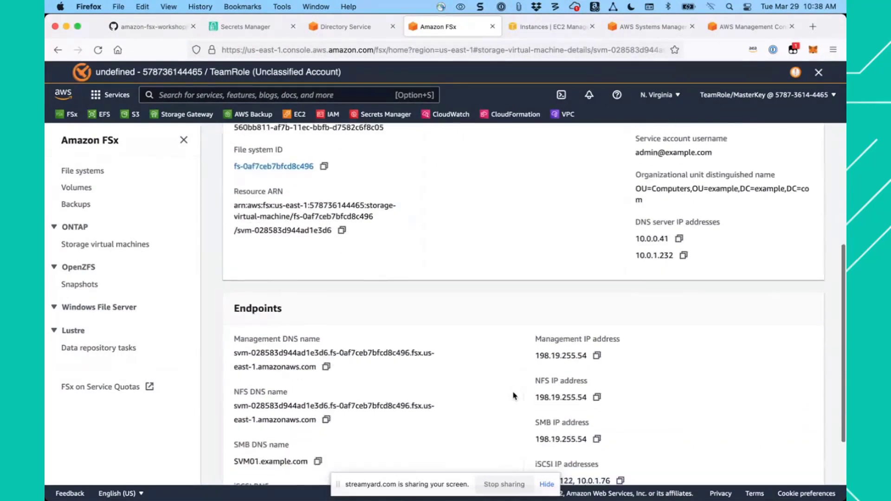
pyautogui.scroll(-1, 513, 396)
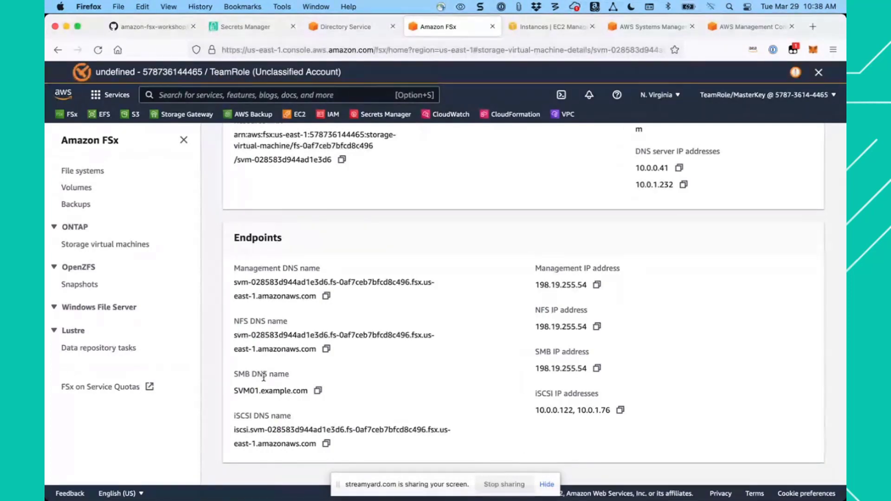
pyautogui.click(319, 392)
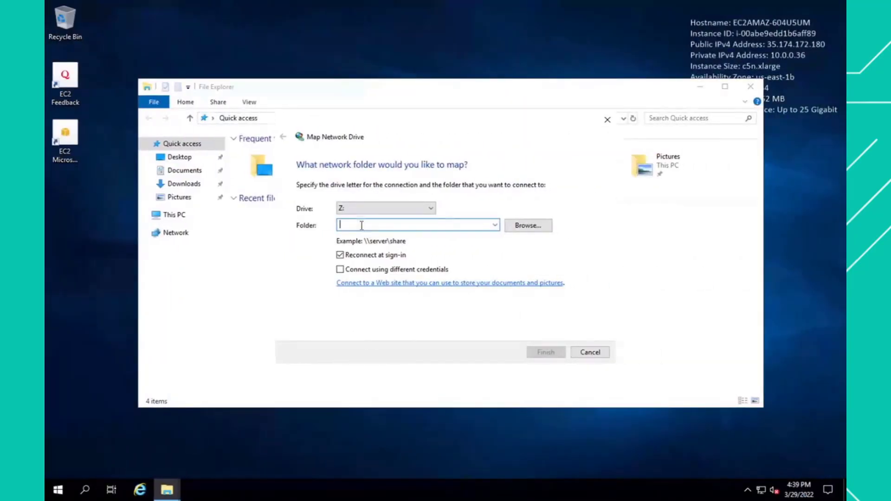
# - Begin the network folder path with \\, try to paste the SMB DNS name, and recopy it from svm01's endpoints
pyautogui.write('\\\\')
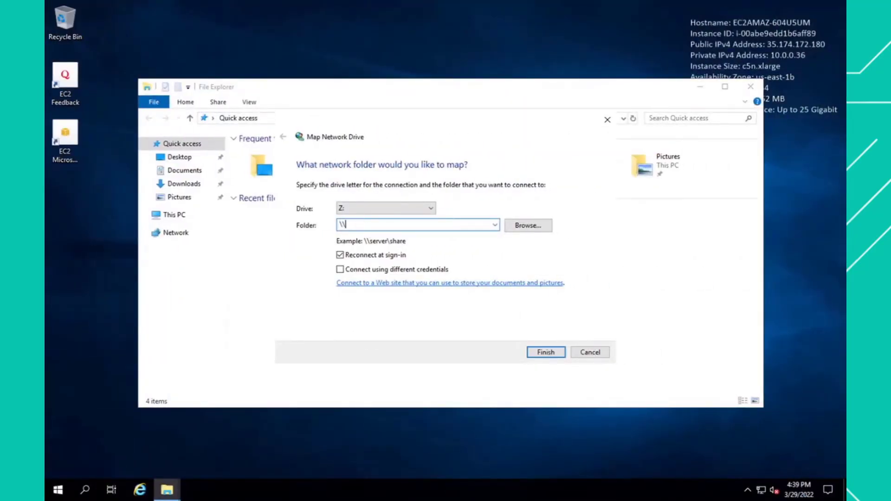
pyautogui.rightClick(359, 226)
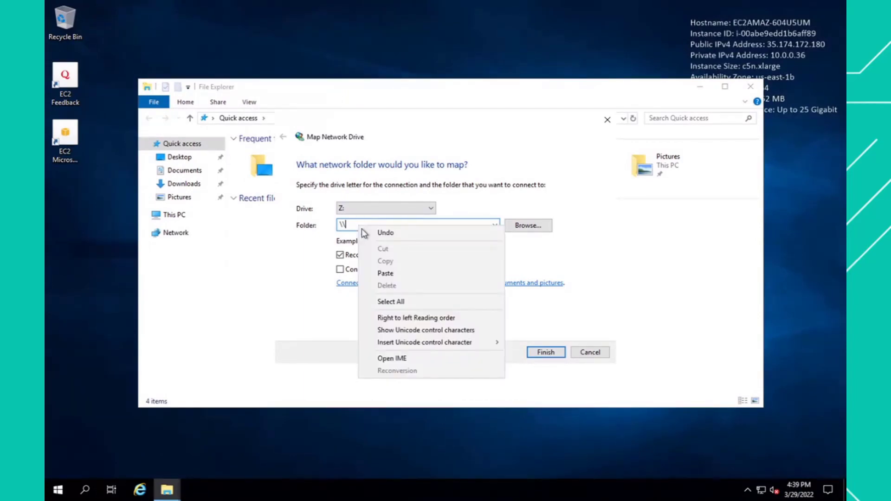
pyautogui.click(385, 274)
pyautogui.hotkey('ctrl', 'Left')
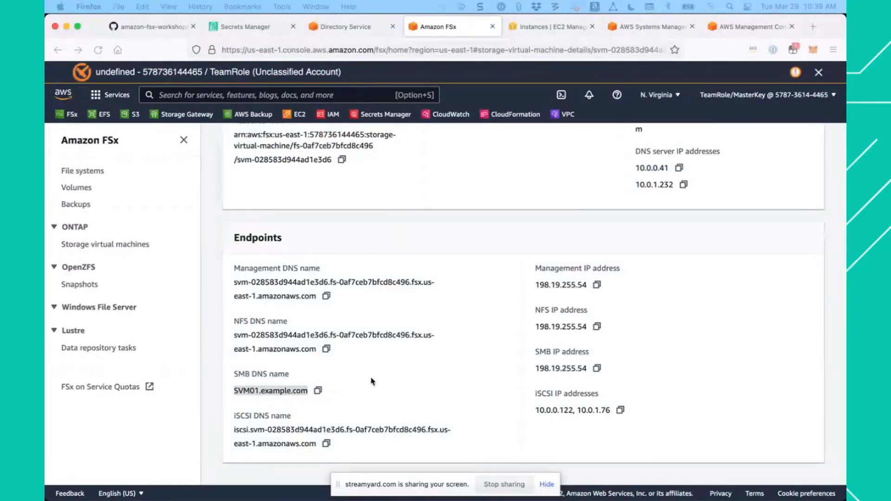
pyautogui.click(317, 391)
pyautogui.hotkey('ctrl', 'Right')
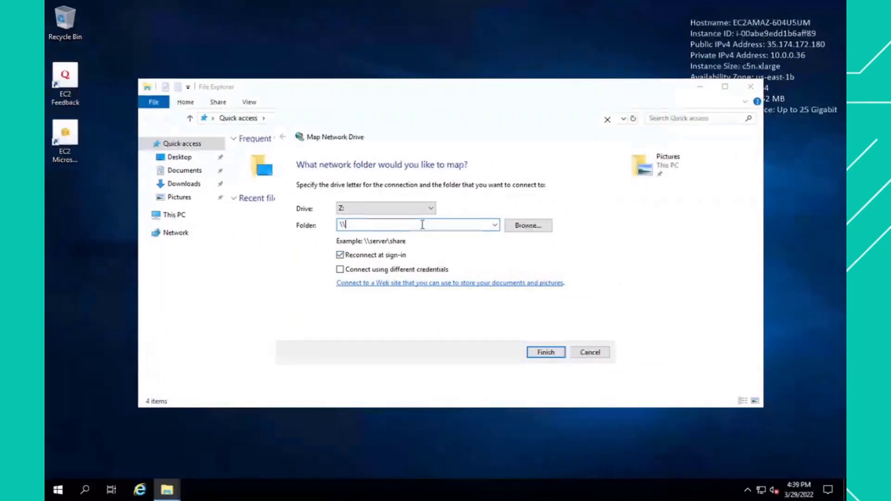
# - Map \\SVM01.example.com\multiprotocol as drive Z: and open the multiprotocol-demo text file stored on it
pyautogui.write('SVM01.example.com')
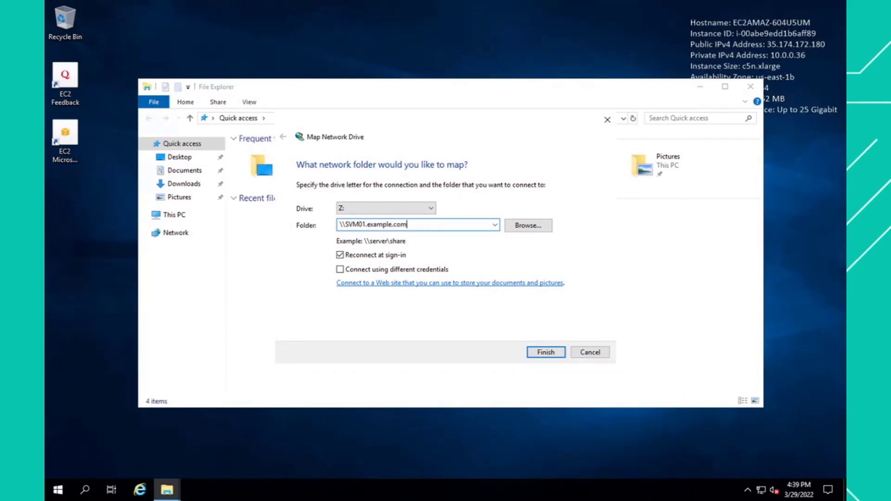
pyautogui.write('\\')
pyautogui.write('multiprotocol')
pyautogui.click(545, 353)
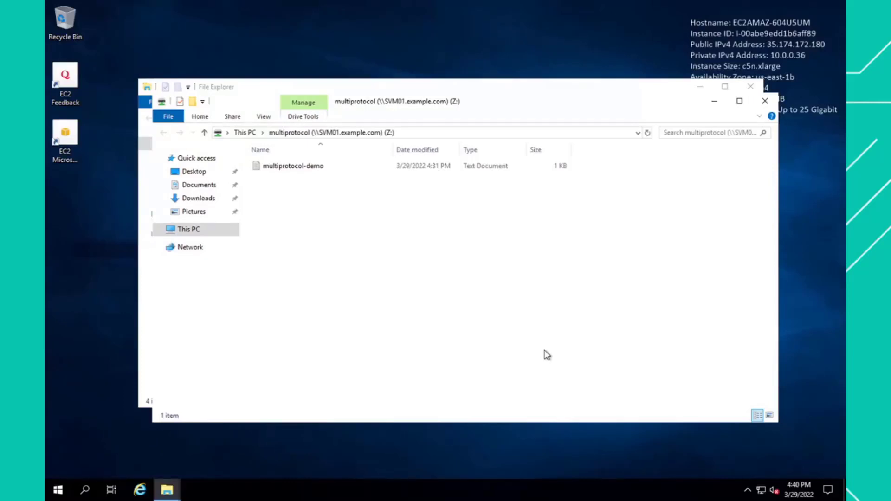
pyautogui.doubleClick(306, 167)
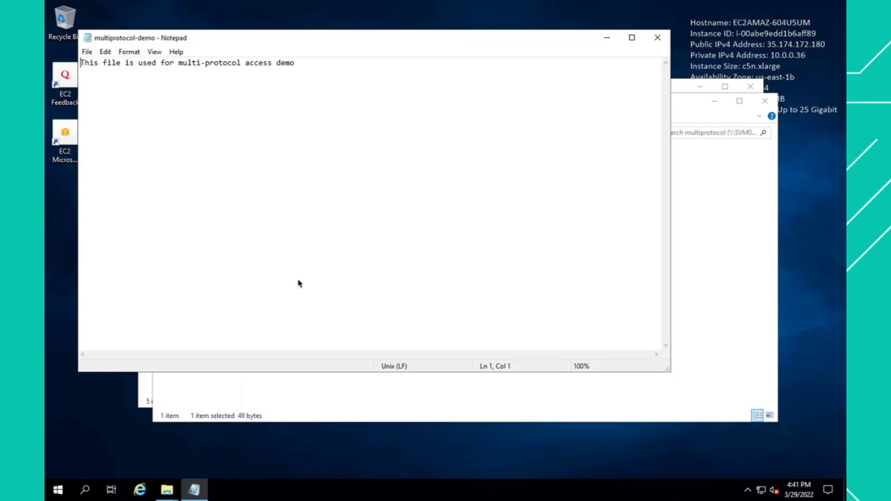
# - Switch to Firefox, return to the workshop guide on GitHub, and open its Elastic tiering section
pyautogui.hotkey('ctrl', 'Left')
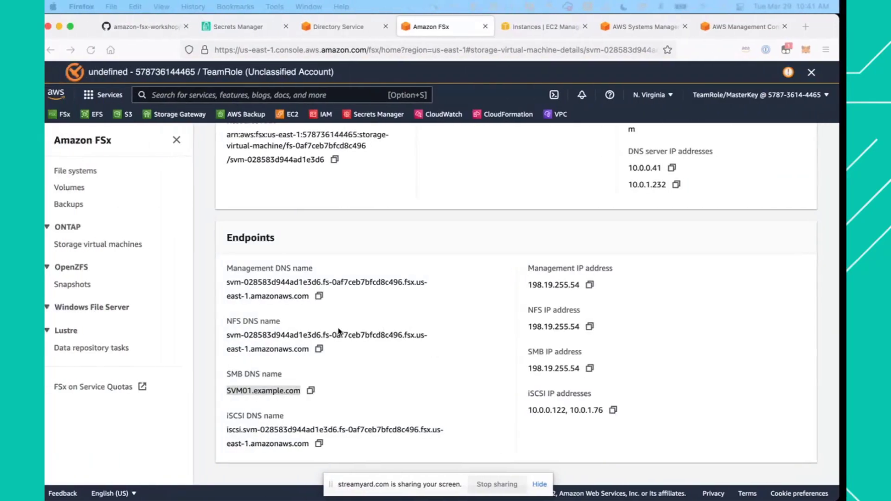
pyautogui.click(154, 26)
pyautogui.scroll(-15, 416, 290)
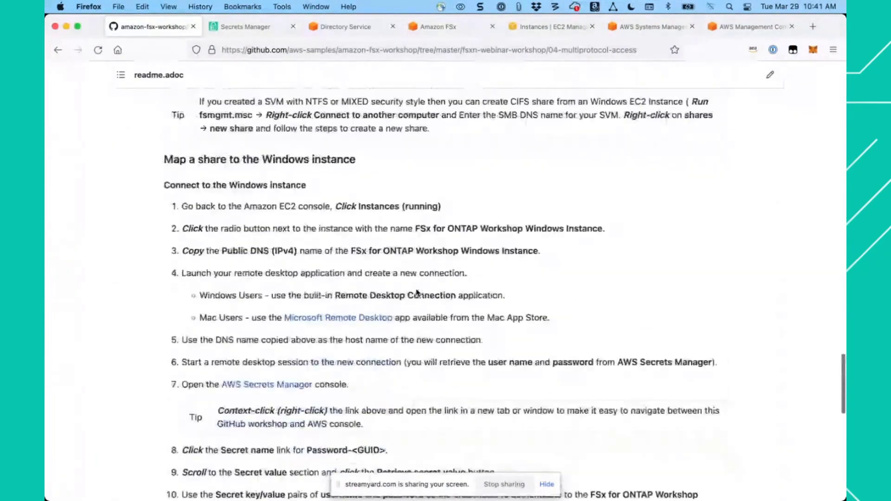
pyautogui.scroll(-5, 416, 291)
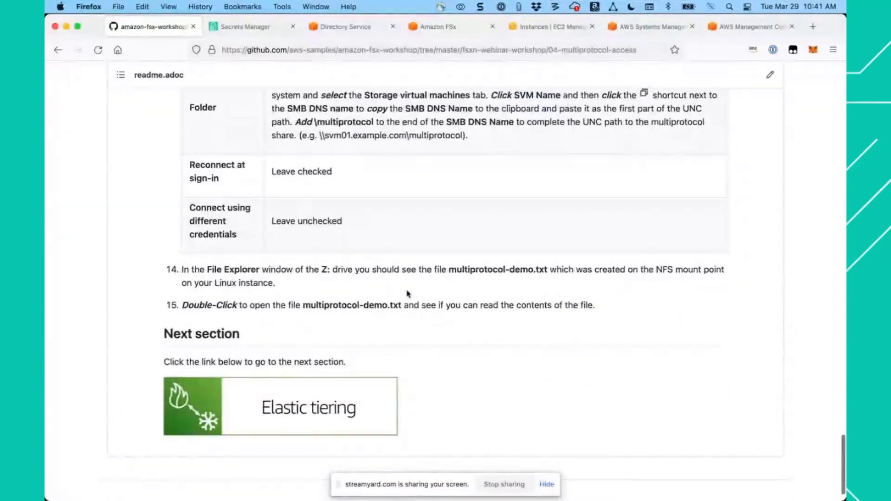
pyautogui.click(290, 415)
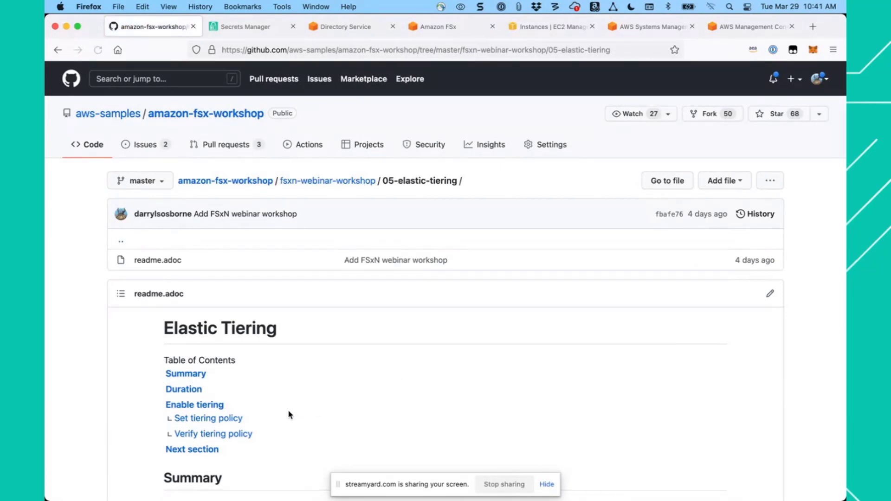
# - Read the Elastic Tiering summary of tiering policies and data retrieval rules, plus the Enable tiering instructions
pyautogui.scroll(-3, 443, 372)
pyautogui.scroll(-7, 443, 372)
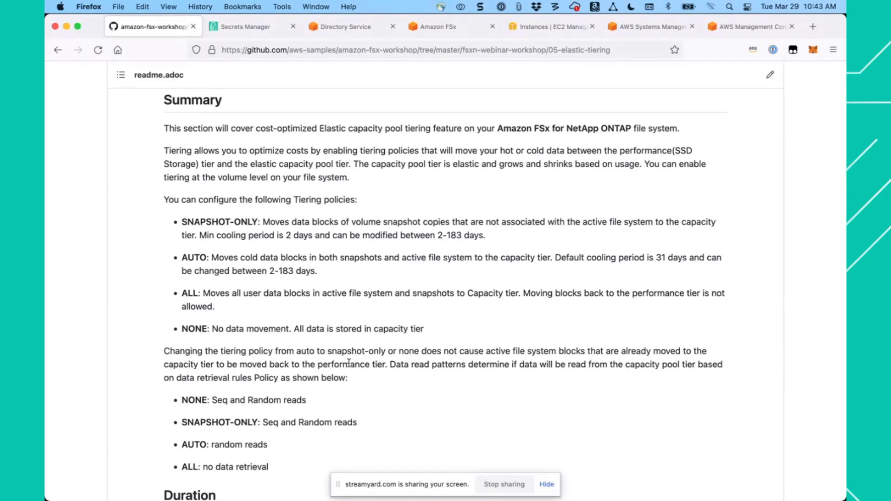
pyautogui.scroll(-5, 320, 353)
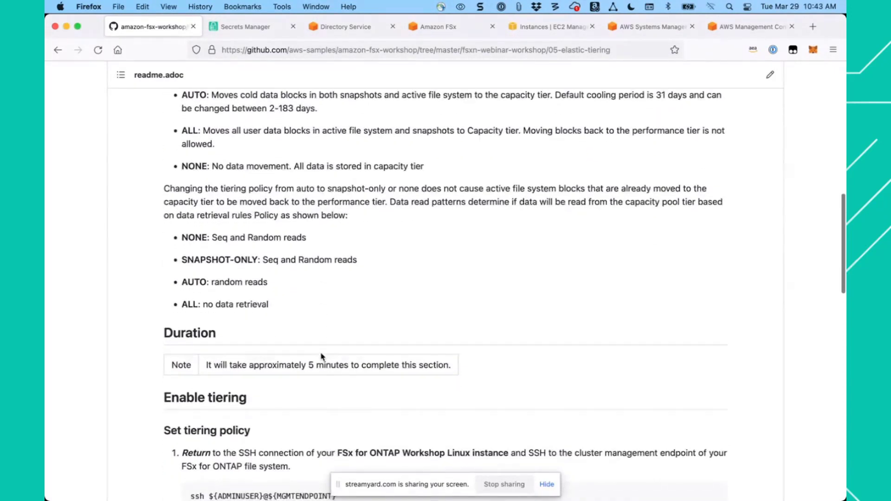
pyautogui.scroll(-5, 322, 357)
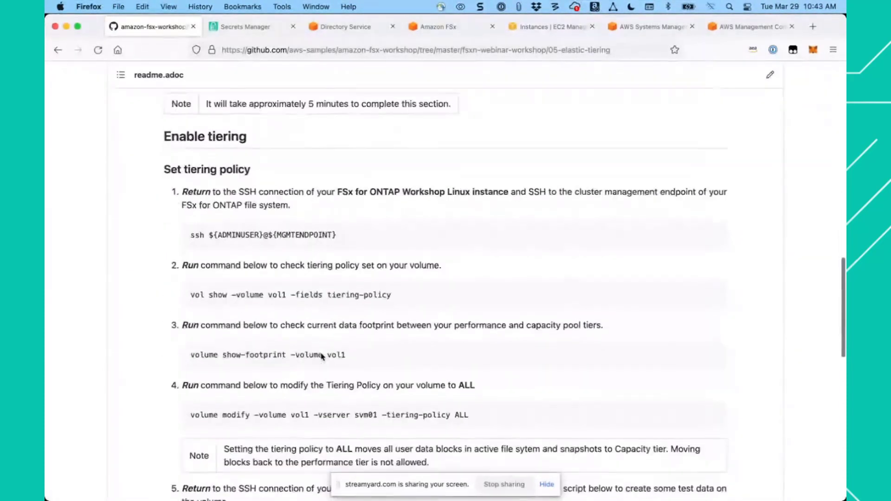
pyautogui.scroll(-2, 320, 353)
pyautogui.scroll(1, 321, 353)
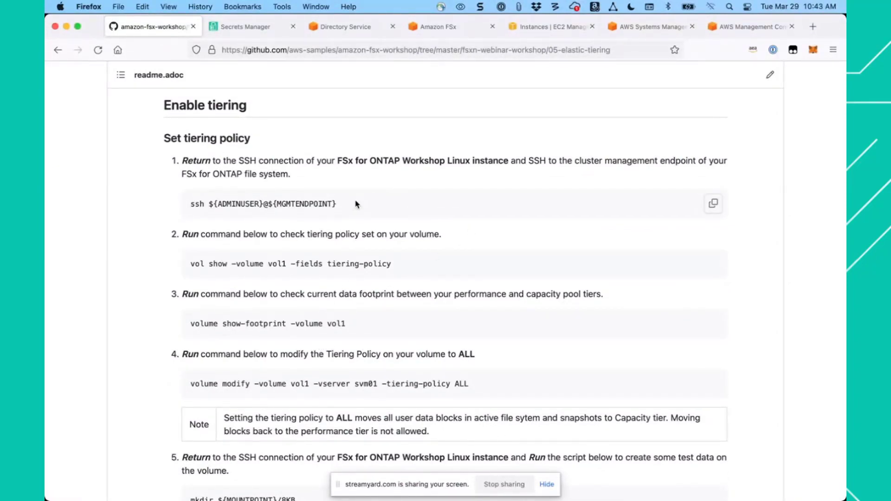
pyautogui.click(715, 206)
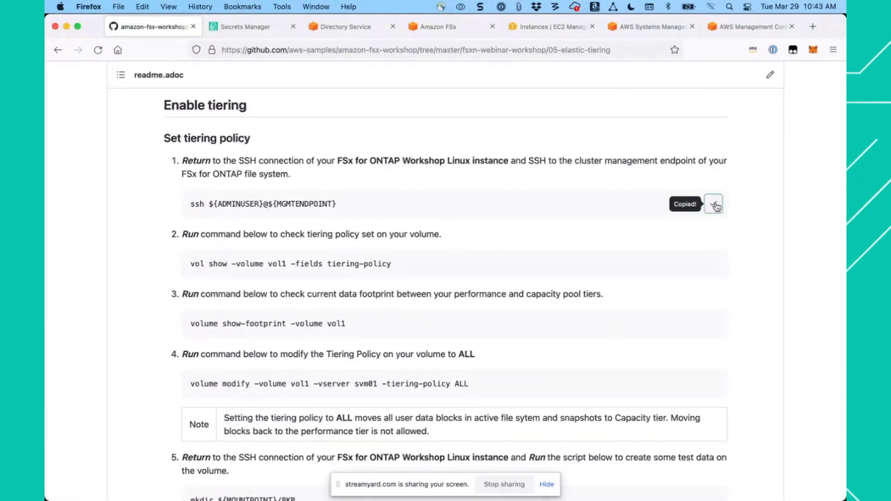
pyautogui.click(651, 29)
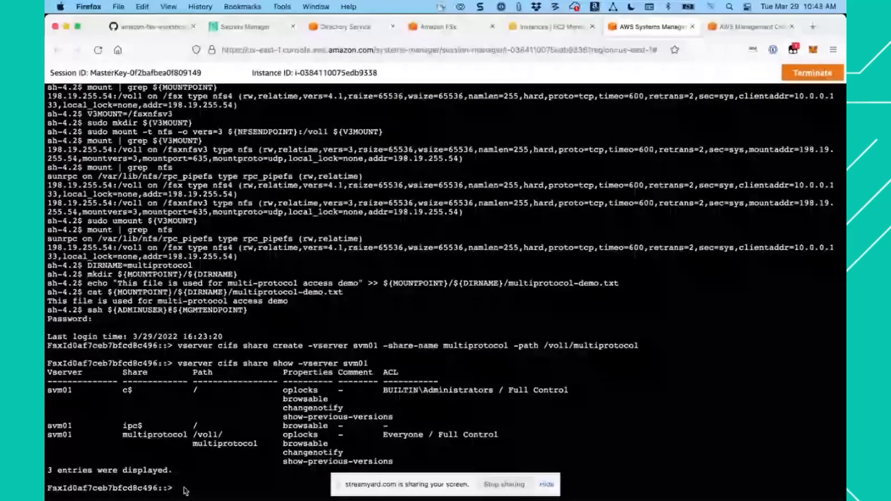
pyautogui.click(148, 26)
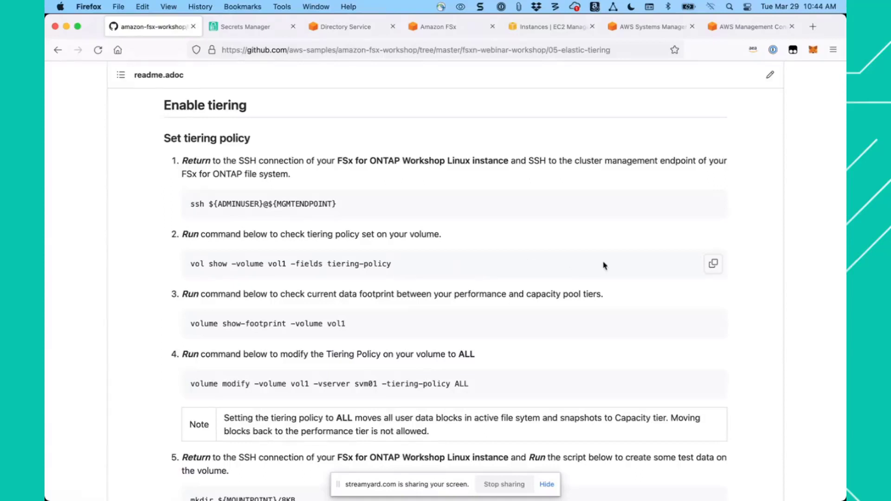
# - Check vol1's tiering policy in the Session Manager terminal with the guide's command vol show -volume vol1 -fields tiering-policy
pyautogui.click(714, 266)
pyautogui.click(655, 30)
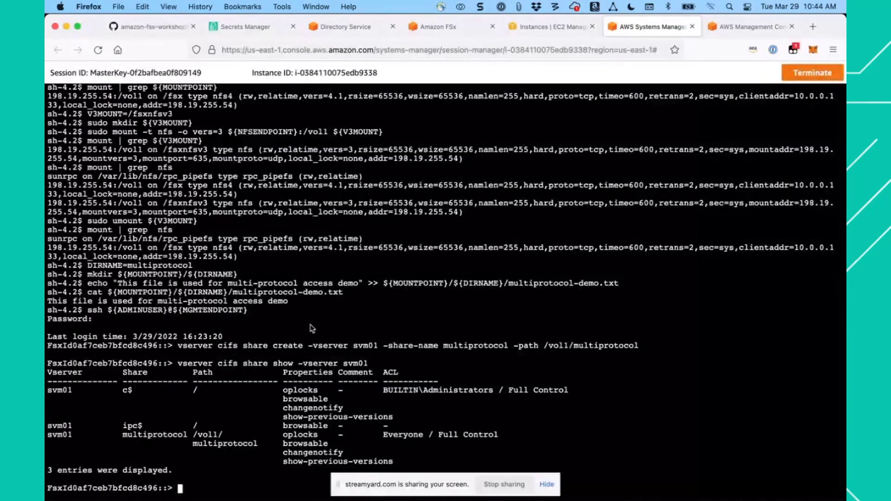
pyautogui.press('super+v')
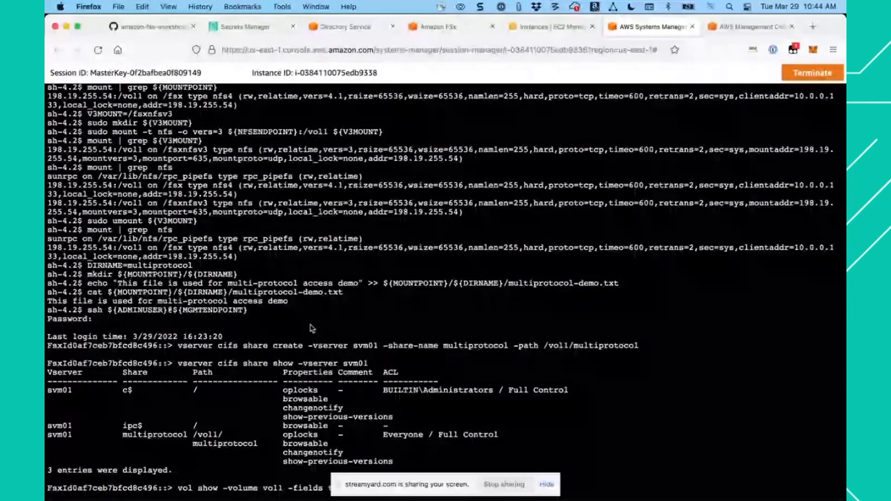
pyautogui.press('Return')
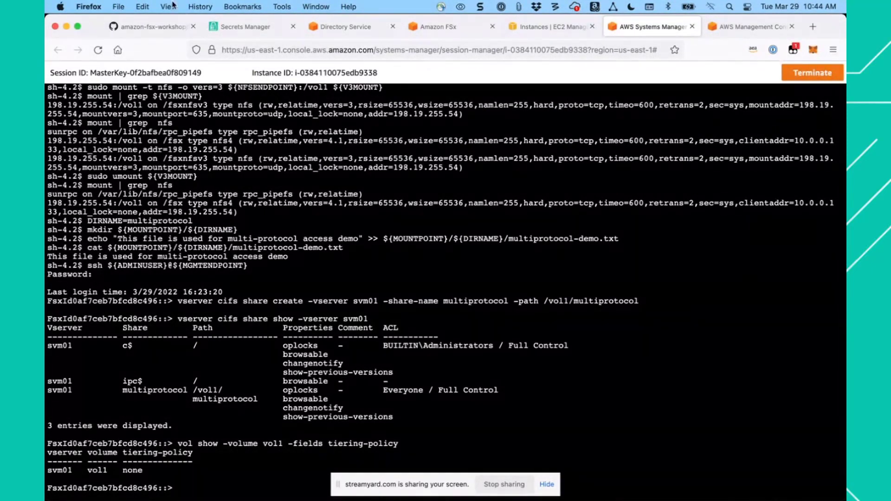
# - Set vol1's tiering policy to ALL by running the guide's command volume modify -volume vol1 -vserver svm01 -tiering-policy ALL
pyautogui.click(153, 27)
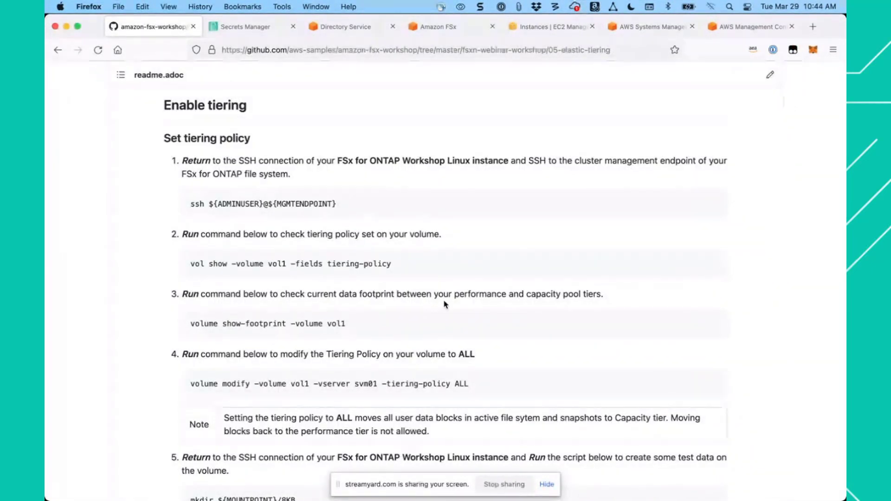
pyautogui.scroll(-3, 444, 304)
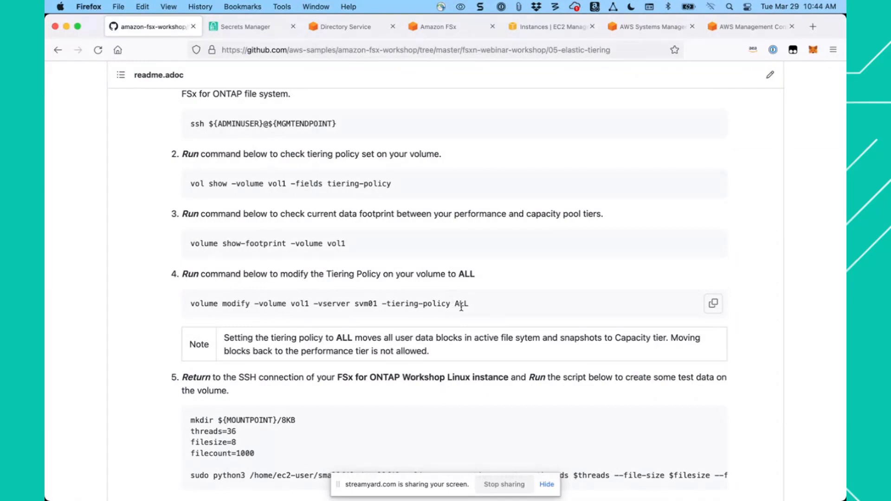
pyautogui.click(712, 305)
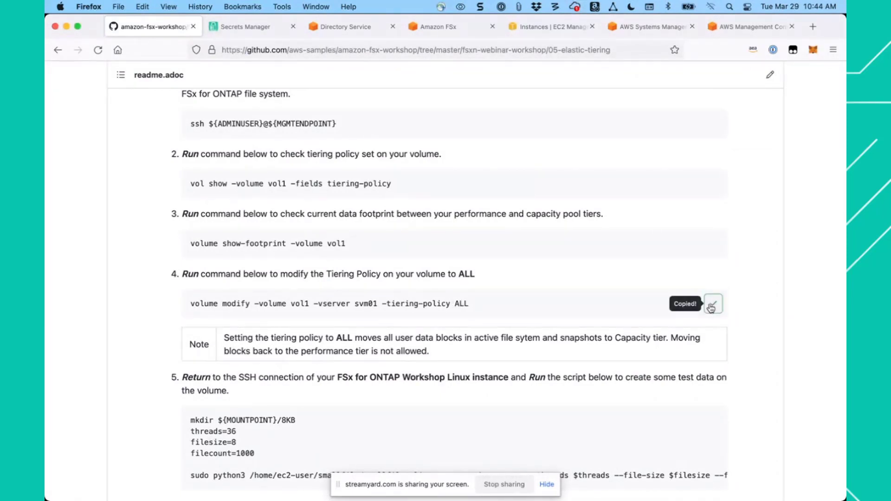
pyautogui.click(649, 28)
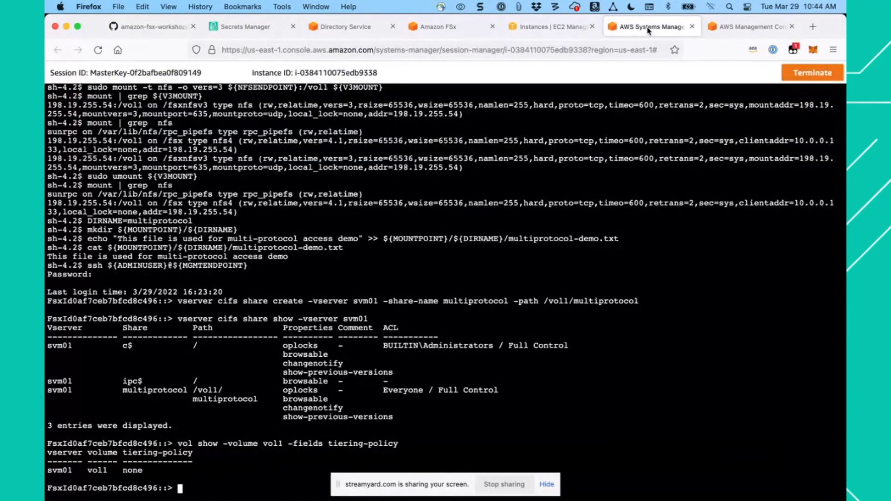
pyautogui.press('super+v')
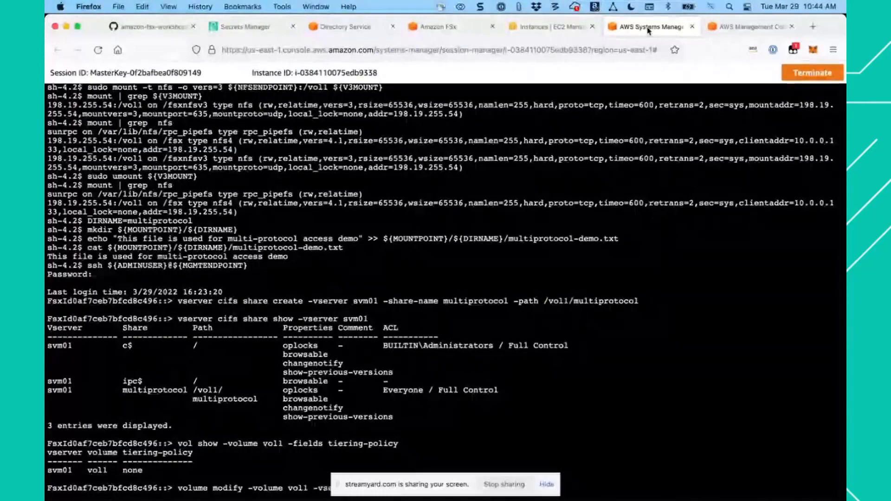
pyautogui.press('Return')
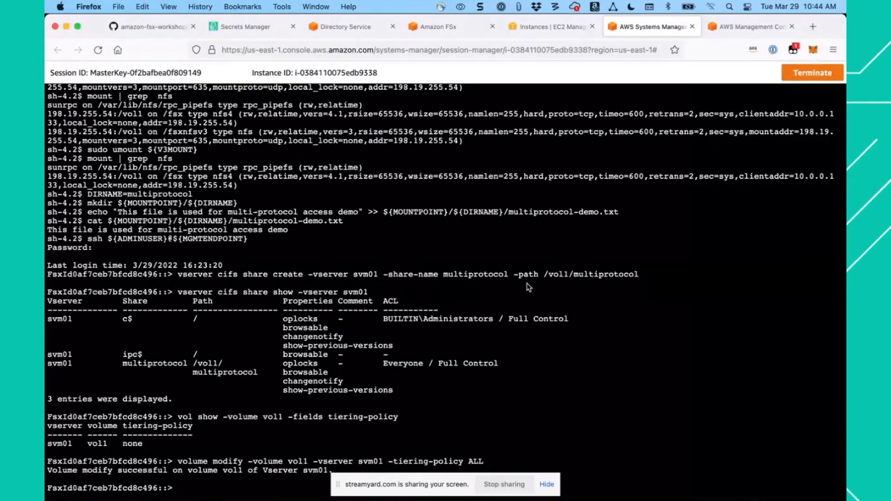
# - Copy the test-data creation script from step 5 of the workshop guide, dismissing the calendar reminder
pyautogui.click(161, 29)
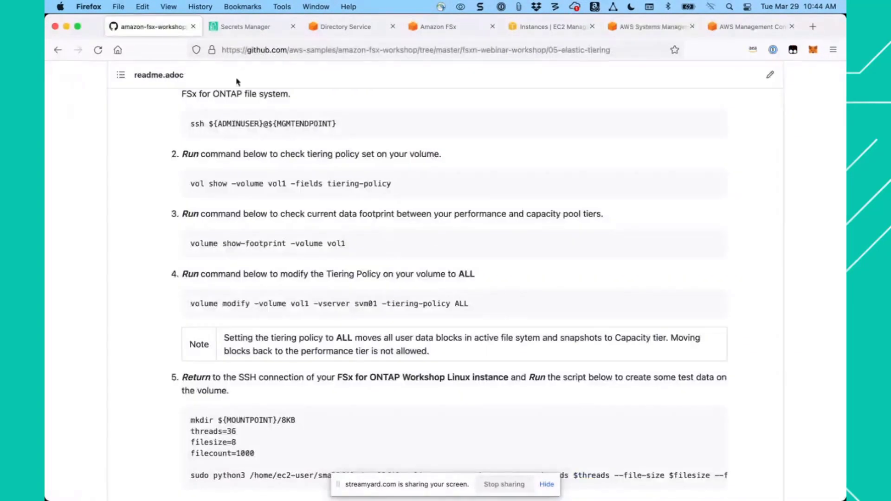
pyautogui.scroll(-2, 373, 279)
pyautogui.scroll(-2, 371, 280)
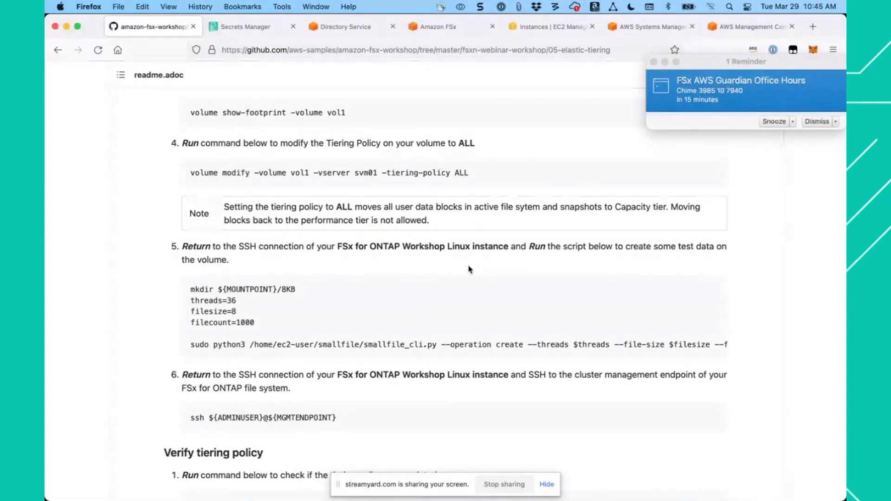
pyautogui.click(816, 121)
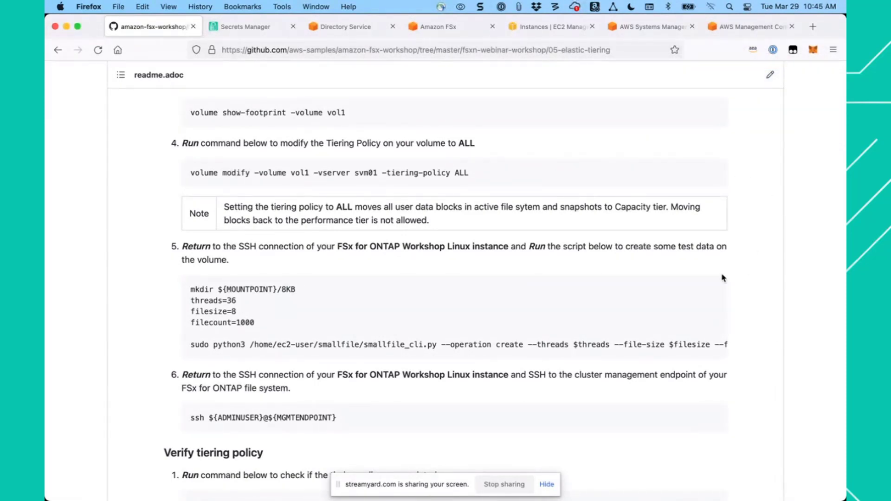
pyautogui.click(714, 291)
# - Return to the Session Manager terminal and quit the ONTAP cluster's SSH session
pyautogui.click(645, 30)
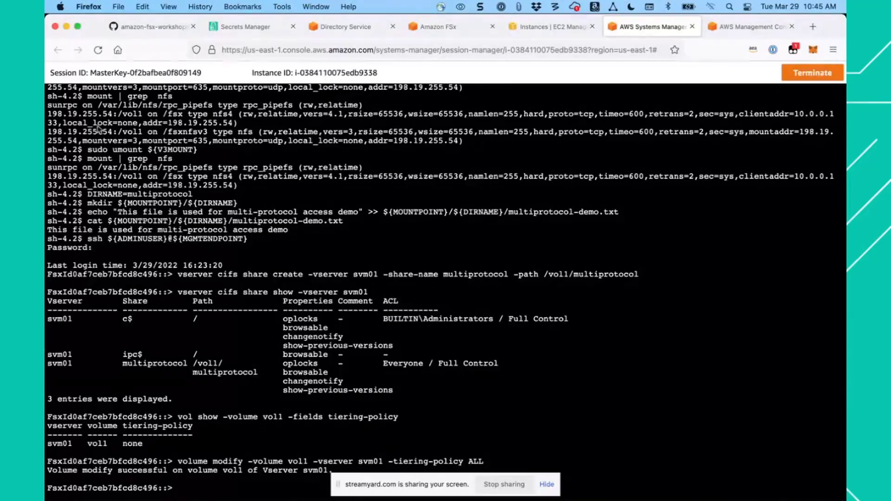
pyautogui.click(150, 26)
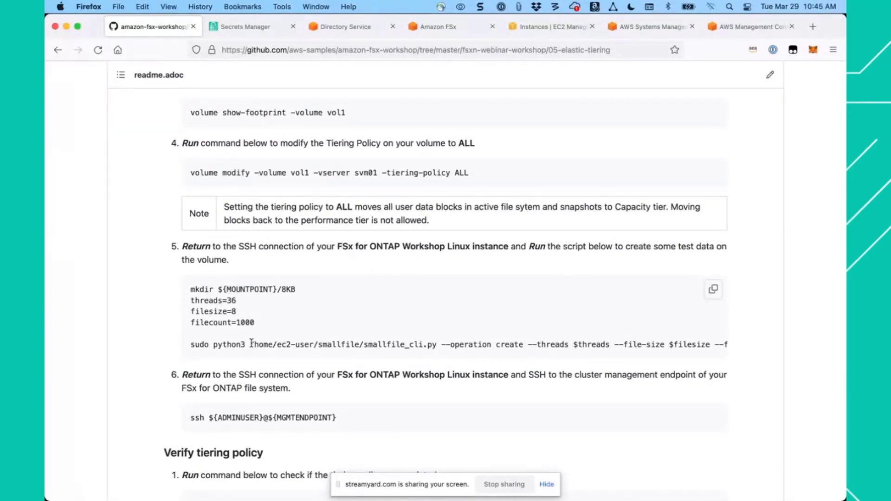
pyautogui.click(655, 29)
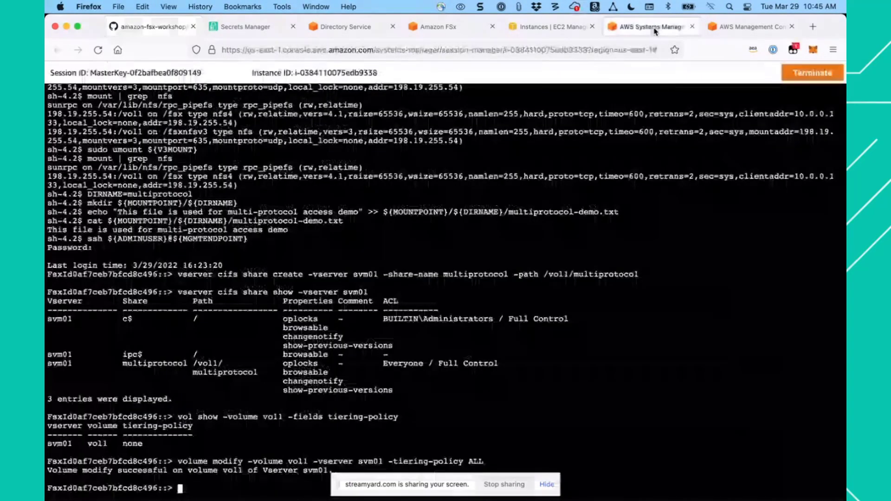
pyautogui.write('quit')
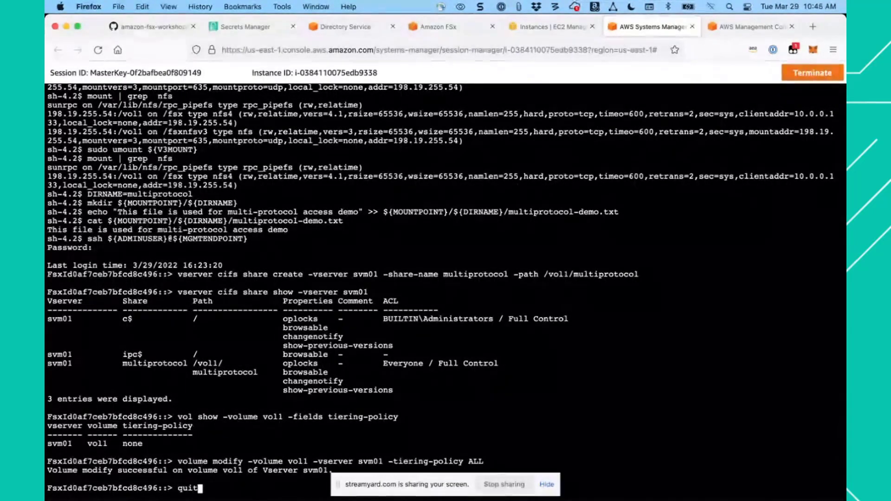
pyautogui.press('Return')
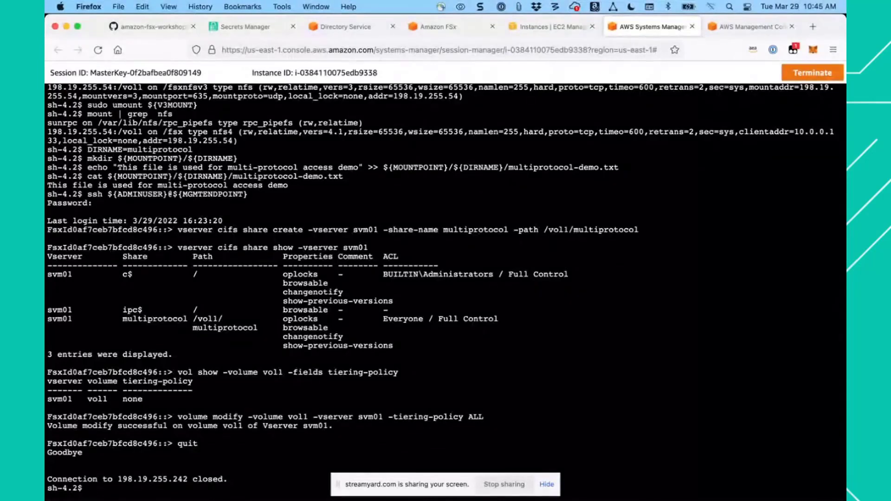
# - Run the copied smallfile script on the Linux instance to create test data in ${MOUNTPOINT}/8KB with 36 threads, file size 8 and file count 1000
pyautogui.press('super+v')
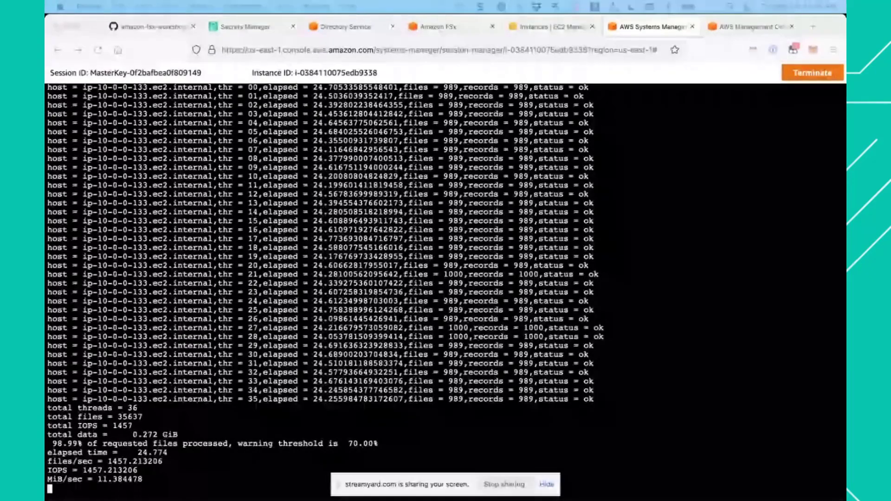
pyautogui.press('Return')
pyautogui.press('Return')
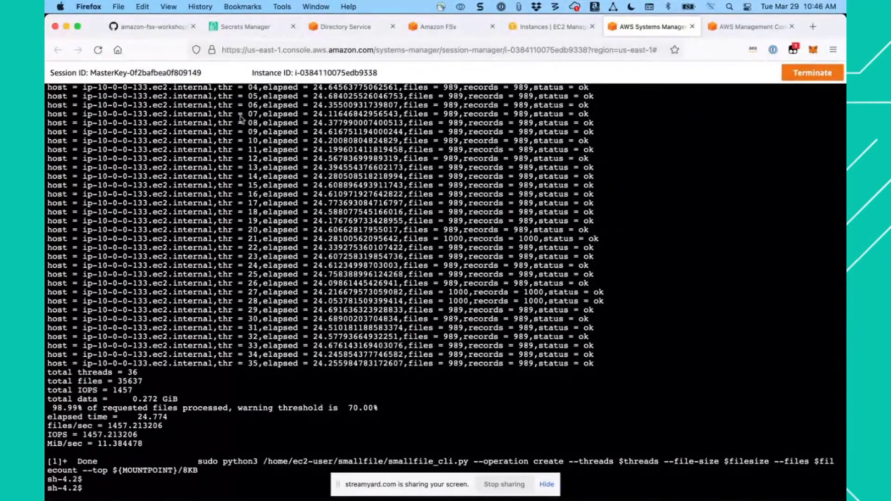
# - Start an SSH connection to the cluster management endpoint with the guide's step 6 command, ssh ${ADMINUSER}@${MGMTENDPOINT}
pyautogui.click(160, 27)
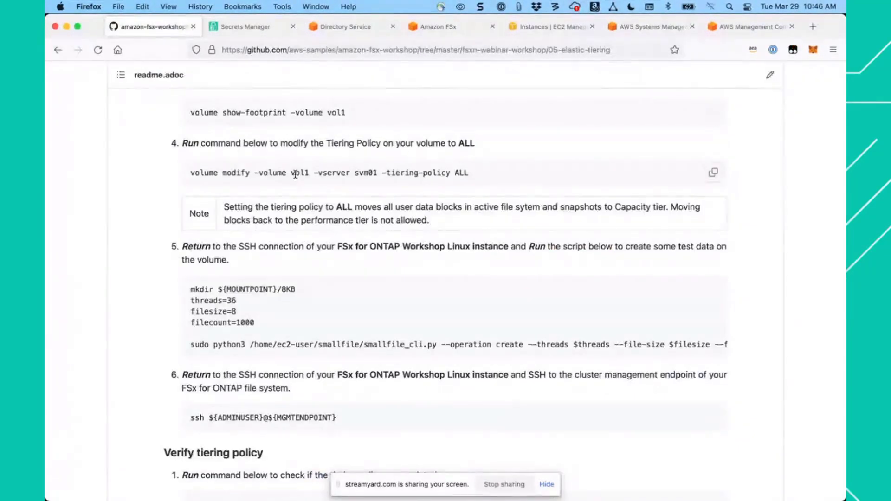
pyautogui.scroll(-3, 318, 296)
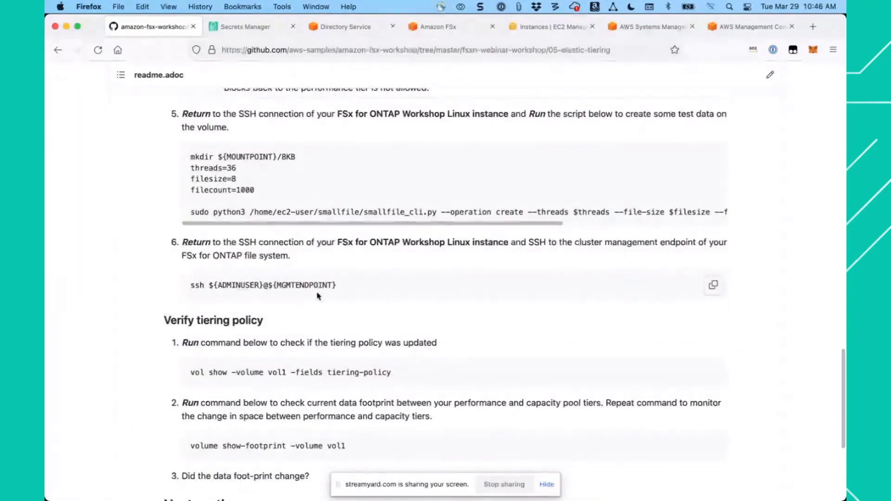
pyautogui.click(714, 286)
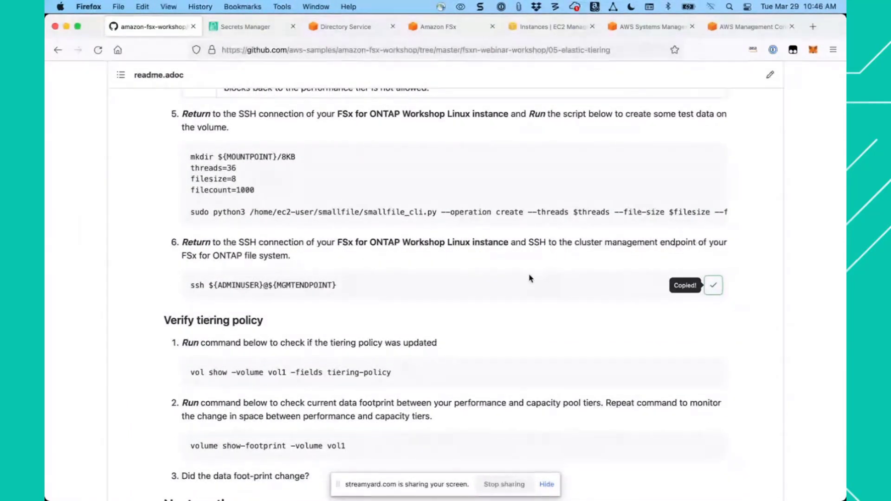
pyautogui.click(651, 30)
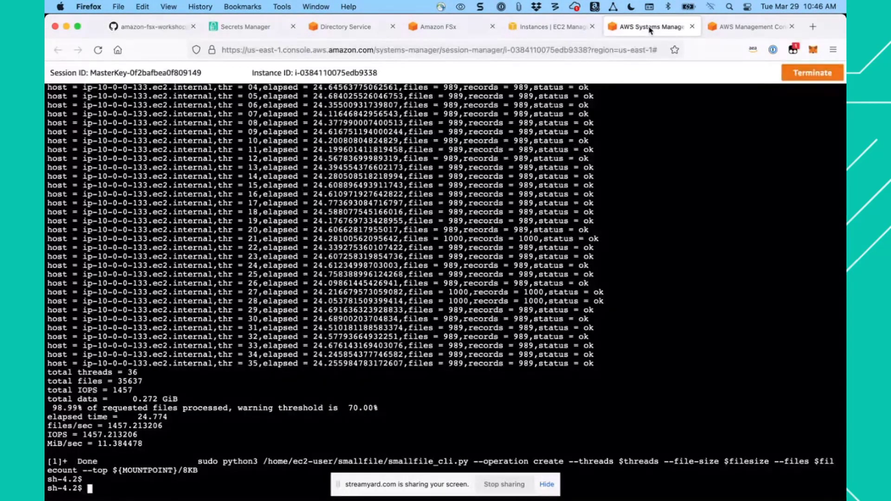
pyautogui.press('super+v')
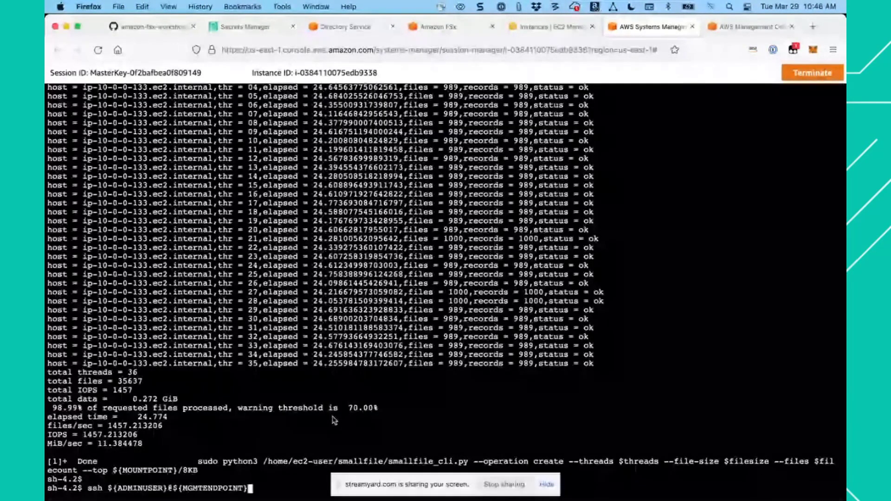
pyautogui.press('Return')
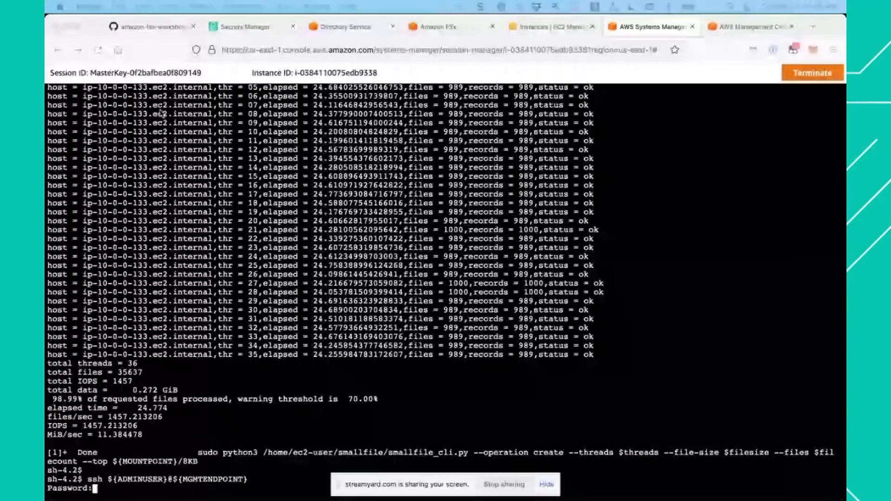
# - Switch to Secrets Manager and copy the password value from the FSxPassword secret
pyautogui.click(245, 27)
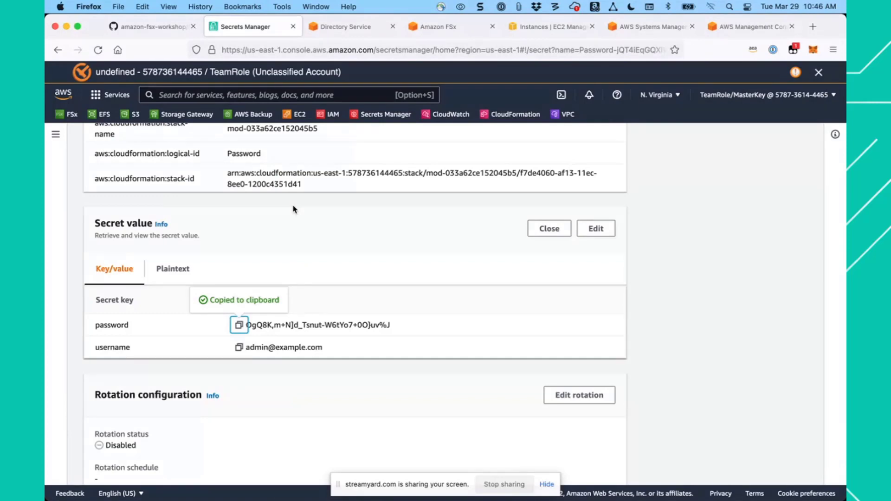
pyautogui.scroll(10, 255, 232)
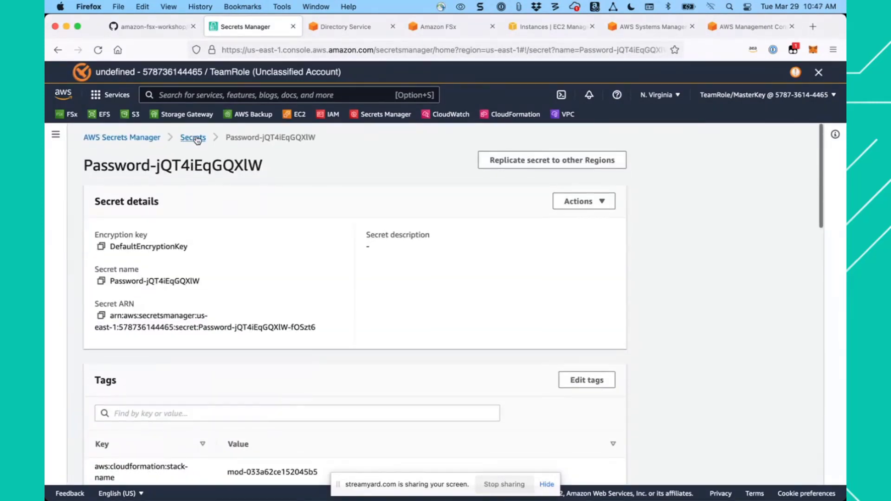
pyautogui.click(193, 138)
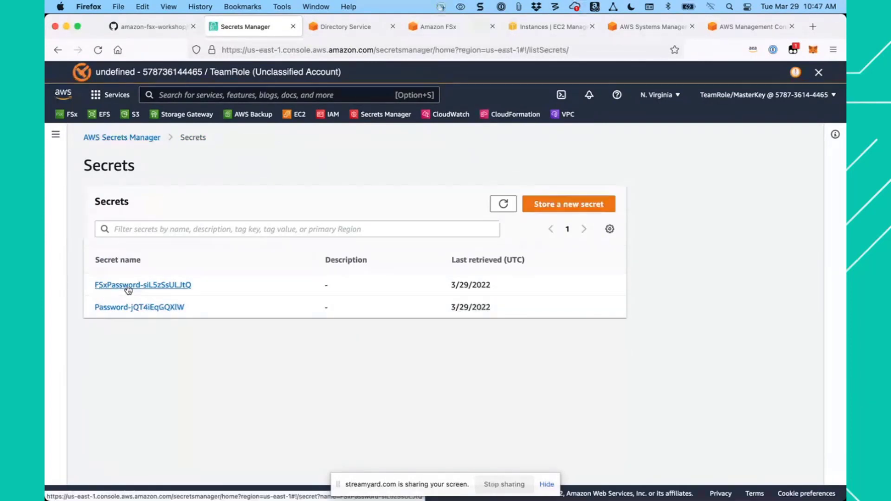
pyautogui.click(129, 285)
pyautogui.scroll(-2, 352, 367)
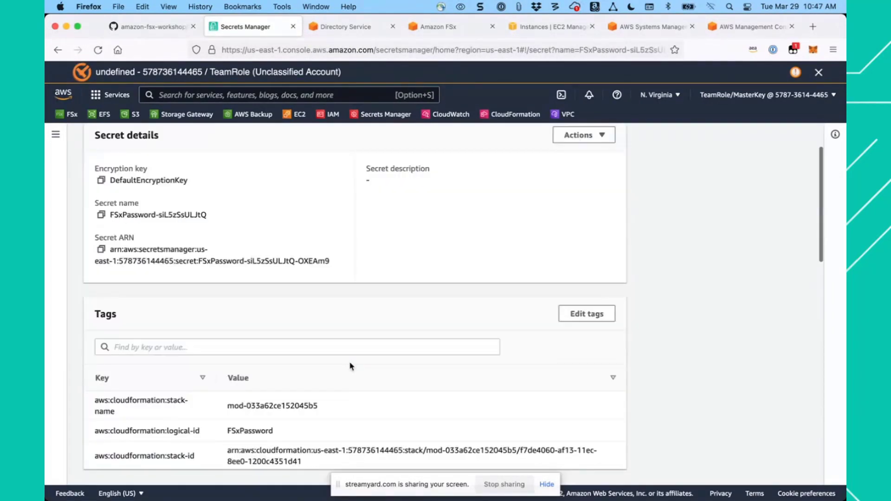
pyautogui.scroll(-2, 351, 367)
pyautogui.click(563, 410)
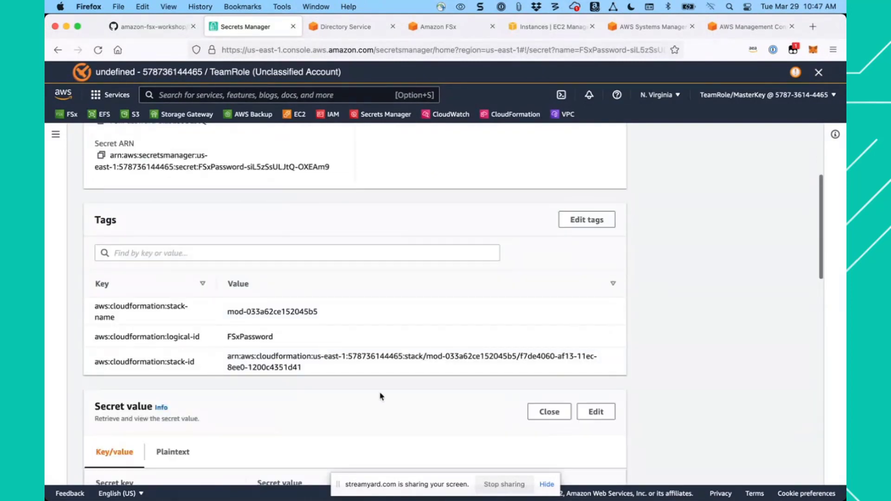
pyautogui.scroll(-5, 380, 396)
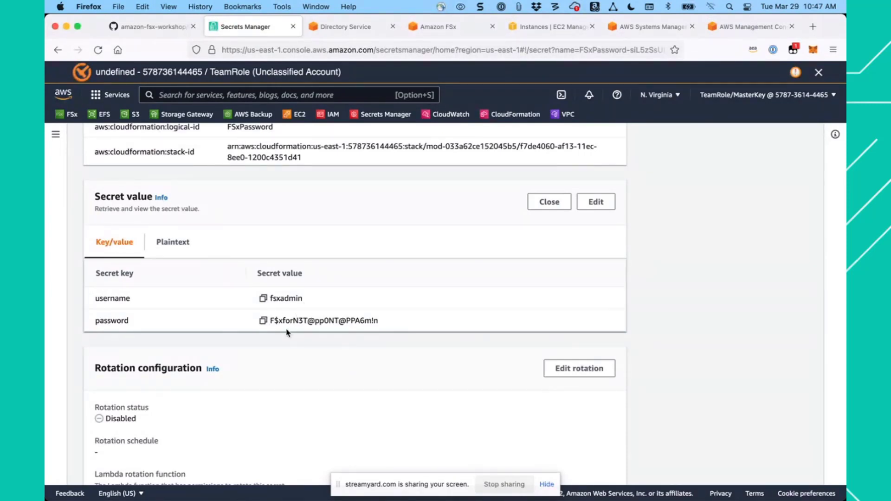
pyautogui.click(263, 321)
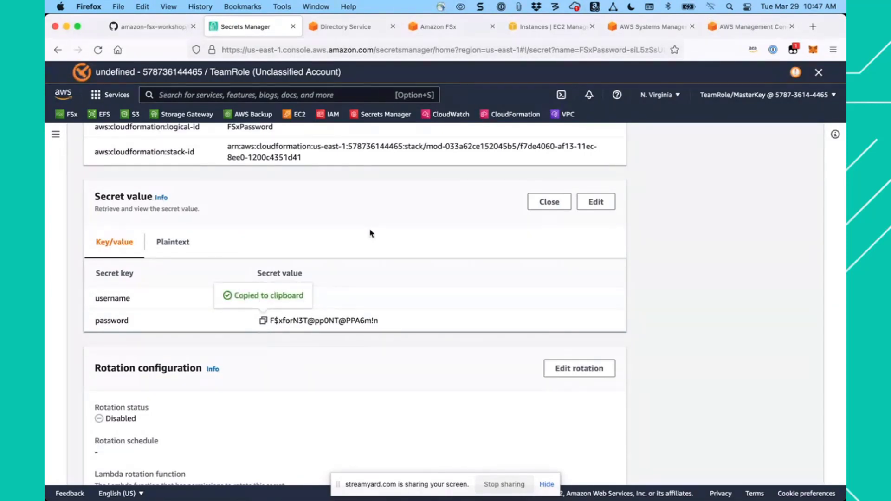
# - Return to the Session Manager terminal, rerun the SSH command to the management endpoint and log in with the FSx admin password
pyautogui.click(650, 28)
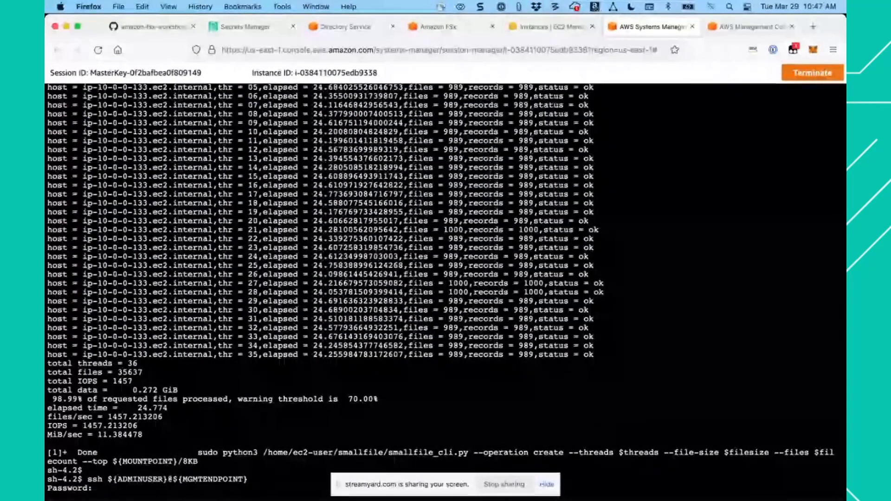
pyautogui.press('Return')
pyautogui.press('Up')
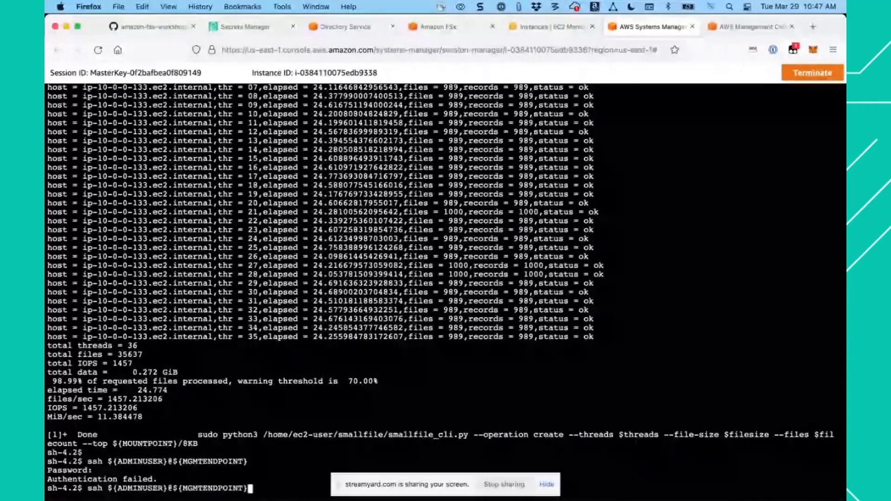
pyautogui.press('Return')
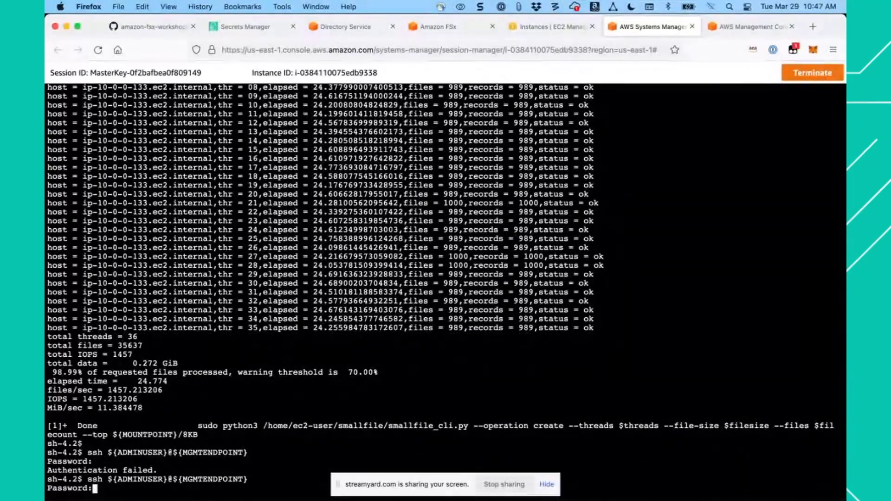
pyautogui.press('Return')
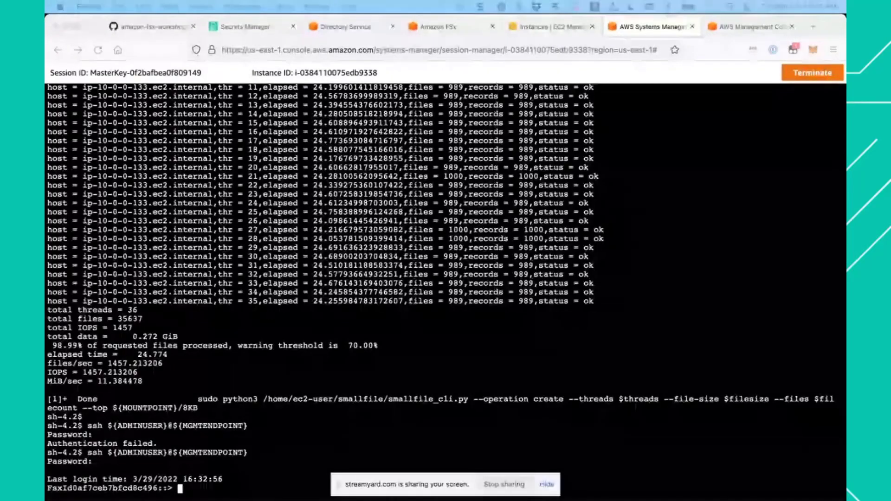
# - Check vol1's tiering policy on the cluster with the guide's command vol show -volume vol1 -fields tiering-policy
pyautogui.click(166, 30)
pyautogui.scroll(-3, 261, 307)
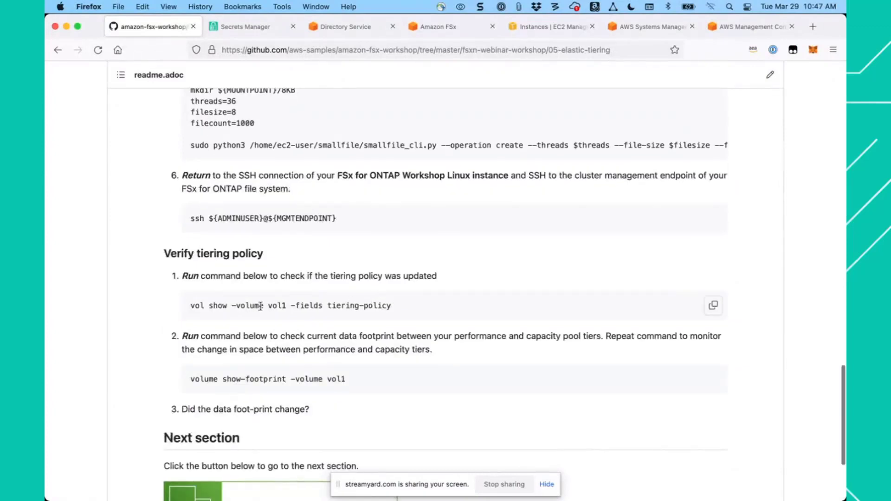
pyautogui.click(711, 308)
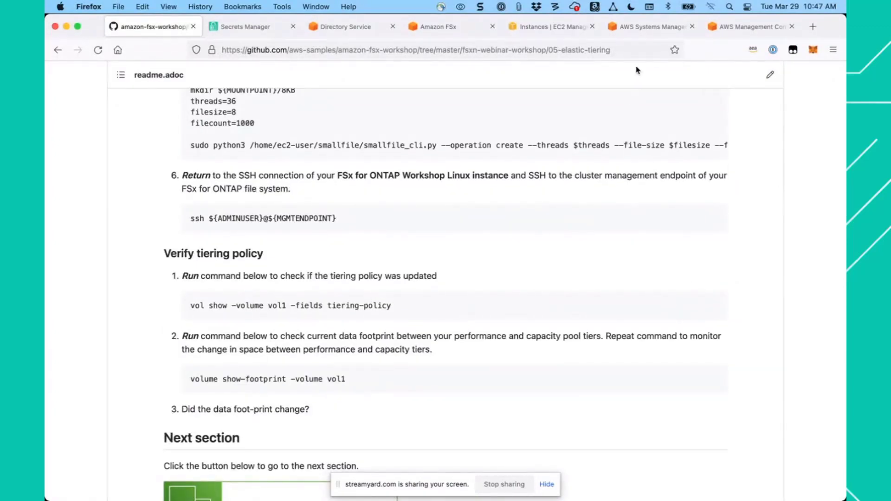
pyautogui.click(643, 31)
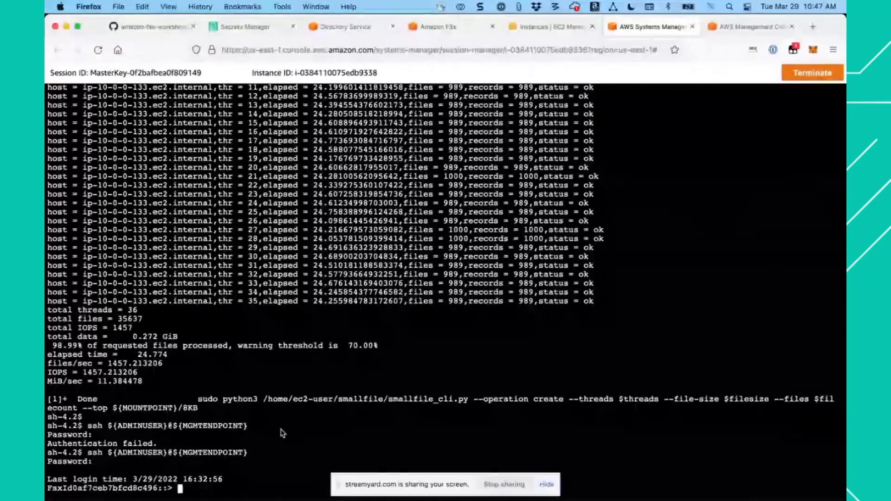
pyautogui.press('super+v')
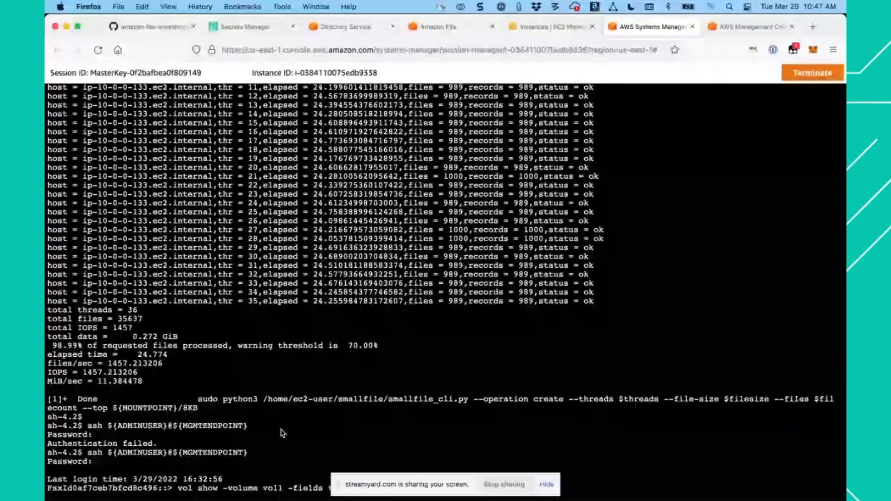
pyautogui.press('Return')
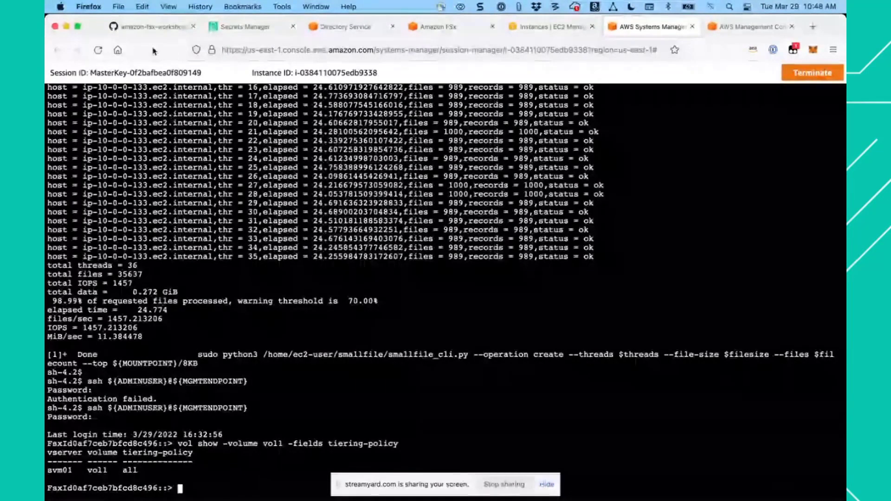
# - Check vol1's data footprint across the performance and capacity tiers with the guide's command volume show-footprint -volume vol1
pyautogui.click(161, 28)
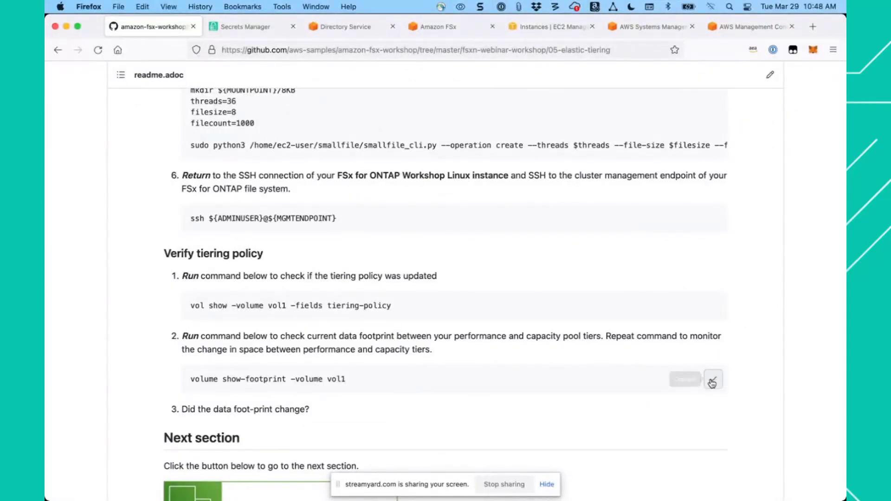
pyautogui.click(713, 380)
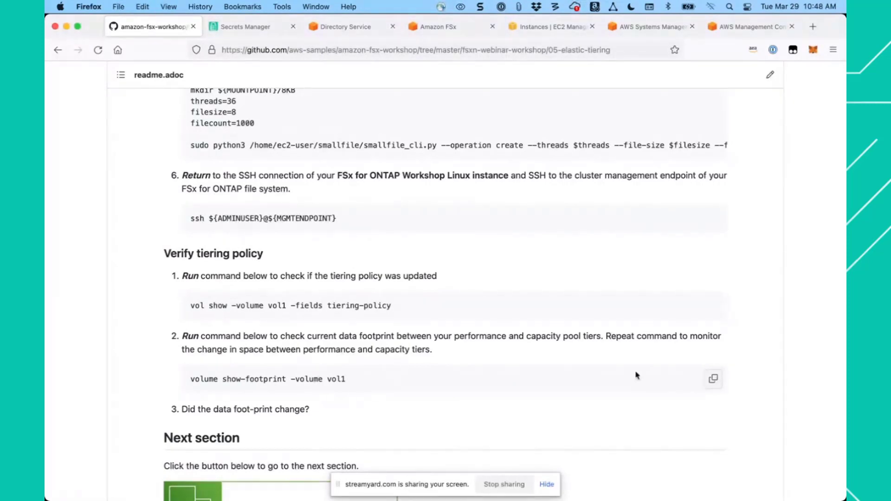
pyautogui.click(653, 27)
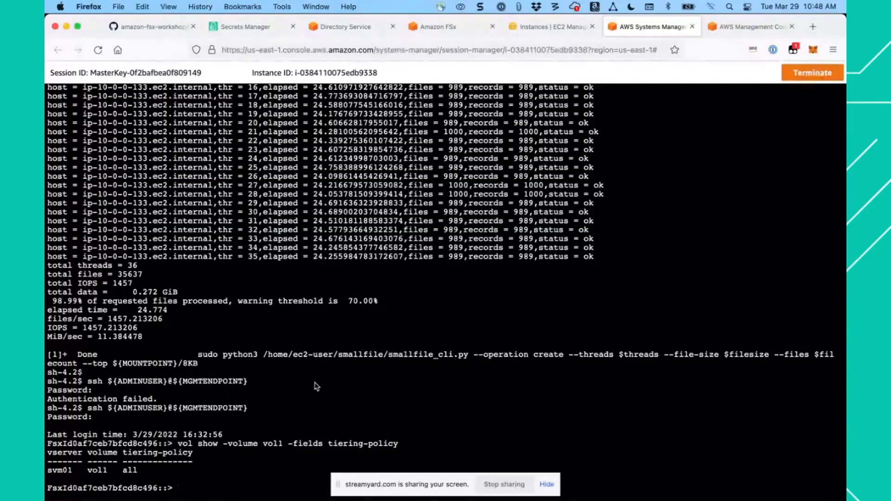
pyautogui.press('super+v')
pyautogui.press('Return')
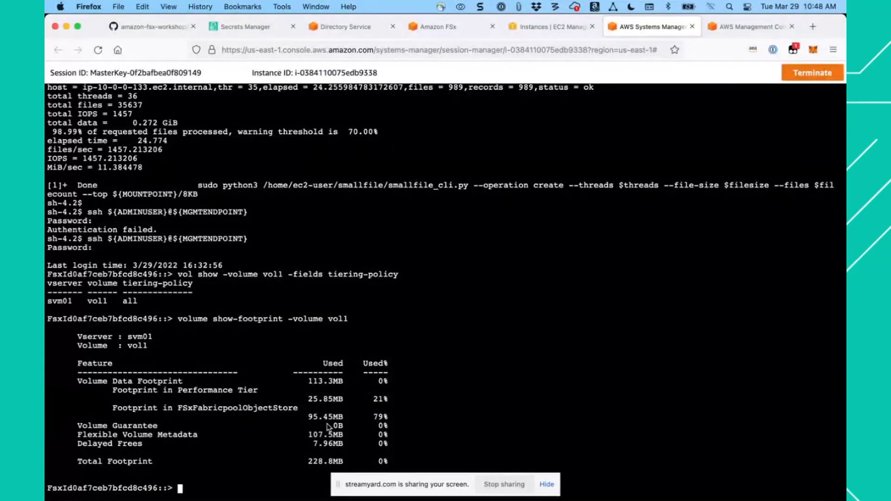
# - Repeat the volume show-footprint command for vol1 to monitor how its space shifts between the tiers
pyautogui.press('Up')
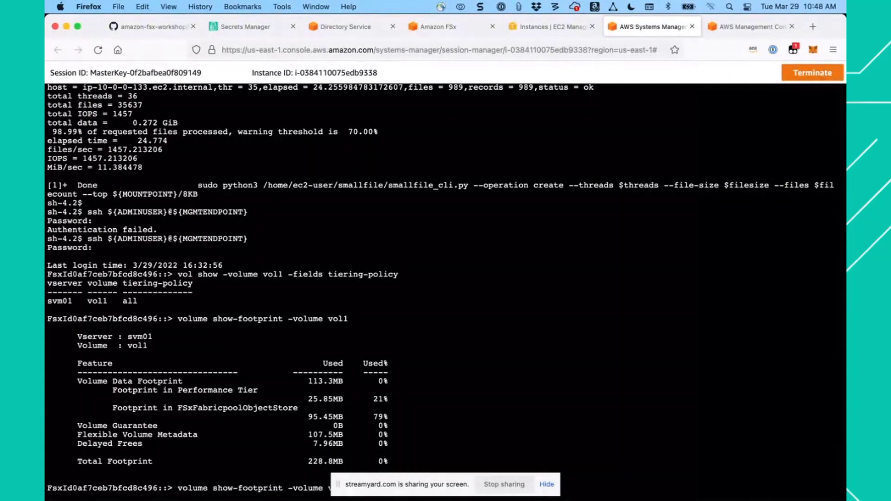
pyautogui.press('Return')
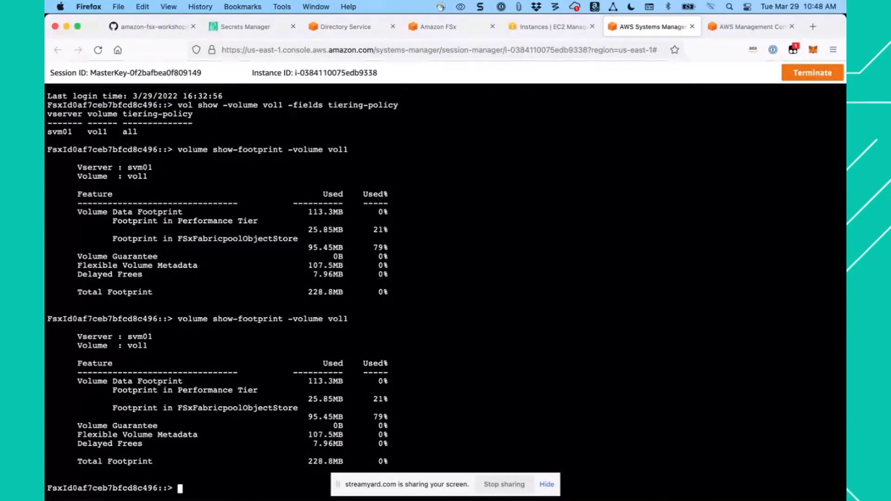
pyautogui.press('Up')
pyautogui.press('Return')
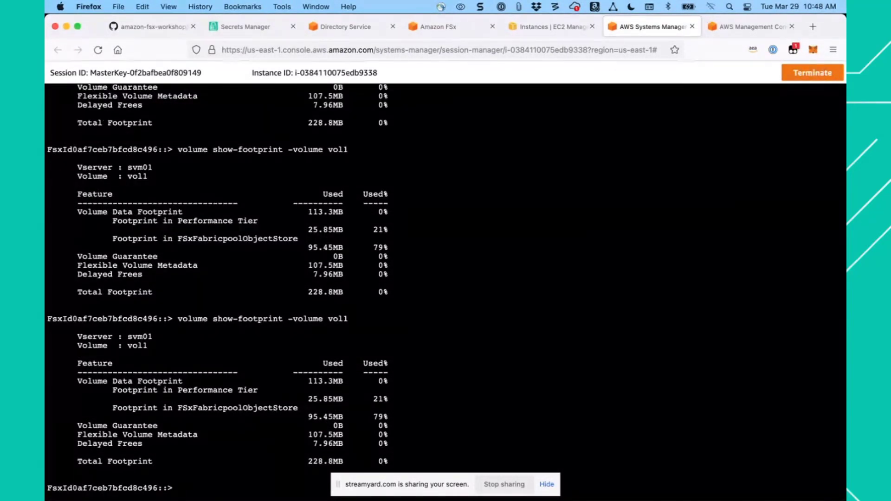
pyautogui.press('Up')
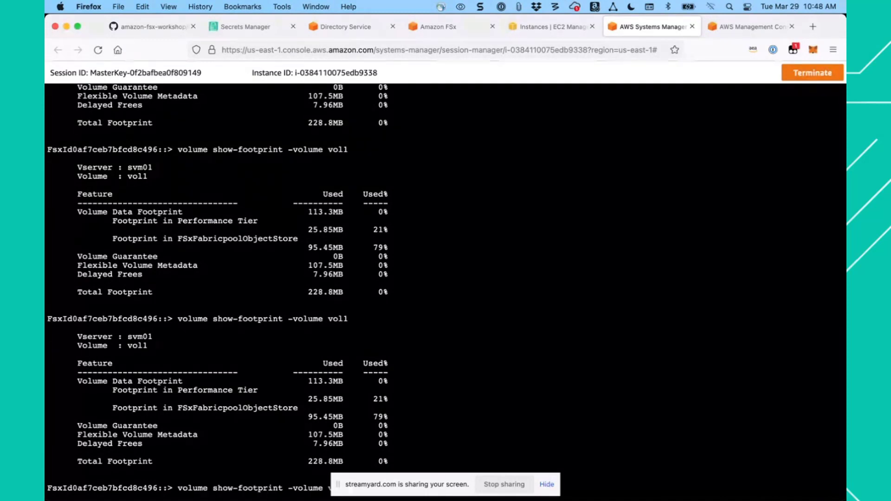
pyautogui.press('Down')
pyautogui.press('Up')
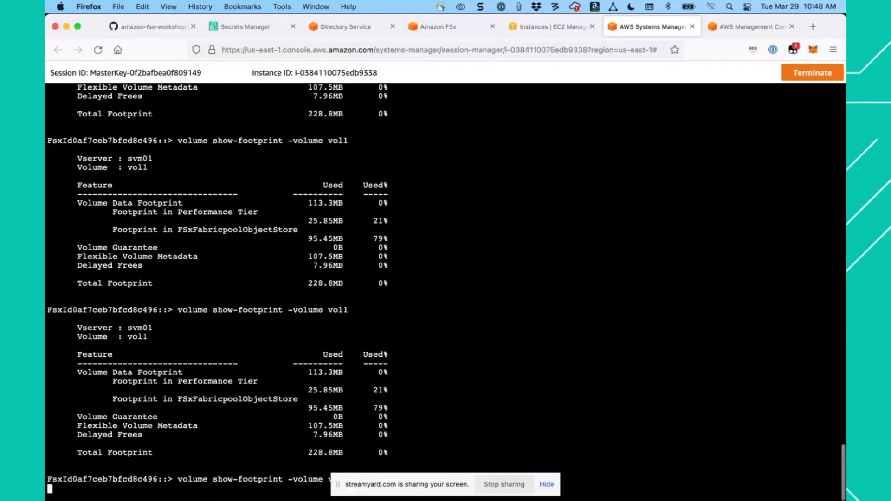
pyautogui.press('Down')
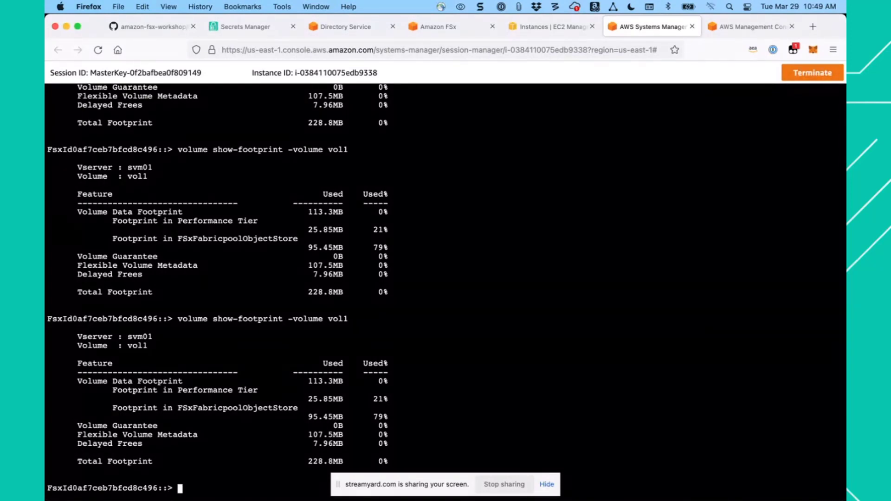
# - Open the workshop guide's next section, Storage efficiency, and go to its Summary of compression, deduplication and compaction
pyautogui.click(153, 25)
pyautogui.scroll(-5, 318, 274)
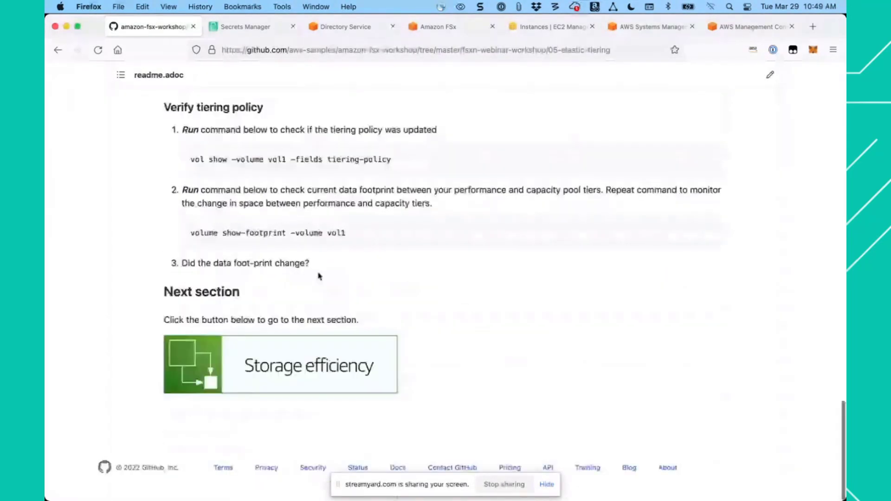
pyautogui.click(271, 369)
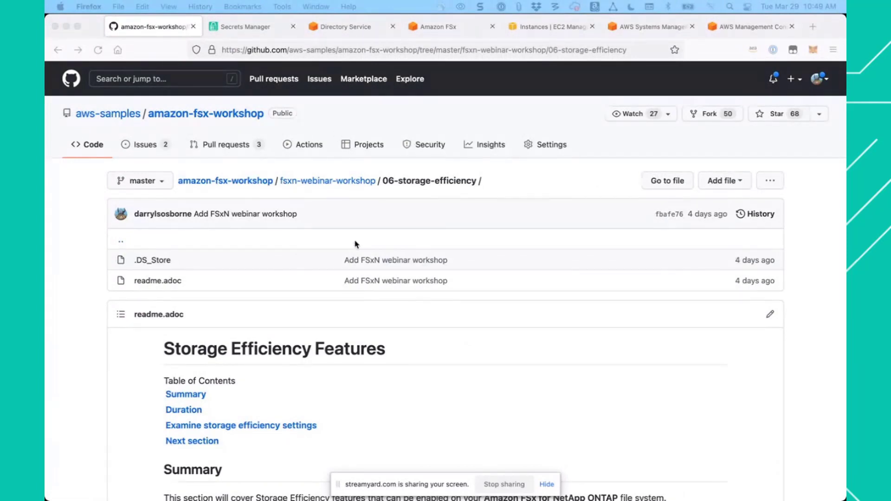
pyautogui.scroll(-4, 356, 244)
pyautogui.scroll(-2, 356, 245)
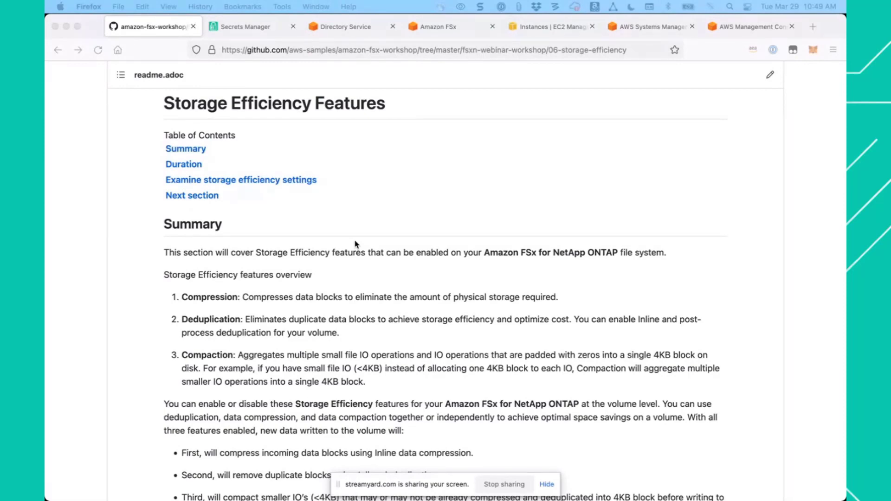
# - Check whether storage efficiency is enabled on the volume by running the guide's command volume efficiency show in the cluster session
pyautogui.scroll(-3, 356, 244)
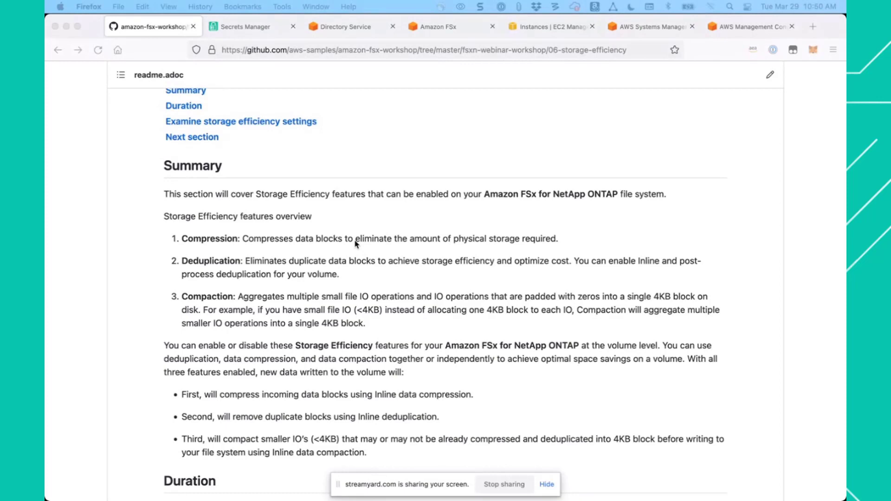
pyautogui.scroll(-5, 371, 325)
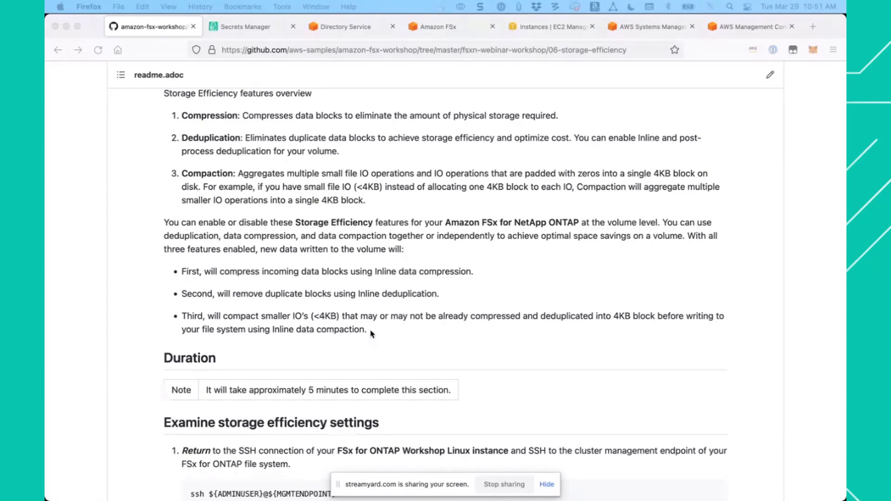
pyautogui.scroll(-5, 367, 302)
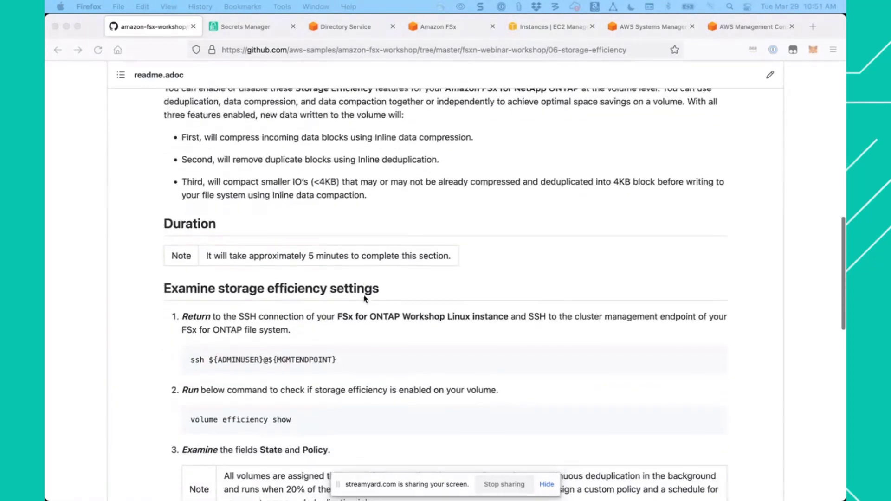
pyautogui.scroll(-2, 364, 298)
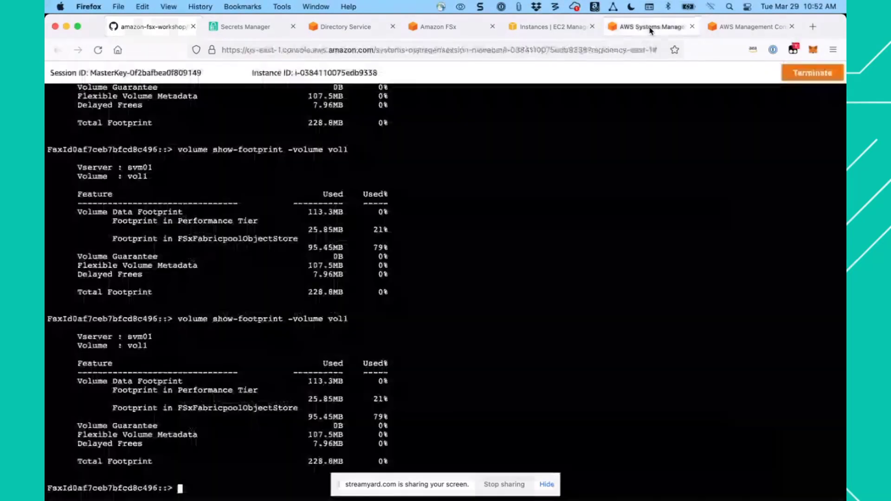
pyautogui.click(652, 31)
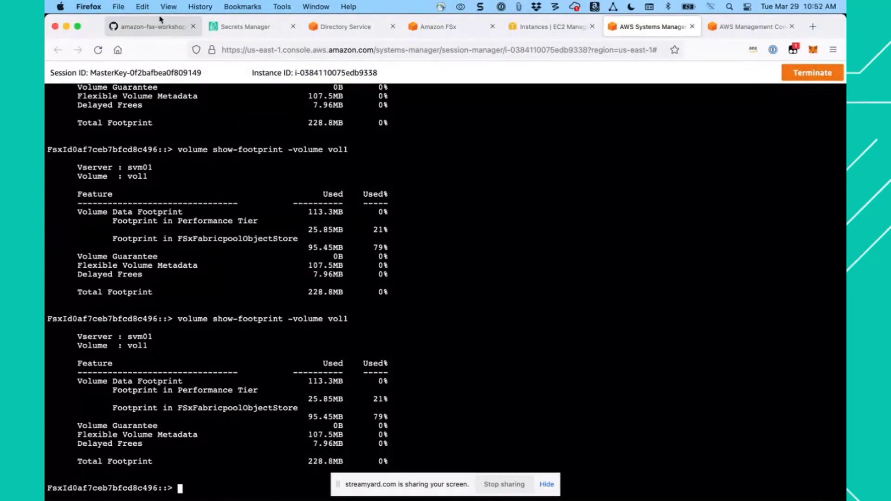
pyautogui.click(160, 26)
pyautogui.scroll(-1, 333, 249)
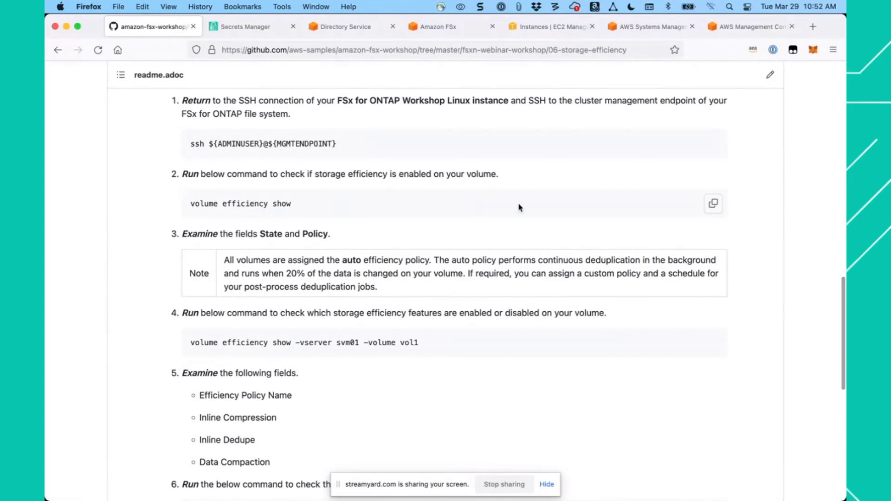
pyautogui.click(713, 204)
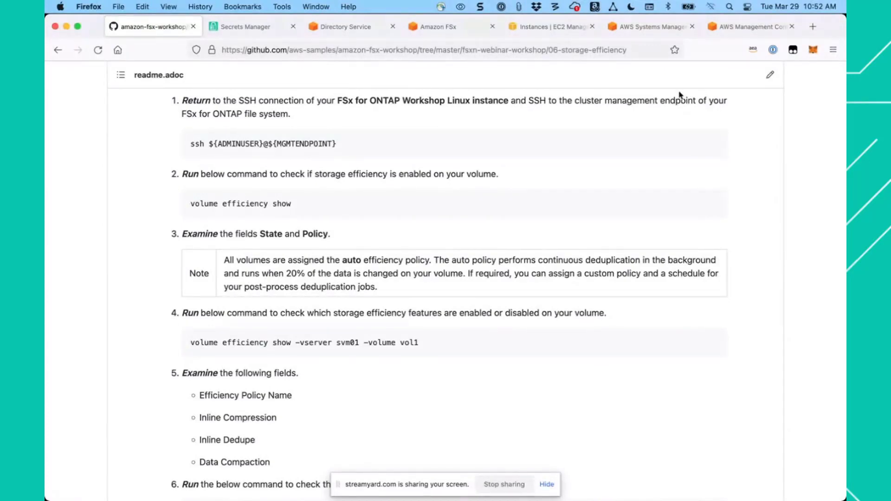
pyautogui.click(652, 27)
pyautogui.press('super+v')
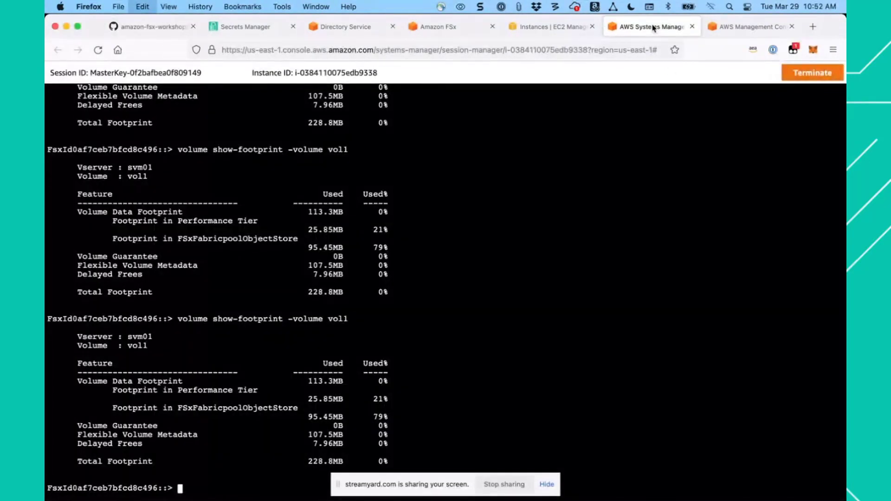
pyautogui.press('Return')
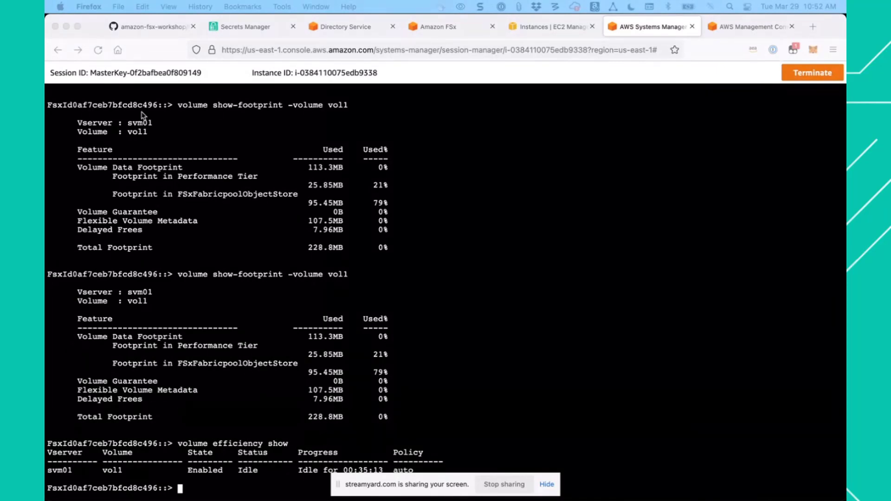
# - Check which storage efficiency features are enabled on vol1 with the guide's command volume efficiency show -vserver svm01 -volume vol1
pyautogui.click(145, 28)
pyautogui.scroll(-3, 378, 331)
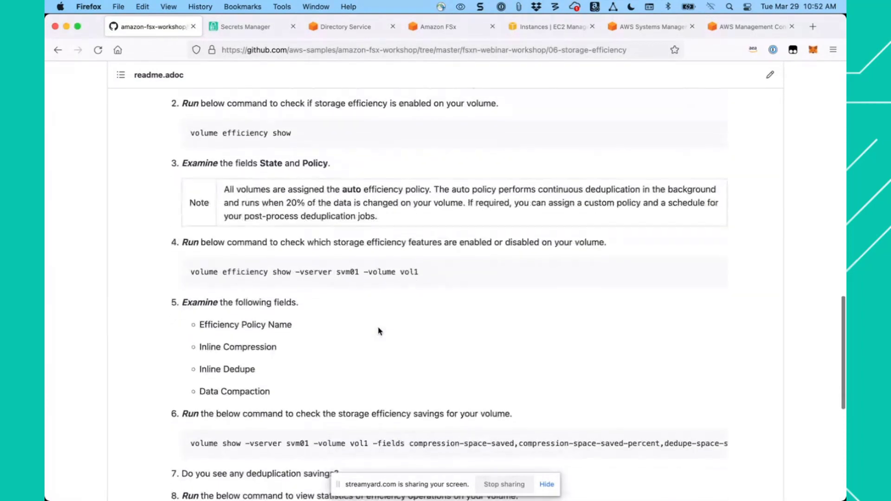
pyautogui.scroll(1, 378, 331)
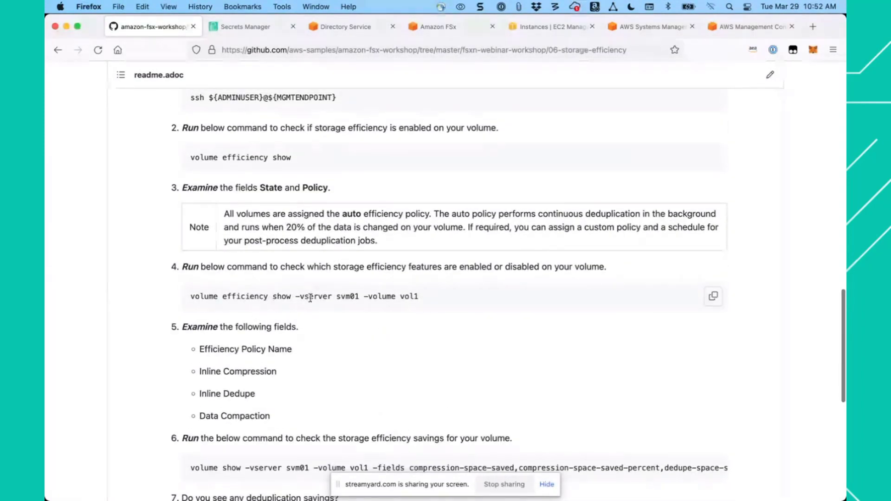
pyautogui.click(713, 297)
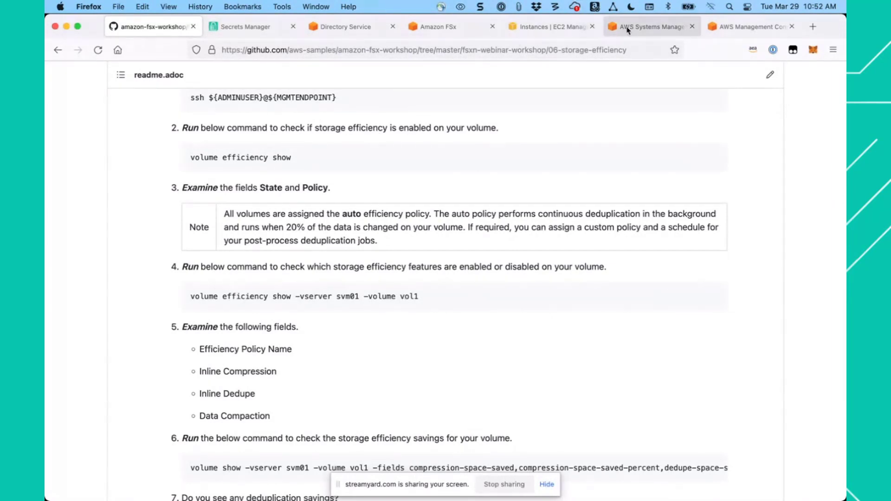
pyautogui.click(630, 27)
pyautogui.press('super+v')
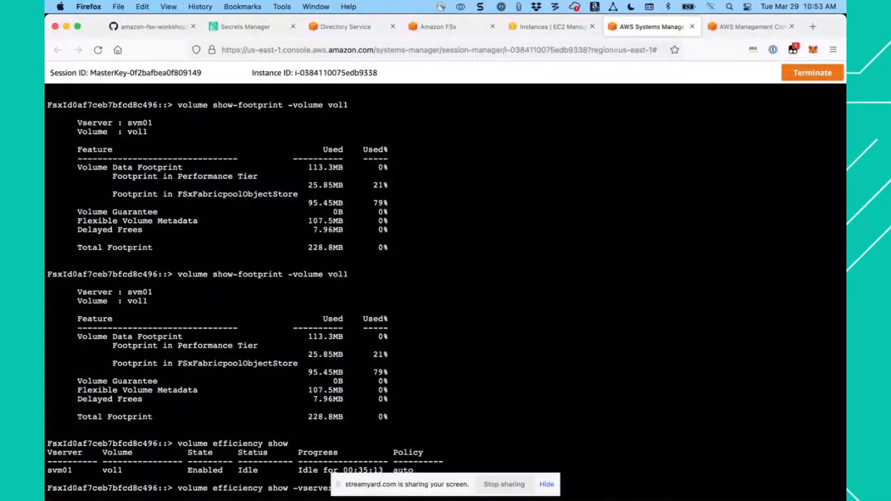
pyautogui.press('Return')
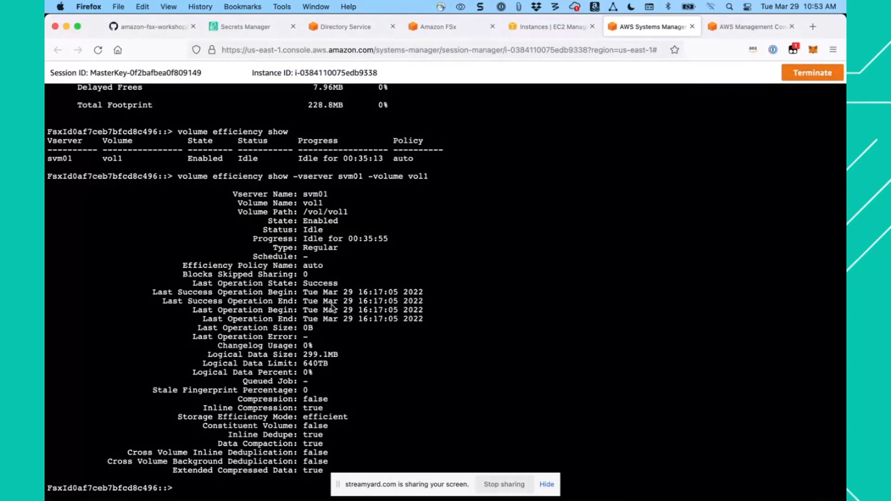
# - Check vol1's savings on svm01 with the guide's volume show command for the compression and dedupe space-saved and space-saved-percent fields
pyautogui.click(151, 29)
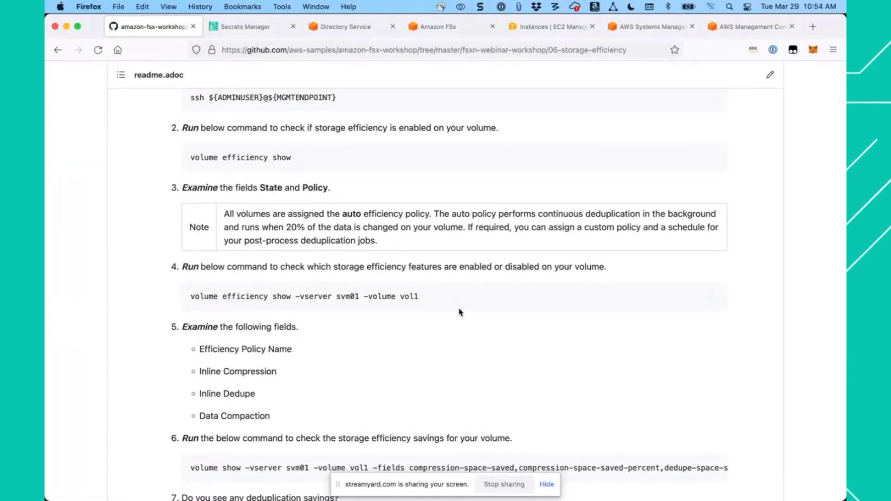
pyautogui.scroll(-4, 491, 357)
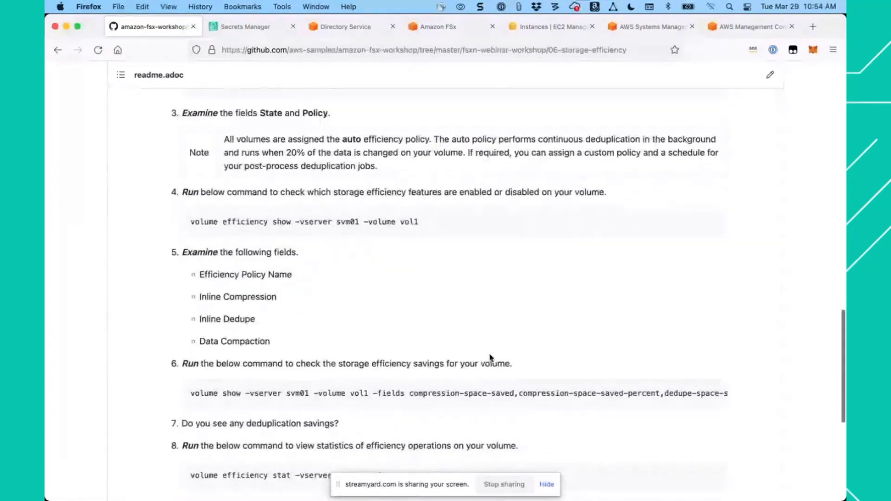
pyautogui.scroll(-3, 490, 355)
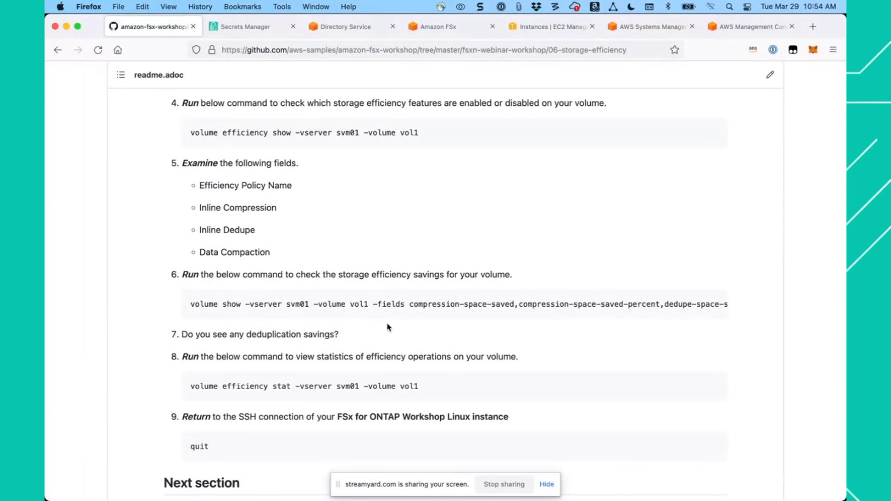
pyautogui.moveTo(511, 312)
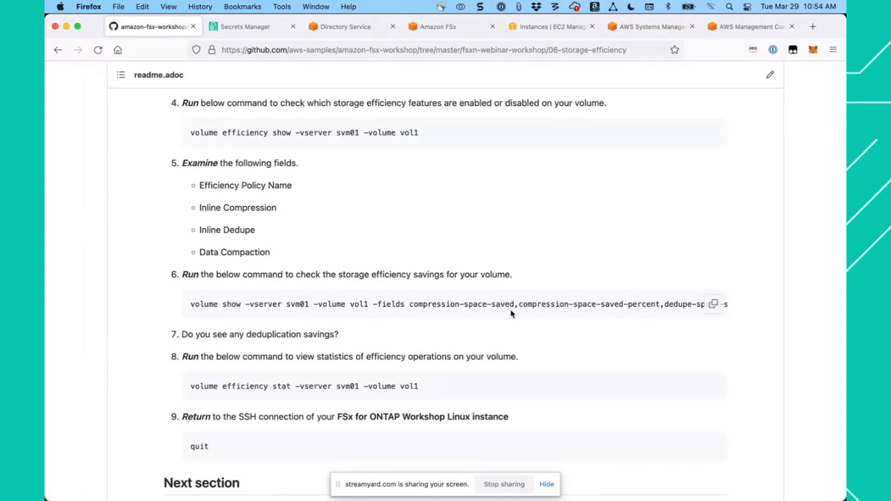
pyautogui.click(714, 306)
pyautogui.click(647, 28)
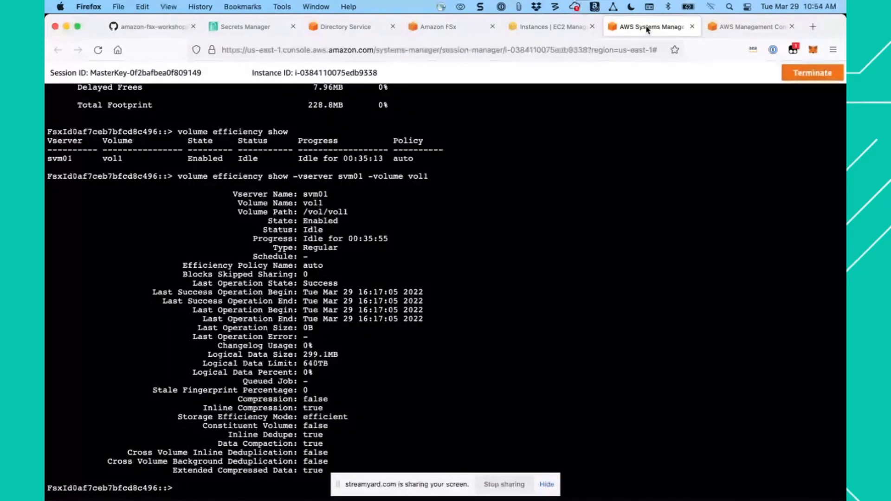
pyautogui.press('super+v')
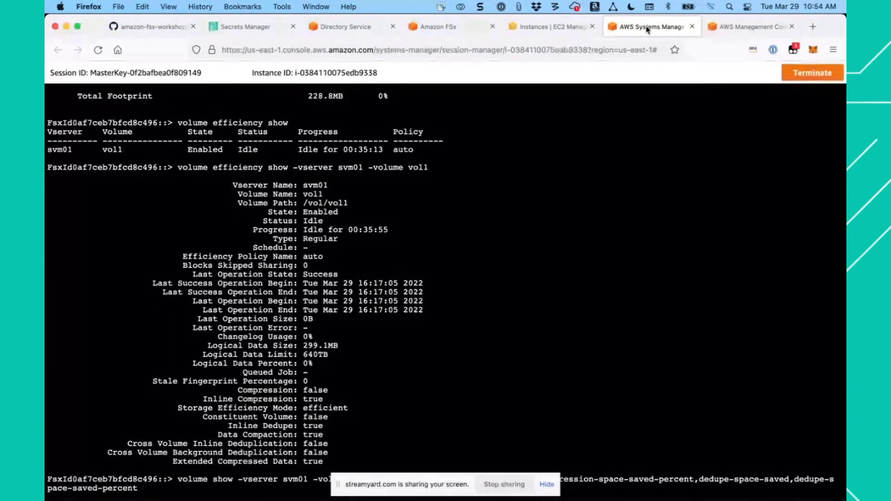
pyautogui.press('Return')
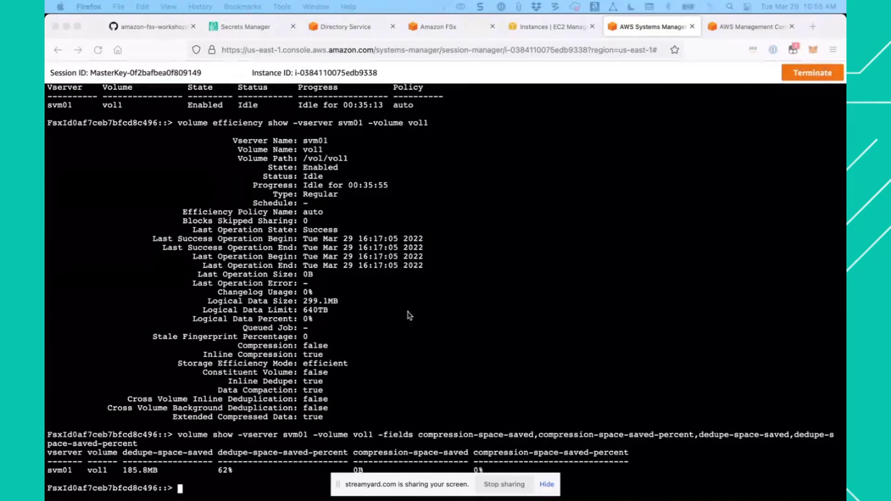
# - View vol1's efficiency operation statistics with the guide's command volume efficiency stat -vserver svm01 -volume vol1
pyautogui.click(429, 328)
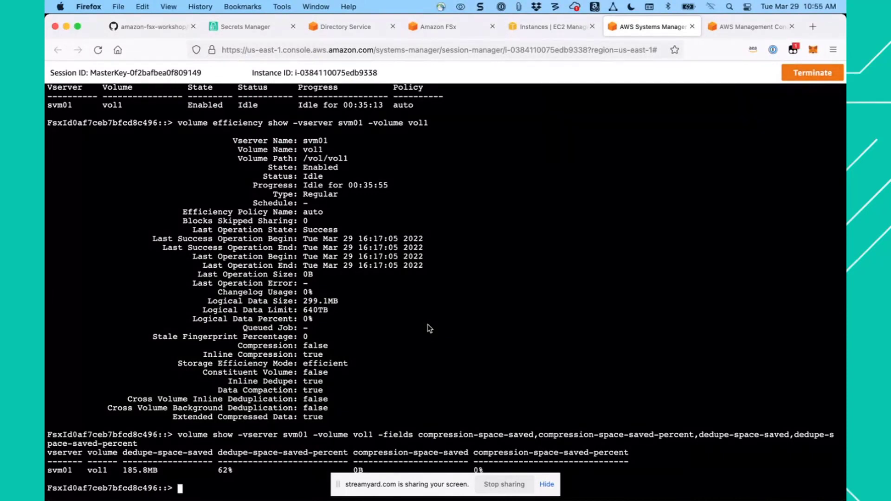
pyautogui.click(152, 28)
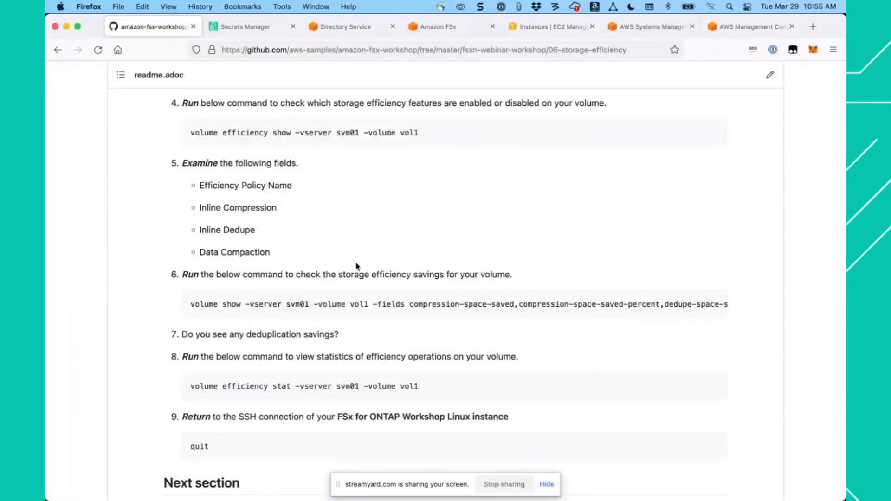
pyautogui.scroll(-2, 384, 330)
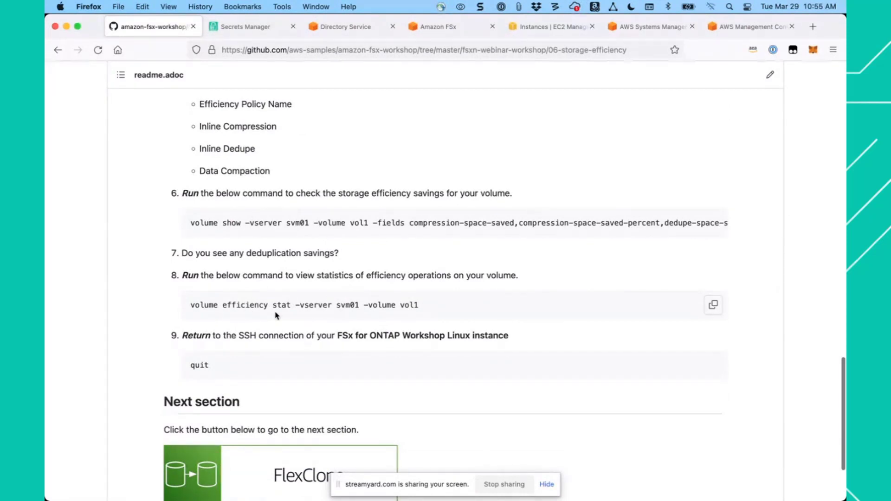
pyautogui.click(713, 302)
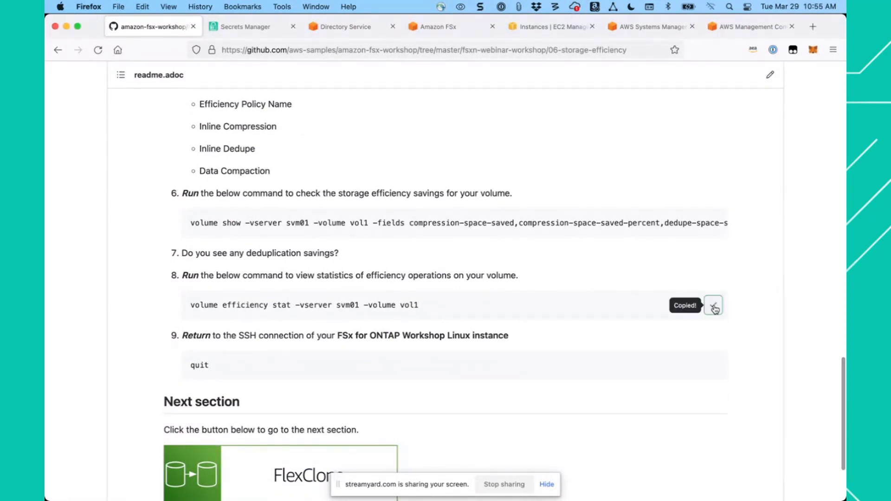
pyautogui.click(637, 30)
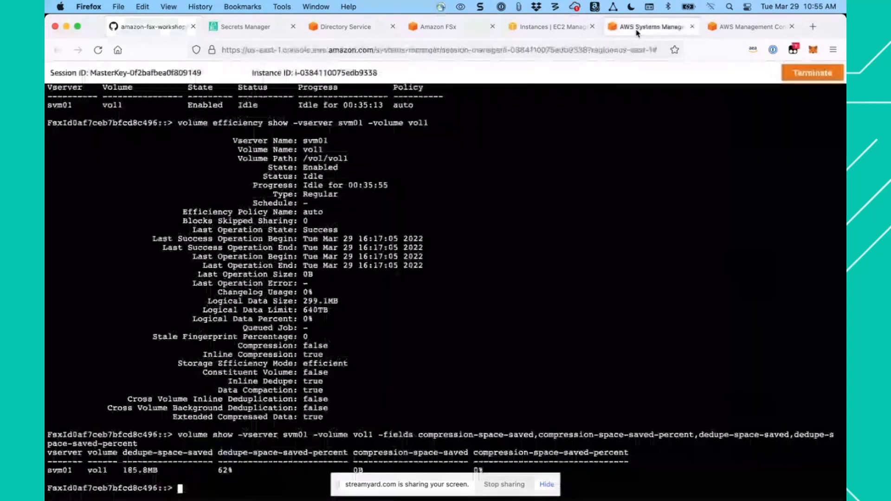
pyautogui.press('super+v')
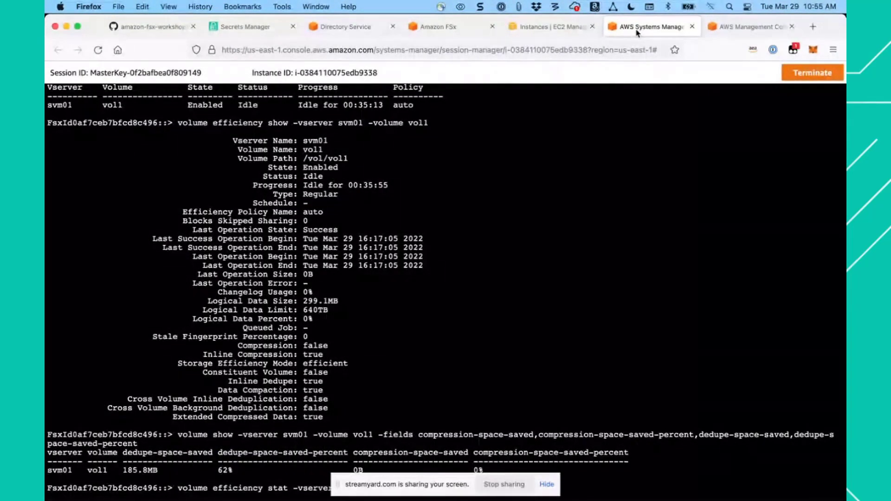
pyautogui.press('Return')
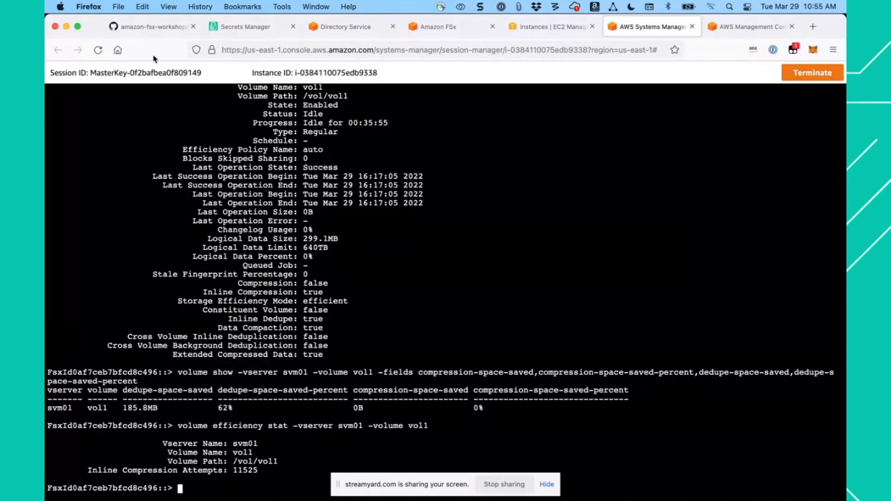
# - Open the workshop guide's next section, FlexClone, and go to the data generation script in its FlexClone steps
pyautogui.click(153, 26)
pyautogui.scroll(-5, 353, 316)
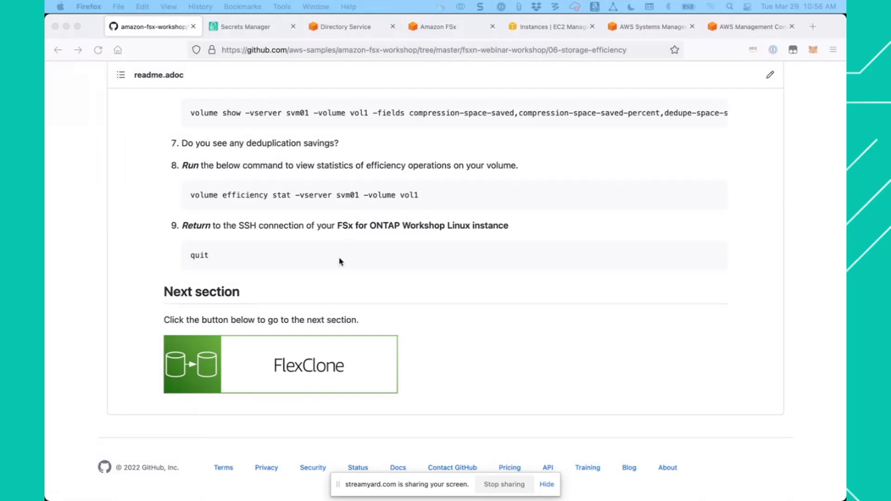
pyautogui.click(288, 371)
pyautogui.click(278, 370)
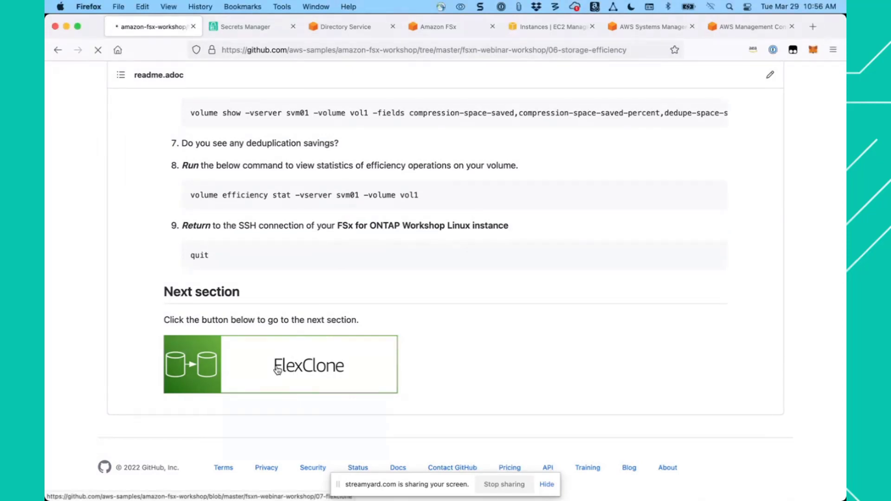
pyautogui.scroll(-10, 277, 370)
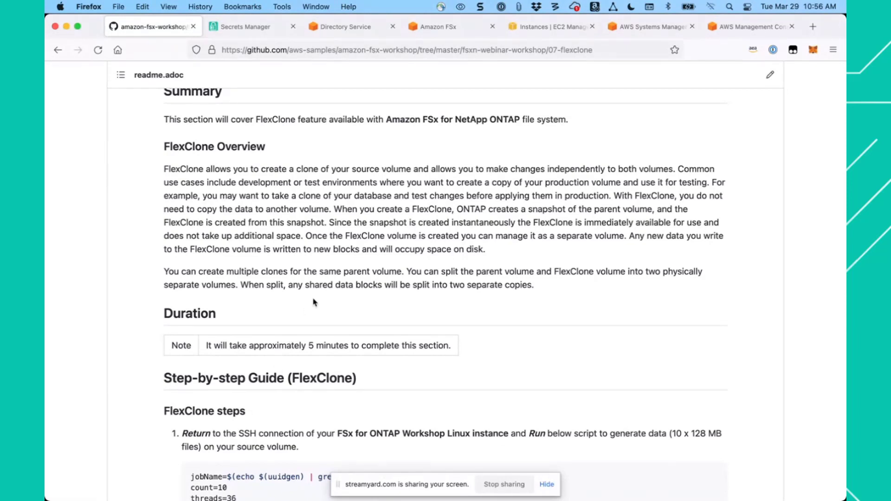
pyautogui.scroll(-5, 314, 302)
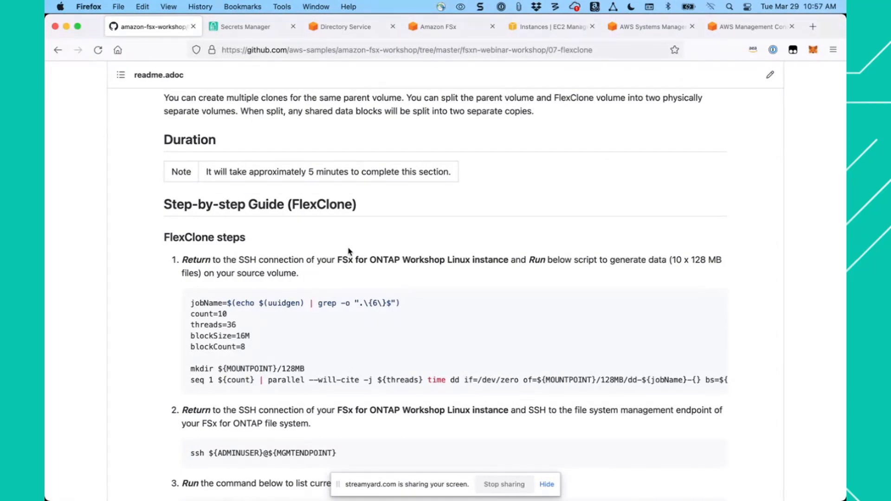
pyautogui.scroll(-2, 349, 251)
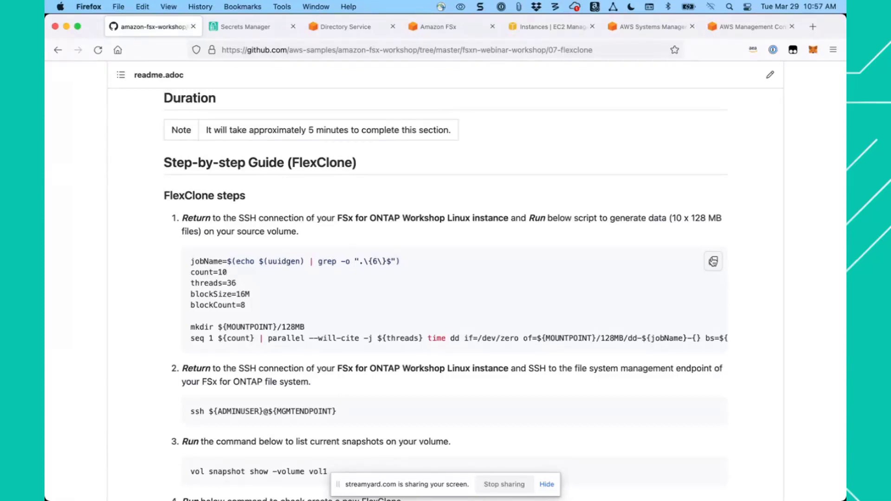
# - Copy the guide's script that generates 10 x 128 MB files, and quit the cluster SSH session to return to the Linux instance's shell
pyautogui.click(713, 261)
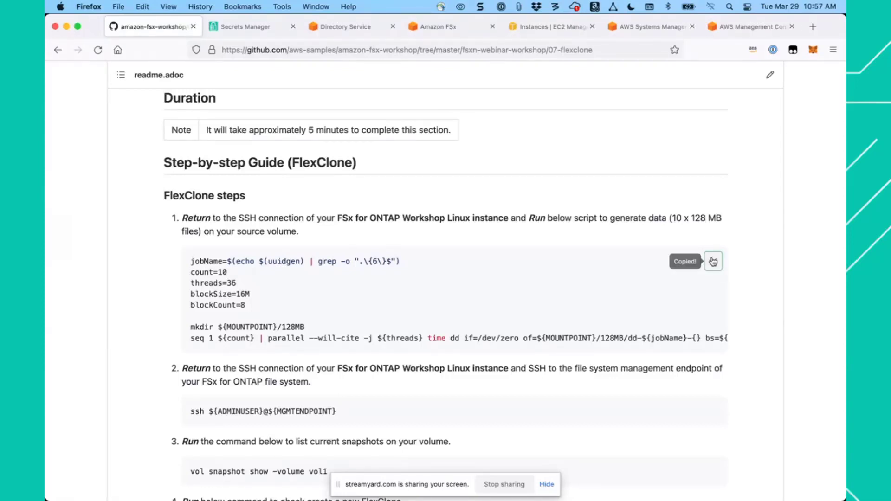
pyautogui.click(643, 29)
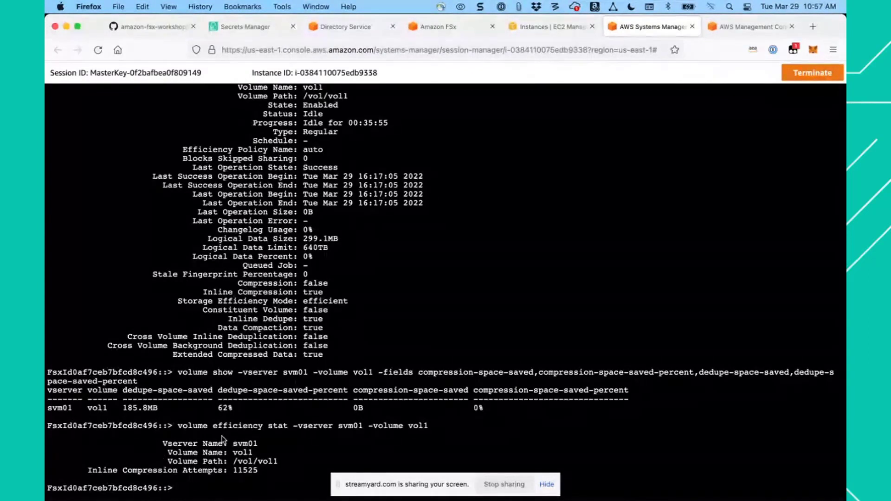
pyautogui.write('quit')
pyautogui.press('Return')
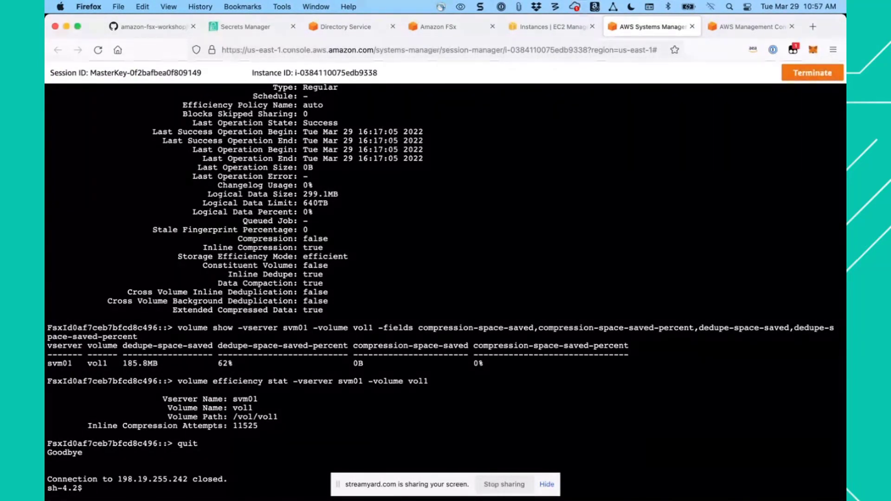
# - Run the copied script in the Linux shell to generate 10 x 128 MB files under ${MOUNTPOINT}/128MB, and review its output
pyautogui.press('super+v')
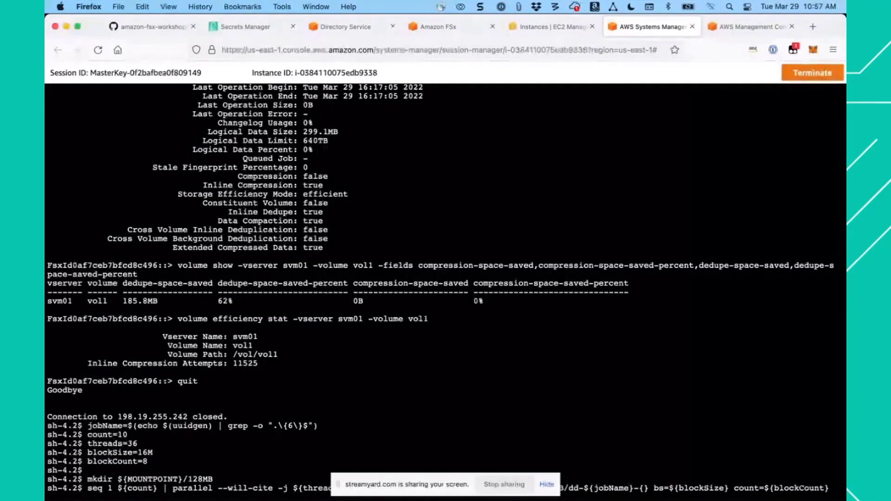
pyautogui.press('Return')
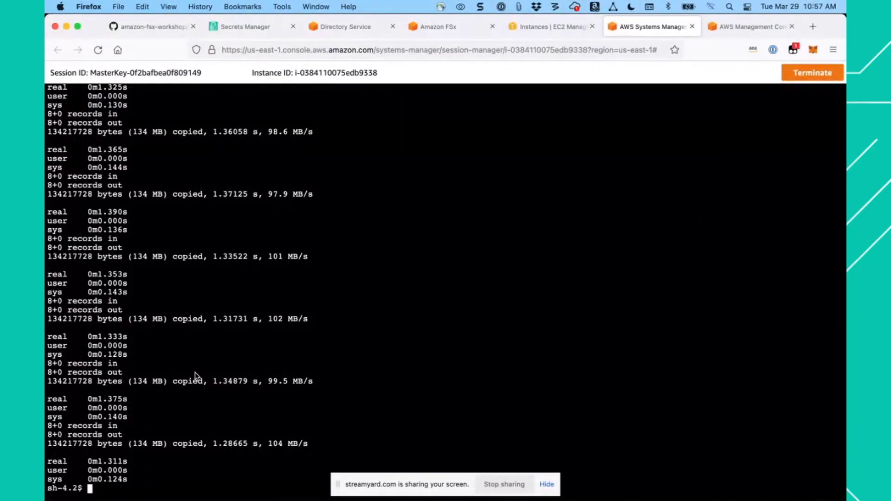
pyautogui.scroll(5, 233, 290)
pyautogui.scroll(10, 233, 291)
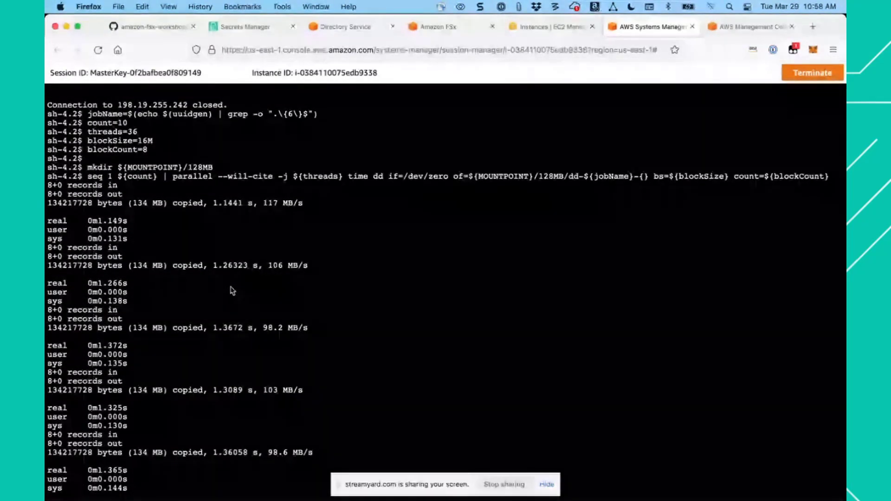
pyautogui.scroll(-13, 233, 291)
pyautogui.scroll(-2, 233, 291)
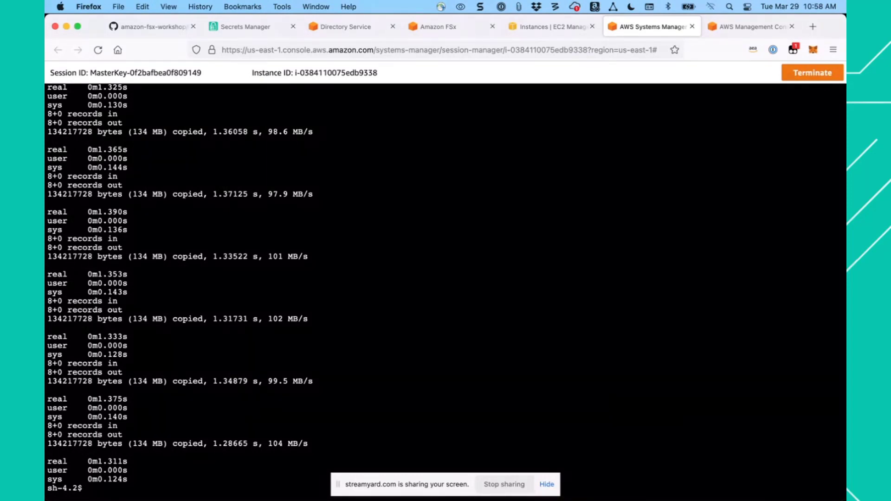
# - Start an SSH connection to the file system's management endpoint with the guide's command ssh ${ADMINUSER}@${MGMTENDPOINT}
pyautogui.click(158, 27)
pyautogui.scroll(-3, 361, 262)
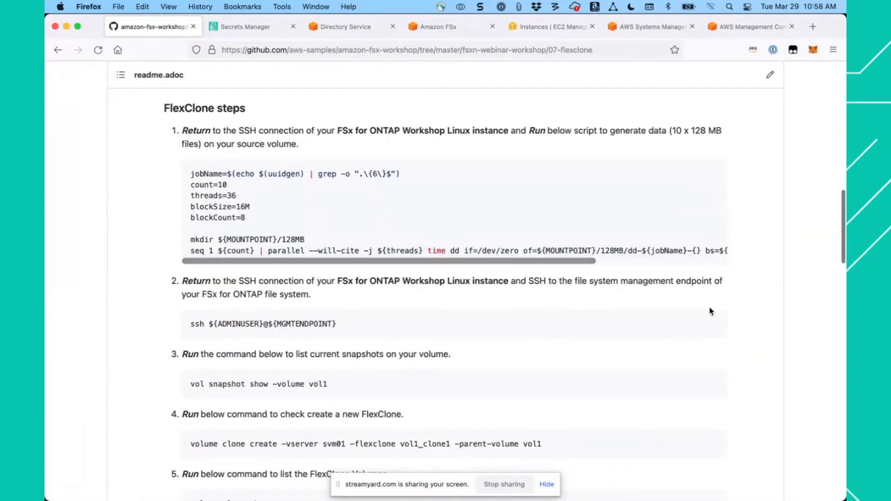
pyautogui.click(714, 326)
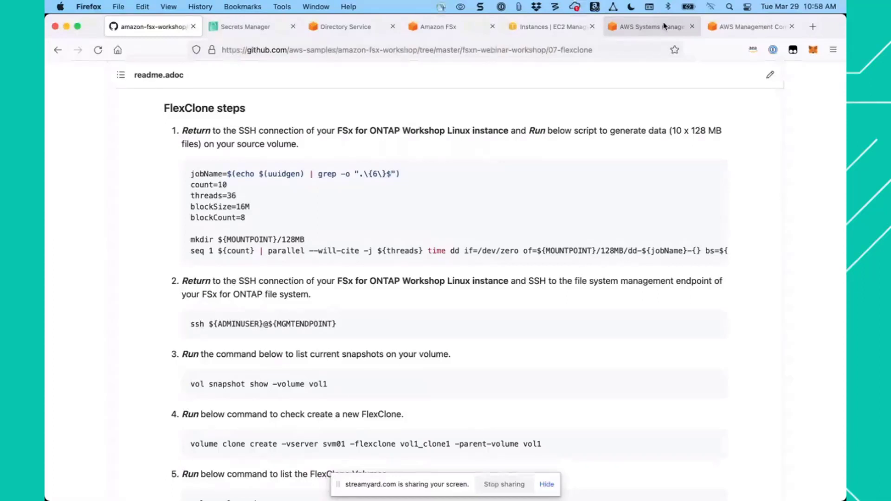
pyautogui.click(653, 26)
pyautogui.press('super+v')
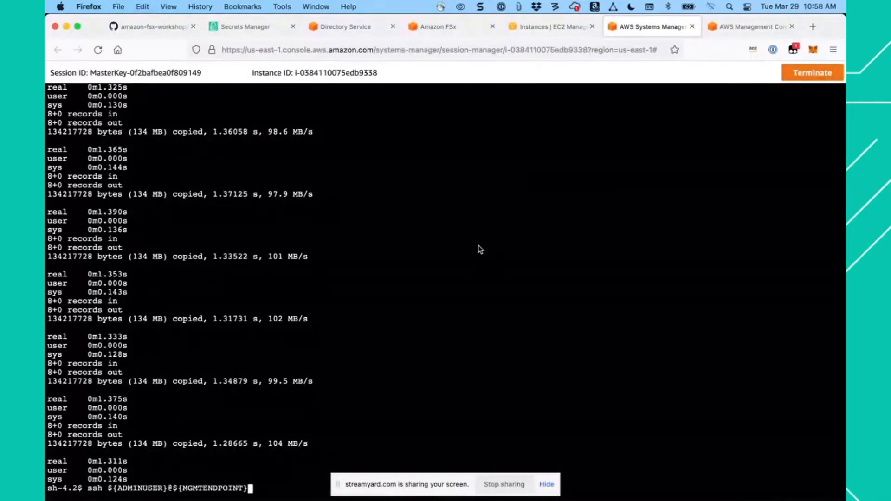
pyautogui.press('Return')
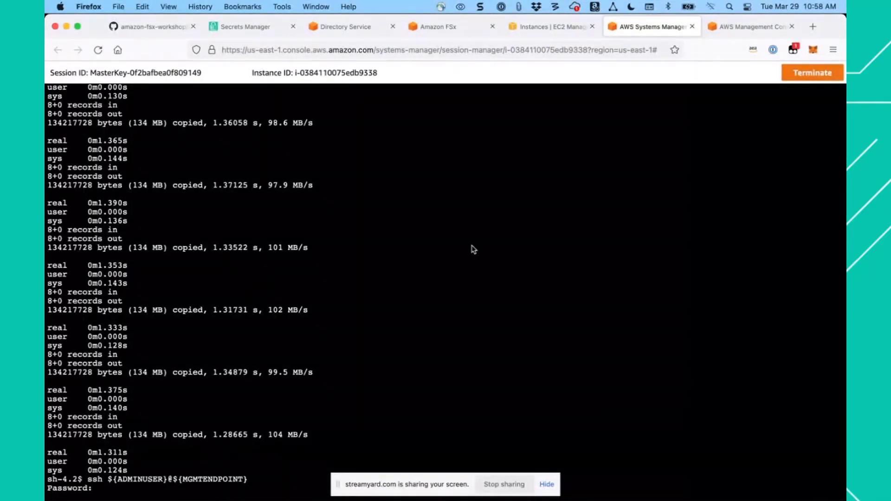
# - Copy the FSx admin password from Secrets Manager and enter it at the SSH password prompt to log in to the cluster
pyautogui.click(246, 27)
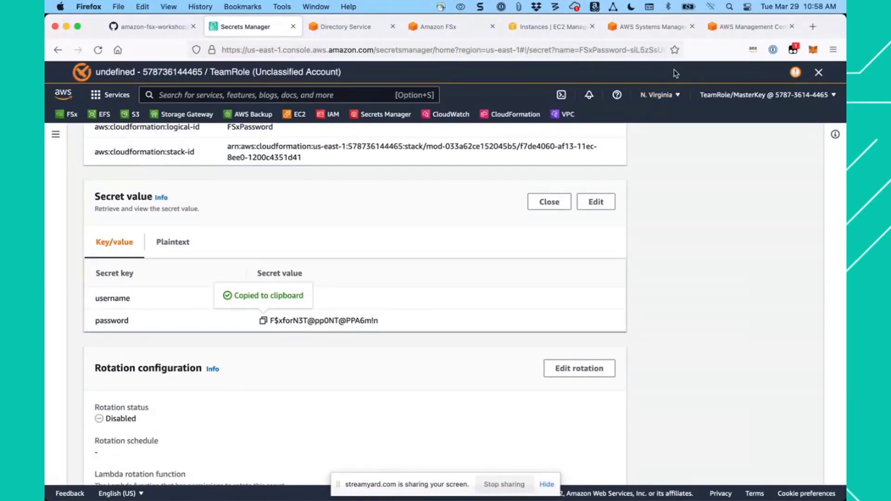
pyautogui.click(655, 28)
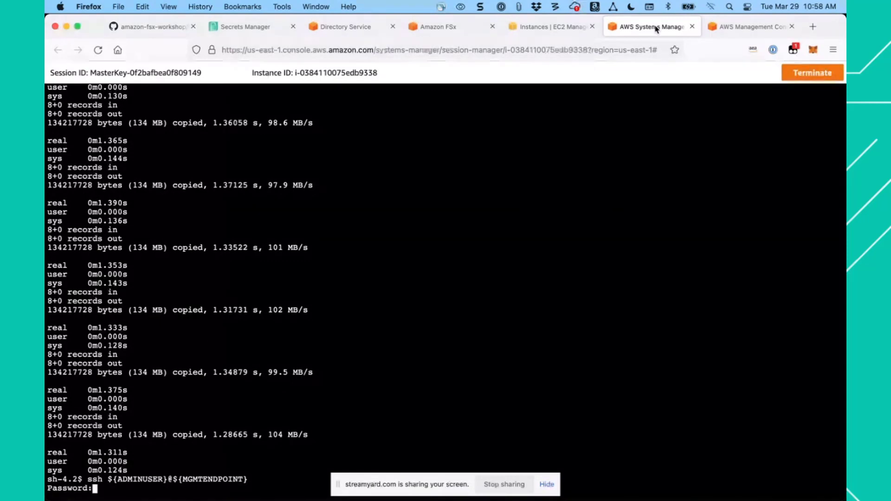
pyautogui.press('super+v')
pyautogui.press('Return')
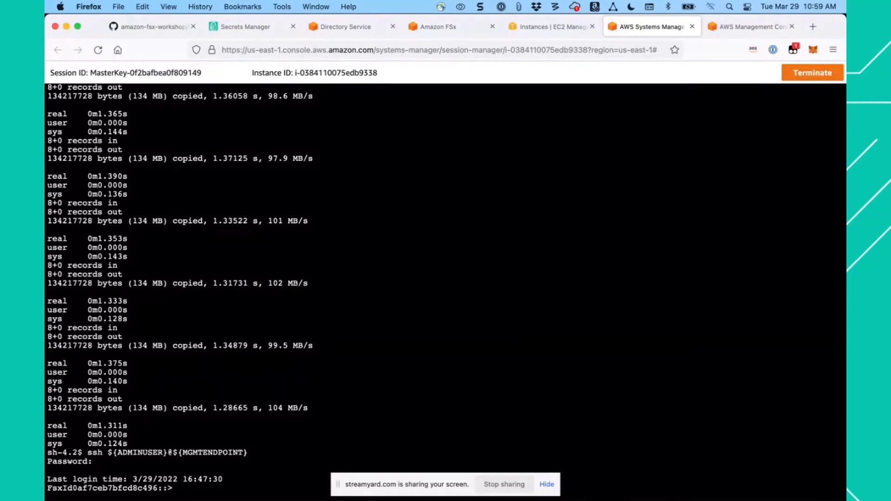
# - List the current snapshots on vol1 with the guide's command vol snapshot show -volume vol1
pyautogui.click(165, 28)
pyautogui.scroll(-3, 448, 227)
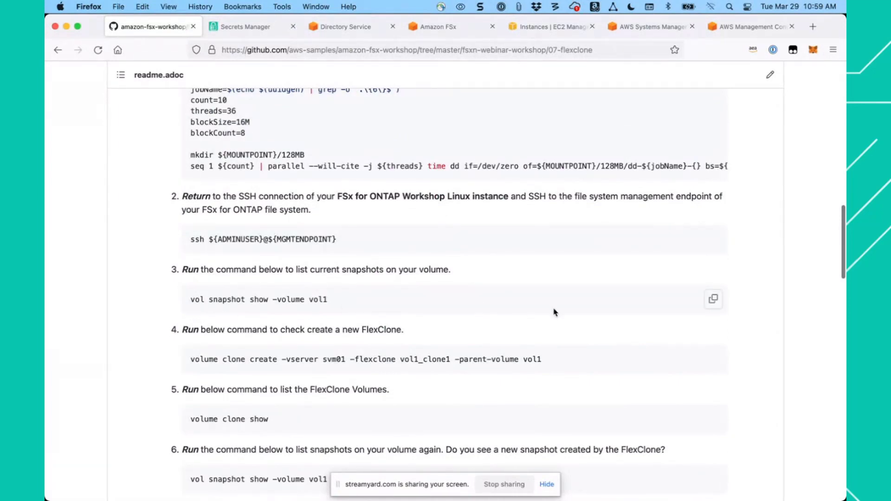
pyautogui.click(714, 301)
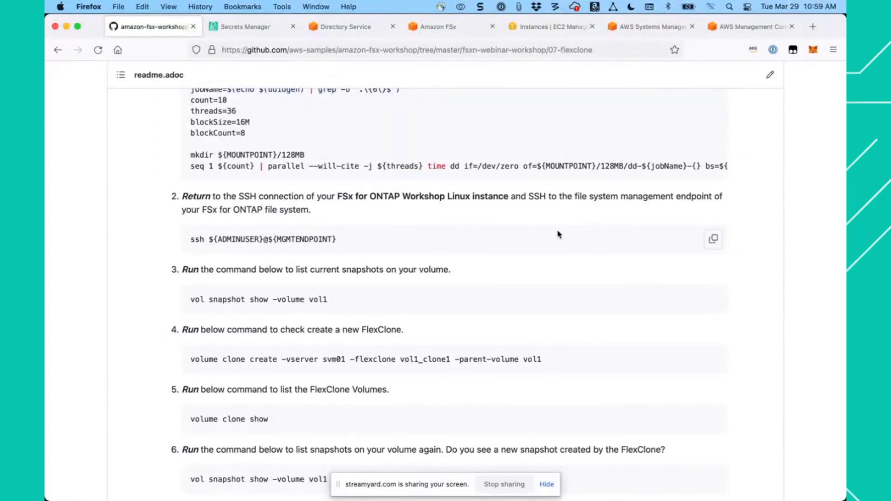
pyautogui.click(645, 30)
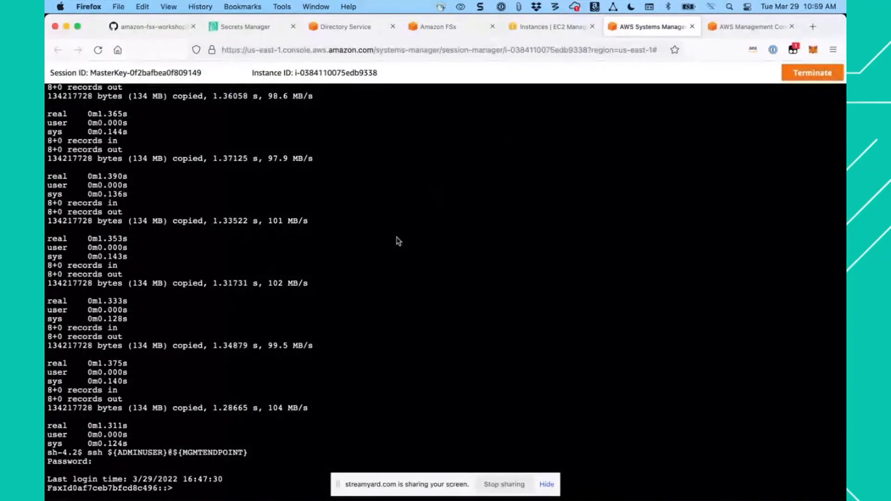
pyautogui.press('super+v')
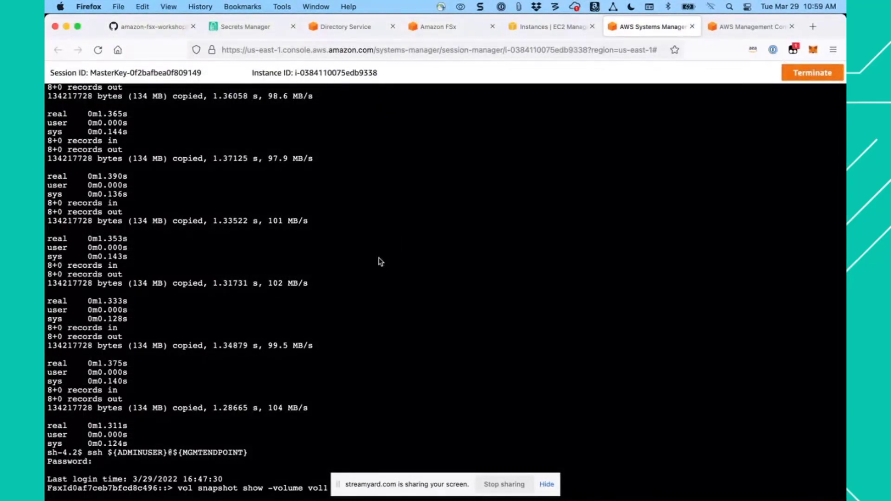
pyautogui.press('Return')
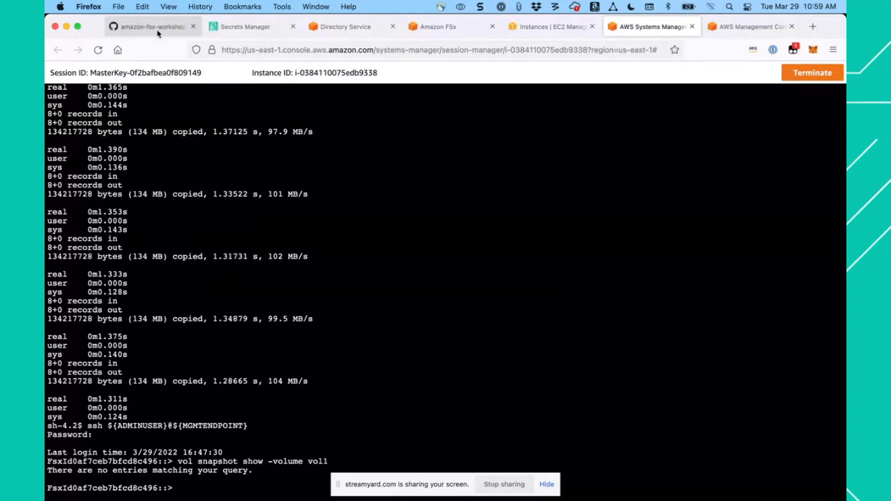
# - Create the FlexClone vol1_clone1 from parent volume vol1 on svm01 with the guide's volume clone create command
pyautogui.click(139, 27)
pyautogui.scroll(-2, 368, 263)
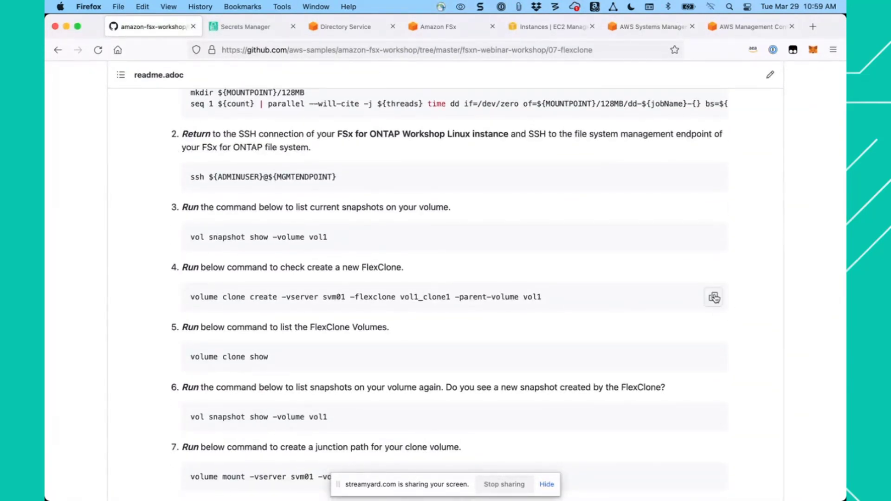
pyautogui.click(714, 299)
pyautogui.click(714, 299)
pyautogui.click(650, 26)
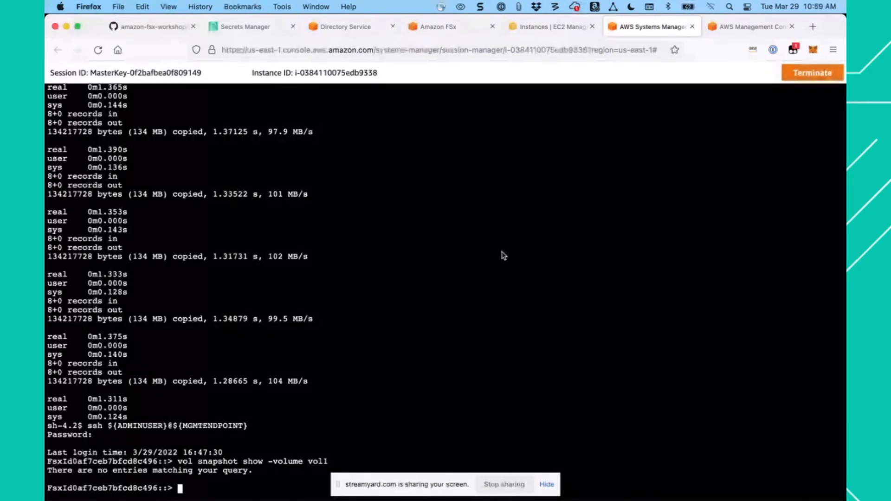
pyautogui.press('super+v')
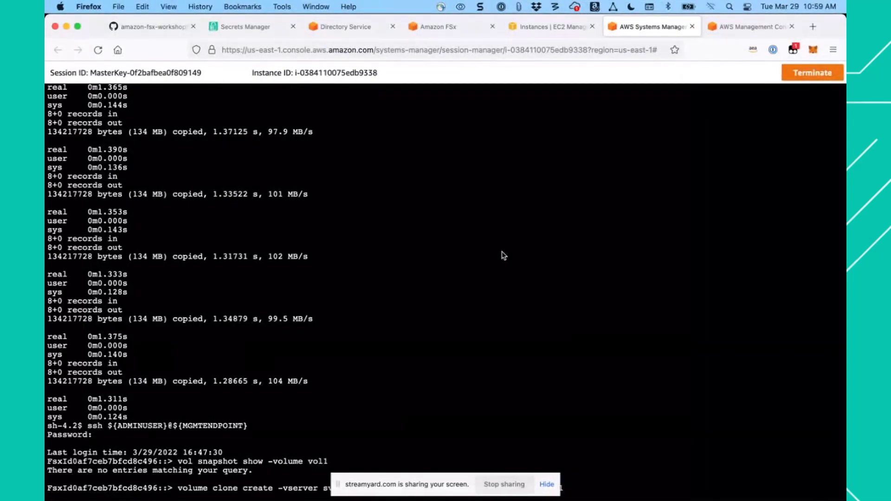
pyautogui.press('Return')
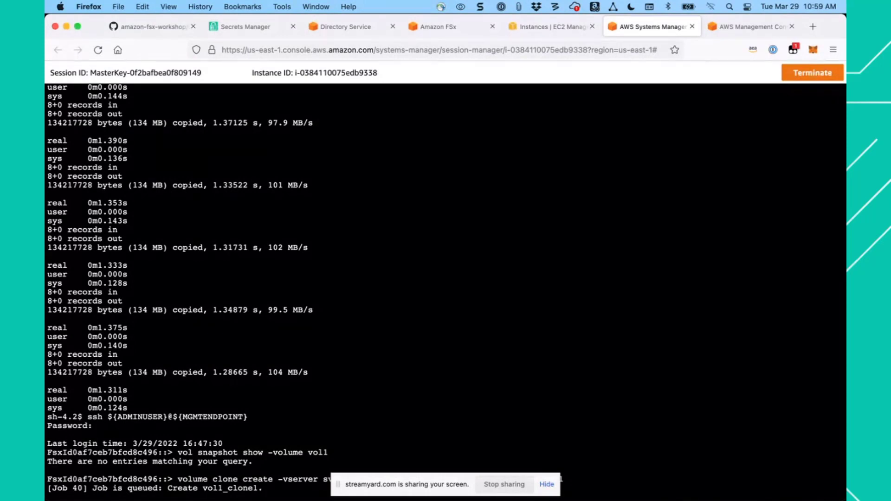
pyautogui.press('Return')
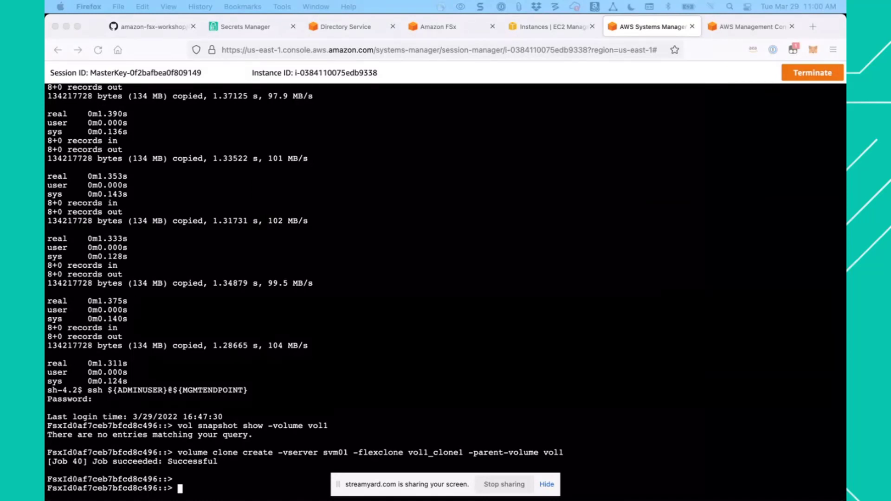
# - List the FlexClone volumes with the guide's command volume clone show
pyautogui.click(170, 31)
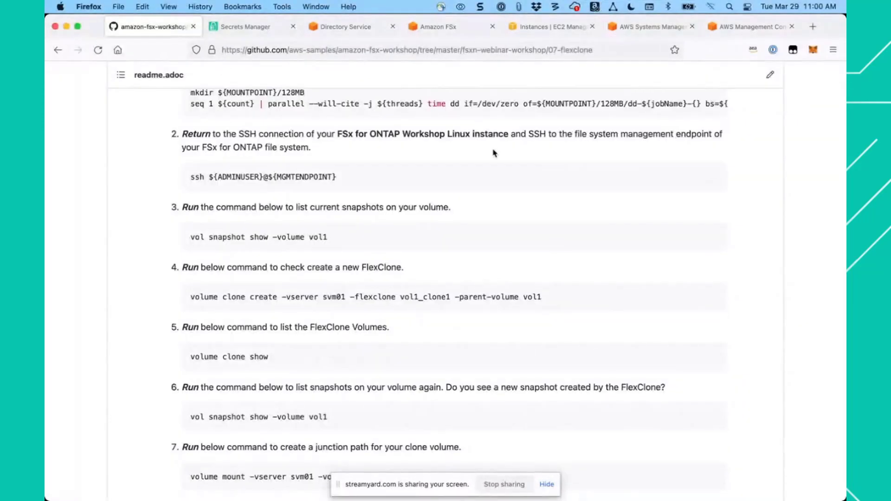
pyautogui.scroll(-3, 613, 369)
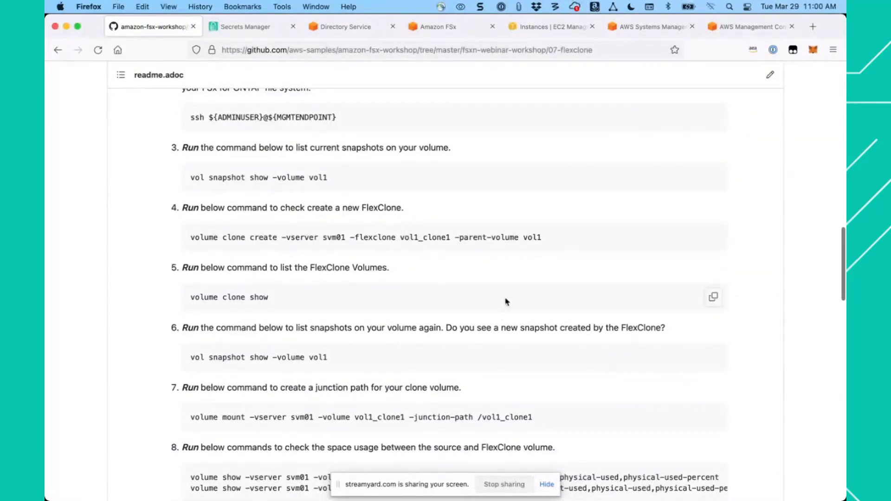
pyautogui.click(713, 299)
pyautogui.click(627, 28)
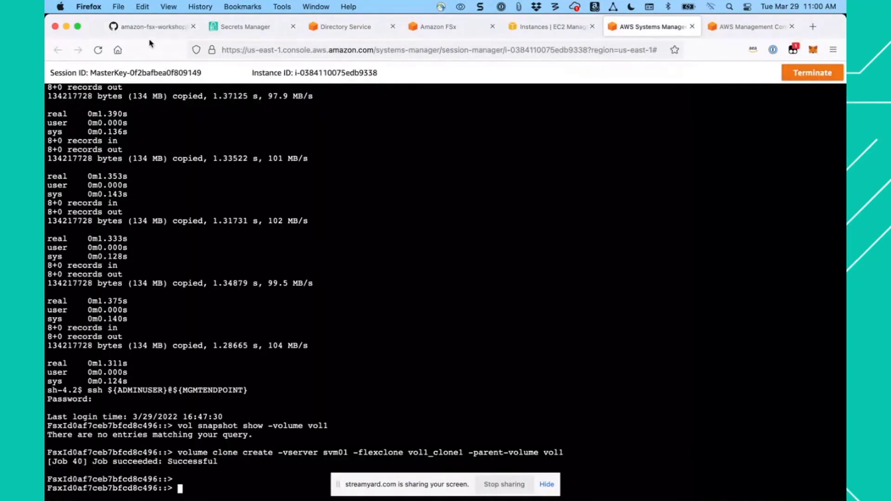
pyautogui.click(158, 27)
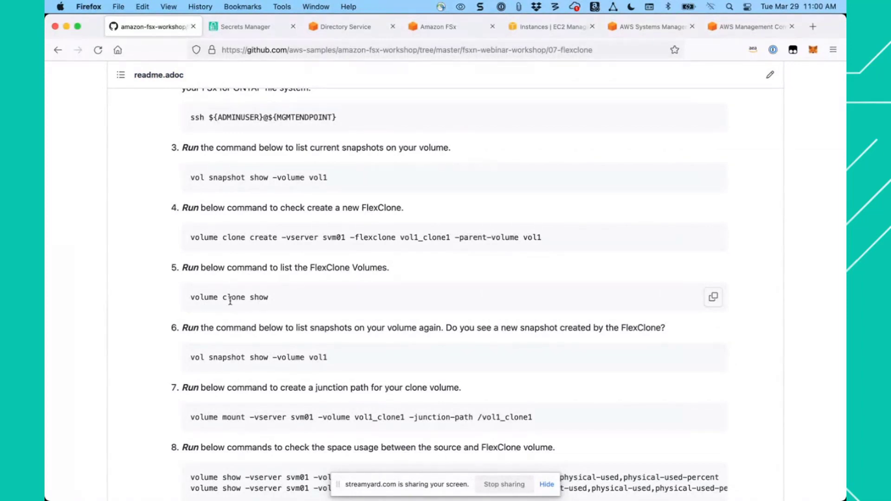
pyautogui.click(714, 297)
pyautogui.click(652, 31)
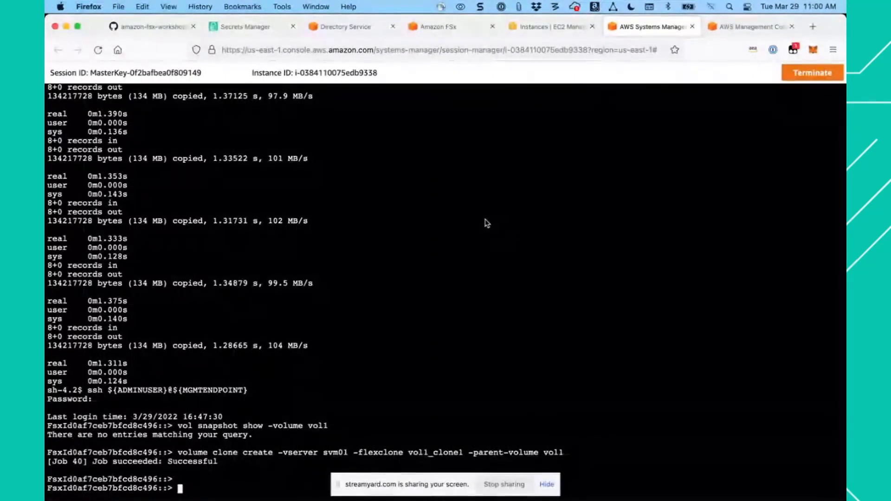
pyautogui.press('super+v')
pyautogui.press('Return')
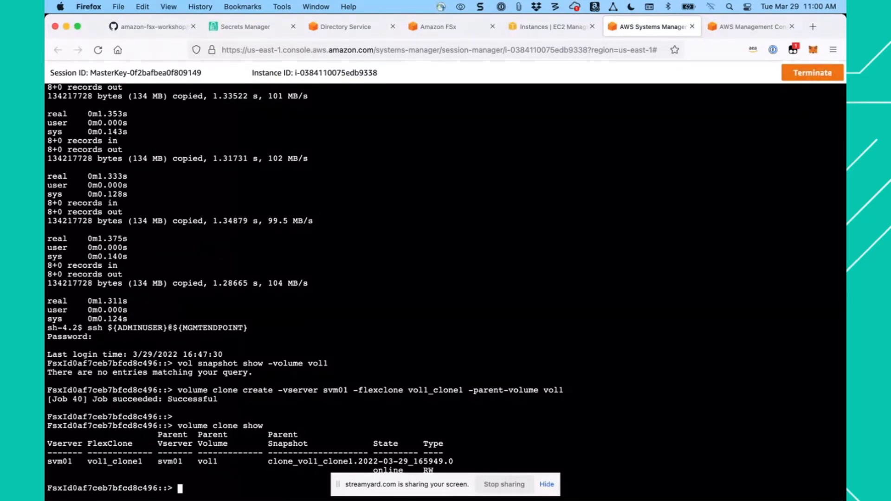
# - Check vol1 for a snapshot created by the FlexClone, using step 6's command vol snapshot show -volume vol1
pyautogui.click(170, 27)
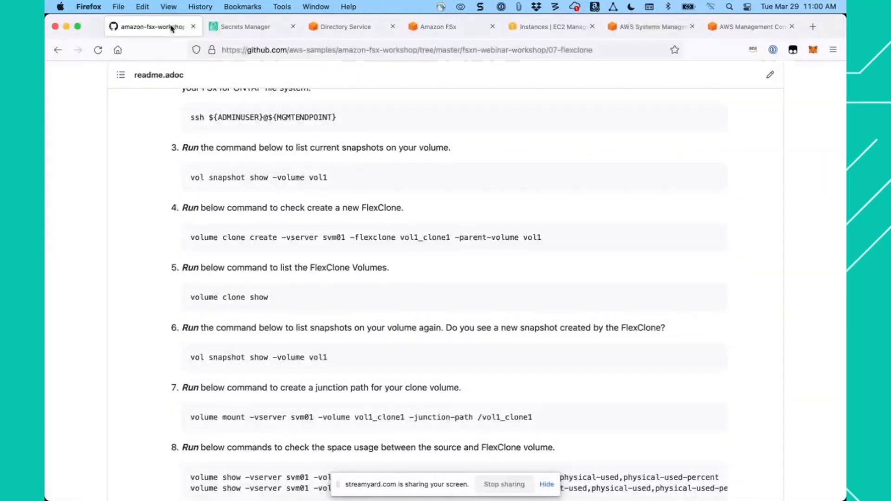
pyautogui.scroll(-3, 357, 279)
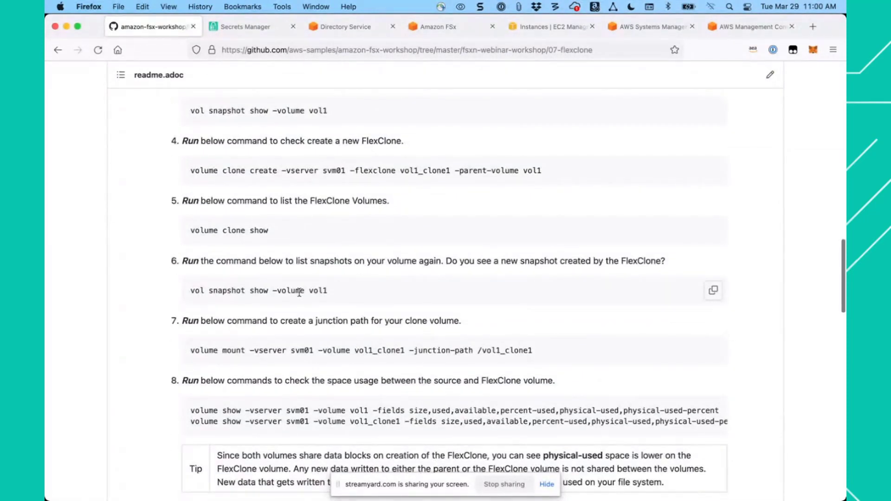
pyautogui.click(713, 293)
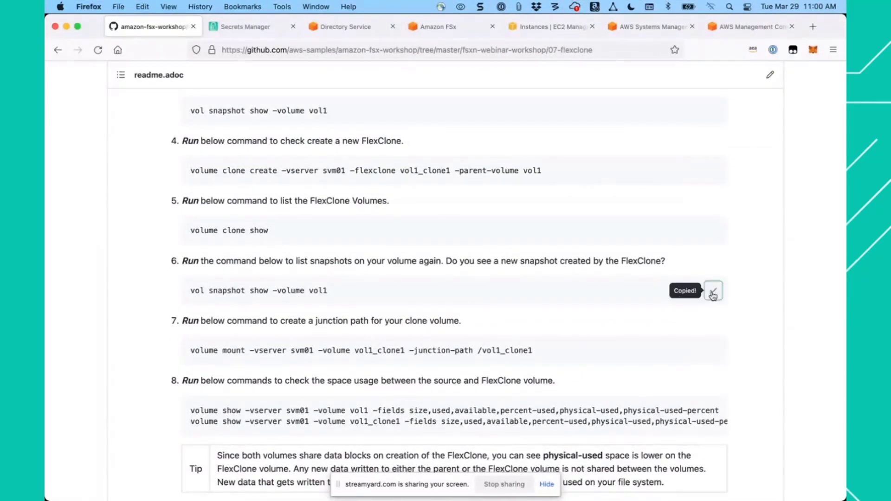
pyautogui.click(652, 28)
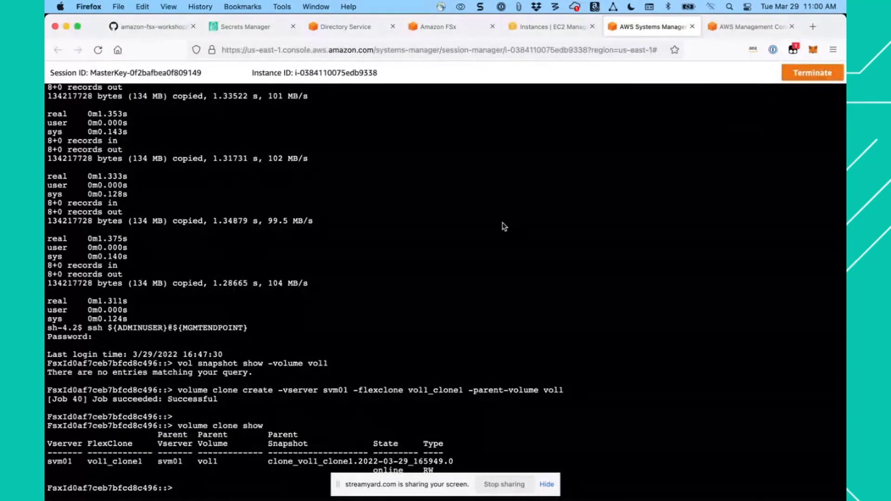
pyautogui.press('super+v')
pyautogui.press('Return')
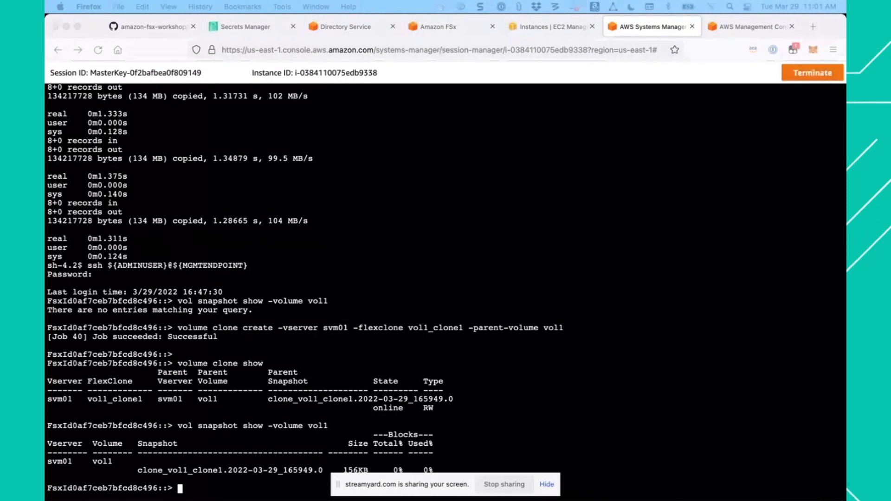
# - Mount vol1_clone1 on svm01 at junction path /vol1_clone1 with the volume mount command from the guide's step 7
pyautogui.click(158, 30)
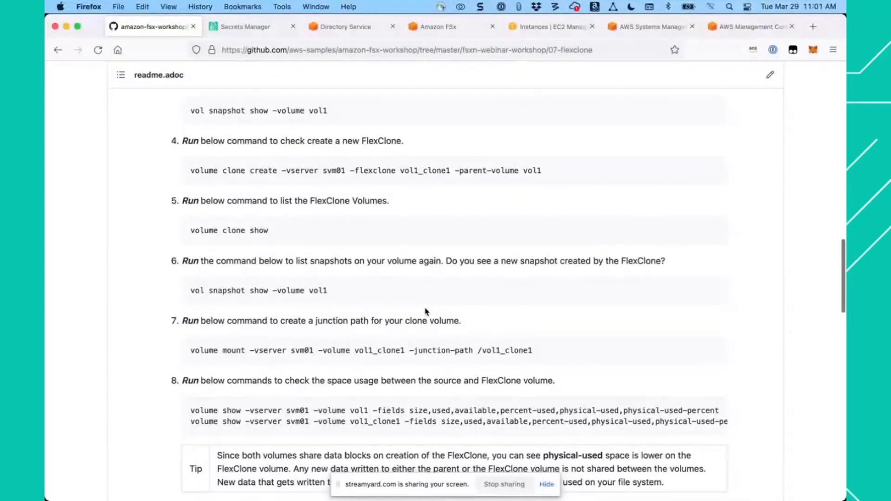
pyautogui.scroll(-2, 426, 312)
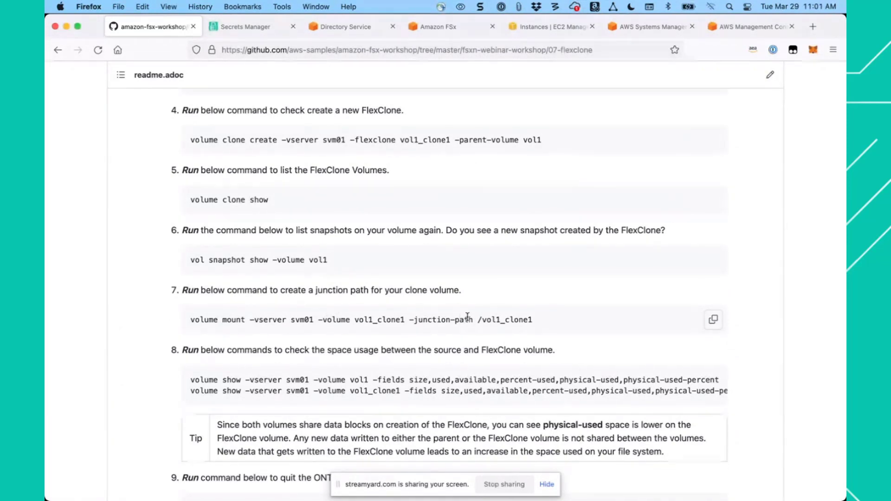
pyautogui.moveTo(478, 320); pyautogui.dragTo(534, 319)
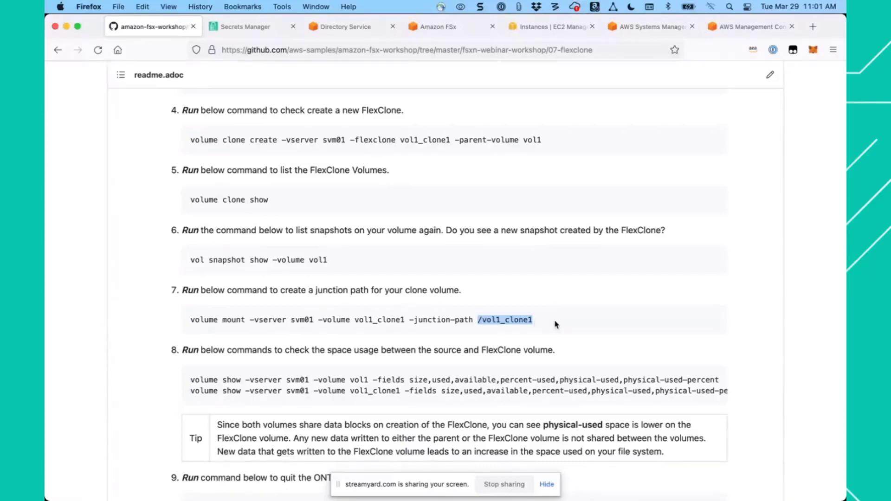
pyautogui.click(713, 321)
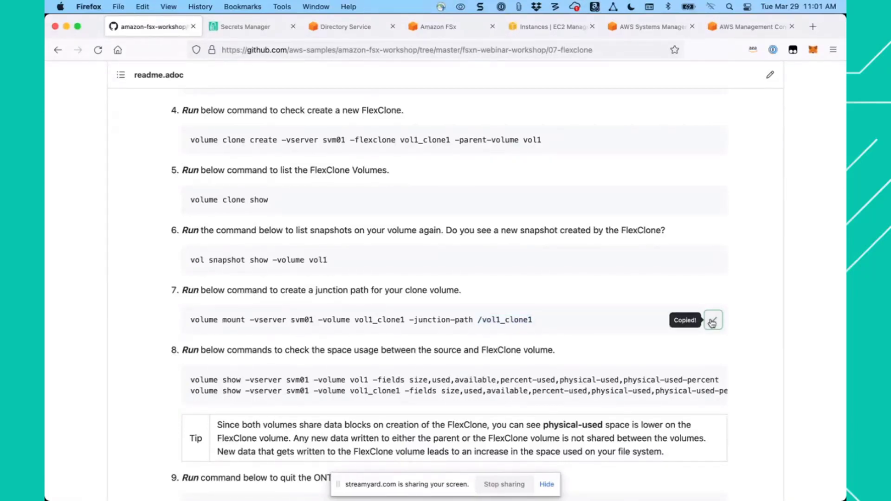
pyautogui.click(649, 27)
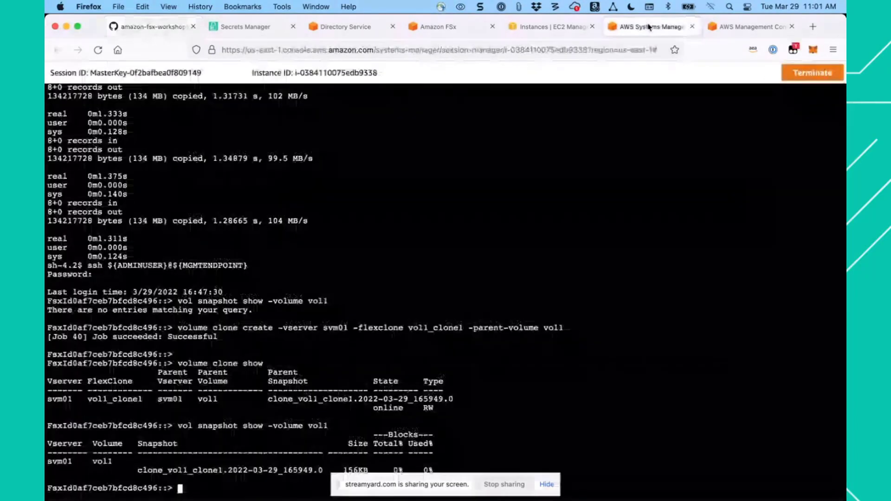
pyautogui.press('super+v')
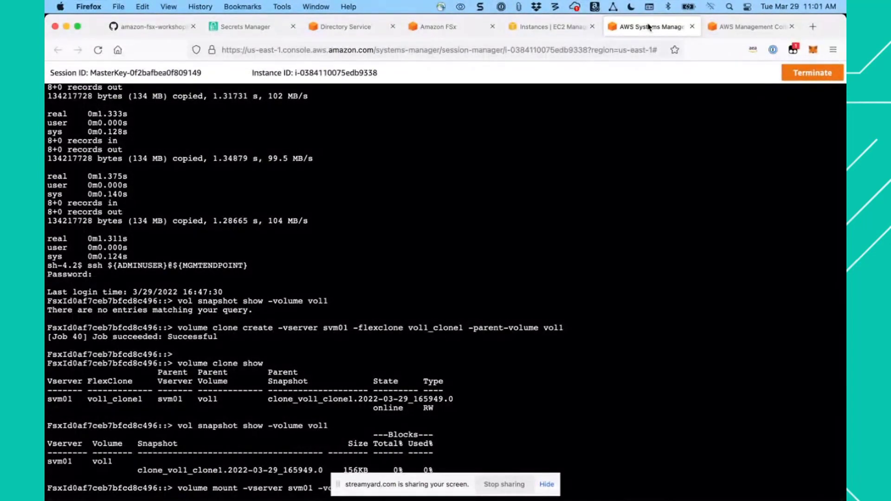
pyautogui.press('Return')
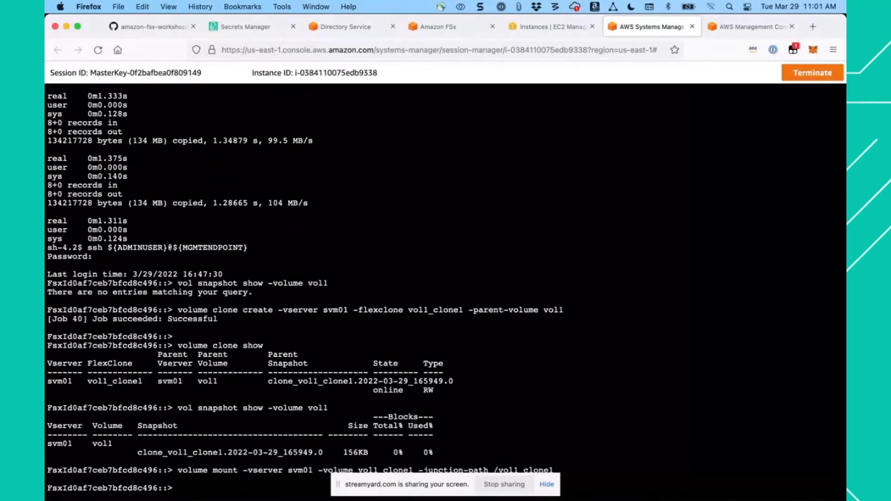
# - Check the space usage of vol1 and vol1_clone1 on svm01 with the two volume show commands from the guide's step 8
pyautogui.click(158, 29)
pyautogui.scroll(-2, 421, 245)
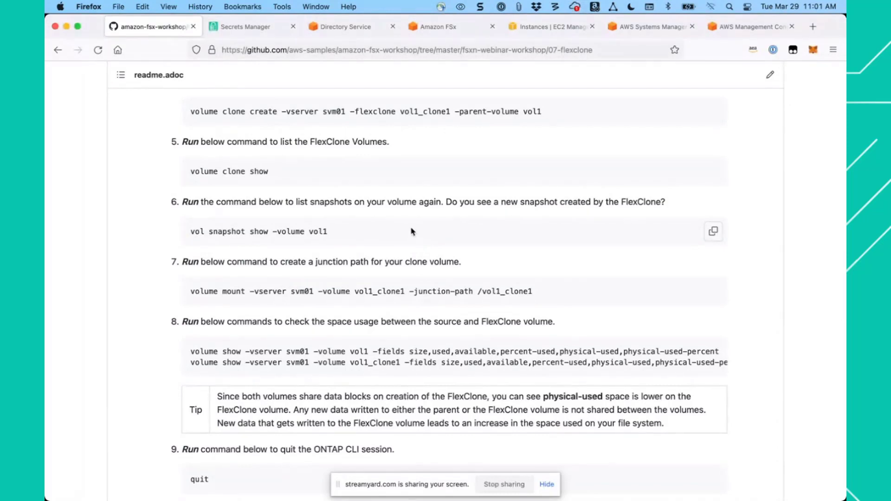
pyautogui.scroll(1, 411, 231)
pyautogui.scroll(-3, 411, 231)
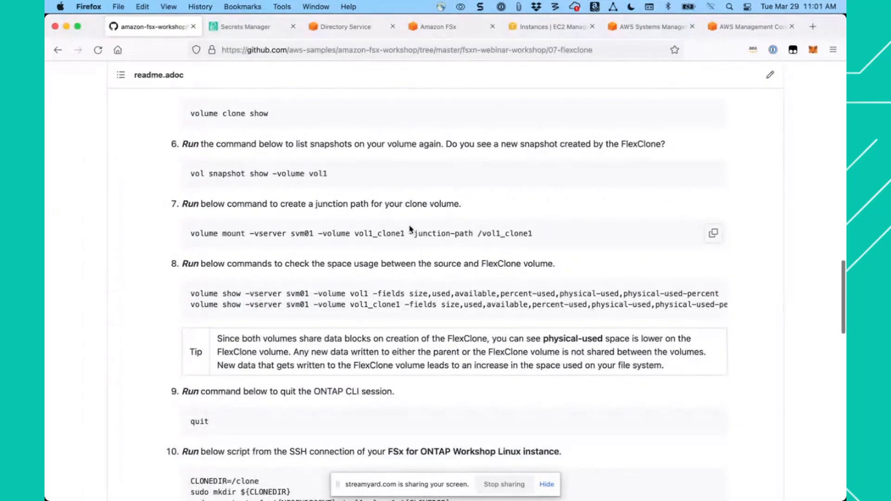
pyautogui.scroll(-1, 410, 228)
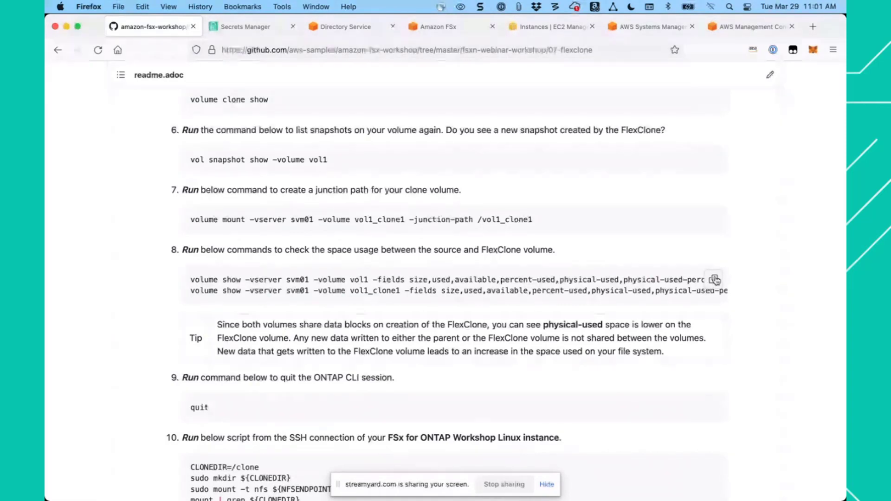
pyautogui.click(714, 280)
pyautogui.click(643, 28)
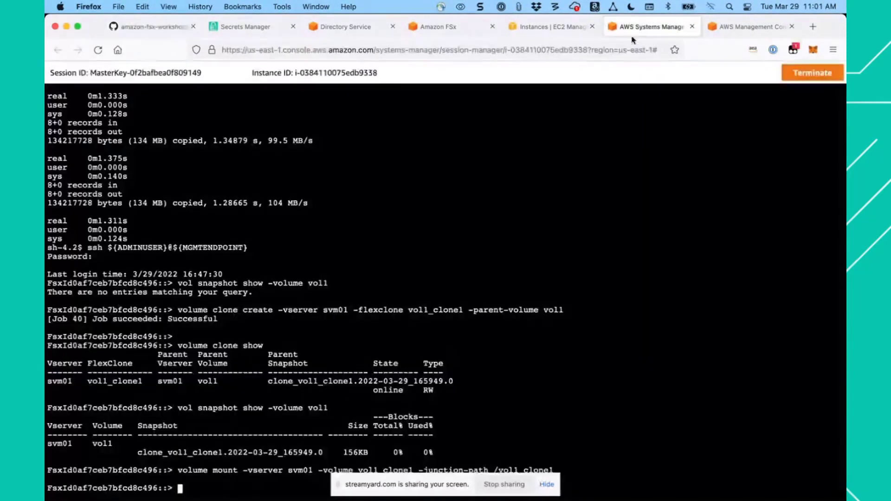
pyautogui.press('super+v')
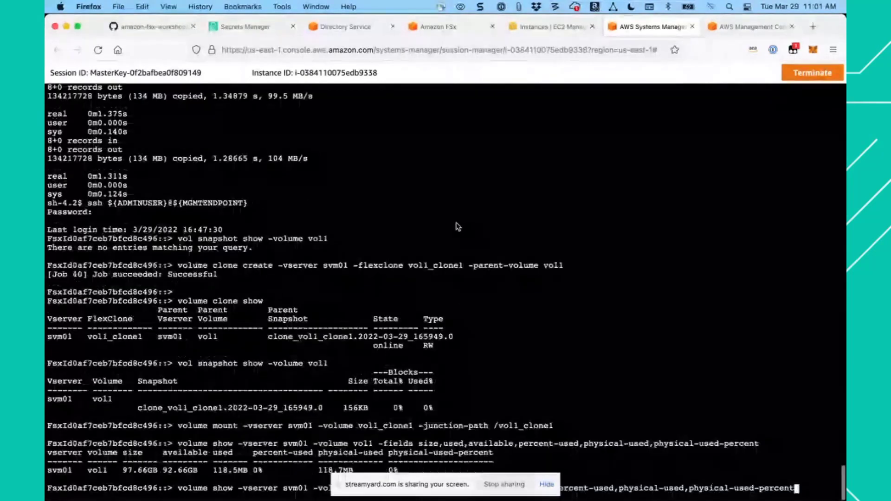
pyautogui.press('Return')
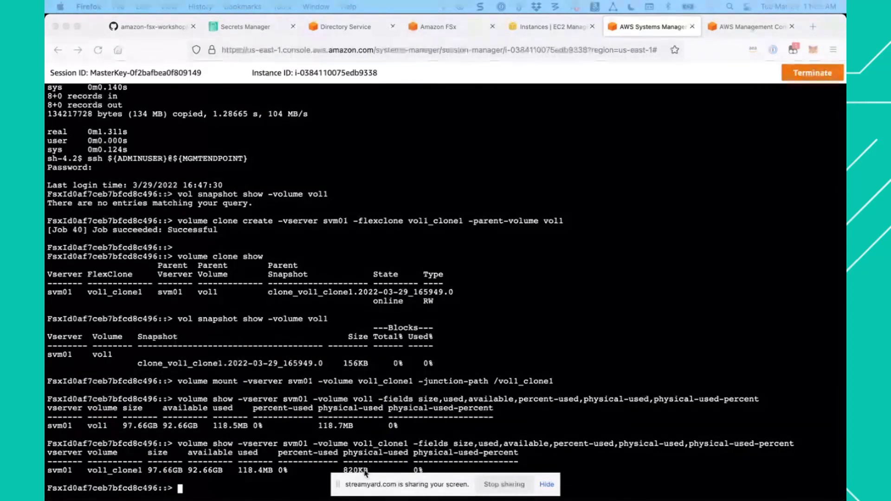
# - Close the ONTAP CLI session with the quit command to return to the Linux shell
pyautogui.click(365, 437)
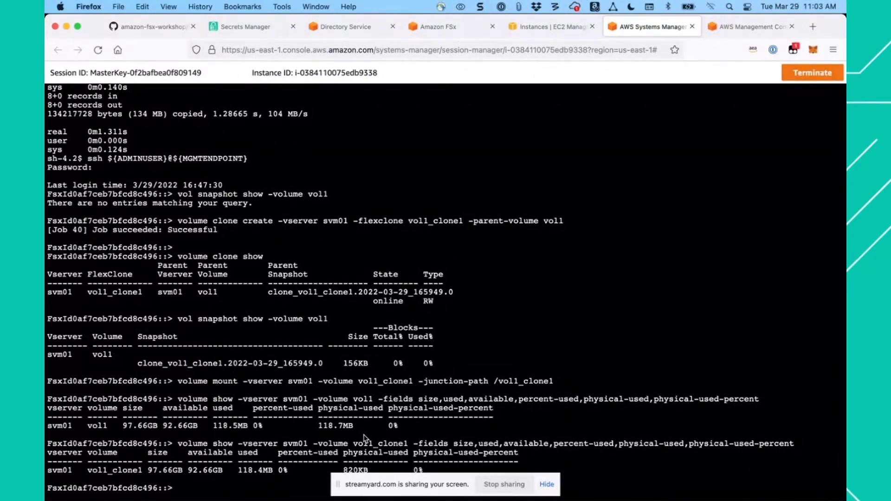
pyautogui.write('quit')
pyautogui.press('Return')
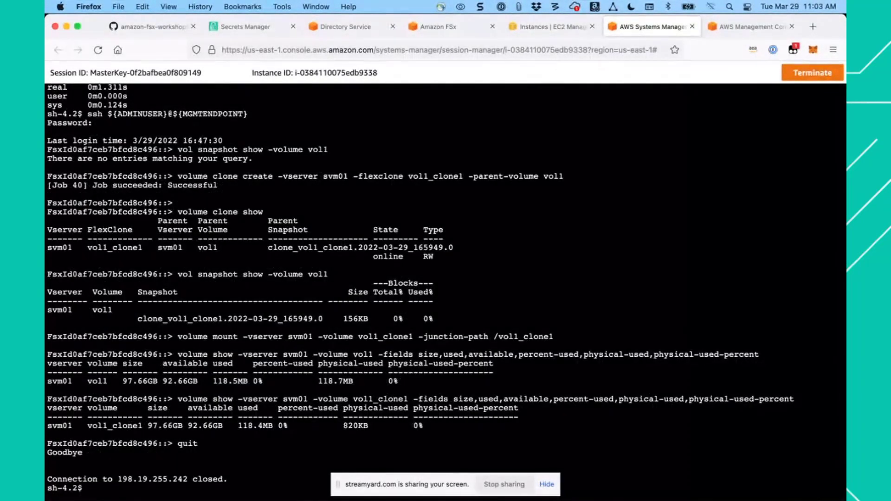
# - Create the directory /clone and mount vol1_clone1 on it over NFS with the guide's step 10 script
pyautogui.click(154, 29)
pyautogui.scroll(-4, 395, 293)
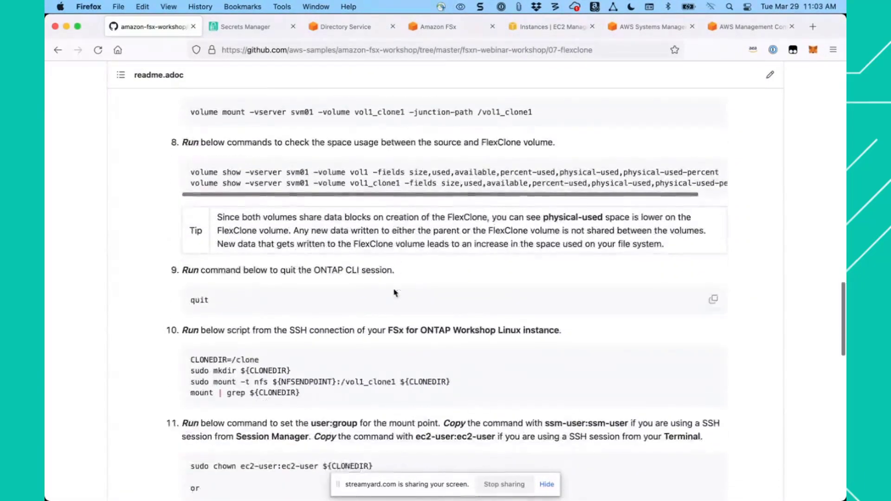
pyautogui.scroll(-1, 395, 293)
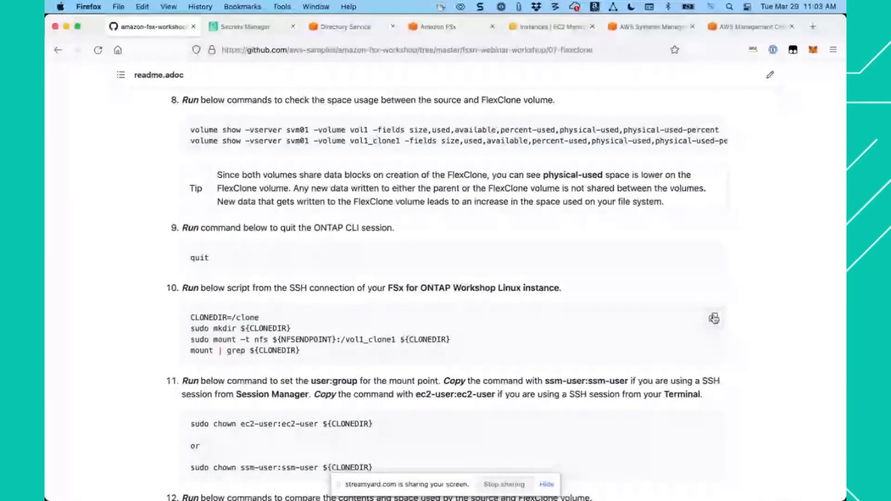
pyautogui.click(714, 319)
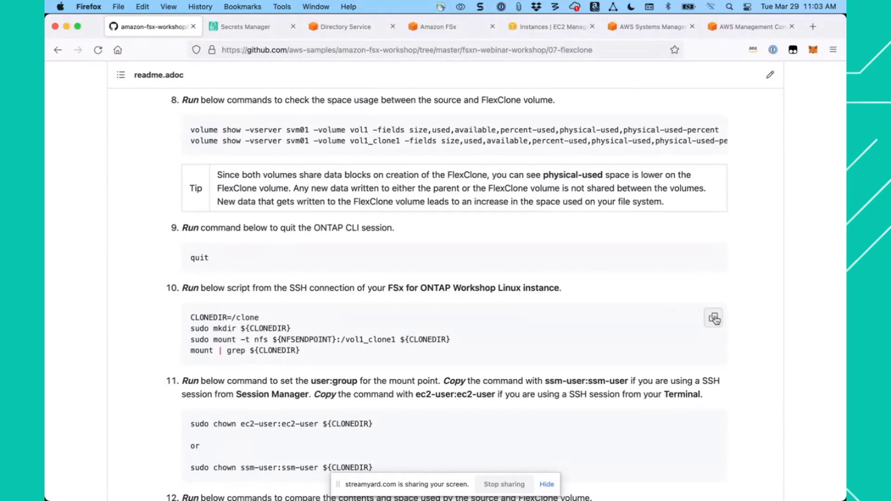
pyautogui.click(644, 28)
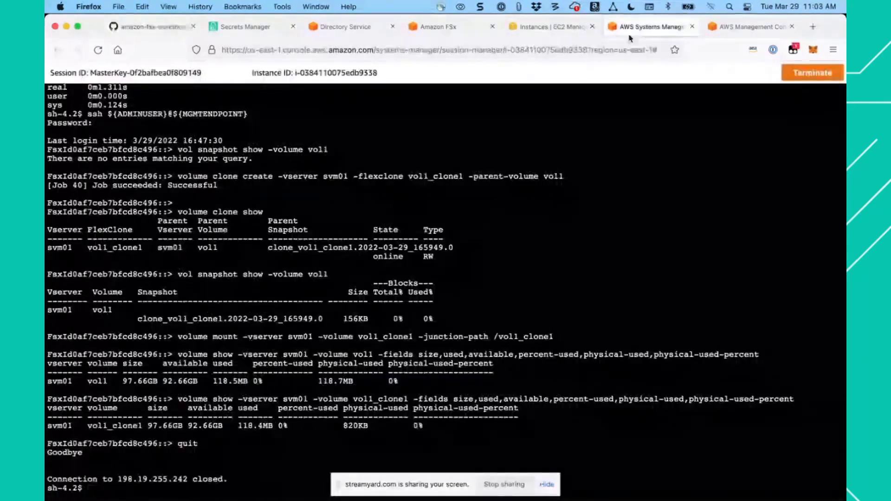
pyautogui.press('super+v')
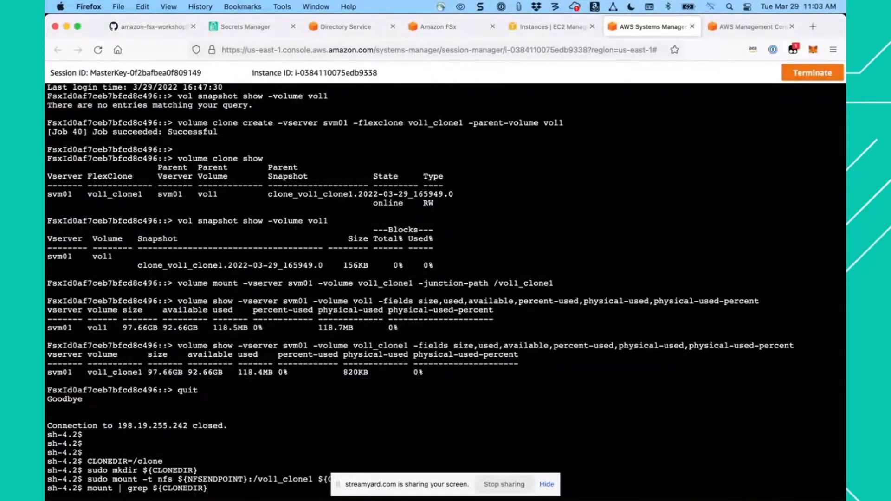
pyautogui.press('Return')
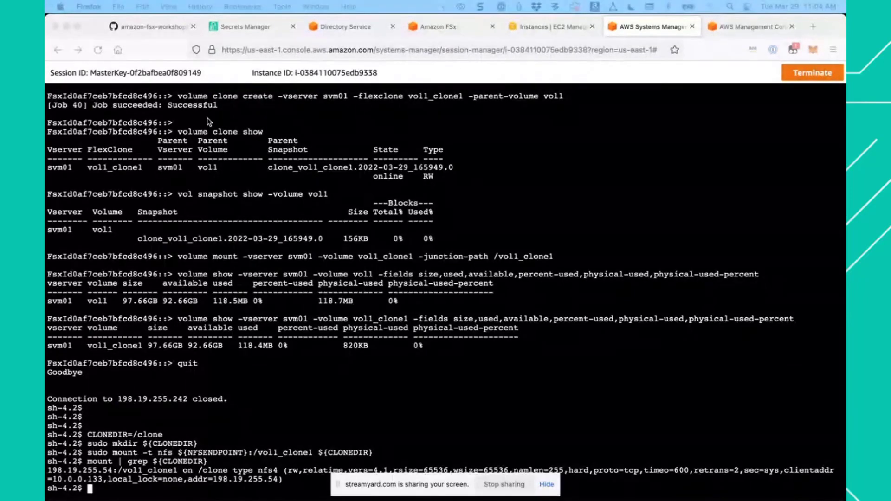
# - Set the clone mount point's owner and group to ssm-user:ssm-user with the guide's command sudo chown ssm-user:ssm-user ${CLONEDIR}
pyautogui.click(153, 29)
pyautogui.scroll(-3, 361, 350)
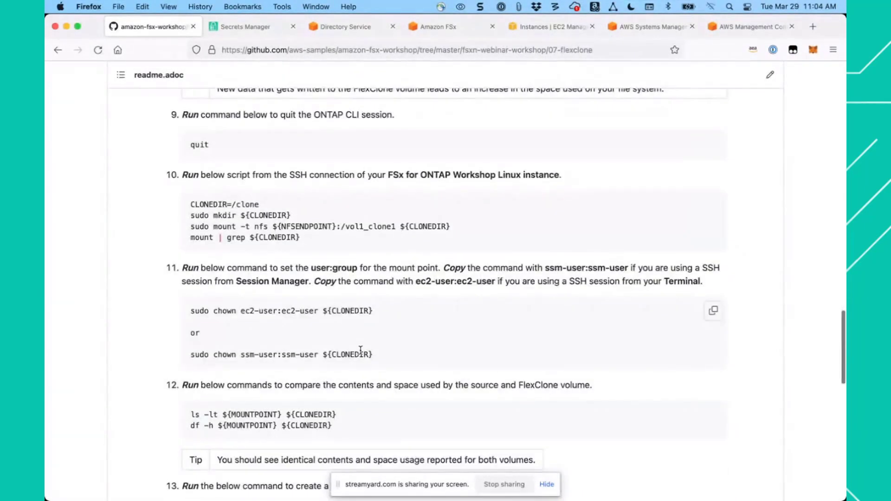
pyautogui.scroll(-1, 361, 350)
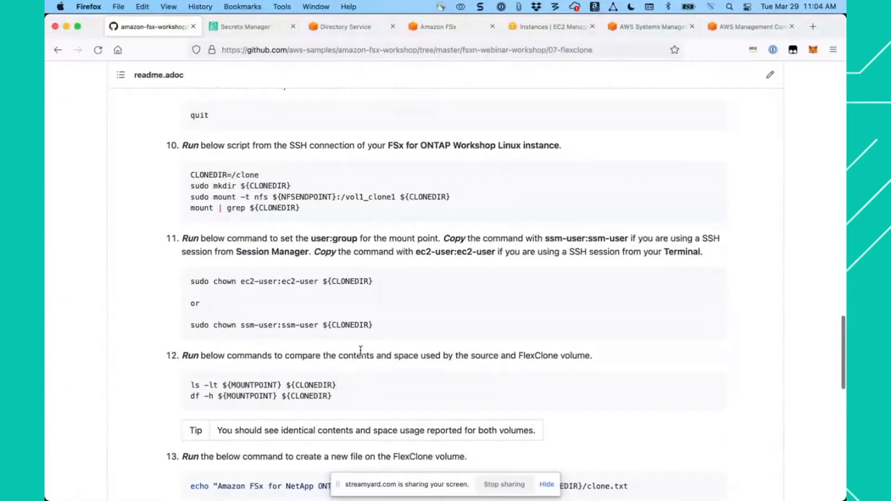
pyautogui.moveTo(390, 323)
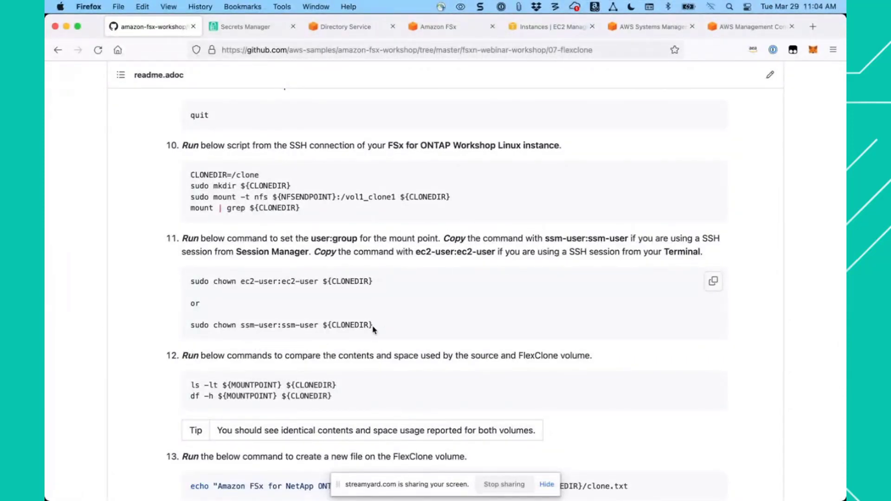
pyautogui.moveTo(372, 327); pyautogui.dragTo(191, 321)
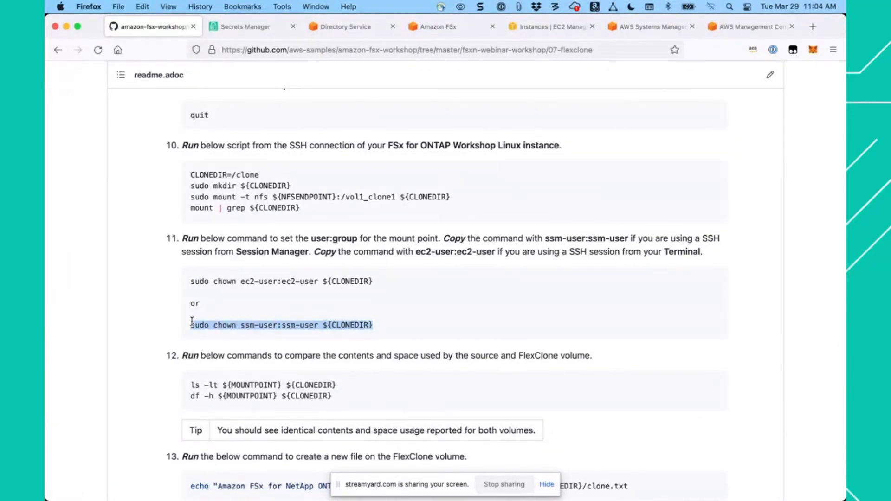
pyautogui.rightClick(208, 326)
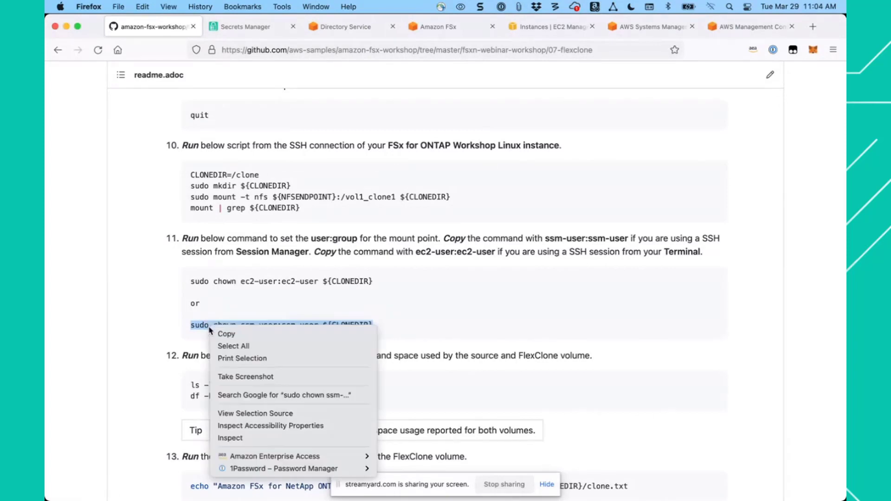
pyautogui.click(222, 334)
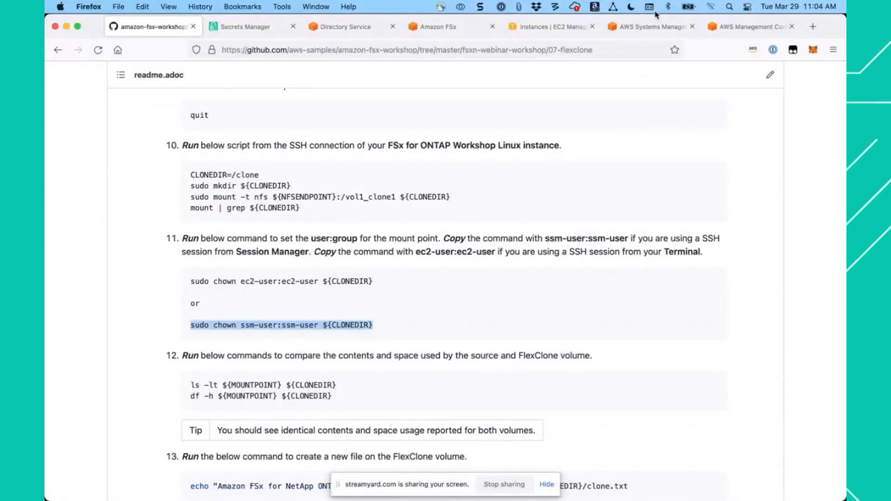
pyautogui.click(653, 27)
pyautogui.press('super+v')
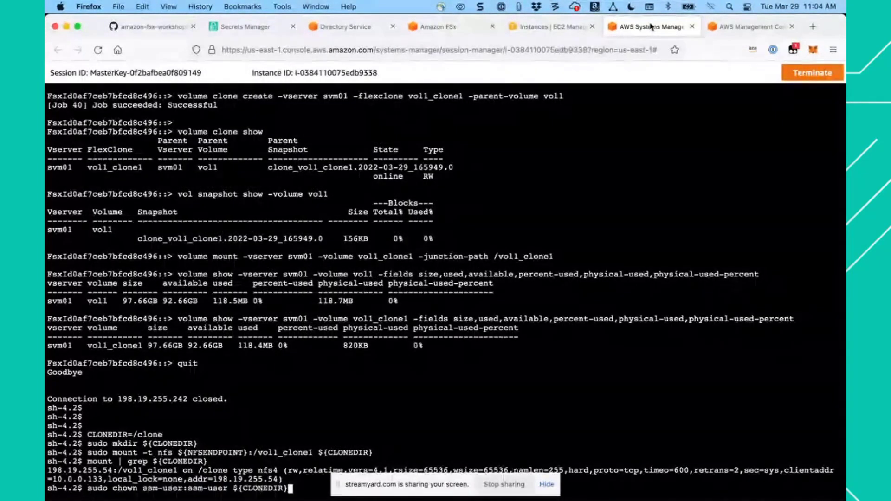
pyautogui.press('Return')
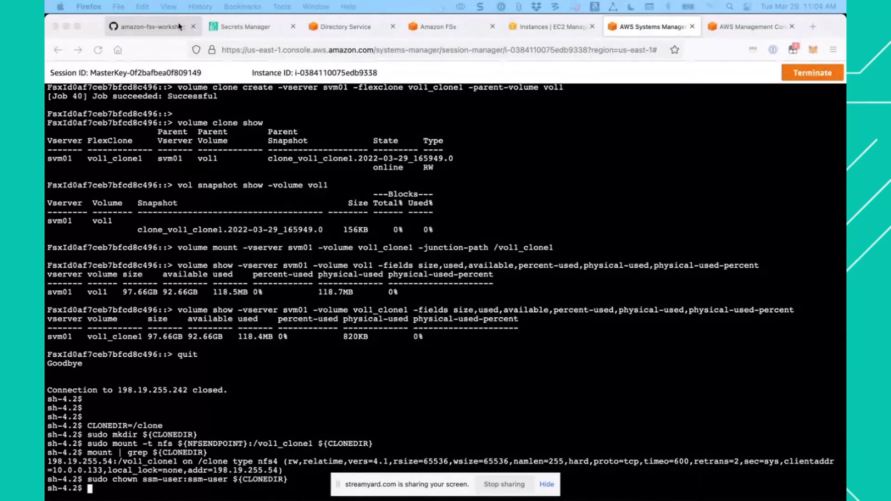
# - Compare the contents and space used of ${MOUNTPOINT} and ${CLONEDIR} with step 12's ls -lt and df -h commands, and return to the guide
pyautogui.click(153, 27)
pyautogui.click(457, 373)
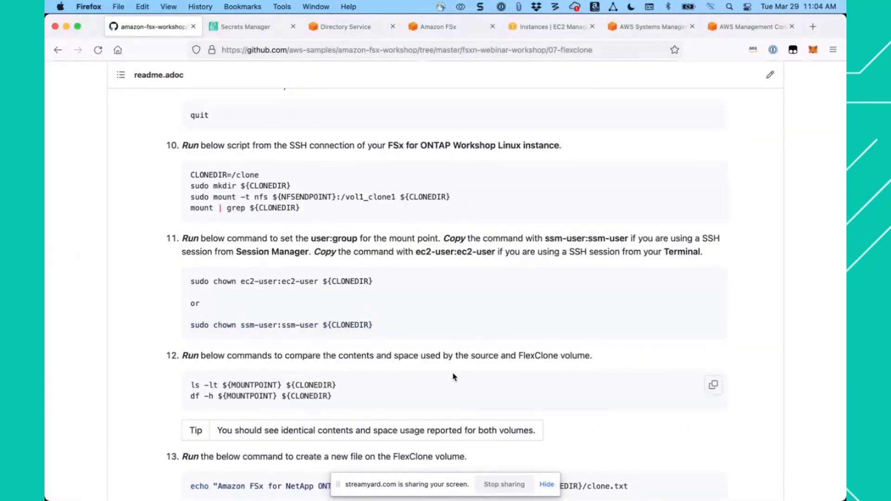
pyautogui.scroll(-3, 452, 373)
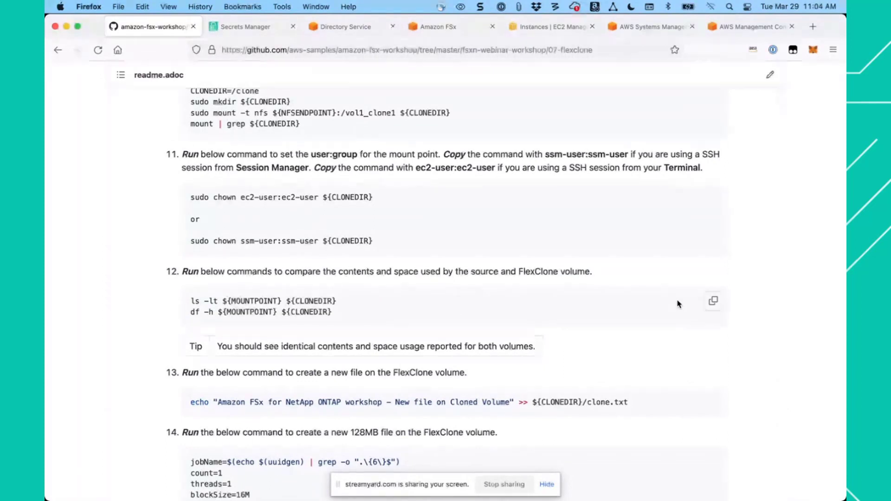
pyautogui.click(714, 303)
pyautogui.click(714, 302)
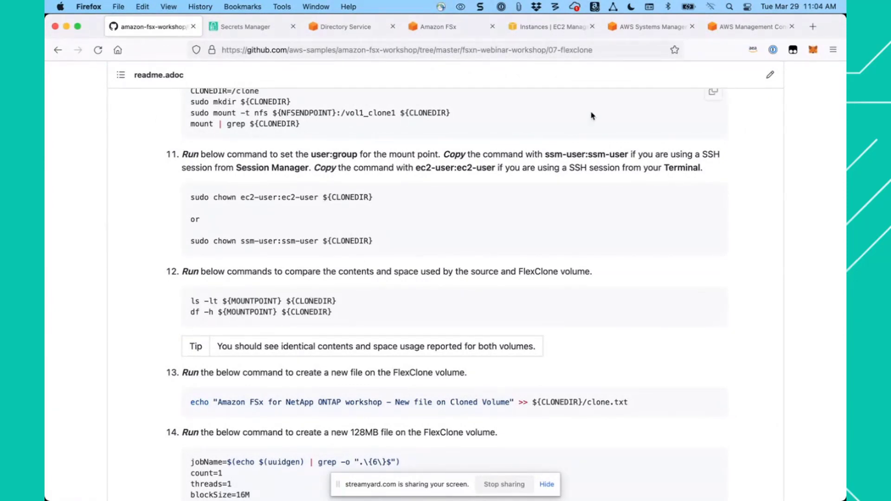
pyautogui.click(648, 29)
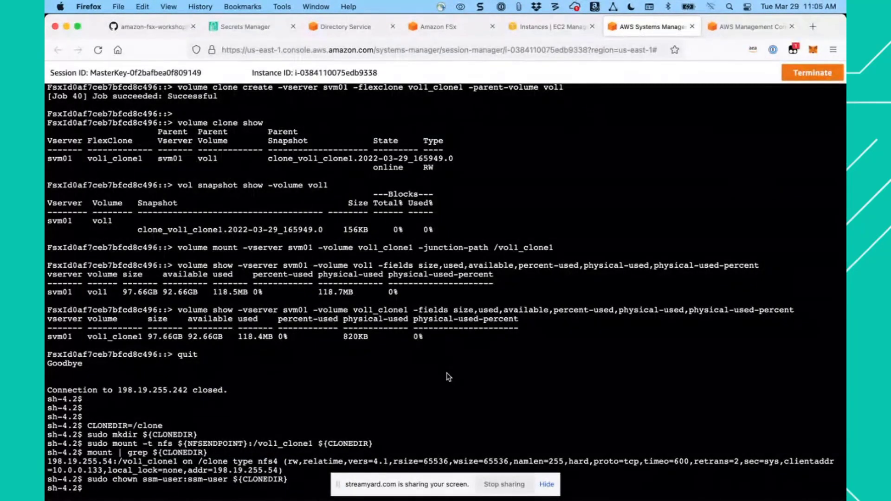
pyautogui.press('super+v')
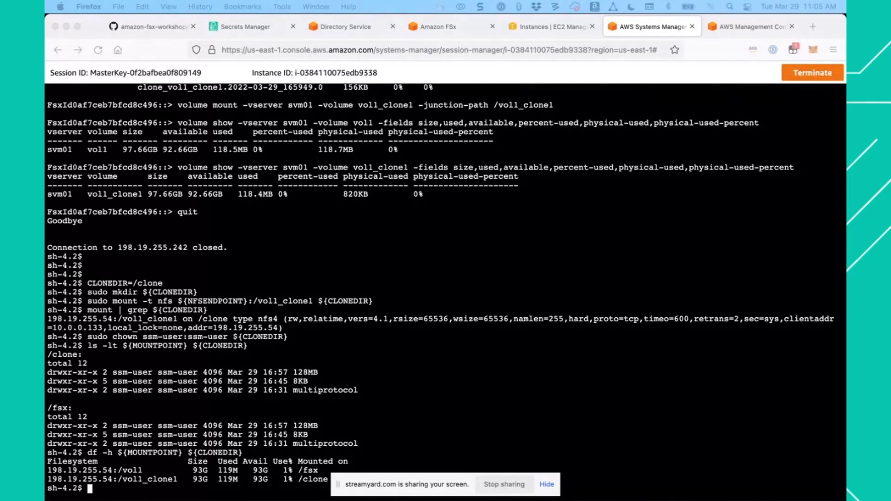
pyautogui.click(161, 27)
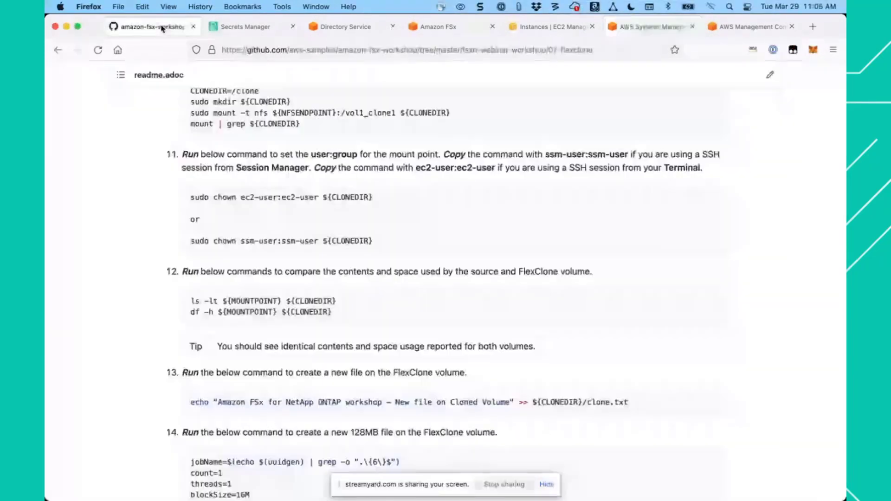
# - Create the file clone.txt on the FlexClone volume with step 13's echo command, writing "Amazon FSx for NetApp ONTAP workshop - New file on Cloned Volume"
pyautogui.scroll(-1, 440, 306)
pyautogui.scroll(-3, 441, 306)
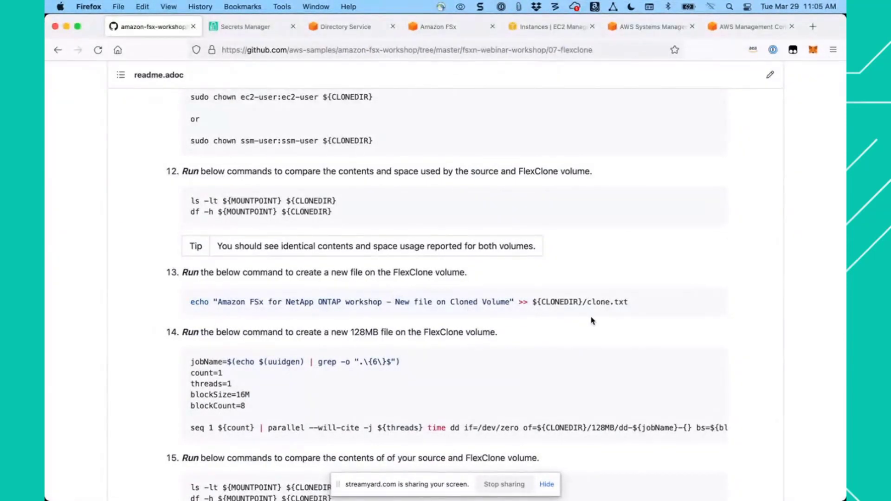
pyautogui.click(715, 304)
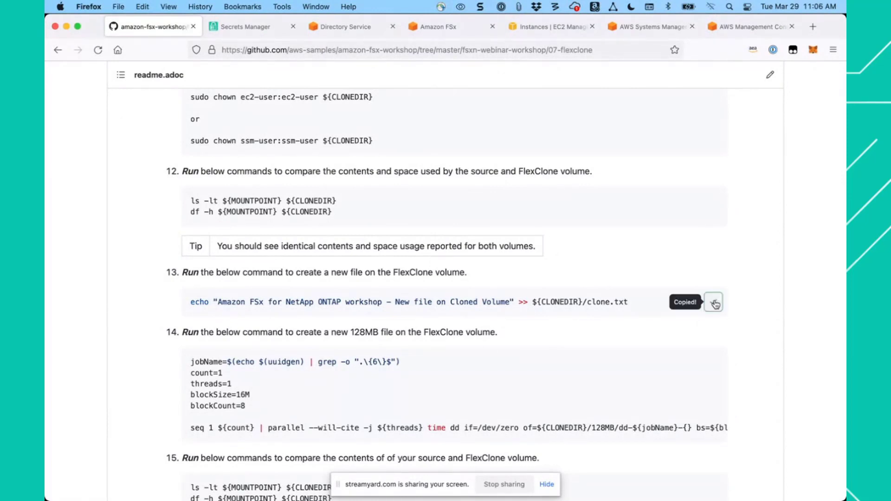
pyautogui.click(657, 25)
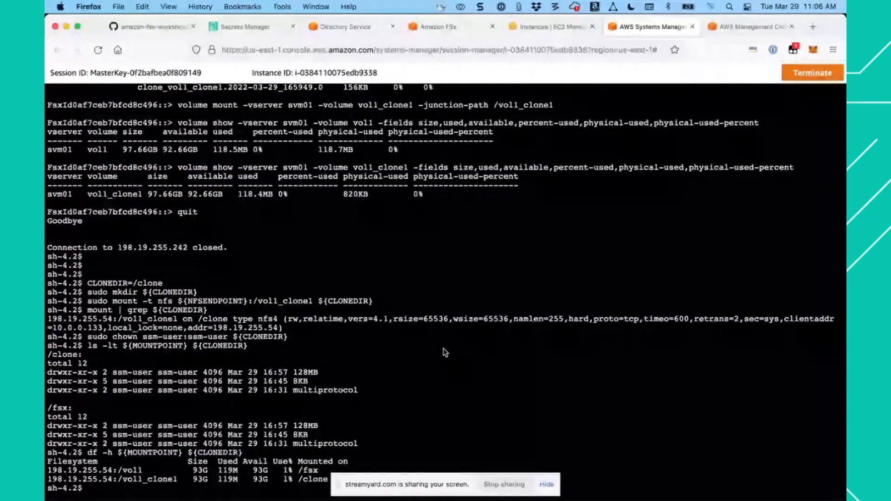
pyautogui.press('super+v')
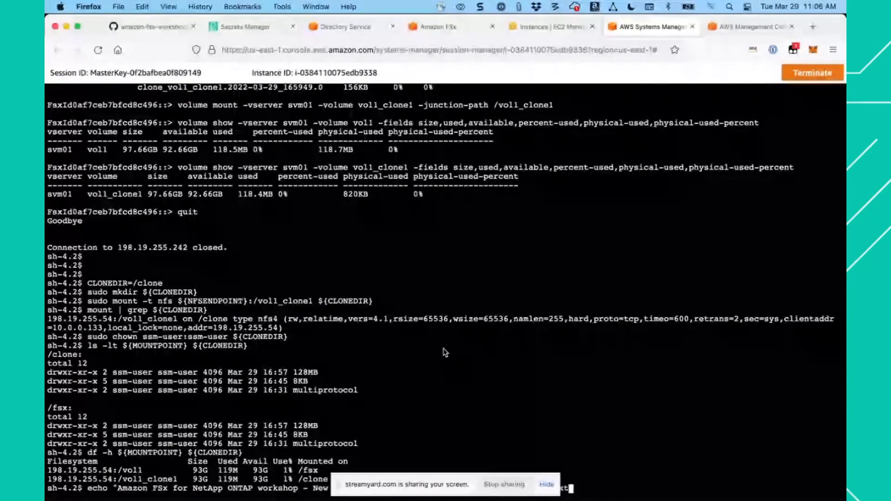
pyautogui.press('Return')
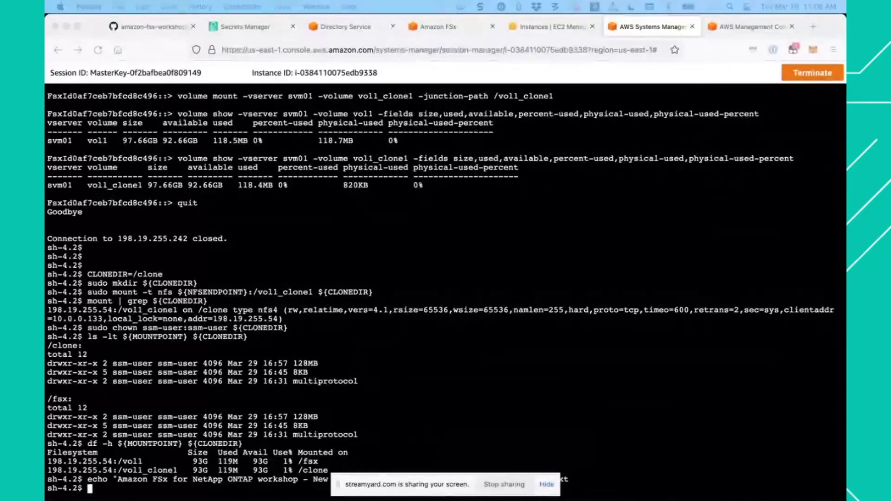
# - Create a new 128MB file in ${CLONEDIR}/128MB with step 14's script, using count=1, threads=1, blockSize=16M and blockCount=8
pyautogui.click(167, 26)
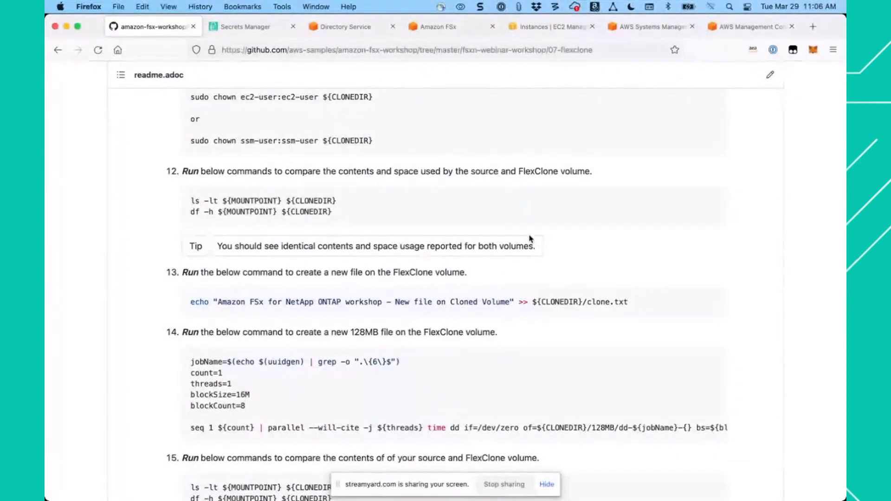
pyautogui.rightClick(538, 340)
pyautogui.click(526, 340)
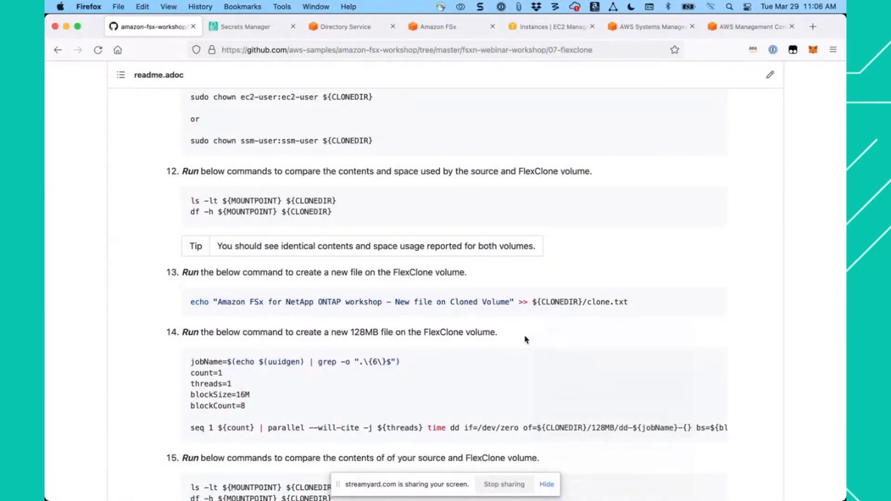
pyautogui.scroll(-3, 526, 340)
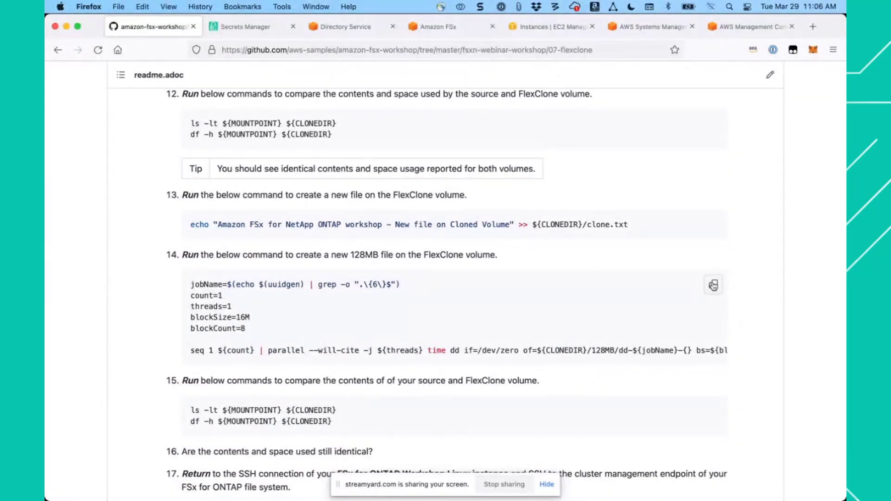
pyautogui.click(713, 285)
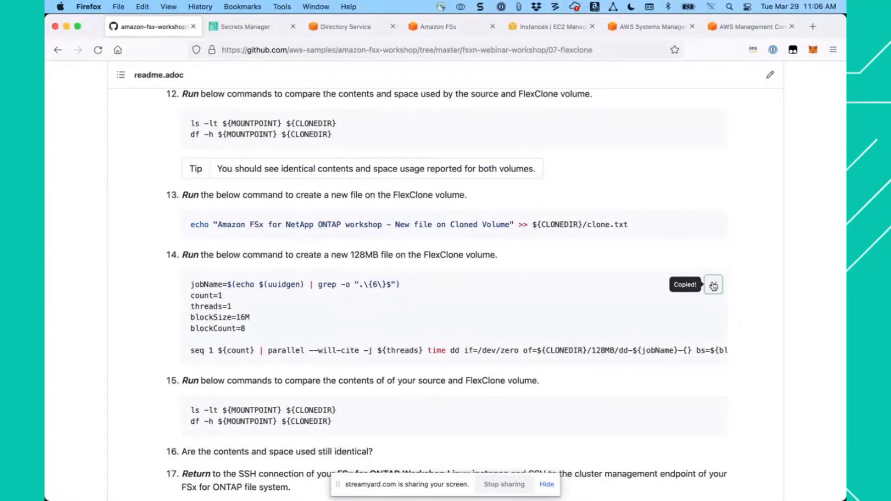
pyautogui.click(644, 27)
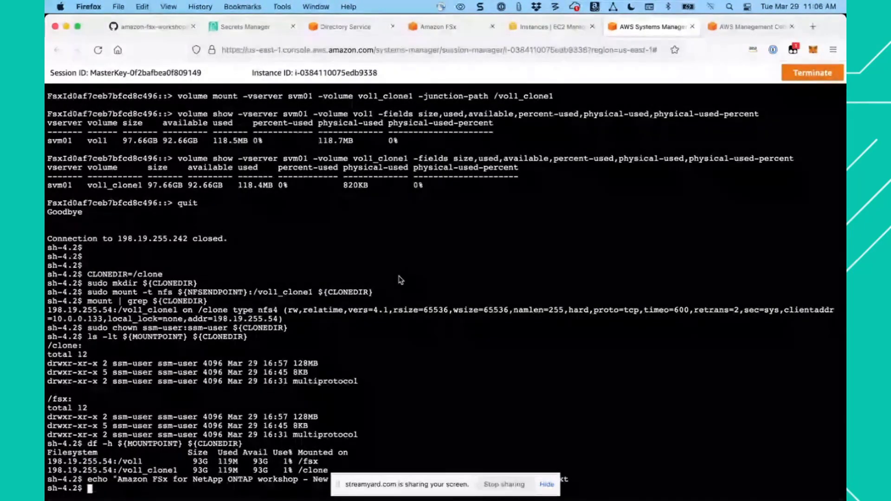
pyautogui.press('super+v')
pyautogui.press('Return')
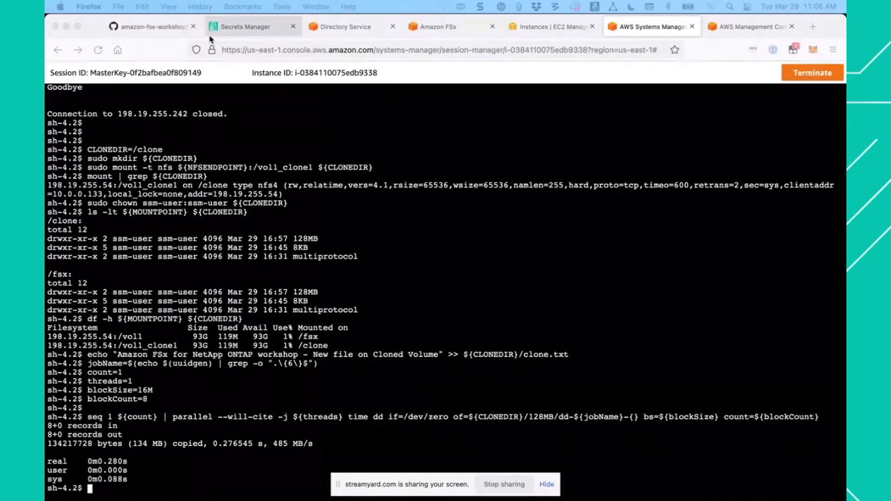
# - Compare the contents and space used of the source and FlexClone volumes again with step 15's ls -lt and df -h commands
pyautogui.click(156, 32)
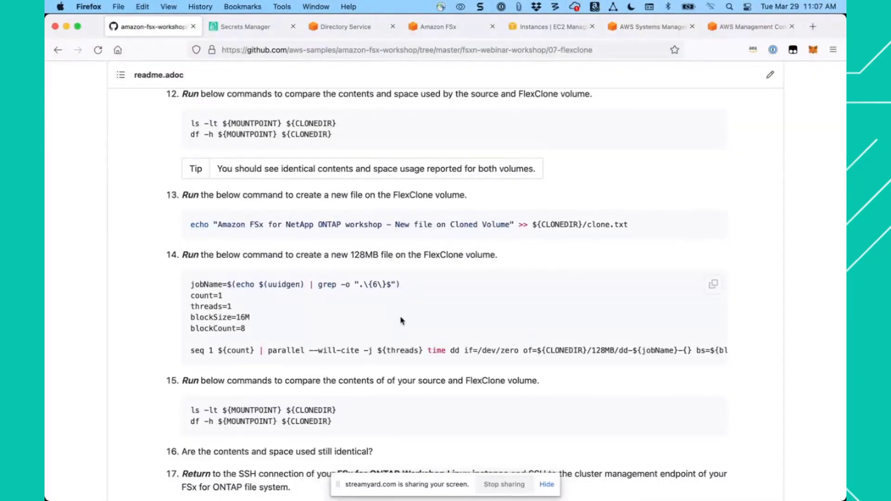
pyautogui.scroll(-3, 402, 320)
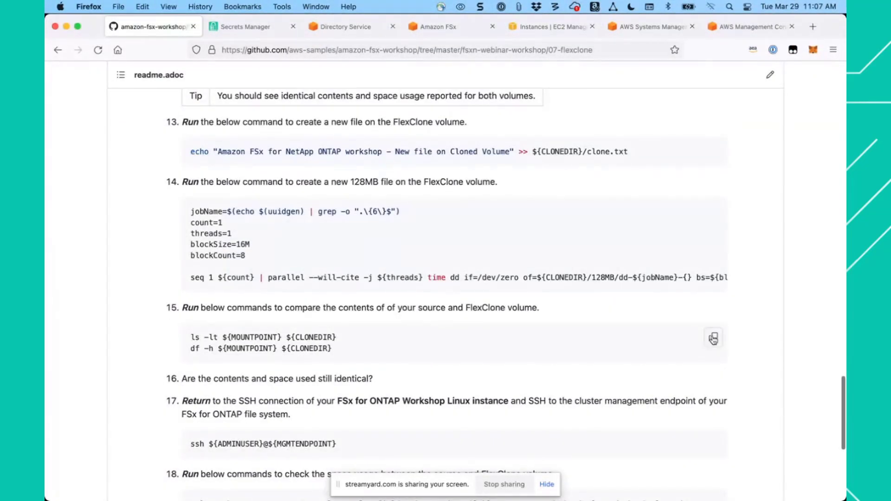
pyautogui.click(714, 340)
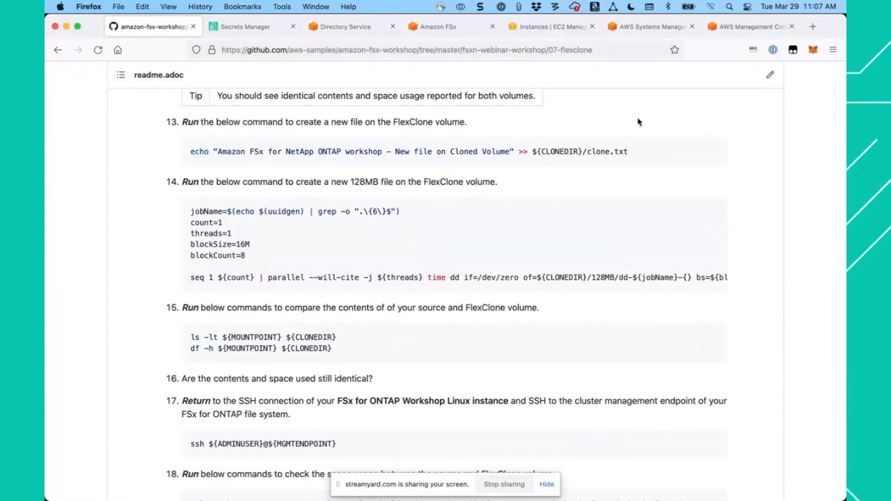
pyautogui.click(646, 27)
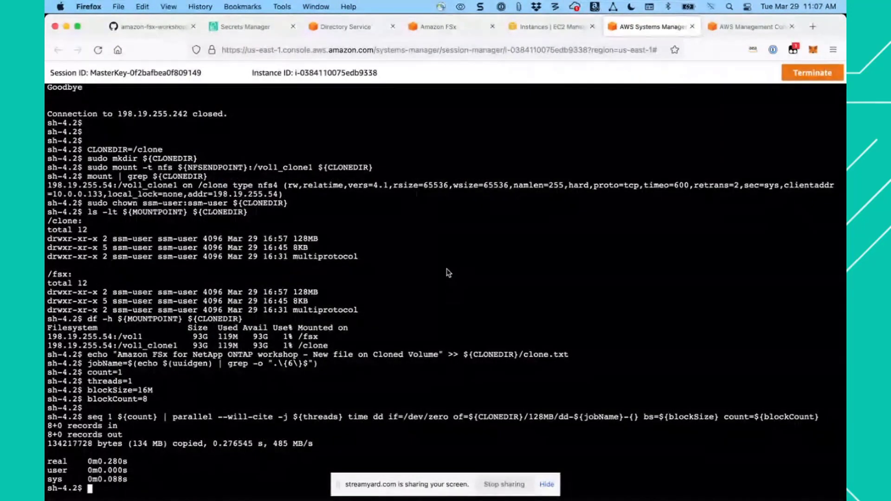
pyautogui.press('super+v')
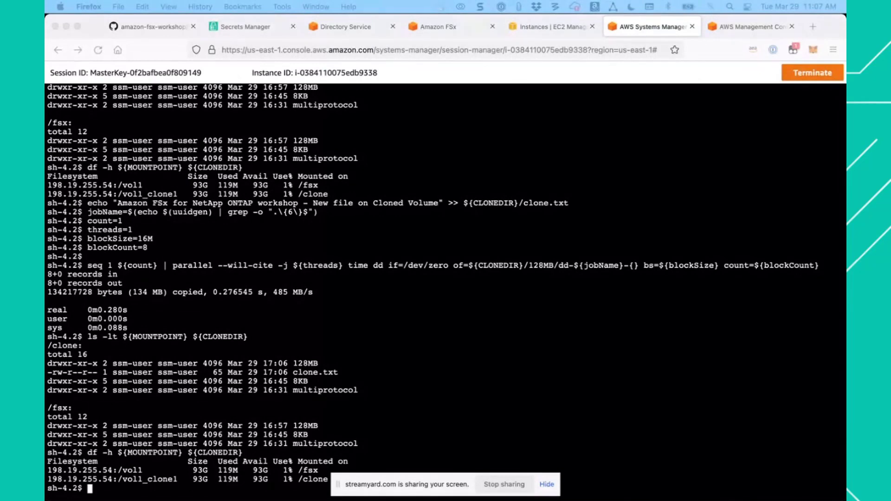
# - Log in to the cluster management endpoint with step 17's ssh ${ADMINUSER}@${MGMTENDPOINT}, supplying the admin password from the Secrets Manager entry
pyautogui.click(153, 26)
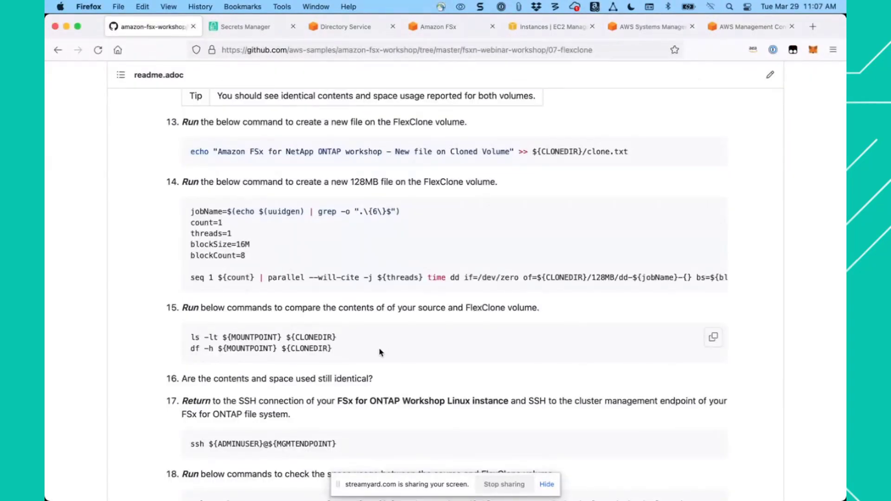
pyautogui.scroll(-3, 390, 344)
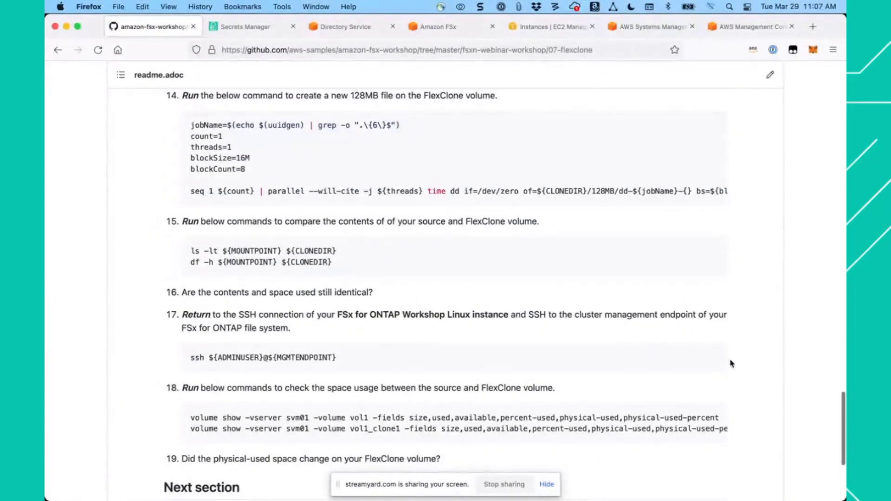
pyautogui.click(714, 359)
pyautogui.click(639, 31)
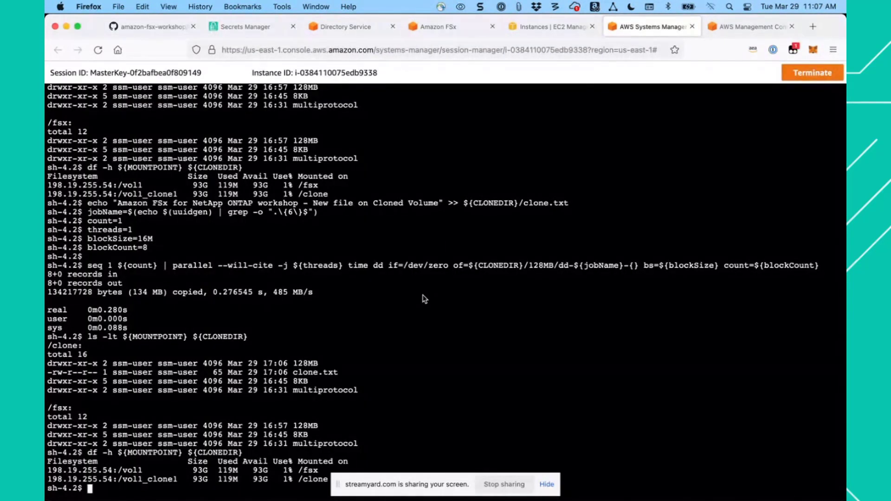
pyautogui.press('super+v')
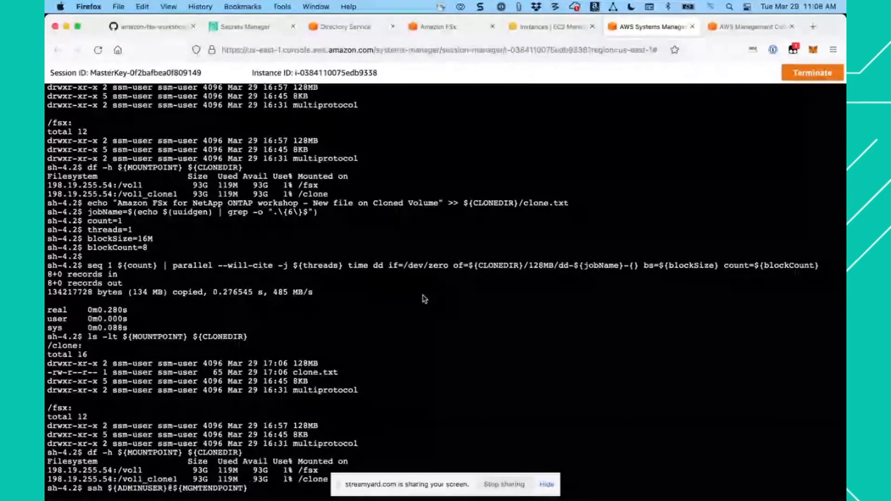
pyautogui.press('Return')
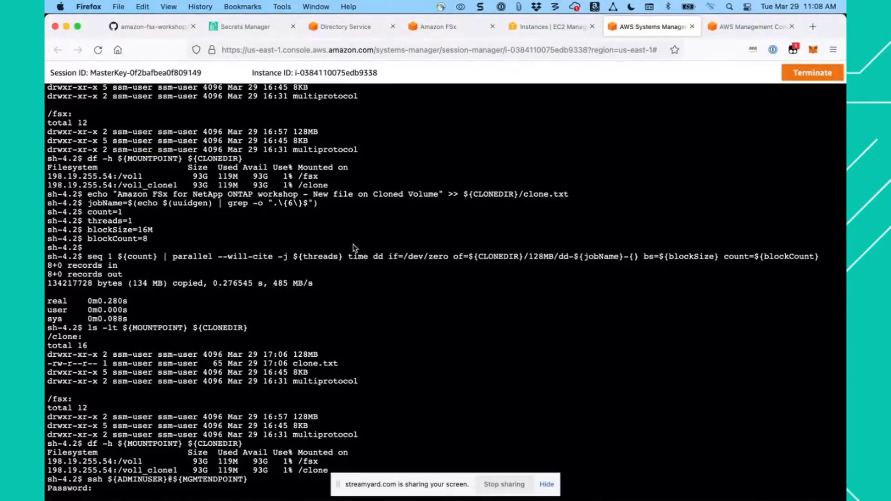
pyautogui.click(246, 26)
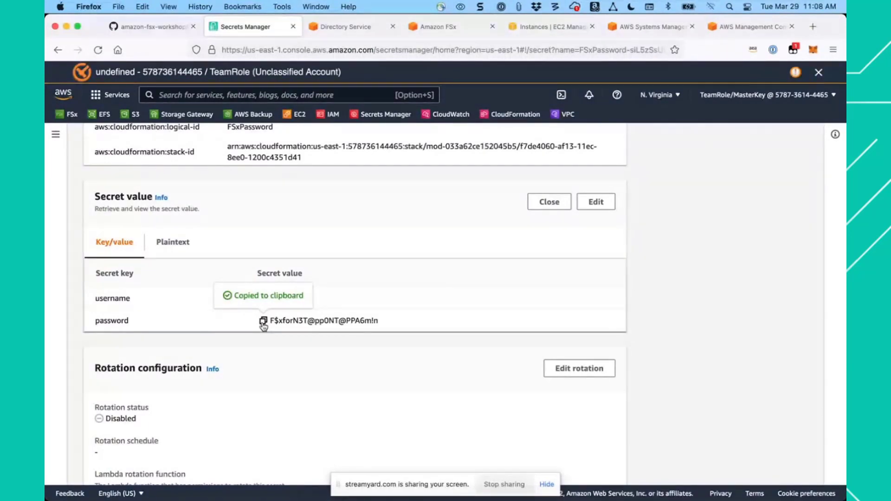
pyautogui.click(648, 27)
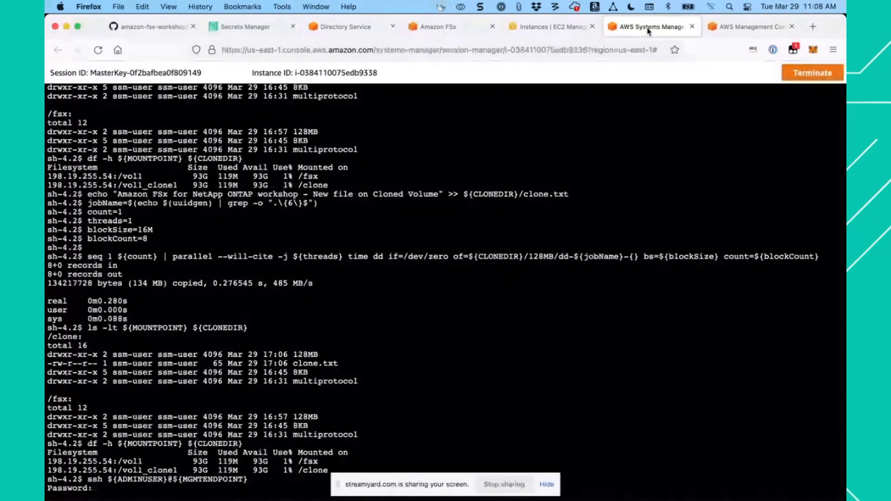
pyautogui.press('super+v')
pyautogui.press('Return')
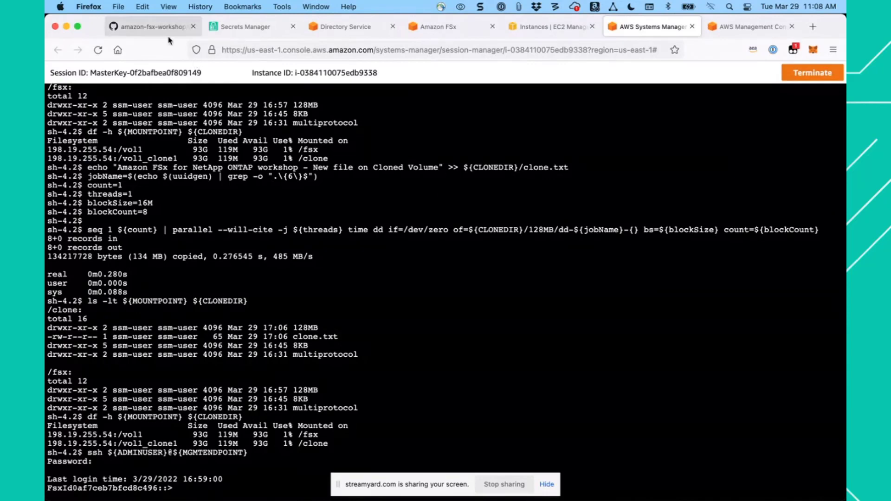
# - Query the space usage of vol1 and vol1_clone1 on svm01 with step 18's volume show commands and compare physical-used with the earlier output
pyautogui.click(154, 27)
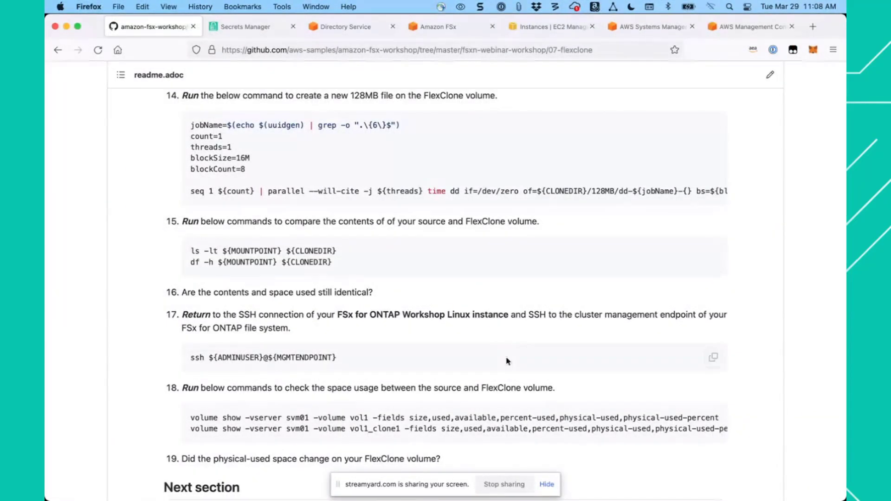
pyautogui.scroll(-3, 504, 374)
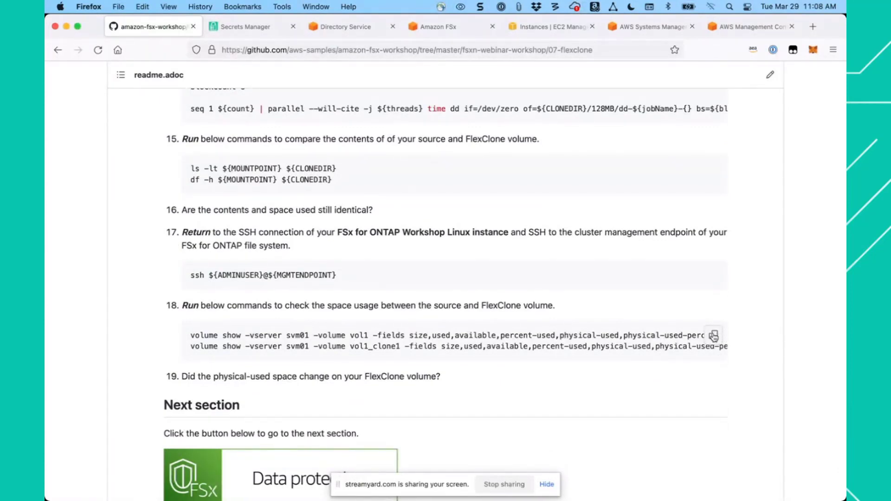
pyautogui.click(714, 336)
pyautogui.click(642, 30)
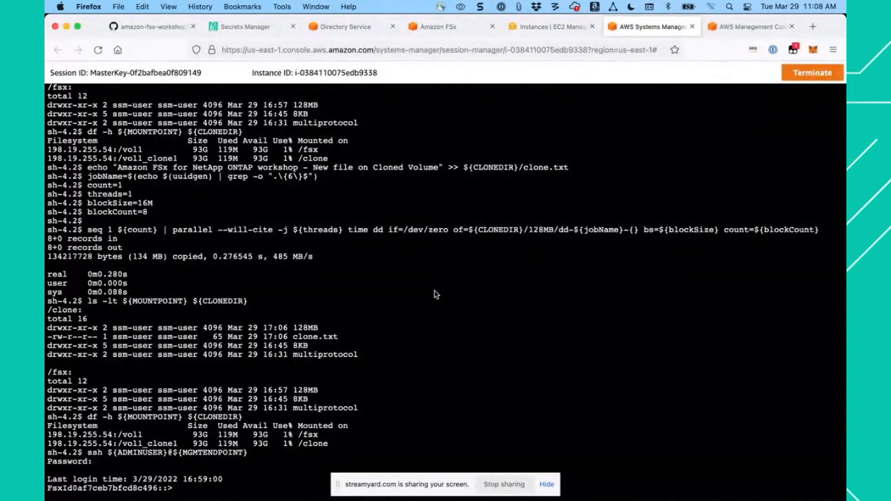
pyautogui.press('super+v')
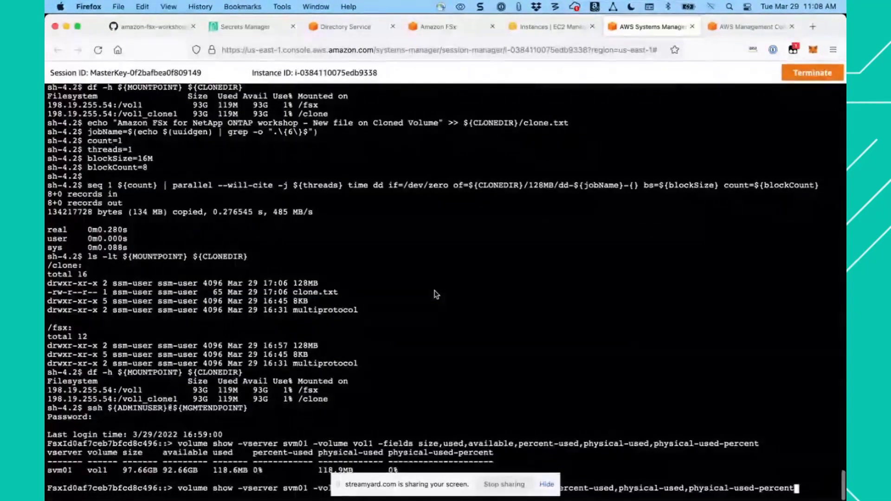
pyautogui.press('Return')
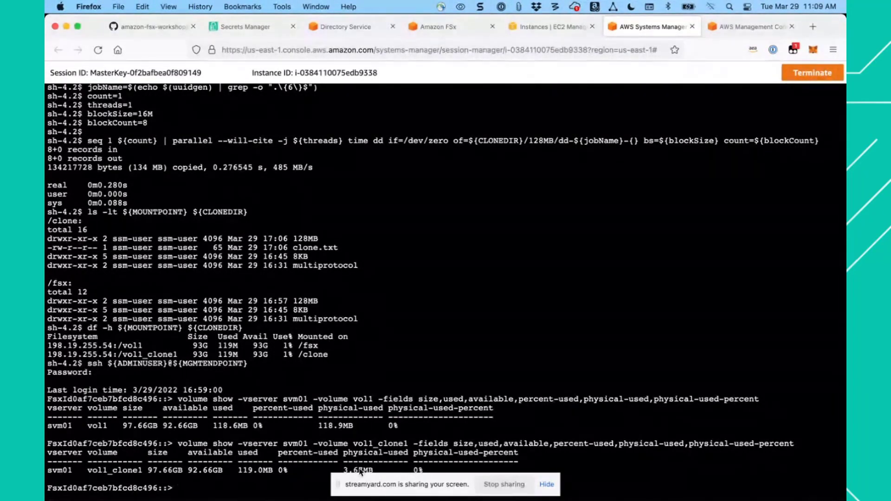
pyautogui.scroll(5, 338, 348)
pyautogui.scroll(10, 339, 350)
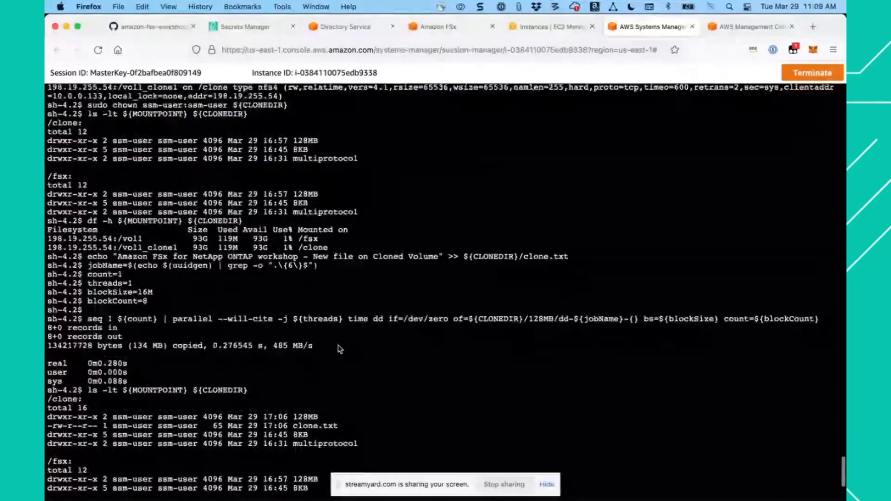
pyautogui.scroll(6, 338, 352)
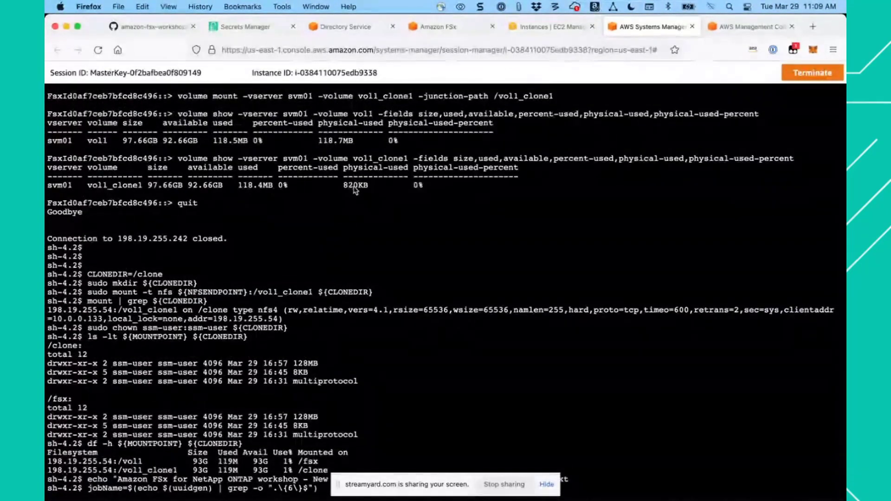
pyautogui.scroll(-5, 342, 292)
pyautogui.scroll(-14, 343, 292)
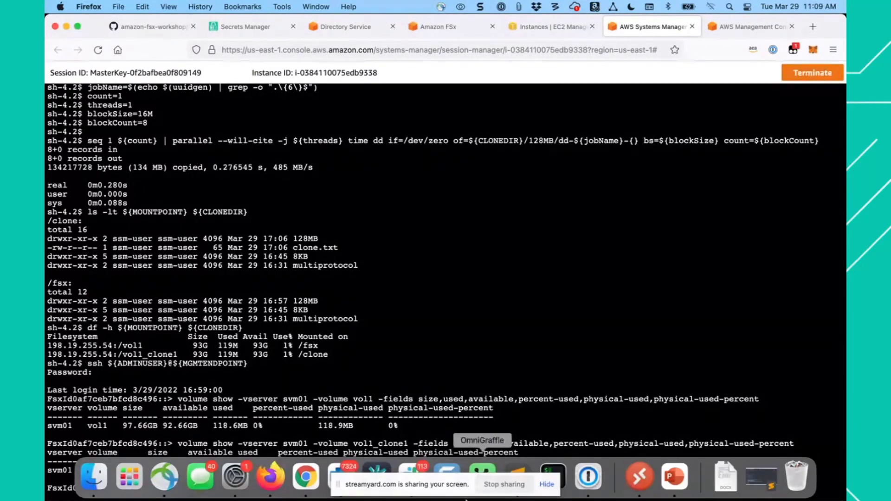
pyautogui.click(466, 499)
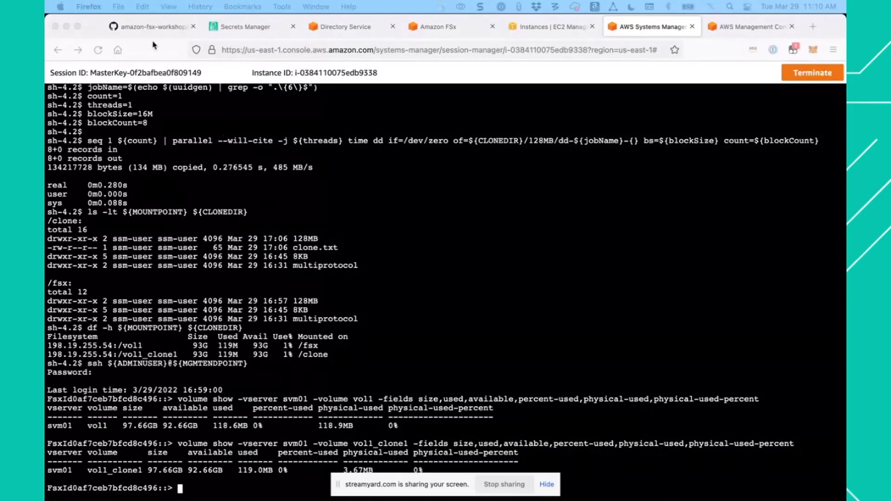
# - Open the workshop guide's next section, Data Protection, and go to its Summary and Snapshots Overview
pyautogui.click(153, 27)
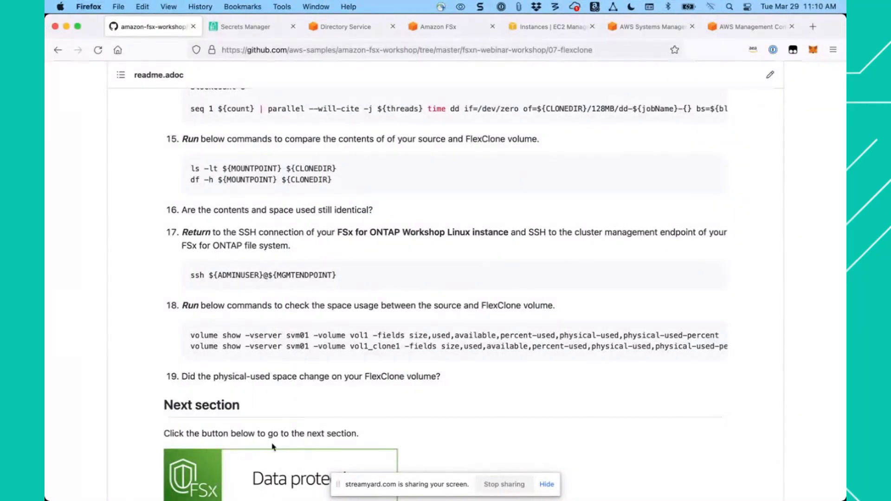
pyautogui.click(267, 473)
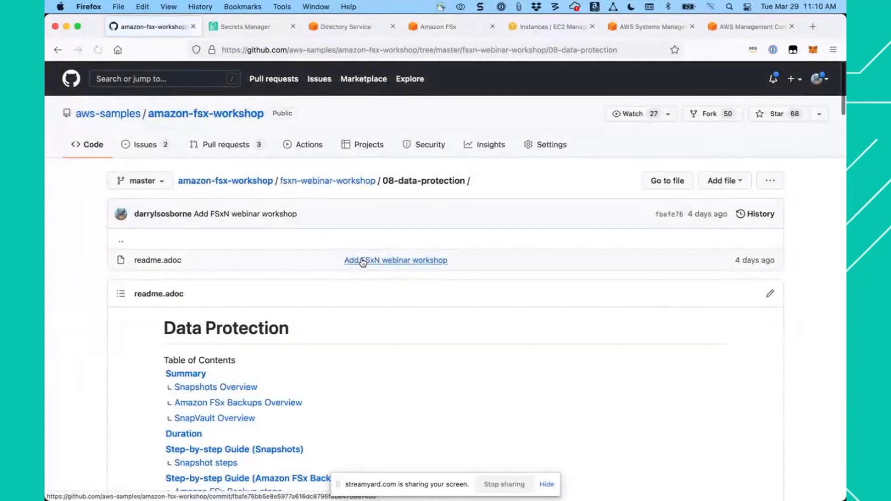
pyautogui.scroll(-3, 369, 334)
pyautogui.scroll(-5, 371, 342)
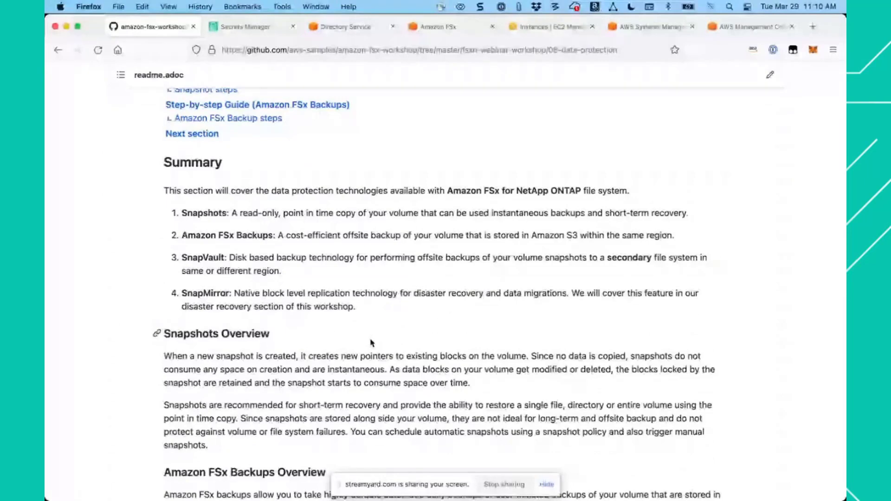
pyautogui.scroll(-1, 371, 342)
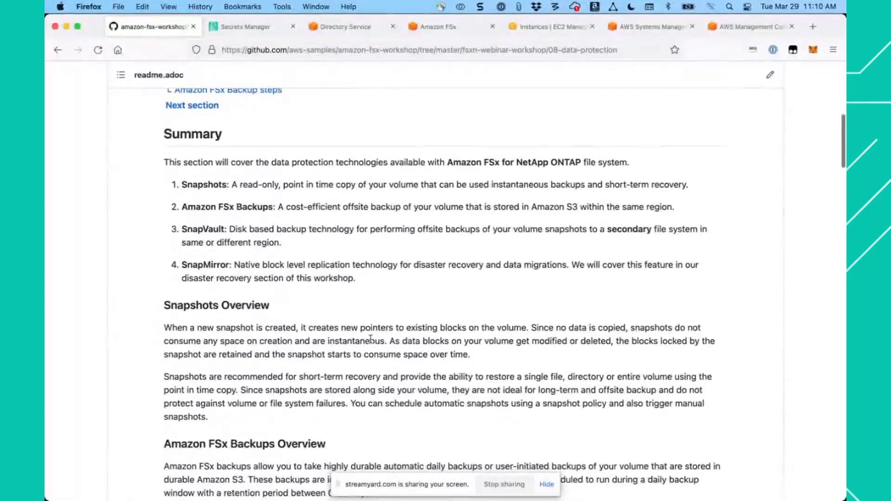
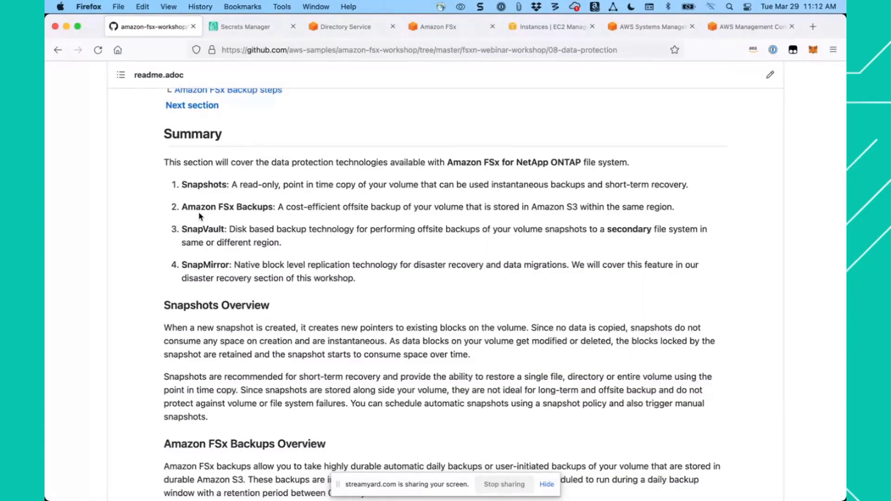
# - Go past the backup and SnapVault overviews to the Snapshot steps and list the available snapshots with step 2's volume snapshot show command
pyautogui.scroll(-10, 249, 387)
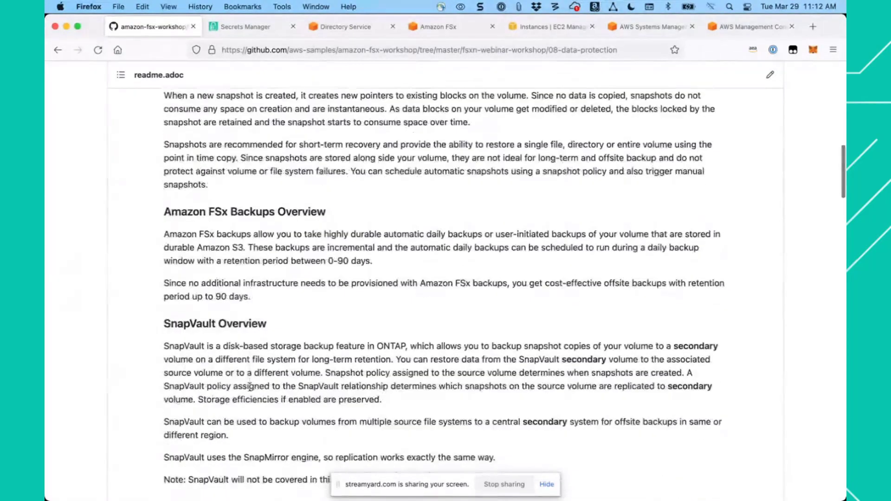
pyautogui.scroll(3, 250, 389)
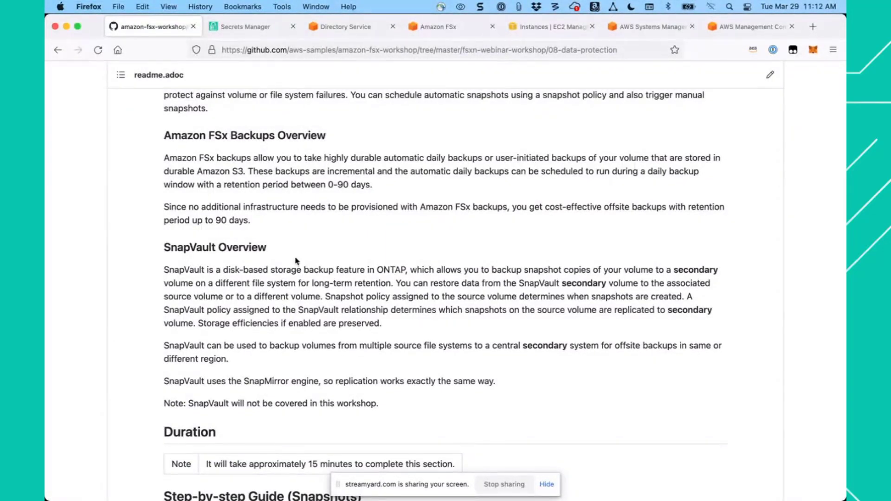
pyautogui.scroll(-8, 296, 261)
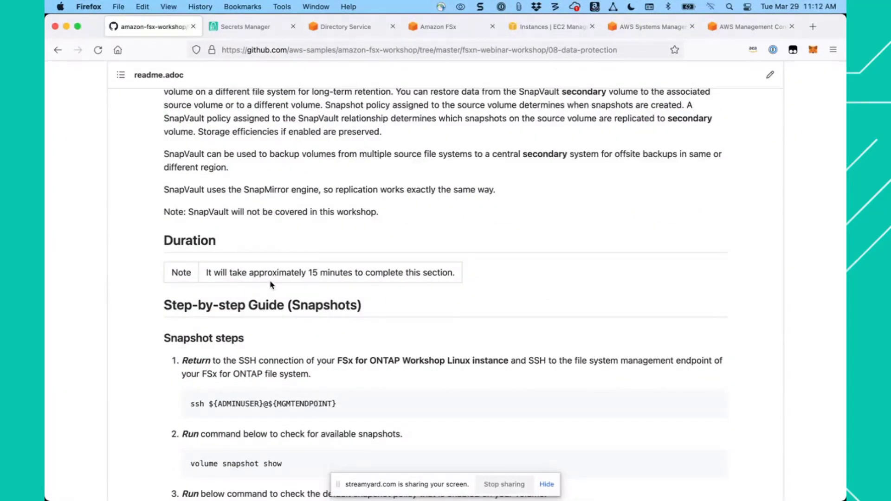
pyautogui.scroll(-2, 272, 285)
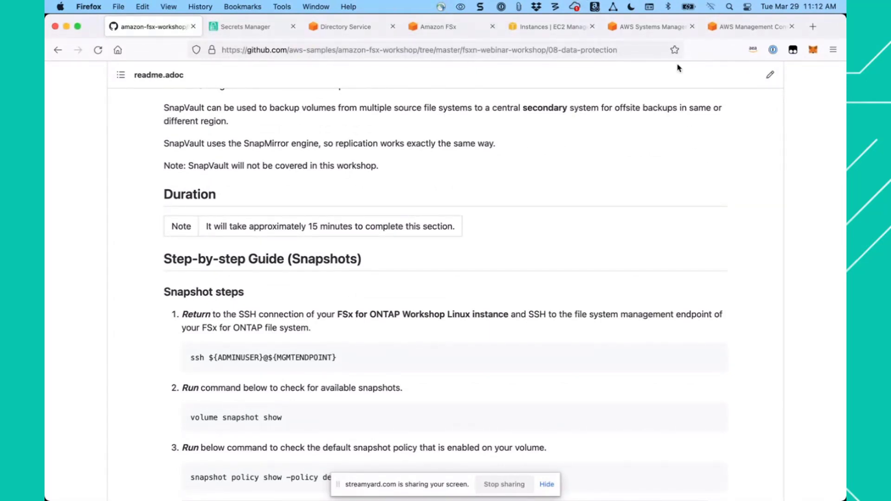
pyautogui.click(645, 30)
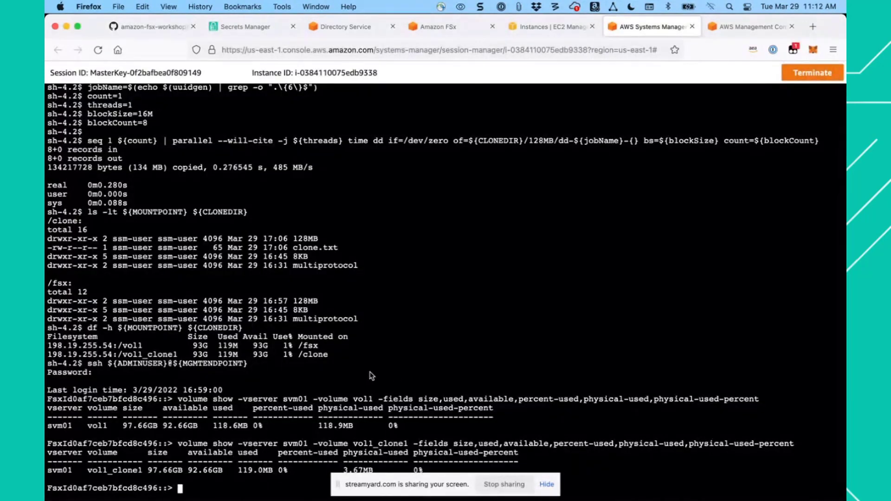
pyautogui.click(154, 26)
pyautogui.scroll(-3, 442, 340)
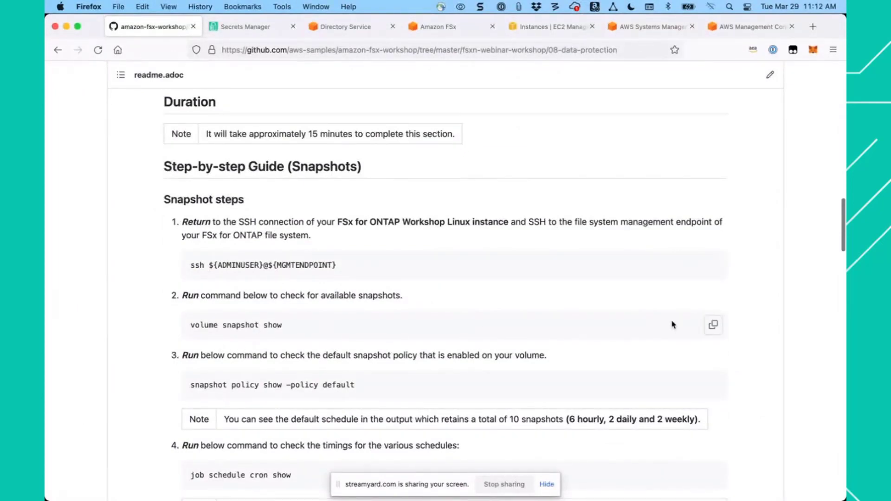
pyautogui.click(714, 326)
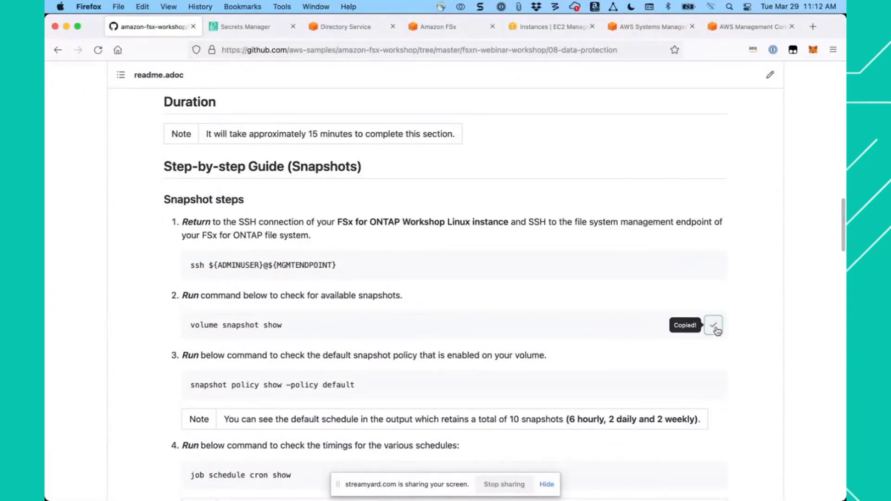
pyautogui.click(646, 26)
pyautogui.press('super+v')
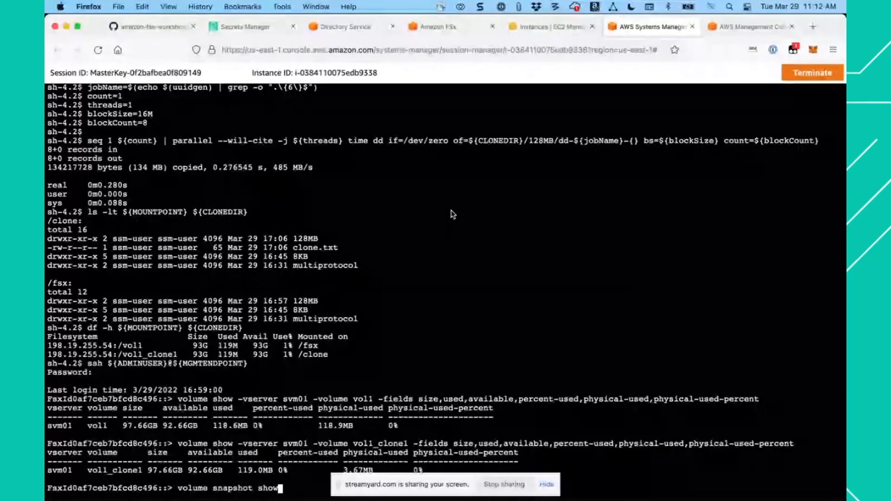
pyautogui.press('Return')
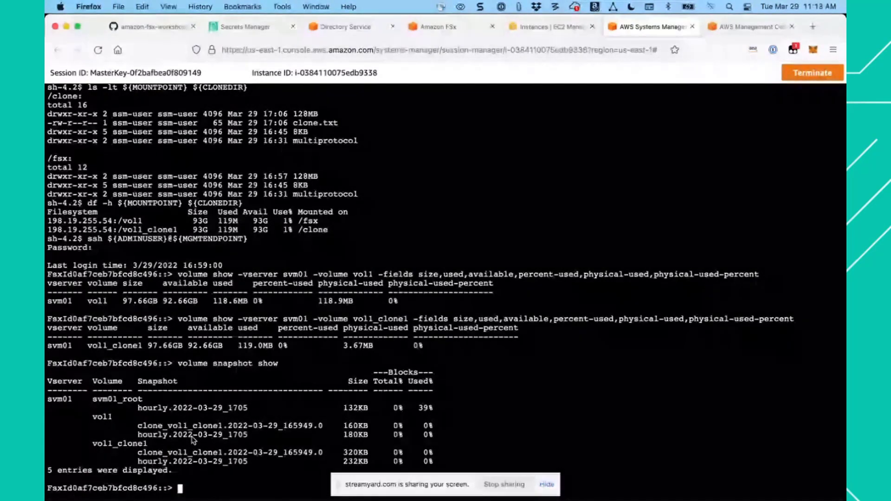
# - Check the default snapshot policy in the cluster session with step 3's snapshot policy show -policy default command
pyautogui.click(151, 26)
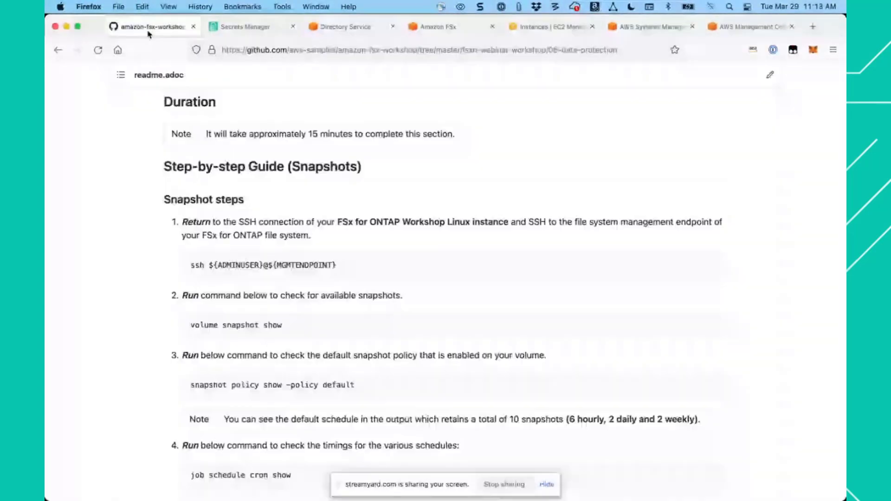
pyautogui.scroll(-3, 269, 203)
pyautogui.scroll(-2, 270, 203)
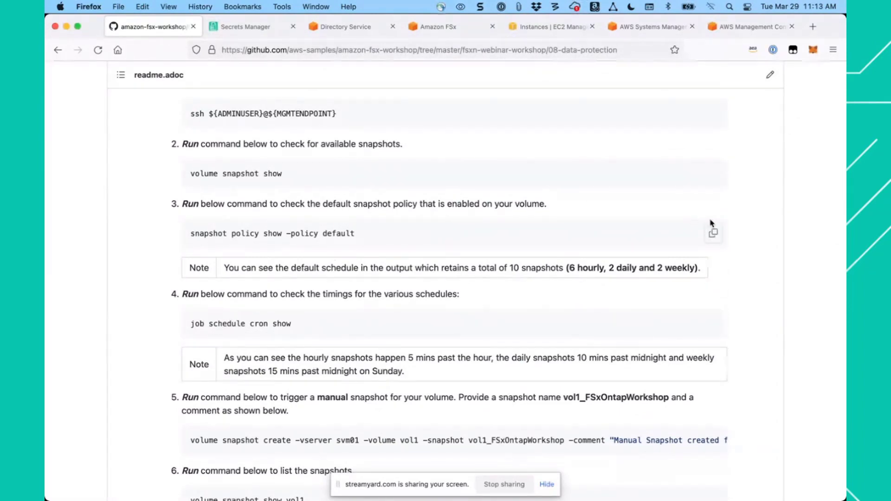
pyautogui.click(714, 234)
pyautogui.click(655, 27)
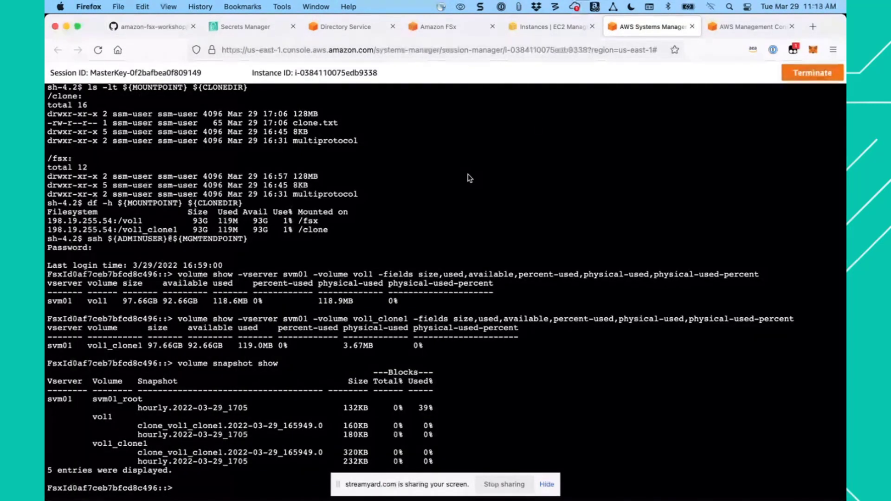
pyautogui.press('super+v')
pyautogui.press('Return')
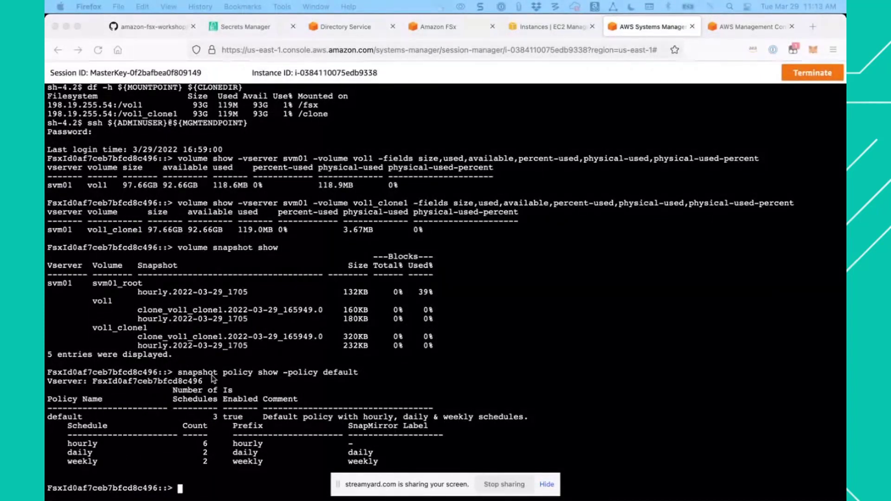
# - Check the timings of the snapshot schedules with step 4's job schedule cron show command, paging through to the end of the output
pyautogui.click(155, 29)
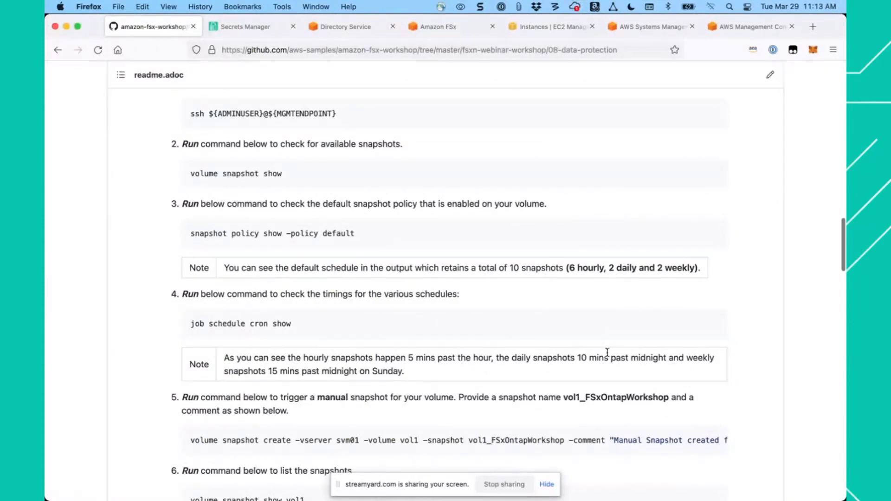
pyautogui.click(713, 326)
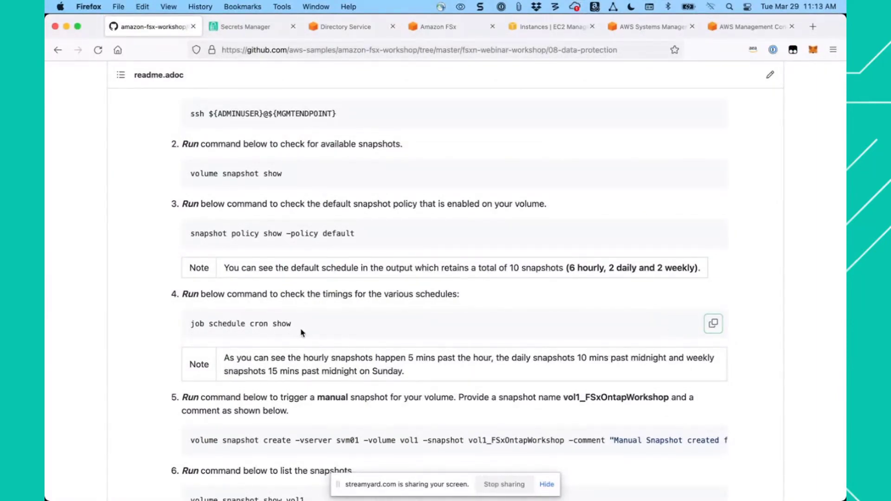
pyautogui.click(645, 31)
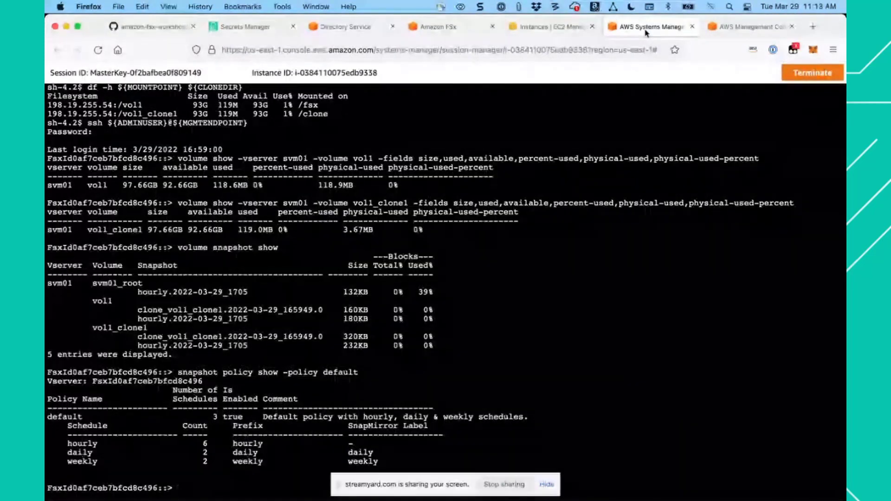
pyautogui.press('super+v')
pyautogui.press('Return')
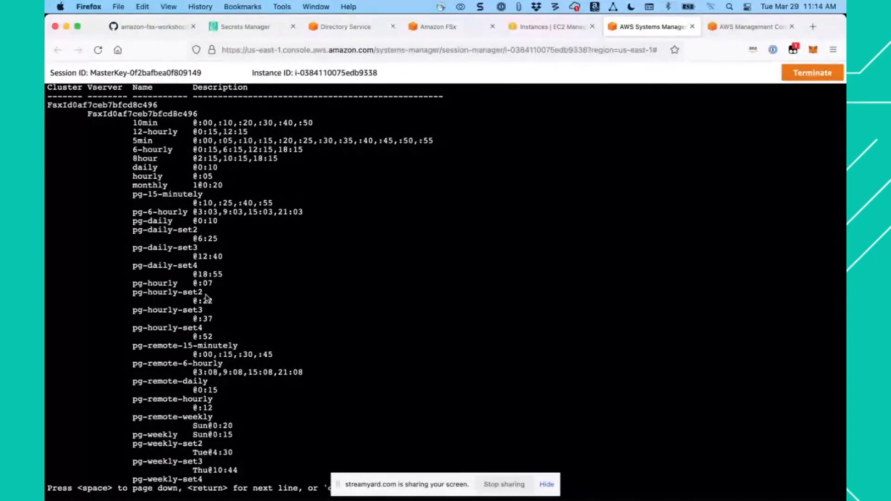
pyautogui.press('Return')
pyautogui.press('Return')
pyautogui.press('Return')
pyautogui.press('Return')
pyautogui.press('Return')
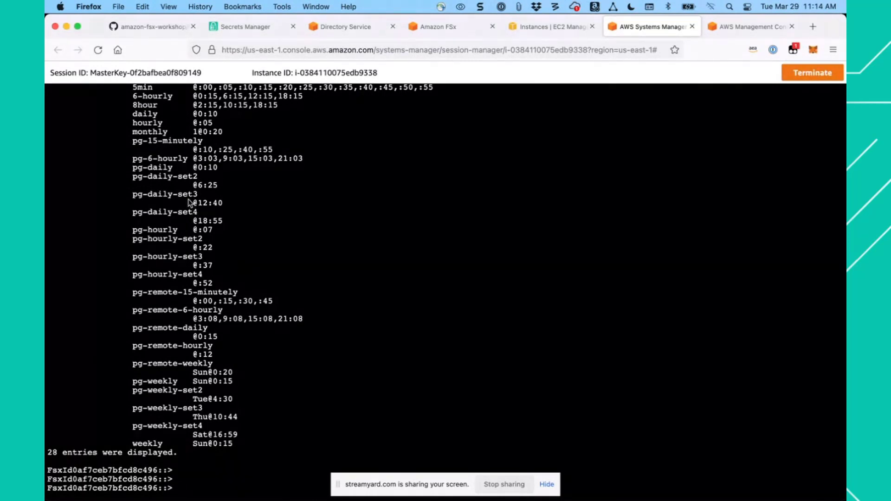
# - Create the manual snapshot vol1_FSxOntapWorkshop of vol1 on svm01 with step 5's command, commented "Manual Snapshot created for FSx Workshop"
pyautogui.click(153, 28)
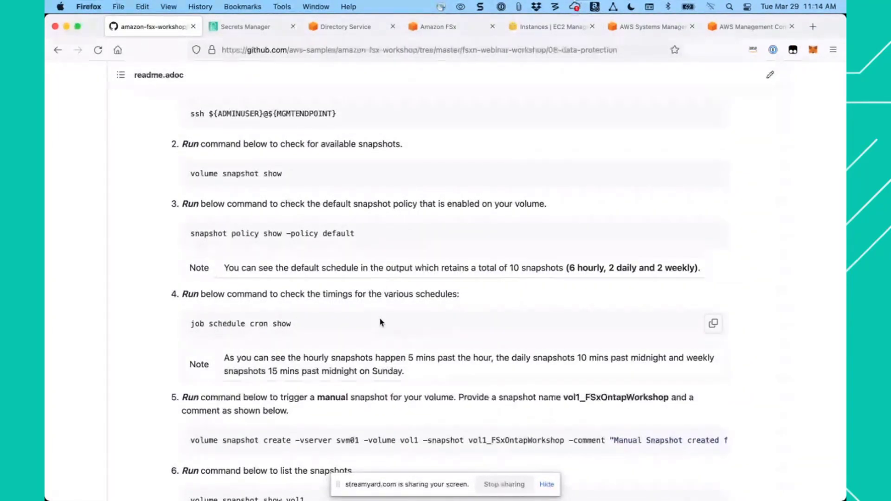
pyautogui.scroll(-1, 380, 322)
pyautogui.scroll(-5, 381, 322)
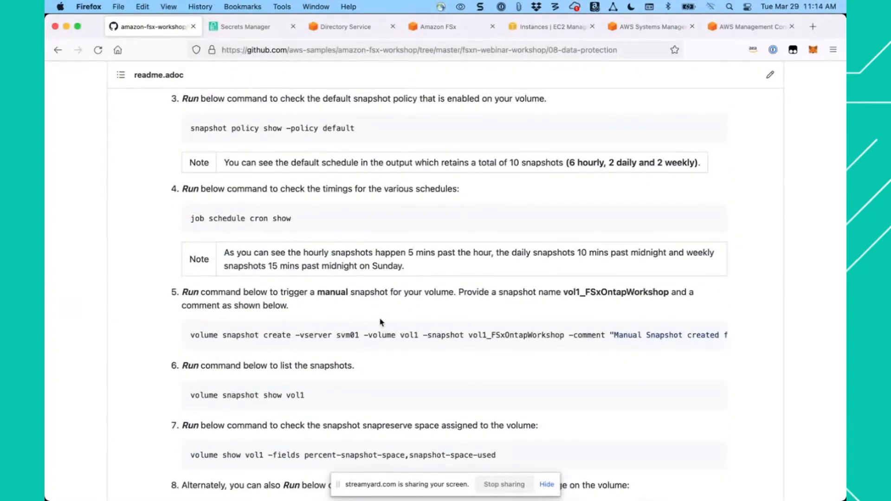
pyautogui.moveTo(686, 331)
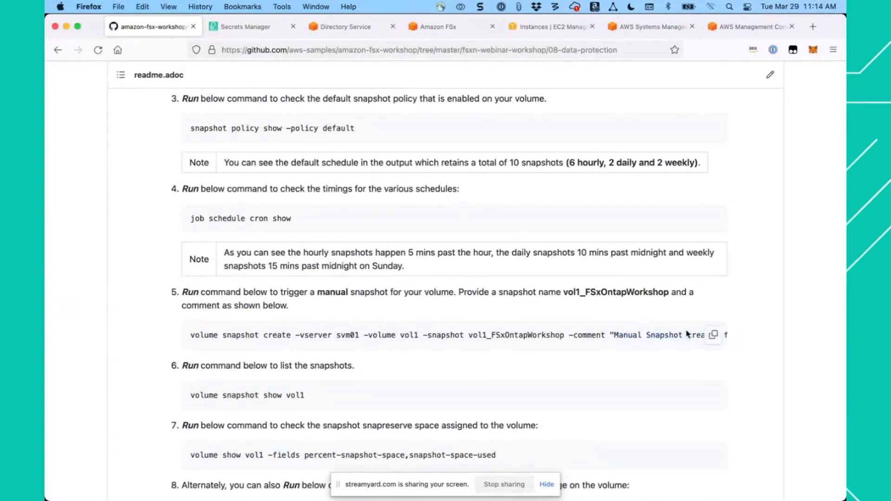
pyautogui.click(714, 334)
pyautogui.click(654, 26)
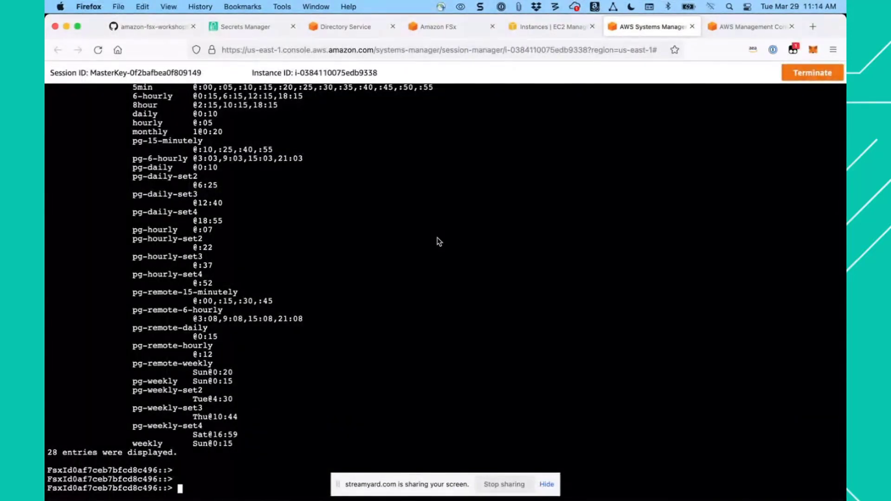
pyautogui.press('super+v')
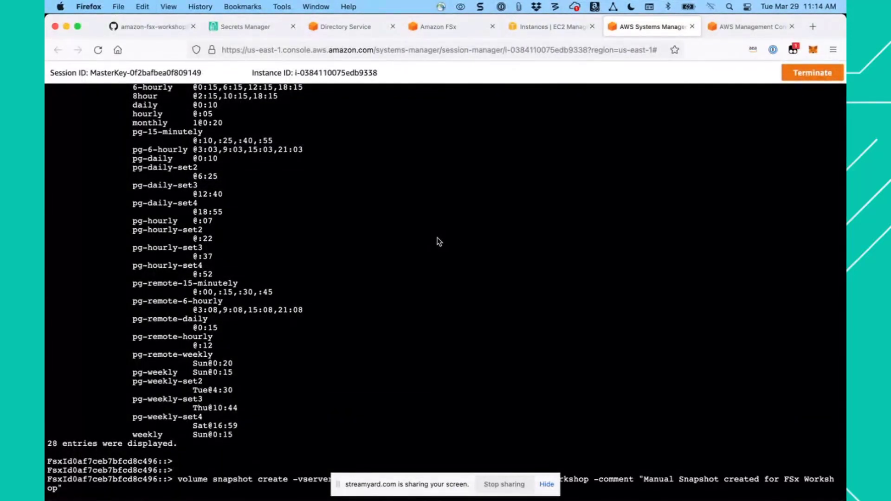
pyautogui.press('Return')
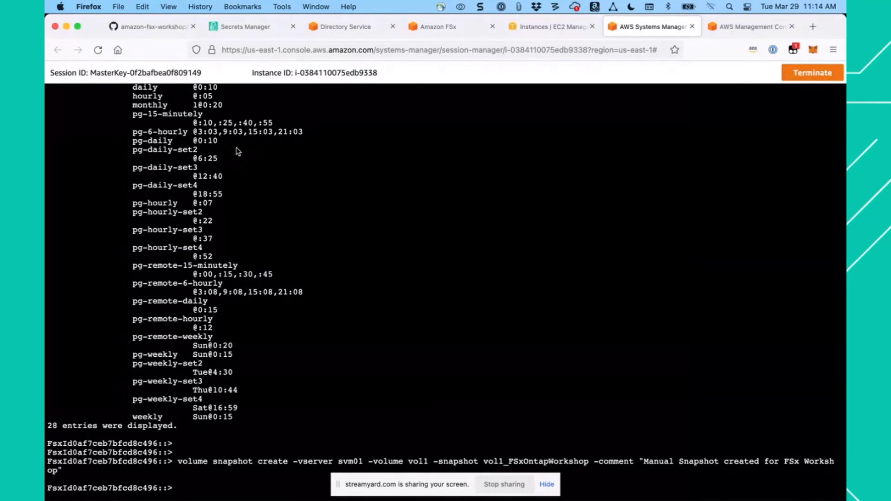
# - List the snapshots of vol1 with step 6's volume snapshot show vol1 command
pyautogui.click(159, 28)
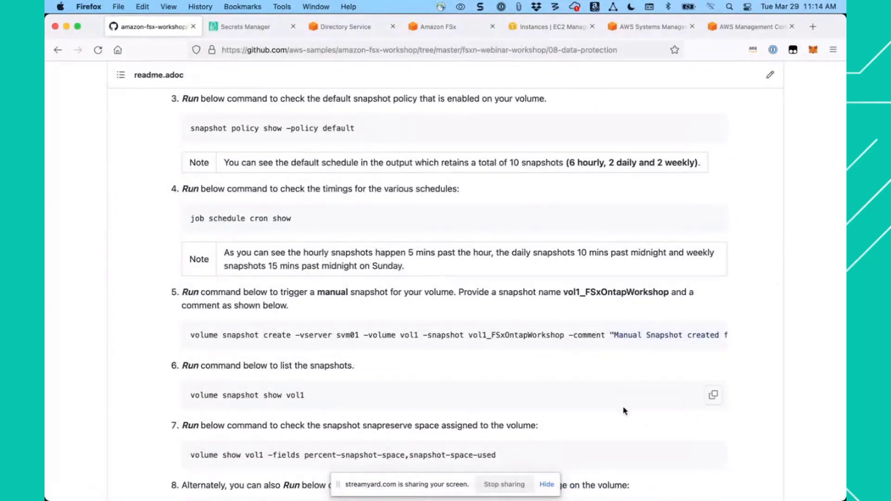
pyautogui.click(713, 395)
pyautogui.click(650, 28)
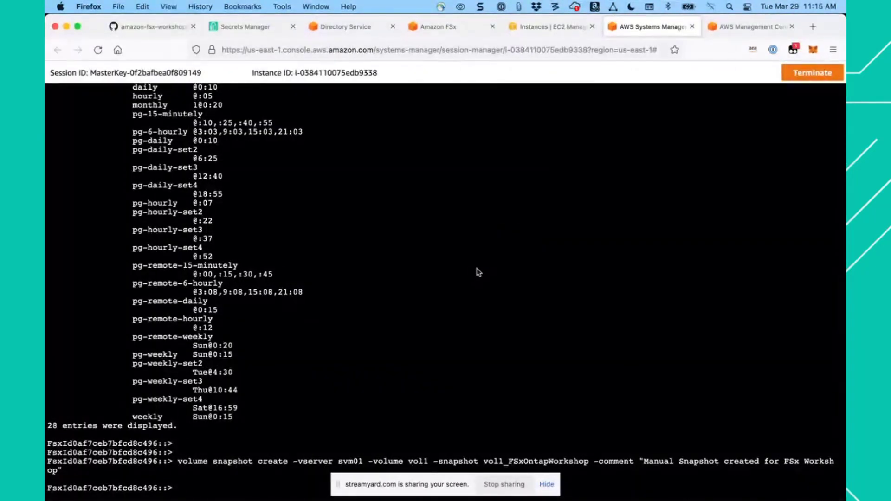
pyautogui.press('super+v')
pyautogui.press('Return')
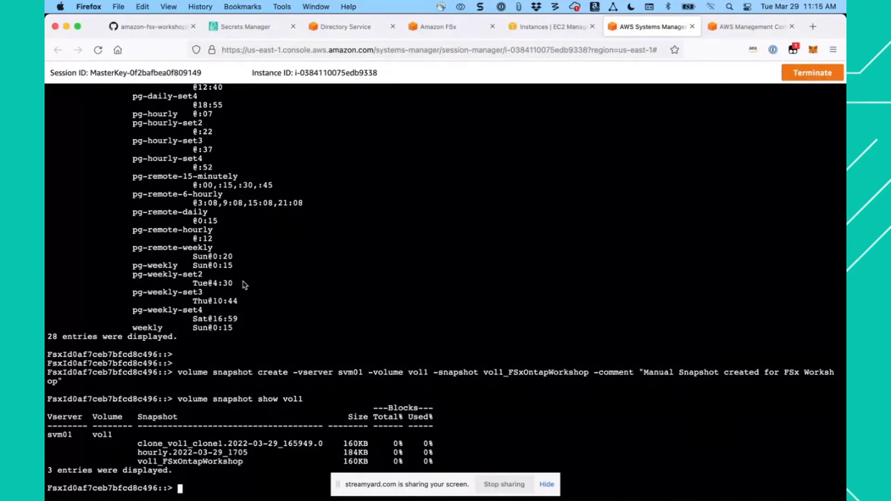
# - Check vol1's snapshot reserve and snapshot space used with step 7's volume show vol1 -fields percent-snapshot-space,snapshot-space-used command
pyautogui.click(157, 27)
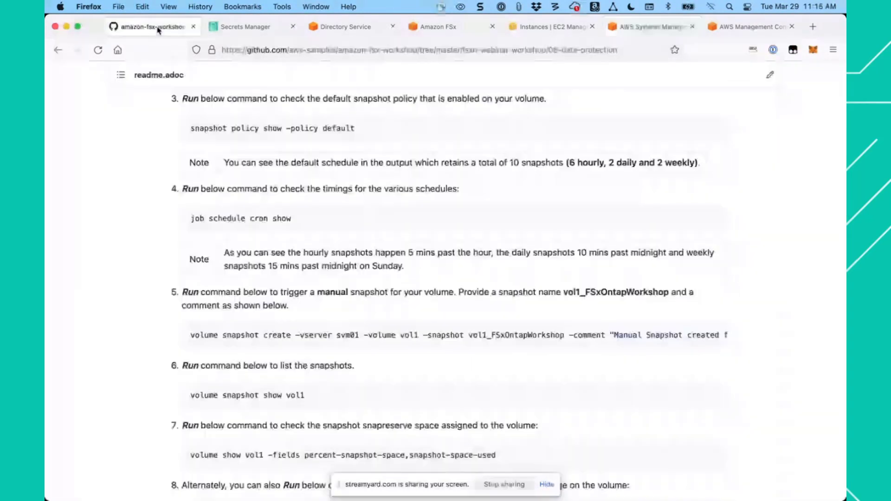
pyautogui.scroll(-3, 319, 296)
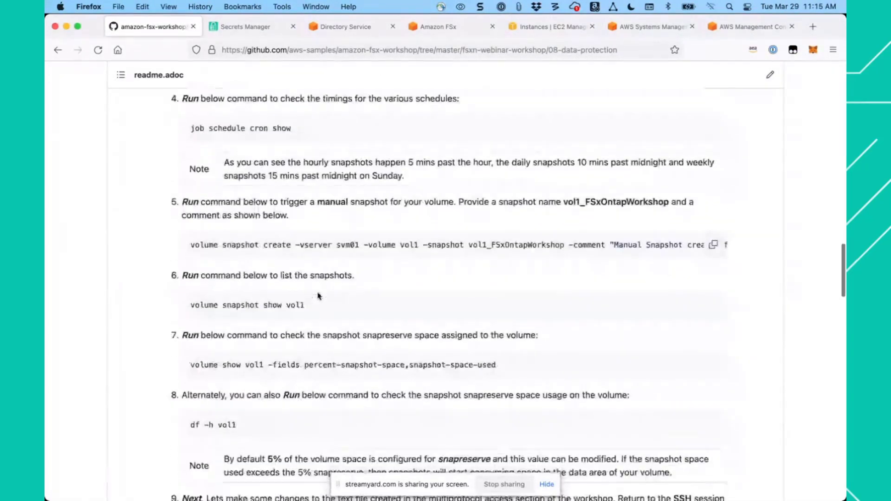
pyautogui.scroll(-2, 319, 295)
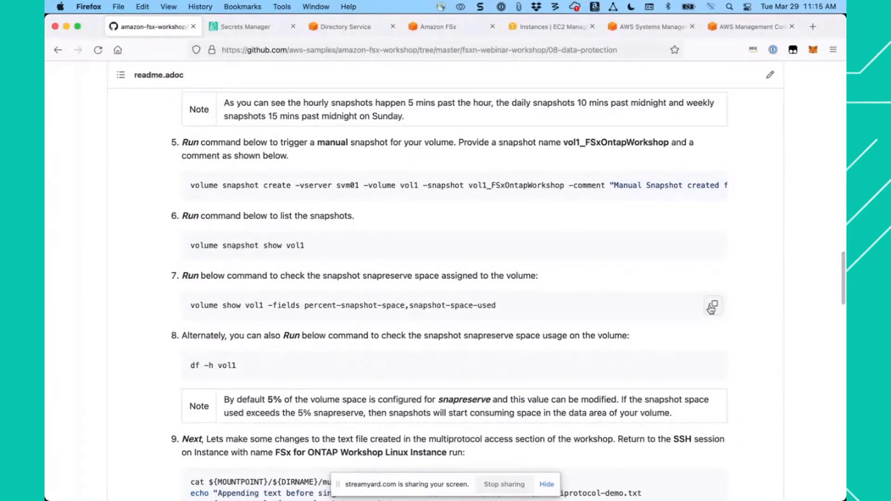
pyautogui.click(711, 307)
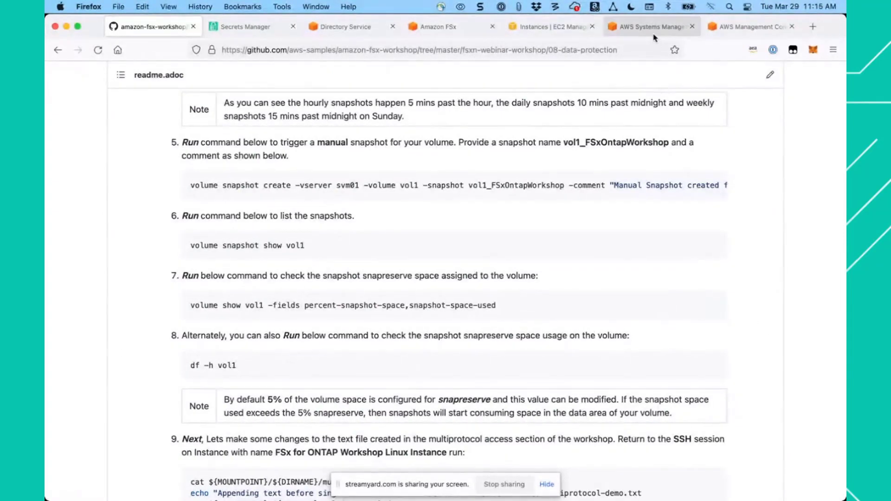
pyautogui.click(649, 29)
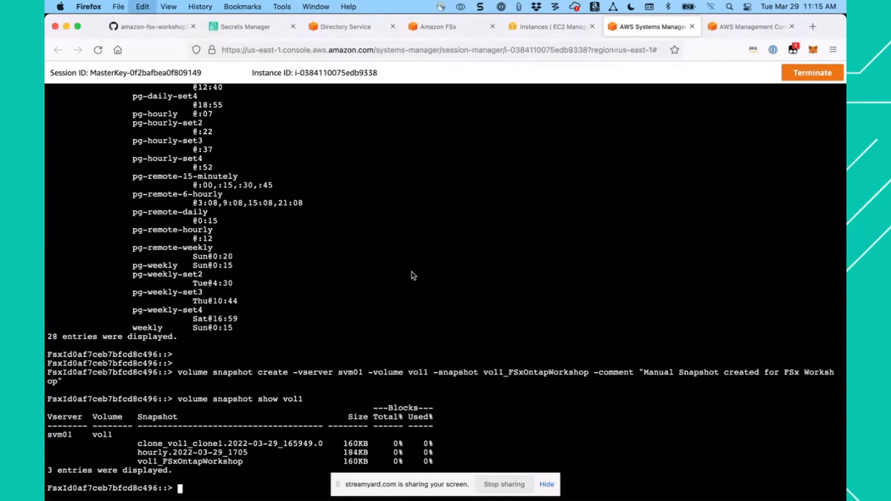
pyautogui.press('super+v')
pyautogui.press('Return')
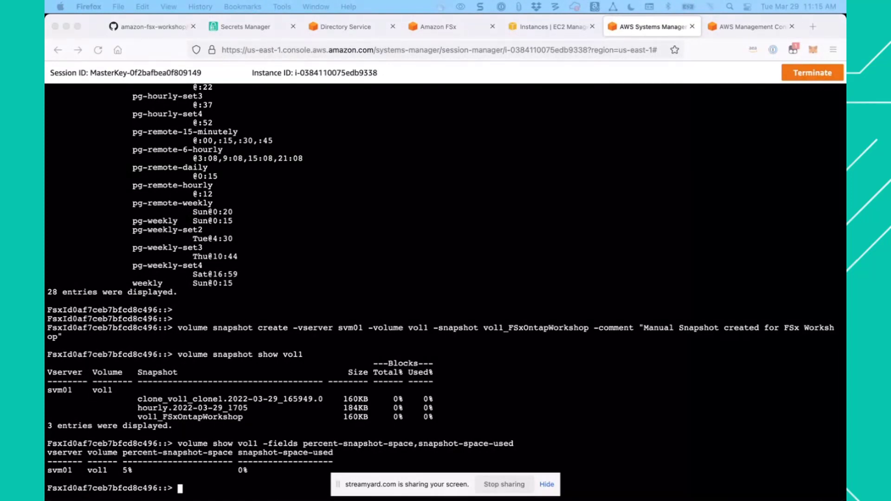
# - Quit the ONTAP CLI session to return to the Linux instance's shell
pyautogui.click(288, 307)
pyautogui.write('quit')
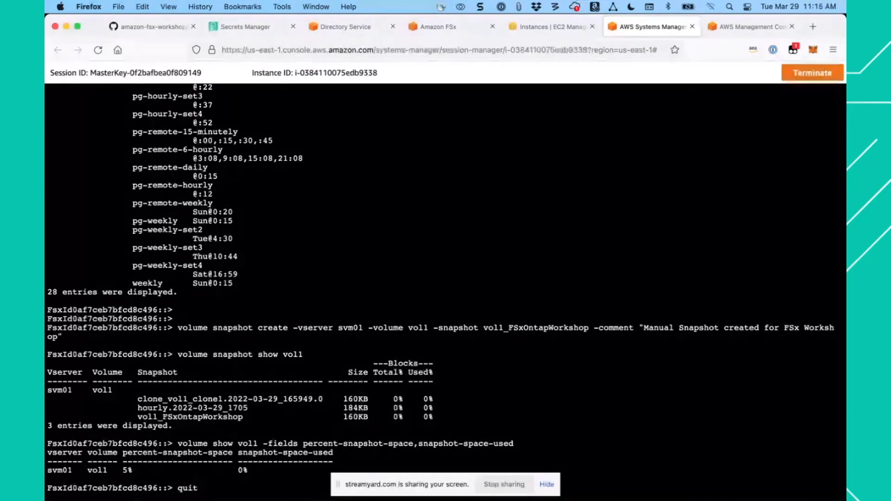
pyautogui.press('Return')
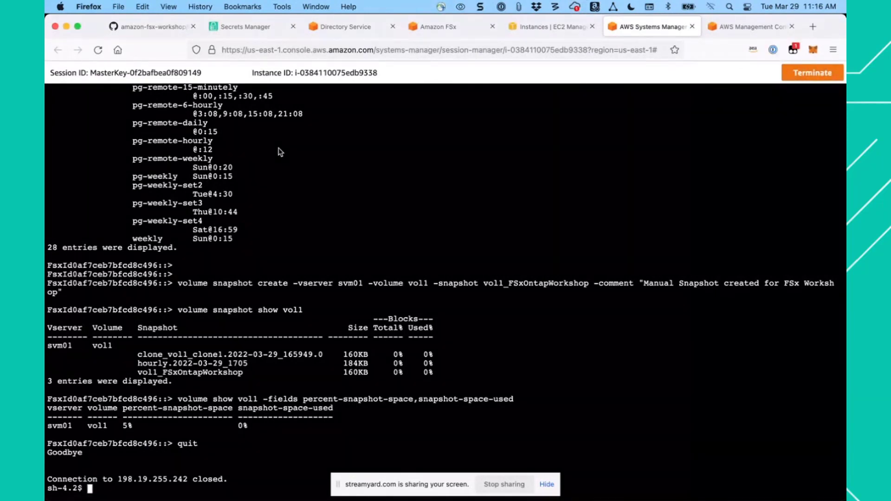
# - Try to run step 8's df -h vol1 command from the Linux shell
pyautogui.click(153, 26)
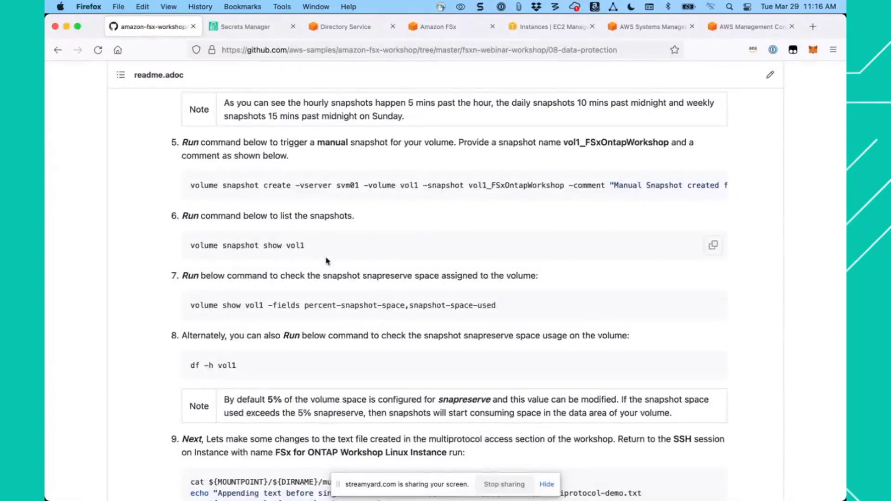
pyautogui.click(714, 367)
pyautogui.click(641, 36)
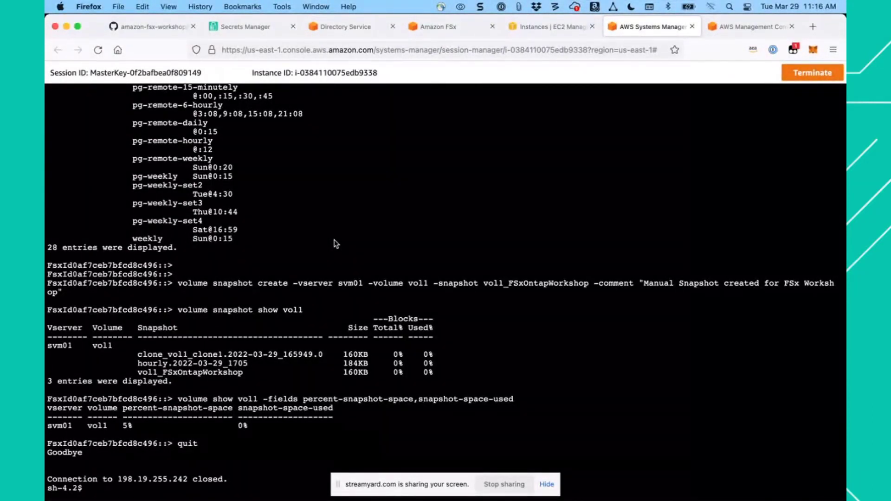
pyautogui.write('df -h vol1')
pyautogui.press('Return')
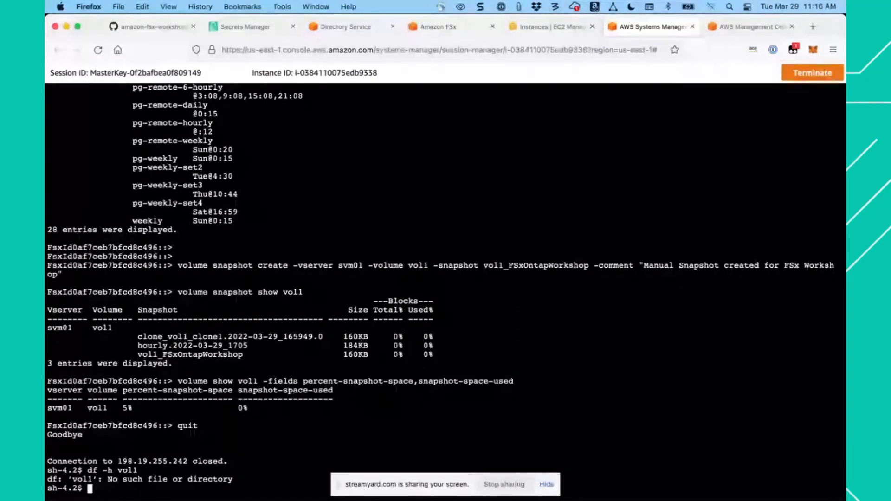
pyautogui.press('Return')
# - Reconnect to the ONTAP CLI with ssh ${ADMINUSER}@${MGMTENDPOINT}, entering the admin password copied from the FSxPassword secret in Secrets Manager
pyautogui.press('super+v')
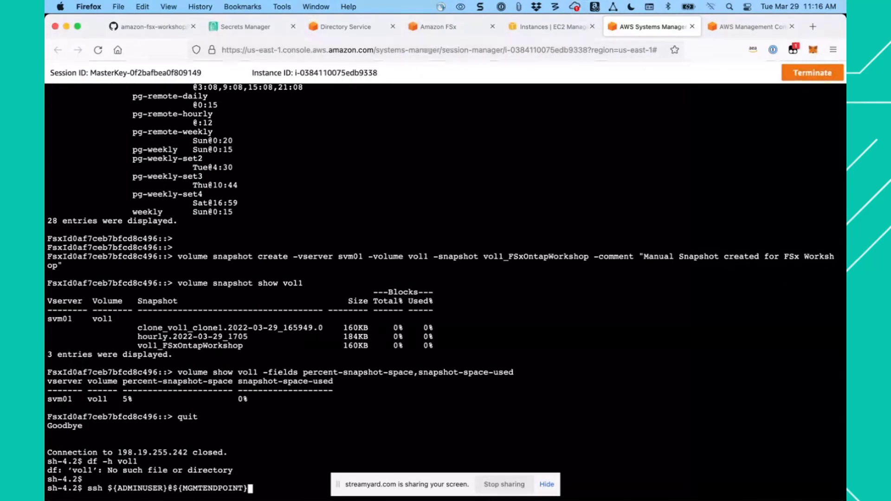
pyautogui.press('Return')
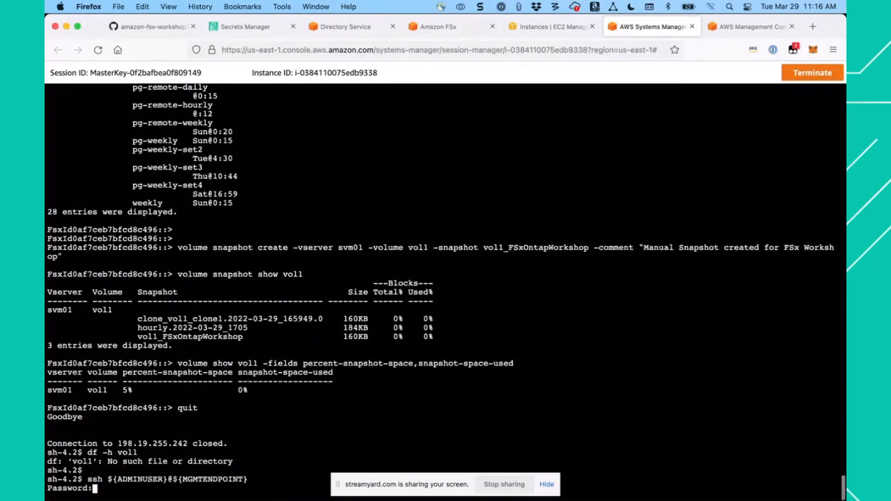
pyautogui.click(340, 28)
pyautogui.click(245, 34)
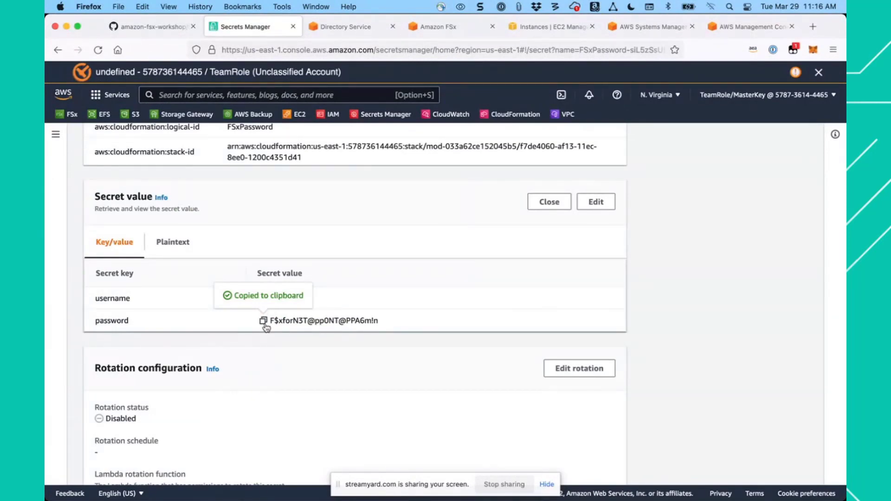
pyautogui.click(649, 26)
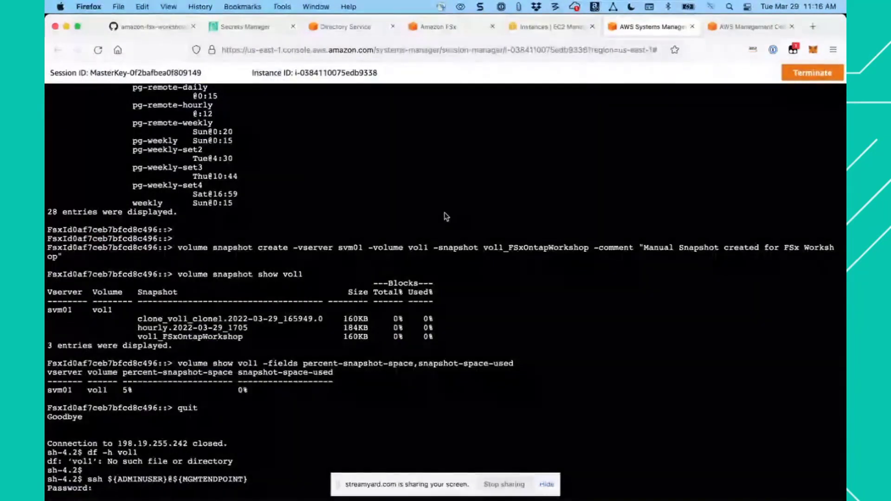
pyautogui.press('super+v')
pyautogui.press('Return')
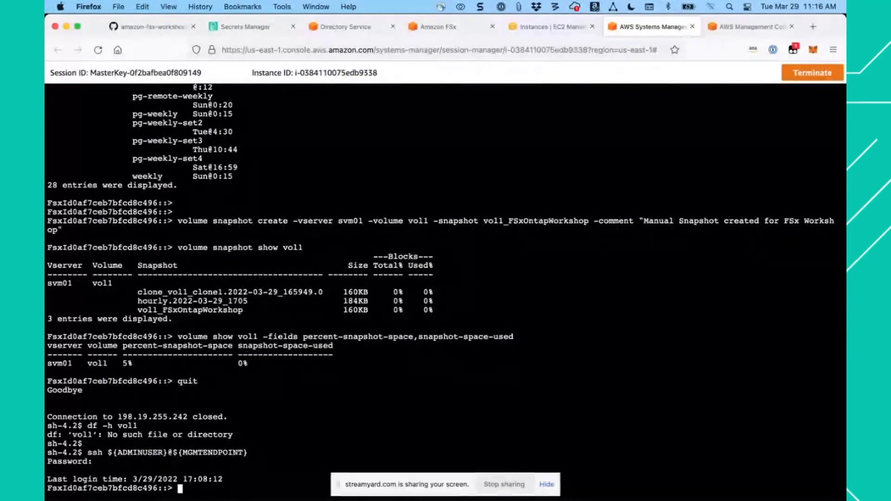
# - Check the space usage of vol1 and its snapshot reserve with step 8's df -h vol1 command in the ONTAP CLI
pyautogui.click(165, 28)
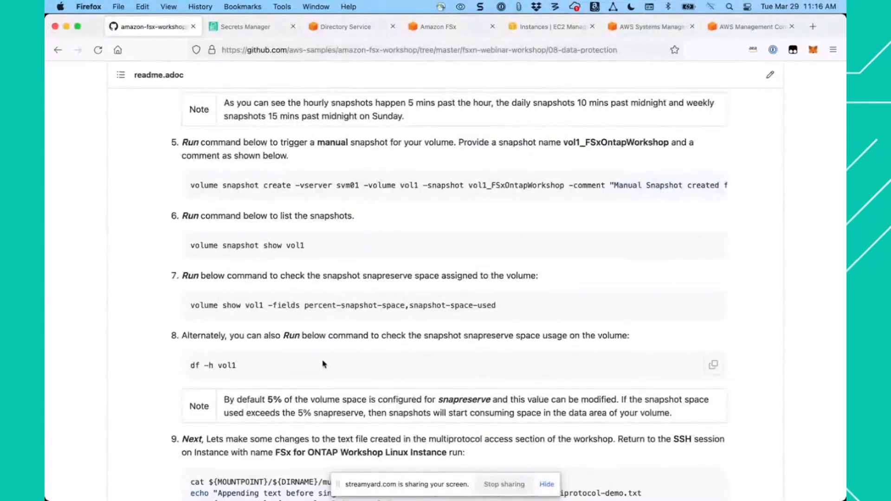
pyautogui.click(713, 365)
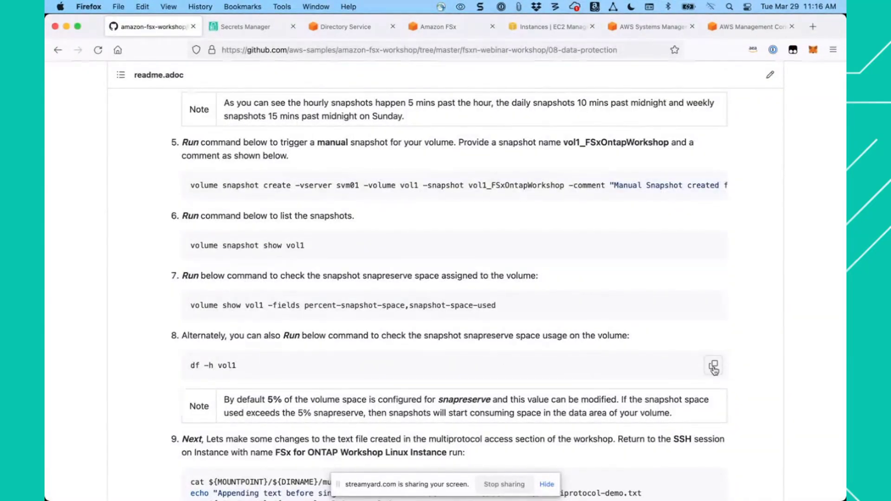
pyautogui.click(651, 27)
pyautogui.press('super+v')
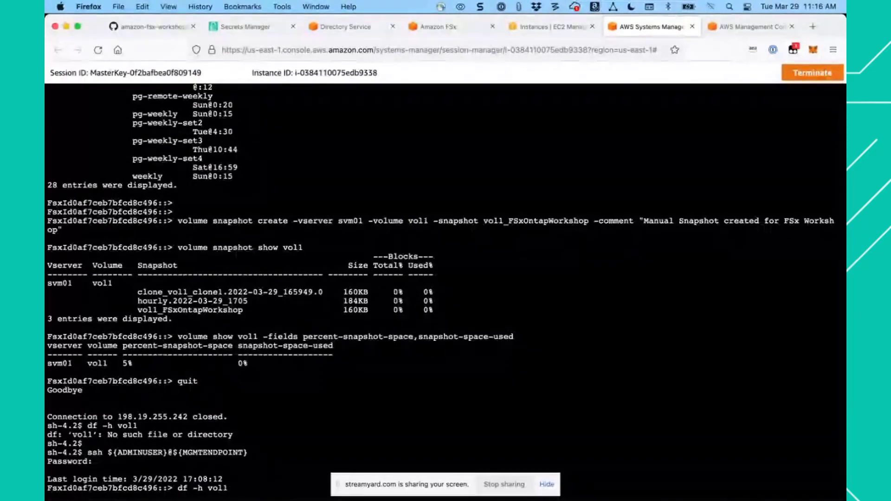
pyautogui.press('Return')
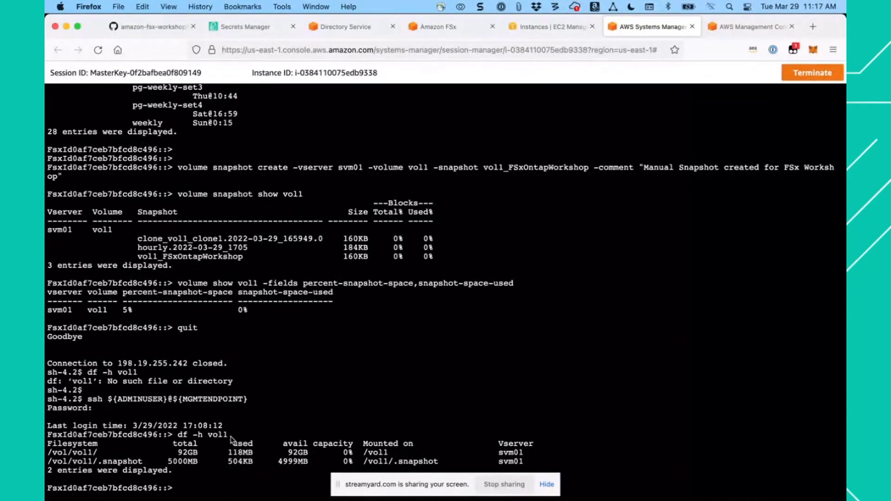
pyautogui.click(82, 467)
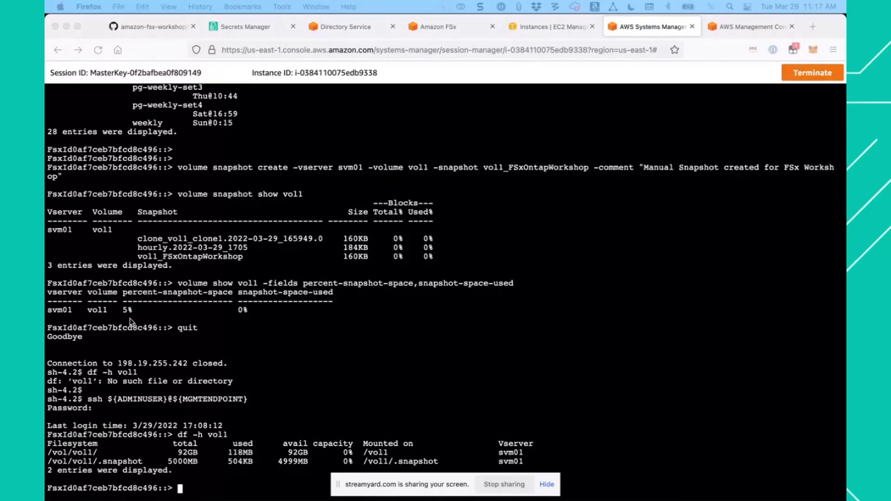
# - Close the SSH connection to the file system with quit, ready for the Linux file commands
pyautogui.click(312, 380)
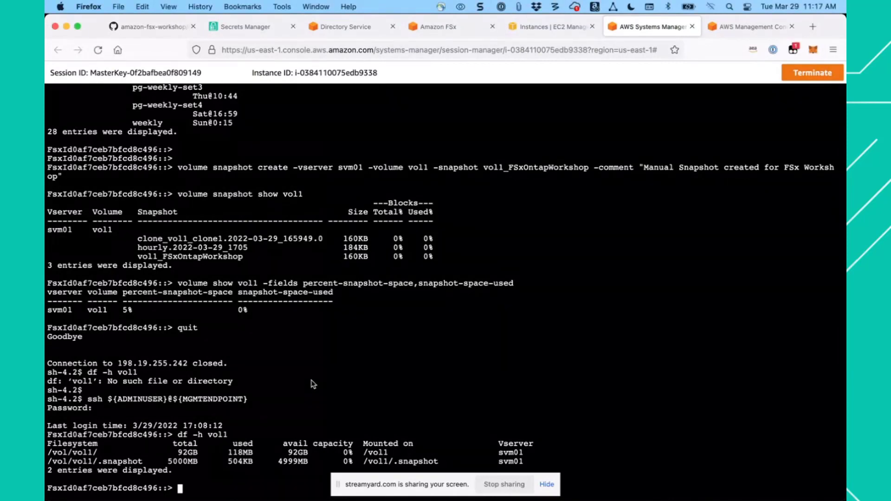
pyautogui.write('quit')
pyautogui.press('Return')
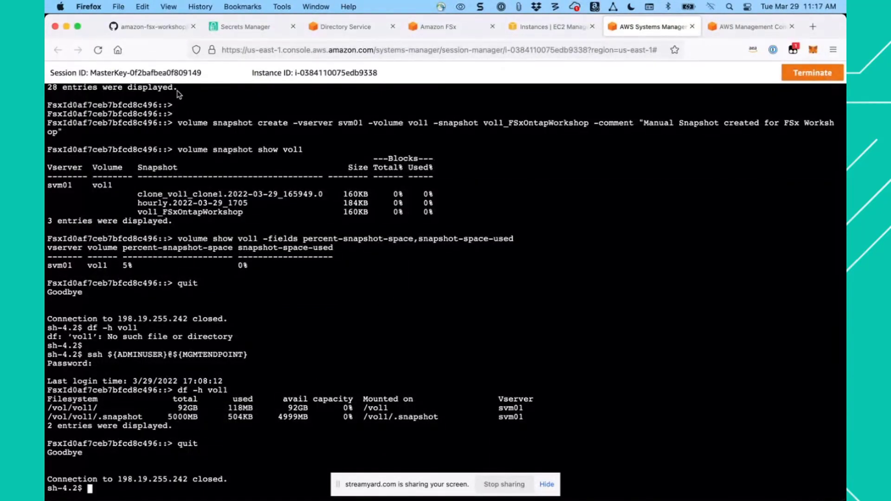
# - Append "Appending text before single file restore" to multiprotocol-demo.txt with step 9's commands, printing the file before and after
pyautogui.click(157, 28)
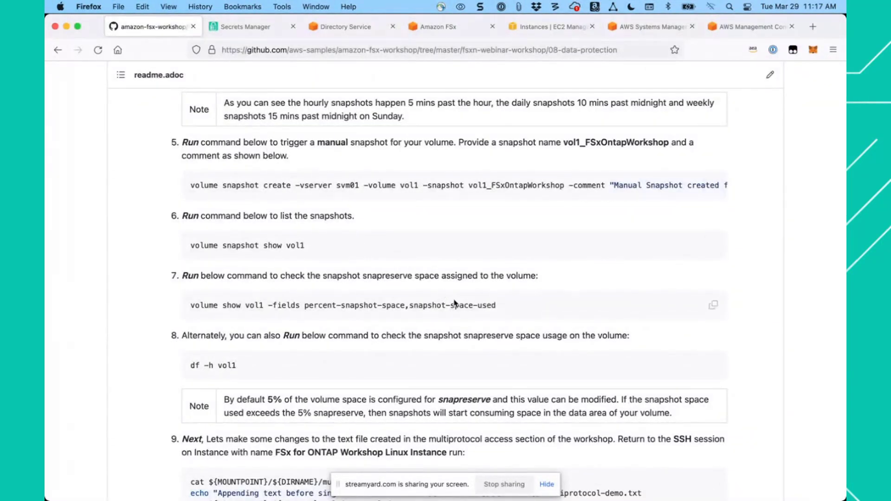
pyautogui.scroll(-8, 537, 312)
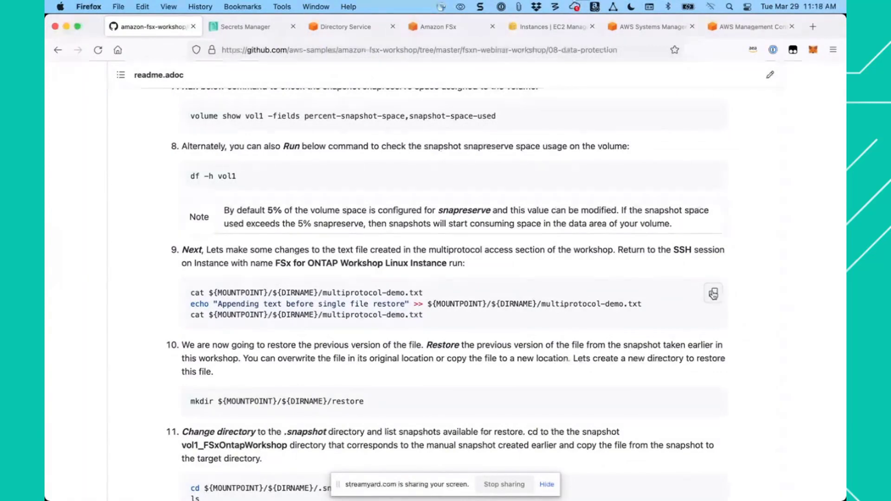
pyautogui.click(714, 295)
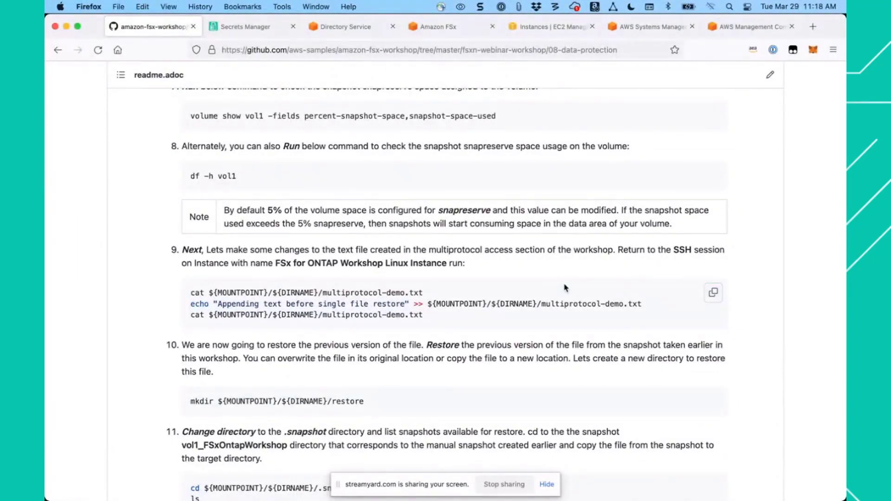
pyautogui.click(648, 27)
pyautogui.press('super+v')
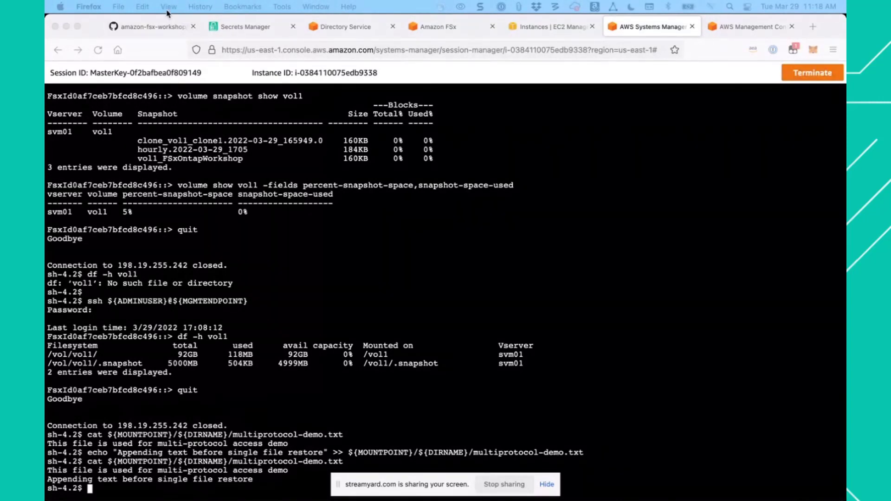
# - Create the directory ${MOUNTPOINT}/${DIRNAME}/restore with step 10's mkdir command
pyautogui.click(183, 28)
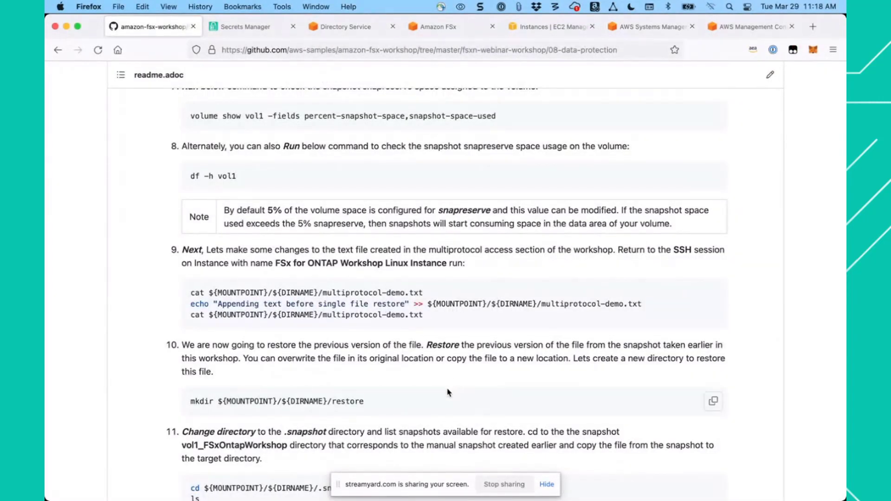
pyautogui.click(715, 403)
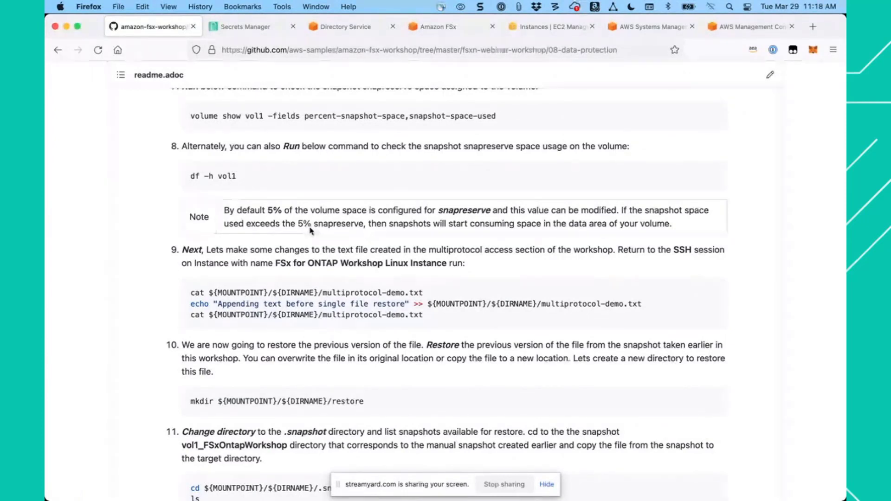
pyautogui.click(625, 27)
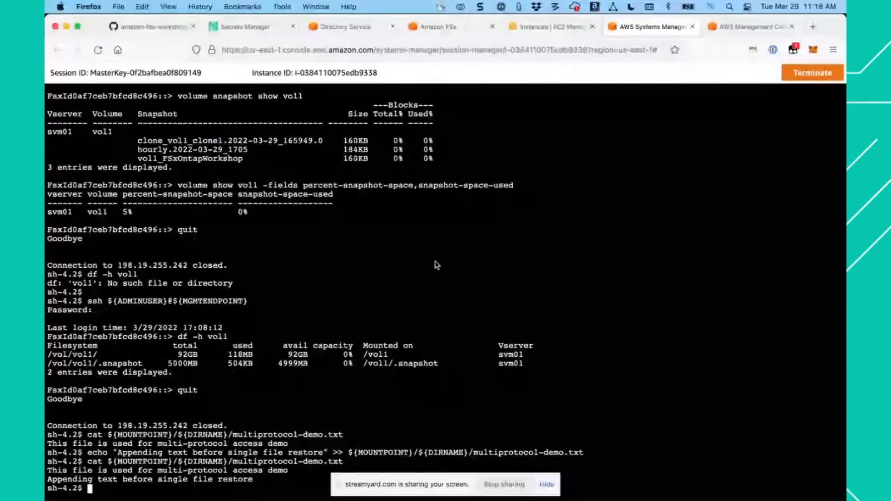
pyautogui.press('super+v')
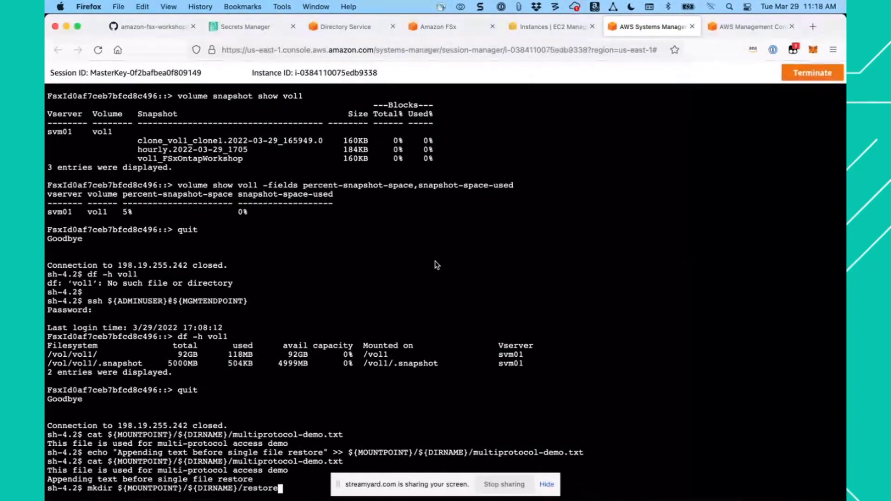
pyautogui.press('Return')
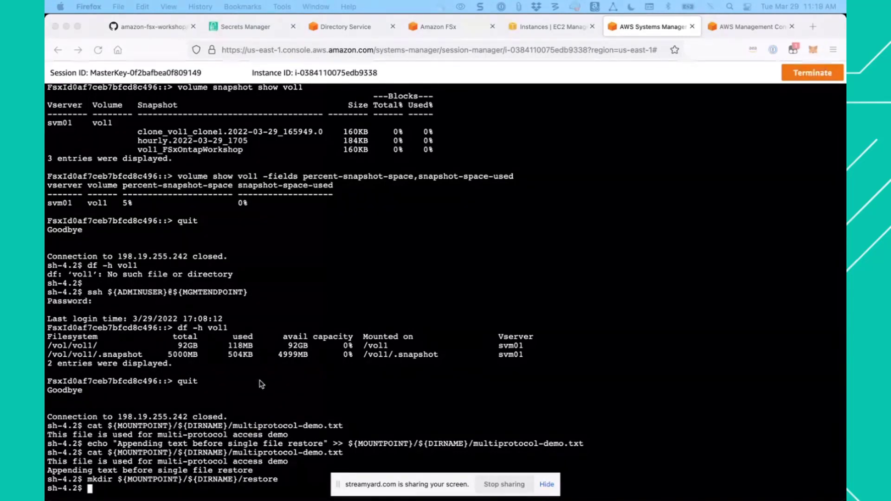
# - Copy multiprotocol-demo.txt from the vol1_FSxOntapWorkshop snapshot directory into the restore directory with step 11's commands
pyautogui.click(154, 31)
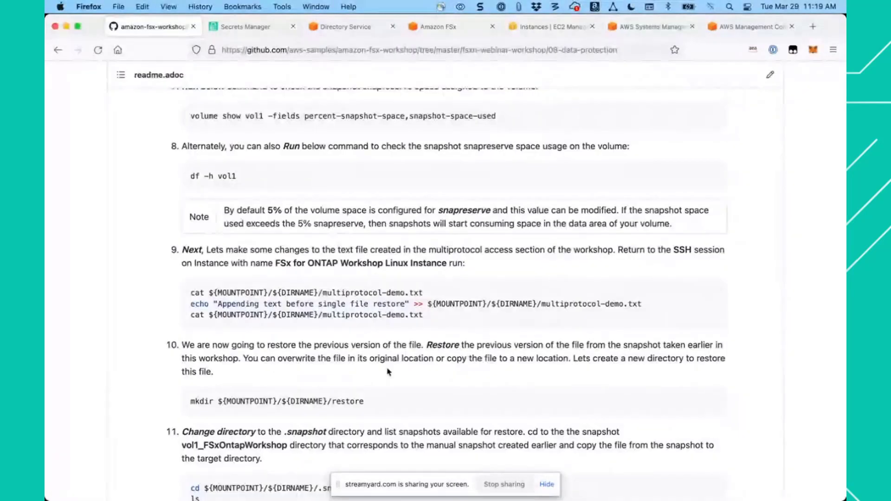
pyautogui.scroll(-5, 388, 377)
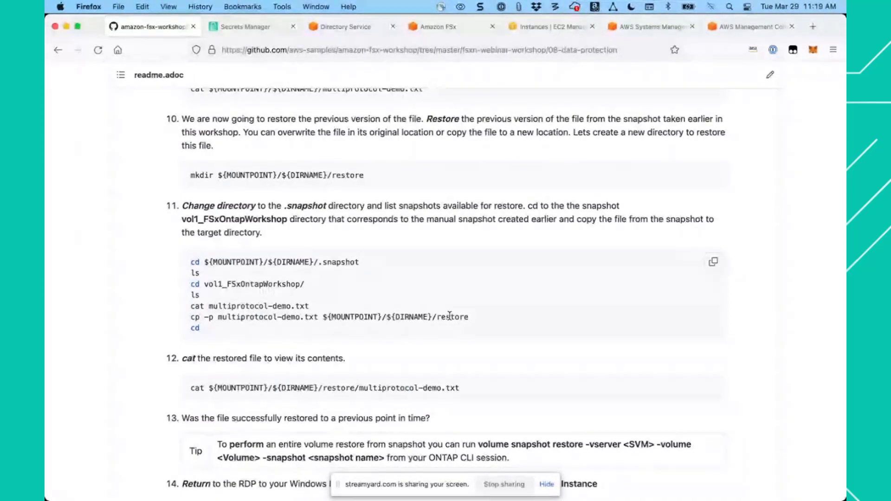
pyautogui.click(713, 263)
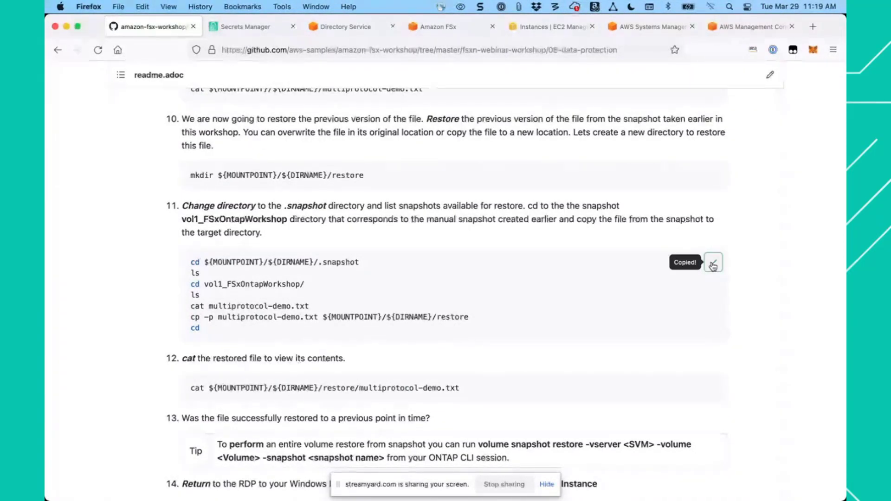
pyautogui.click(655, 27)
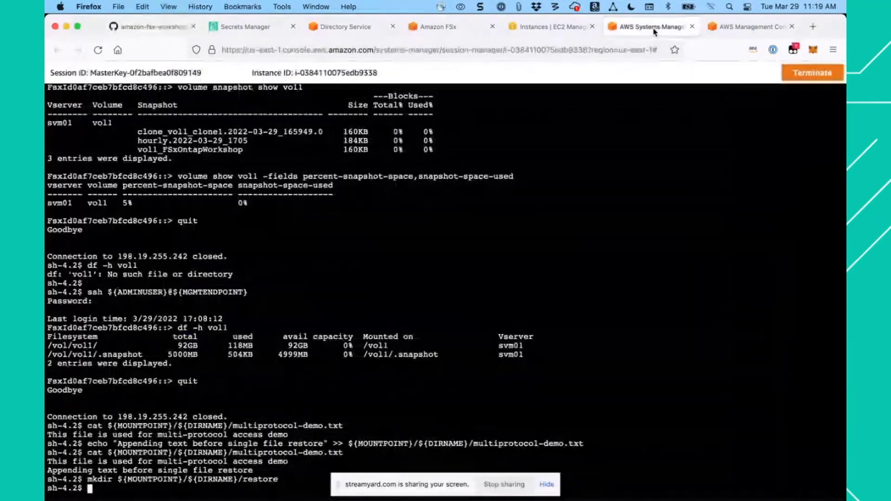
pyautogui.press('super+v')
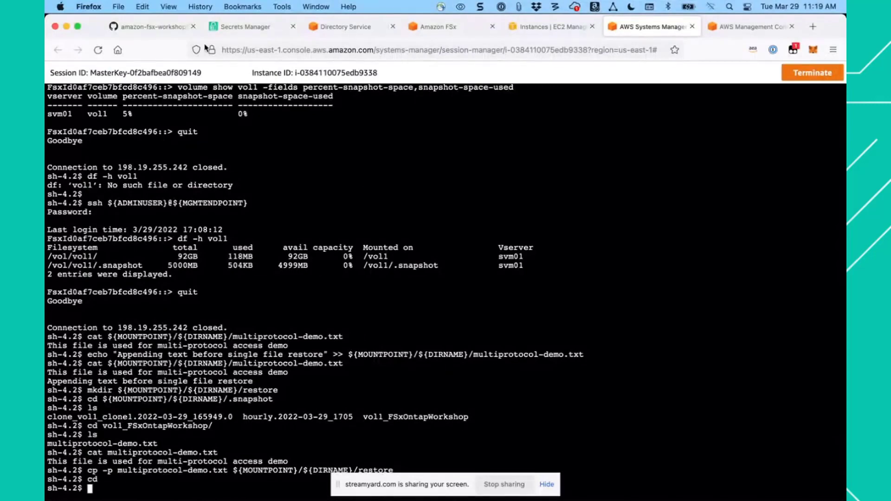
# - Print the restored multiprotocol-demo.txt in the Session Manager shell with step 12's cat command
pyautogui.click(150, 27)
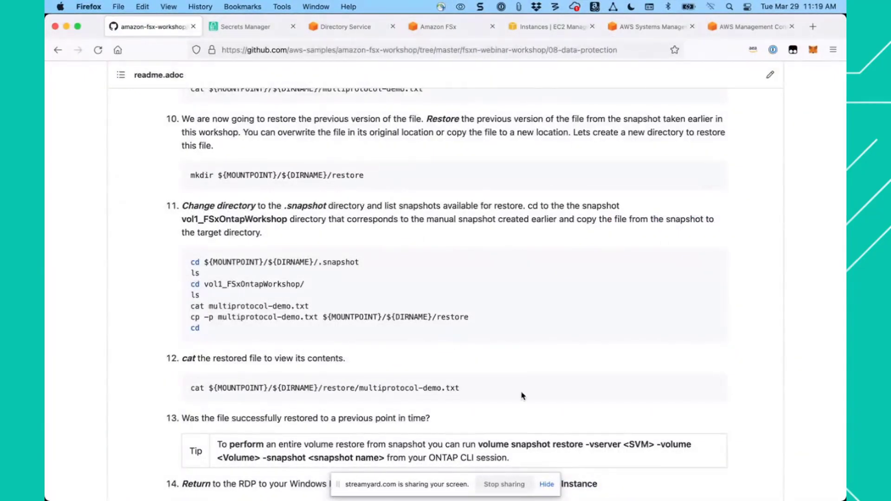
pyautogui.scroll(-3, 522, 395)
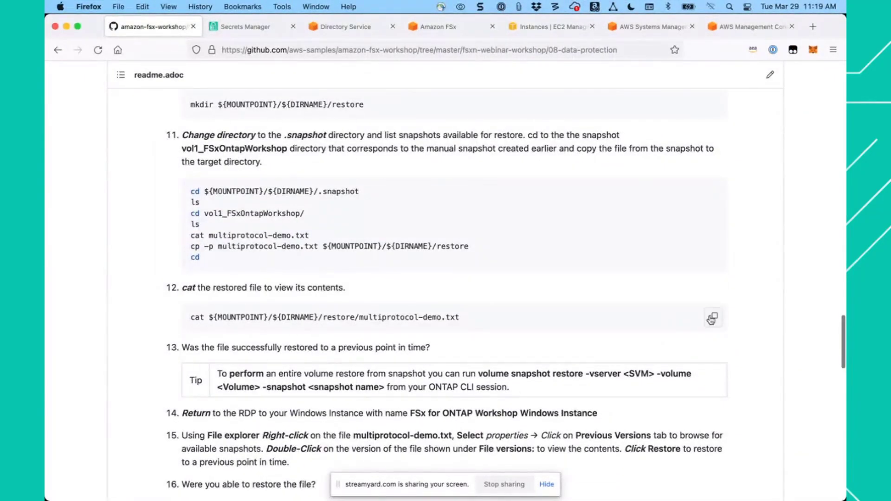
pyautogui.click(715, 319)
pyautogui.click(650, 27)
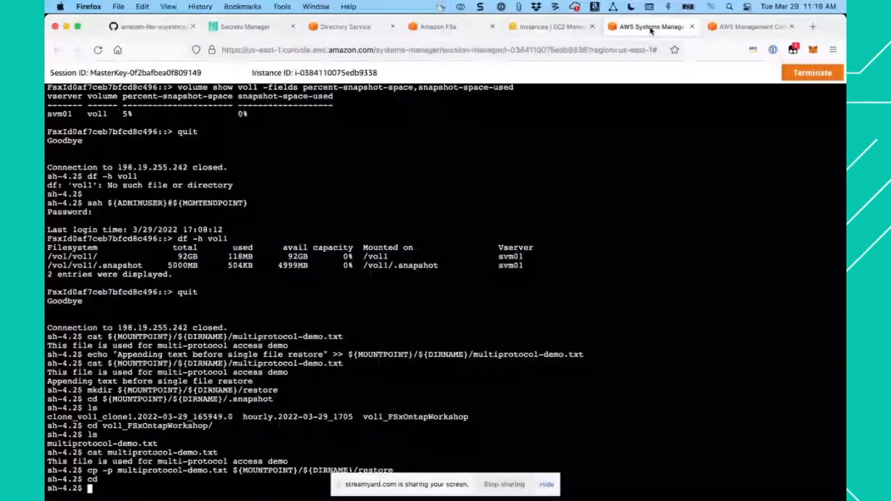
pyautogui.press('super+v')
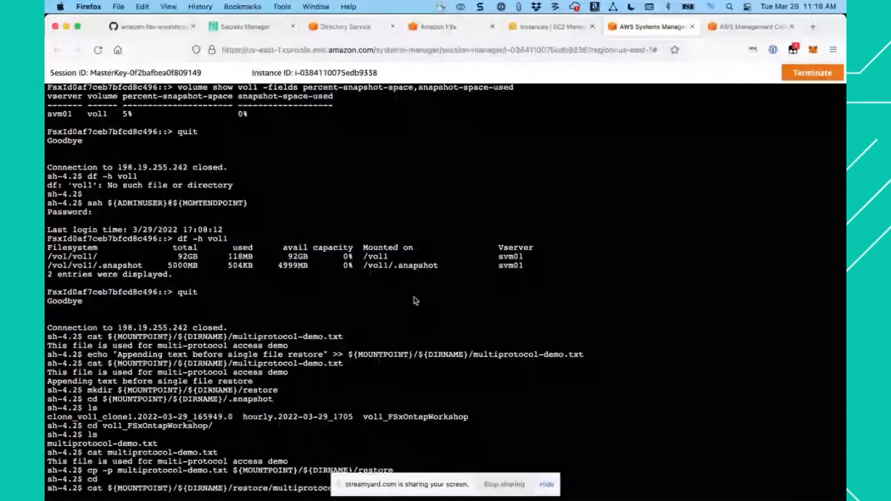
pyautogui.press('Return')
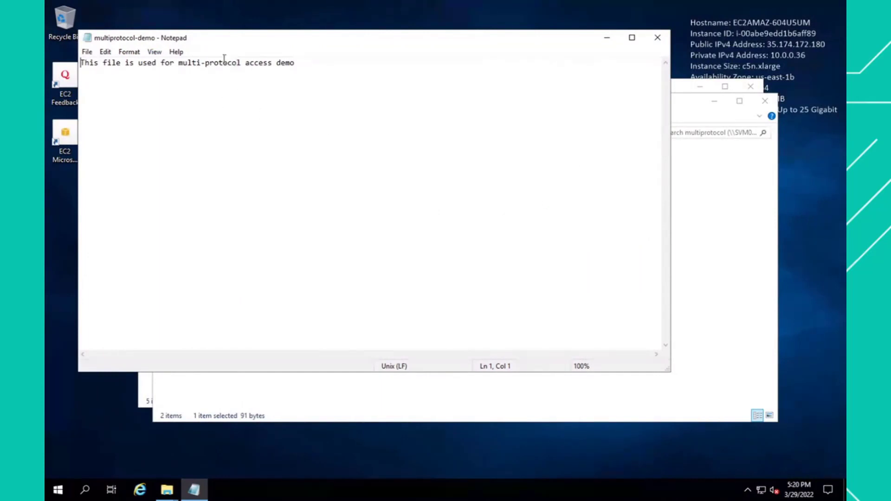
# - Close the outdated Notepad copy, reopen multiprotocol-demo from the Z: share to check the appended line, and close it
pyautogui.click(658, 39)
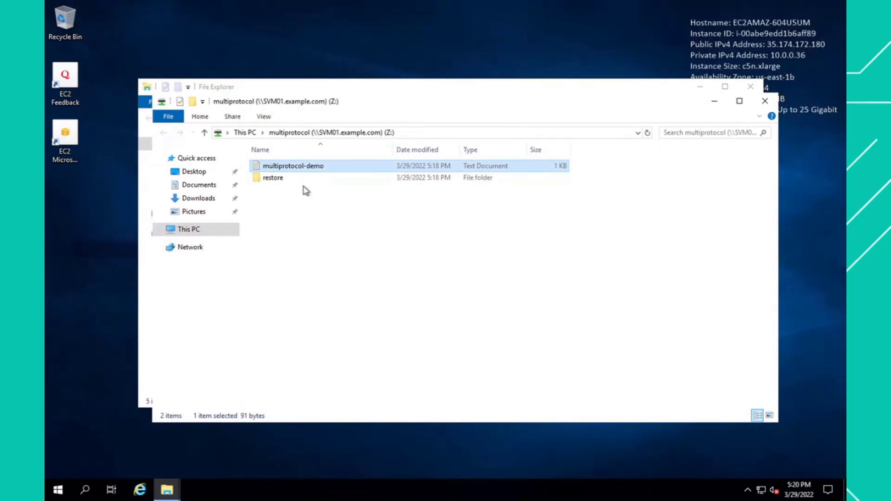
pyautogui.doubleClick(289, 168)
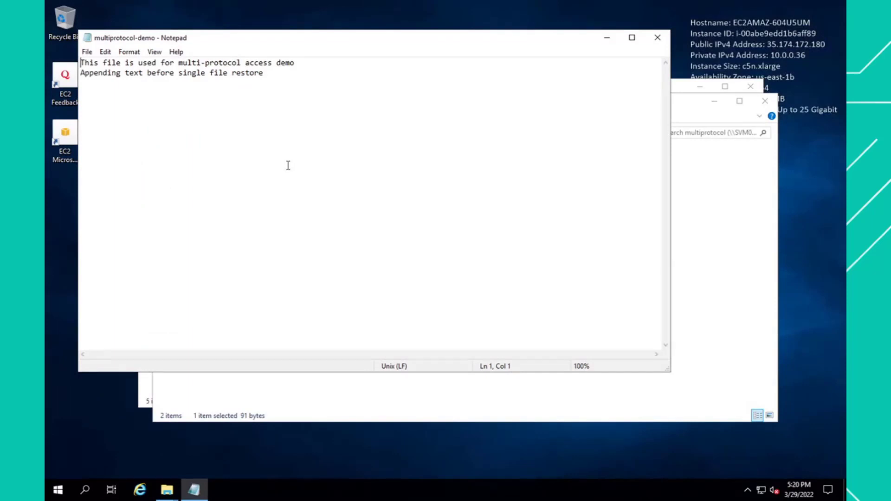
pyautogui.click(269, 73)
pyautogui.keyDown('shift'); pyautogui.click(80, 73); pyautogui.keyUp('shift')
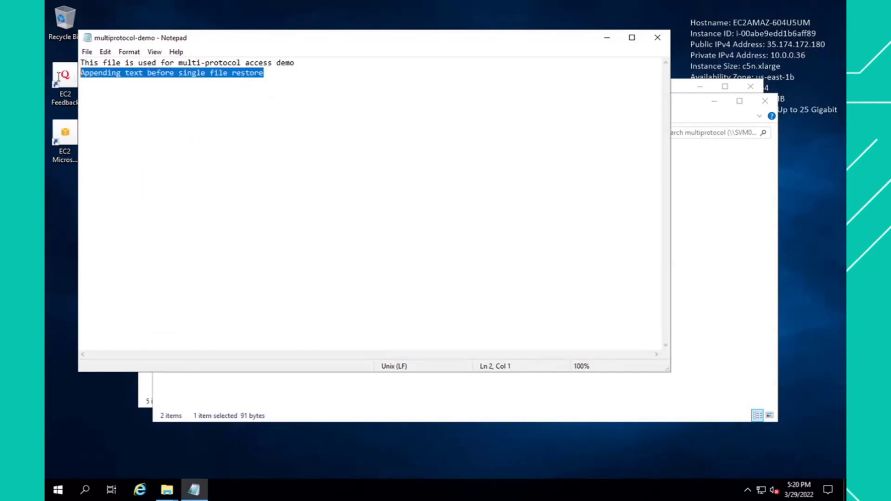
pyautogui.click(381, 170)
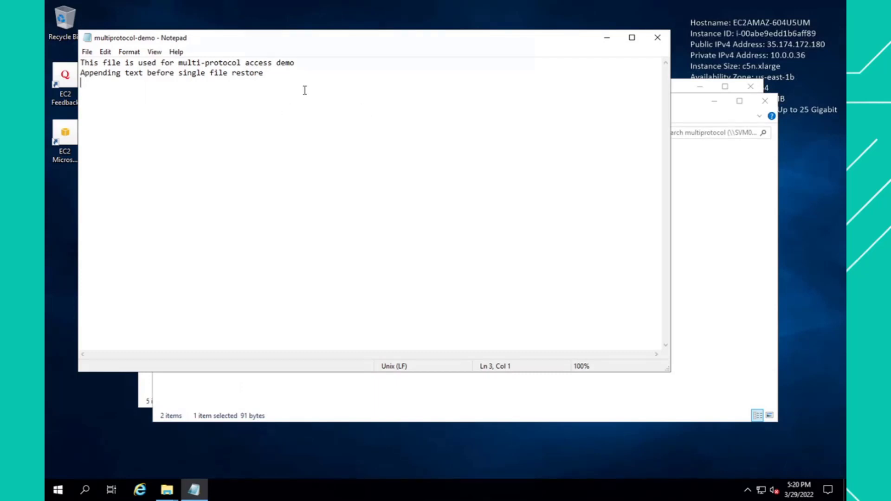
pyautogui.click(658, 37)
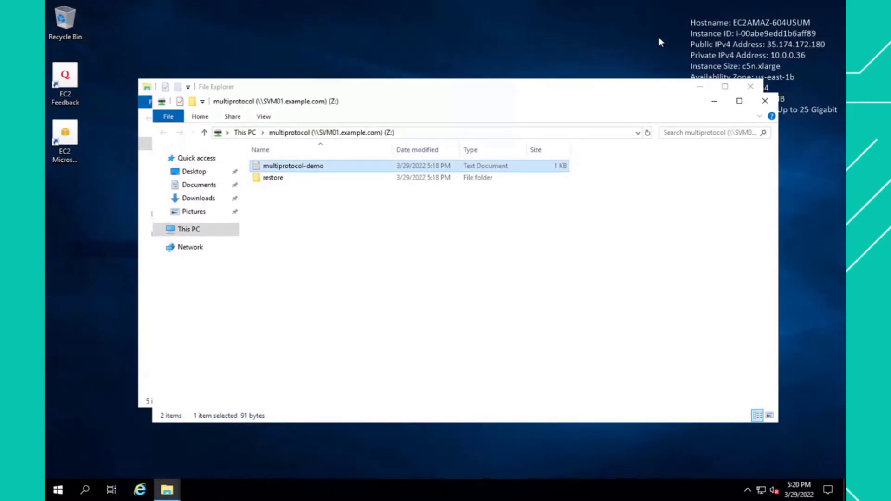
# - View the multiprotocol-demo copy inside the restore folder, close it, and return to the root of the Z: share
pyautogui.doubleClick(270, 180)
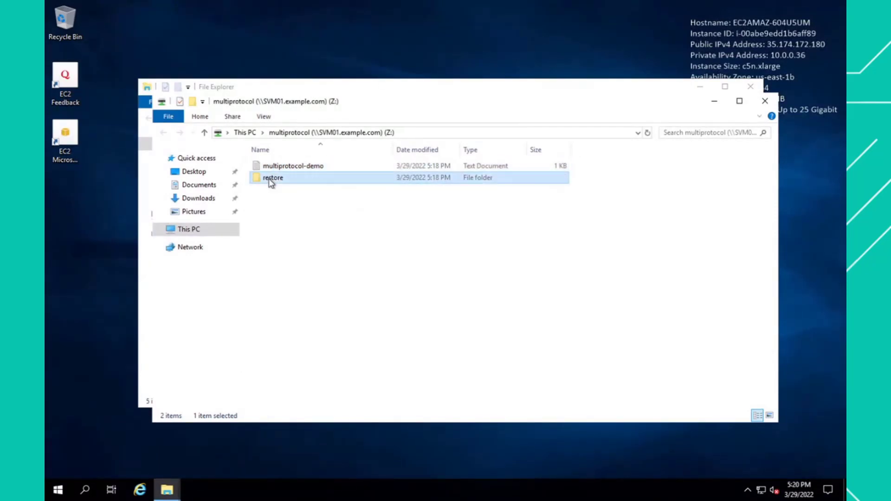
pyautogui.doubleClick(312, 168)
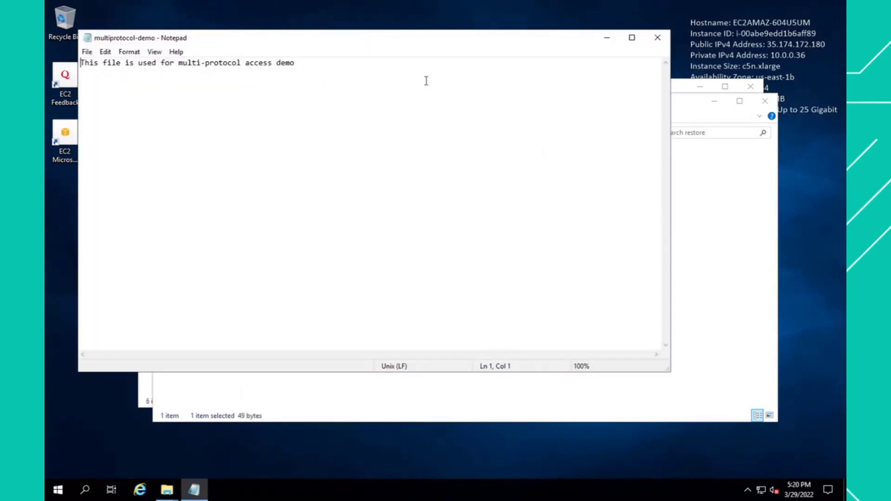
pyautogui.click(657, 43)
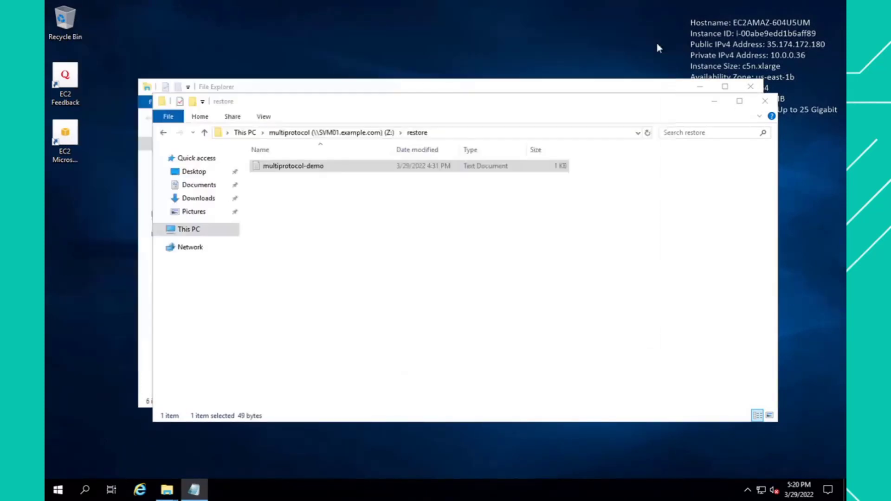
pyautogui.click(360, 256)
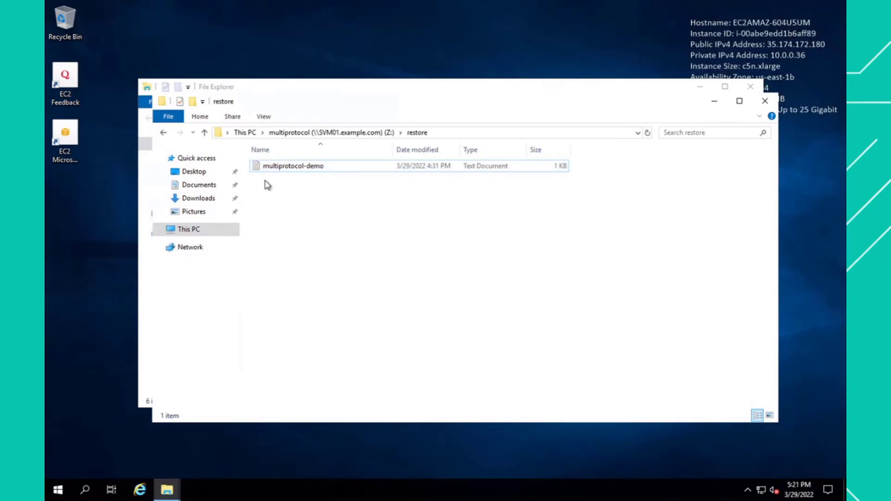
pyautogui.click(204, 132)
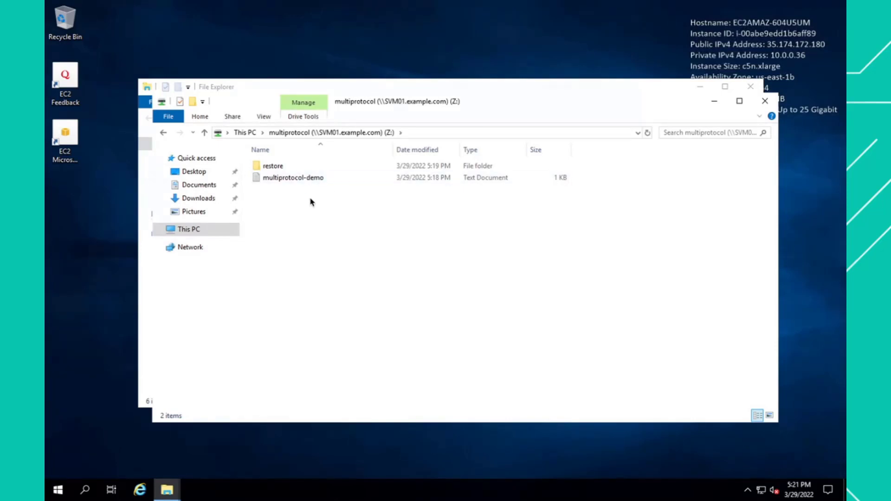
# - Show the previous versions of multiprotocol-demo in the share root and view the 3/29/2022 4:31 PM version's contents
pyautogui.click(290, 184)
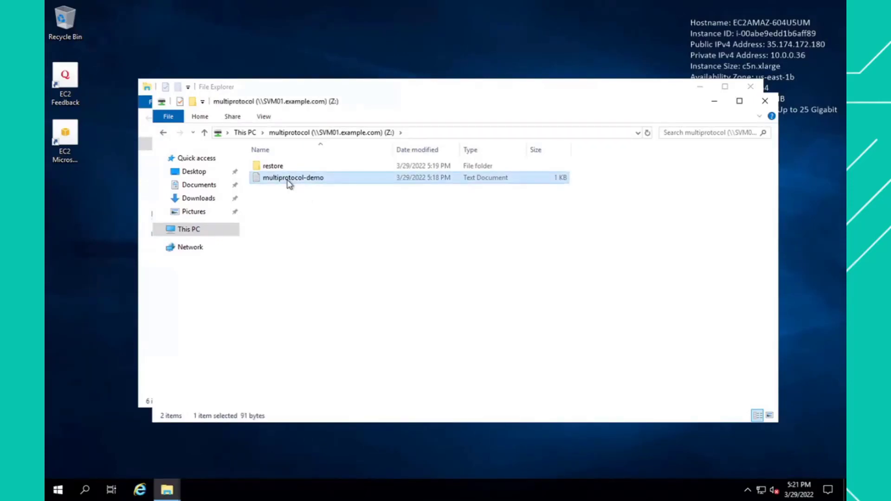
pyautogui.rightClick(289, 183)
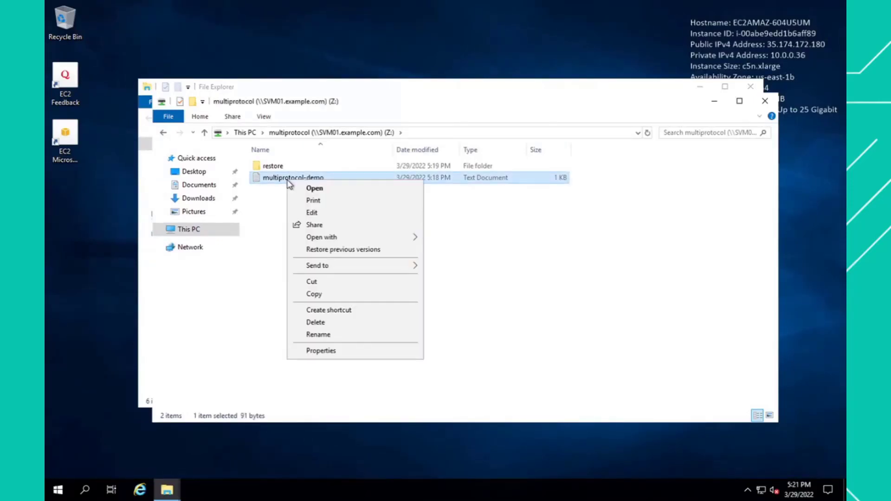
pyautogui.click(338, 254)
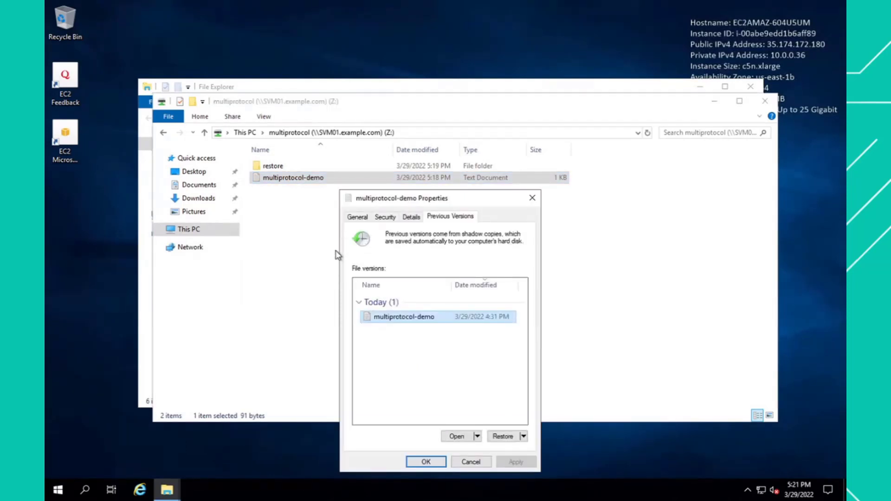
pyautogui.doubleClick(420, 317)
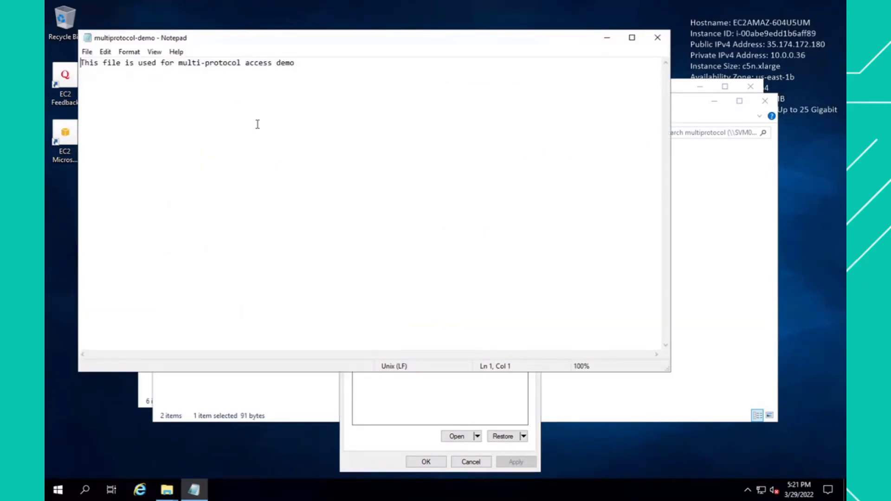
pyautogui.click(658, 37)
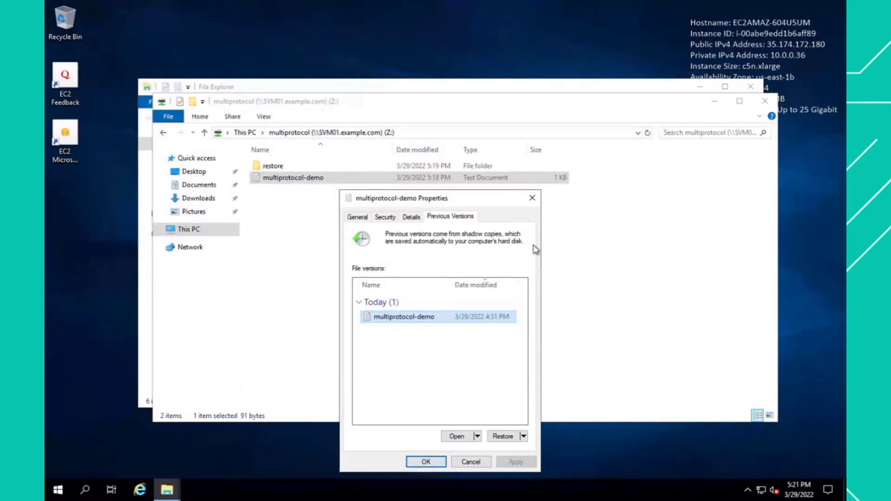
# - Try to restore multiprotocol-demo to its 3/29/2022 4:31 PM previous version
pyautogui.click(503, 437)
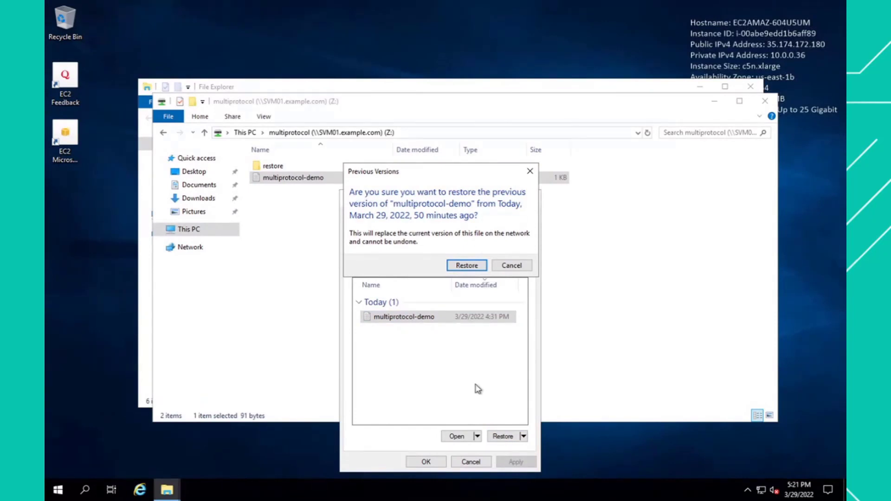
pyautogui.click(466, 266)
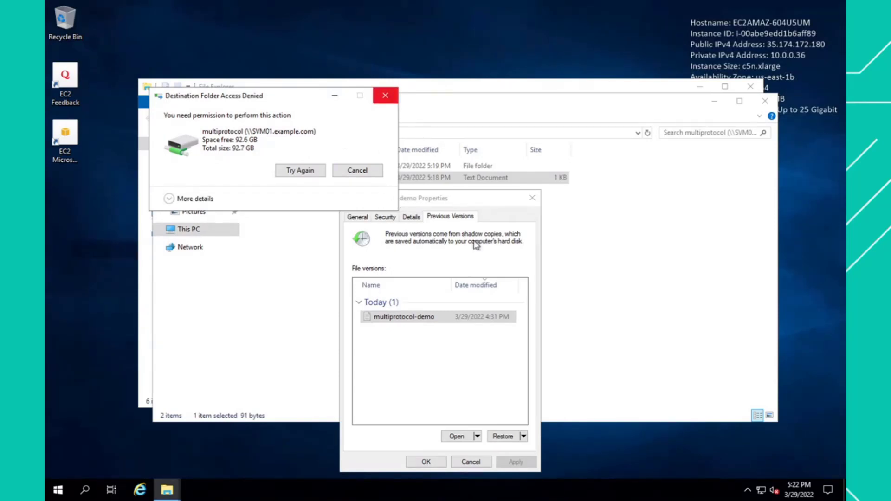
pyautogui.click(386, 94)
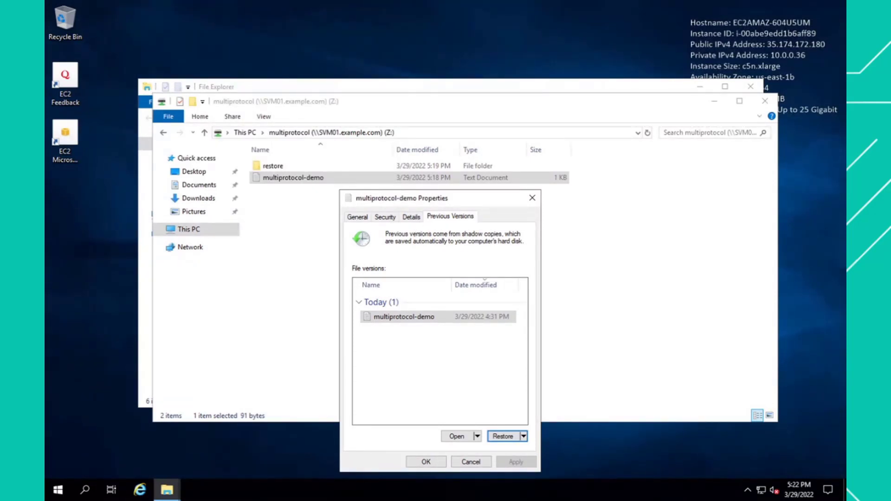
# - Return to Firefox and start an SSH connection to the file system management endpoint with step 17's command, ssh ${ADMINUSER}@${MGMTENDPOINT}
pyautogui.hotkey('ctrl', 'Left')
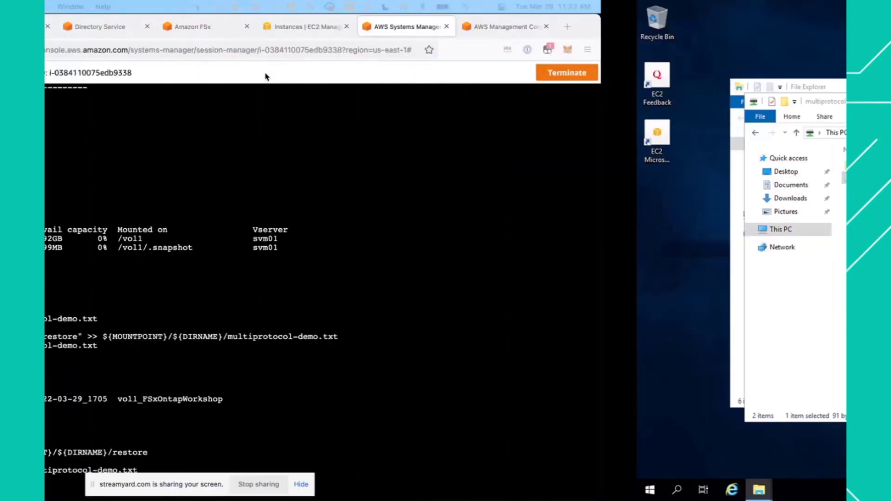
pyautogui.click(153, 26)
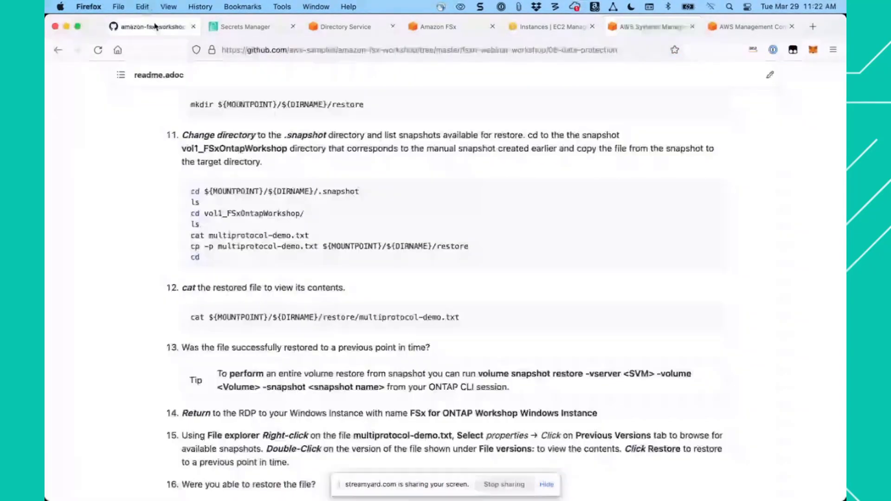
pyautogui.scroll(-5, 492, 311)
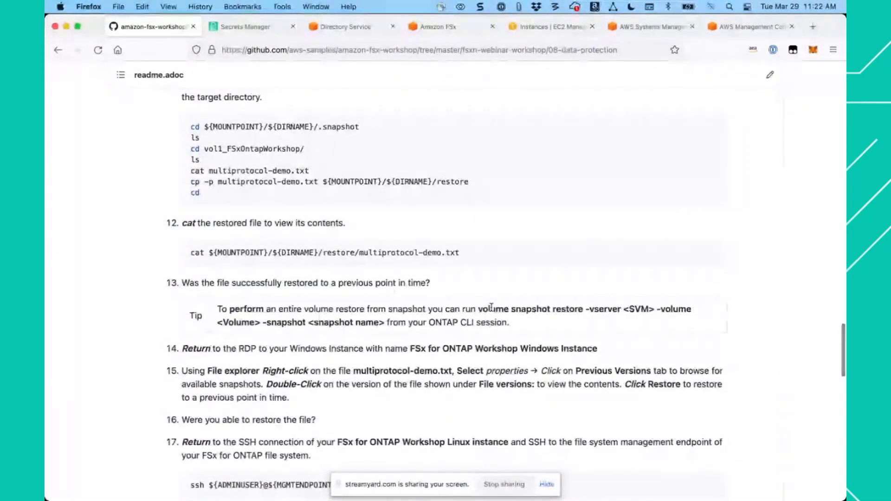
pyautogui.scroll(-5, 492, 310)
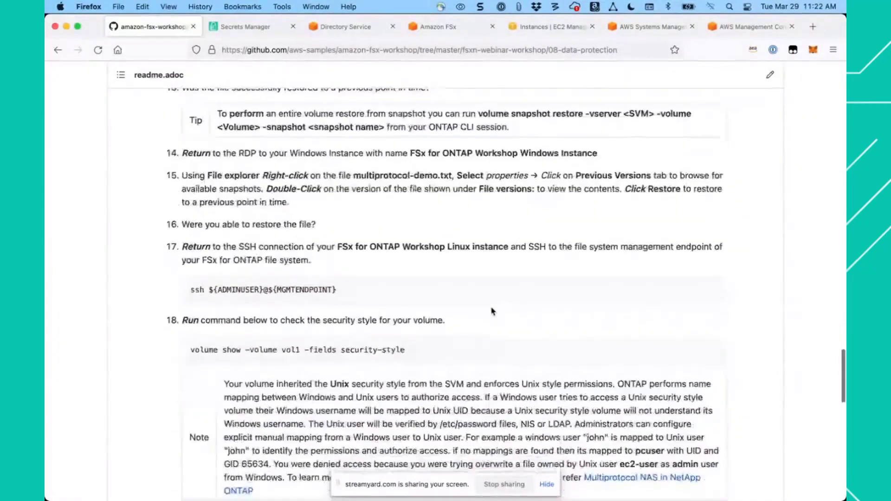
pyautogui.moveTo(683, 291)
pyautogui.click(714, 290)
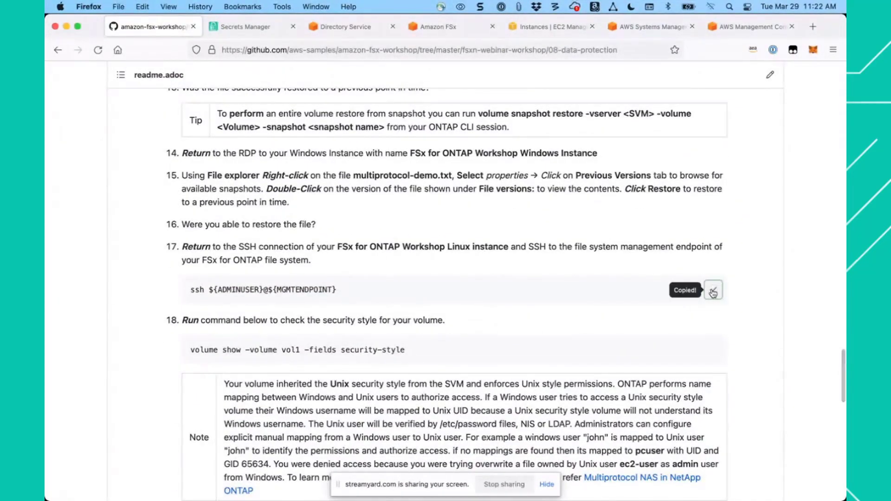
pyautogui.click(638, 31)
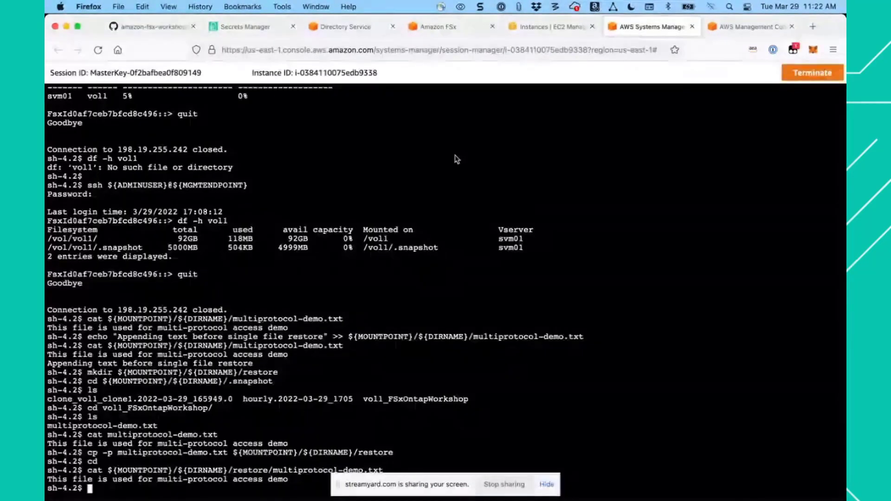
pyautogui.click(380, 196)
pyautogui.press('super+v')
pyautogui.press('Return')
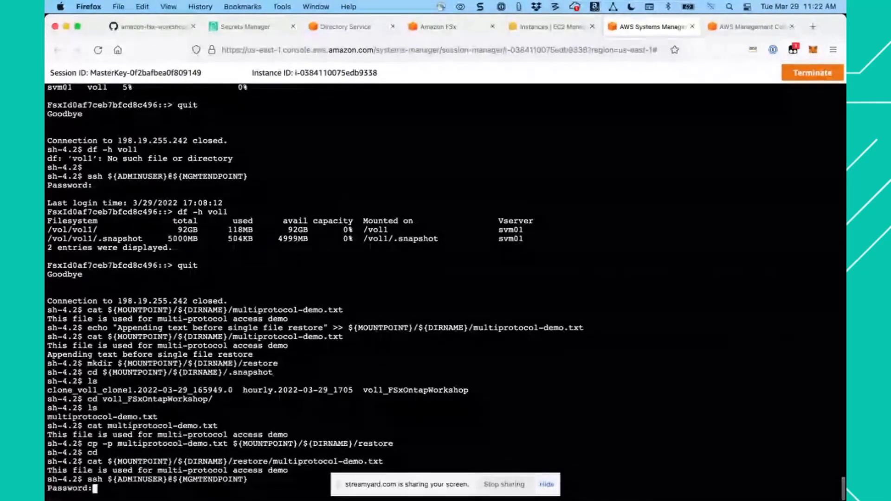
# - Log in to the file system by supplying the admin password copied from the FSxPassword secret in Secrets Manager
pyautogui.click(239, 27)
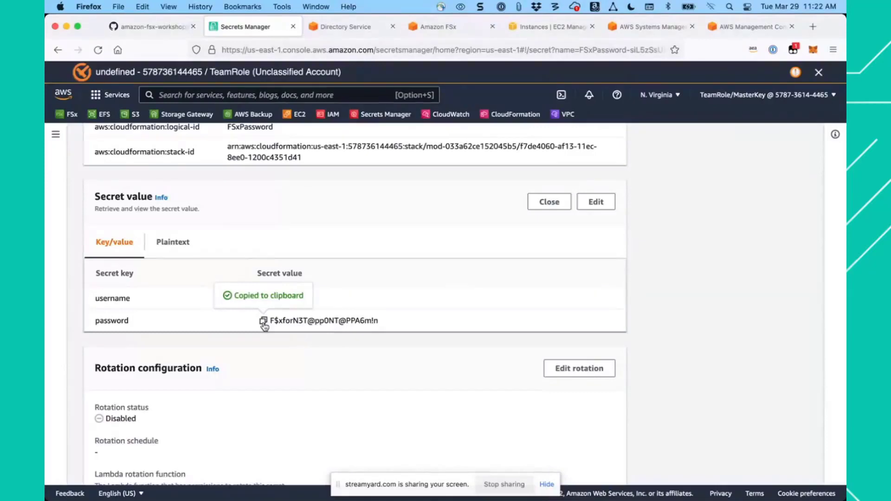
pyautogui.click(654, 27)
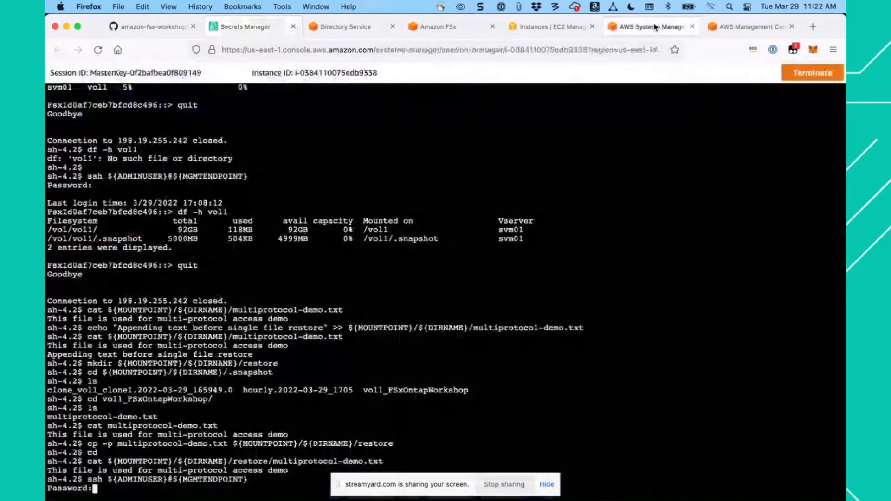
pyautogui.press('super+v')
pyautogui.press('Return')
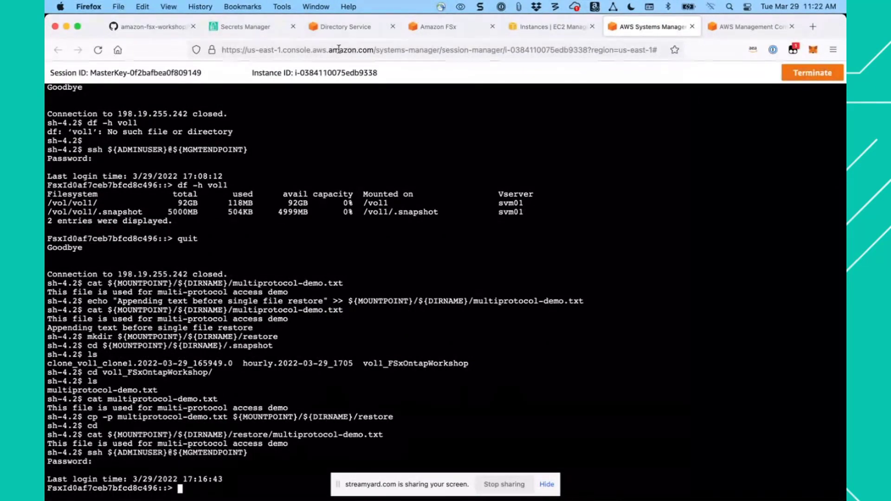
# - Check vol1's security style by running step 18's command, volume show -volume vol1 -fields security-style, in the ONTAP CLI session
pyautogui.click(152, 29)
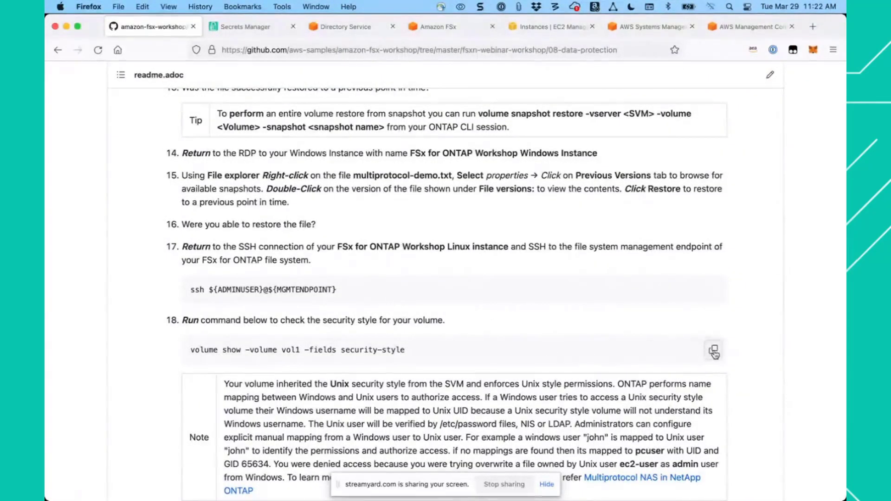
pyautogui.click(714, 351)
pyautogui.click(645, 27)
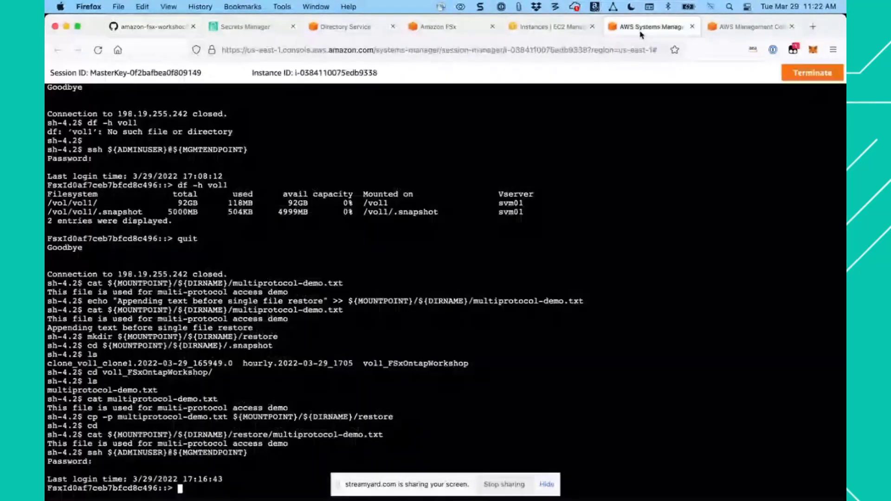
pyautogui.press('super+v')
pyautogui.press('Return')
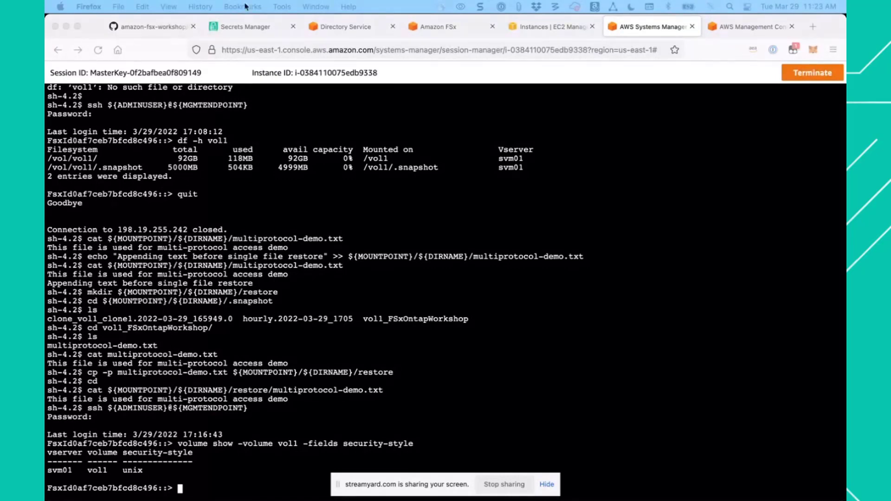
# - Open the Amazon FSx console in a new tab from the workshop's backup steps and show the FSxOntap-workshop file system's details
pyautogui.click(153, 27)
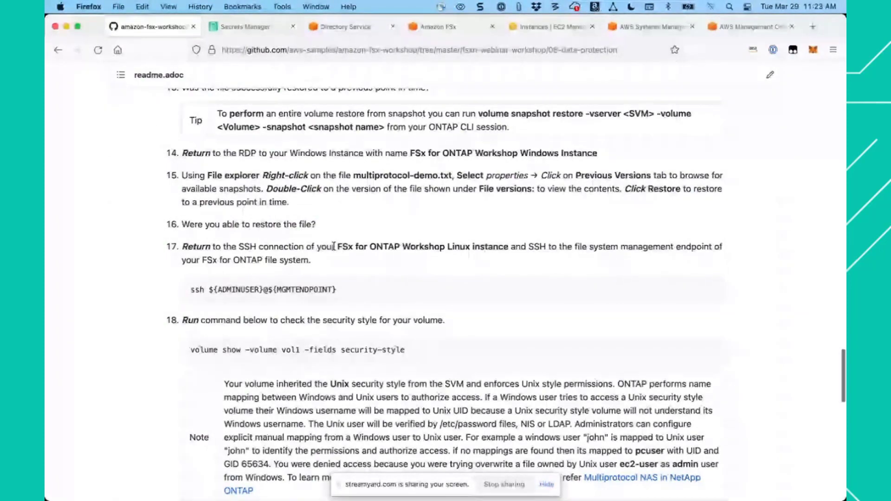
pyautogui.scroll(-7, 288, 200)
pyautogui.scroll(-2, 285, 194)
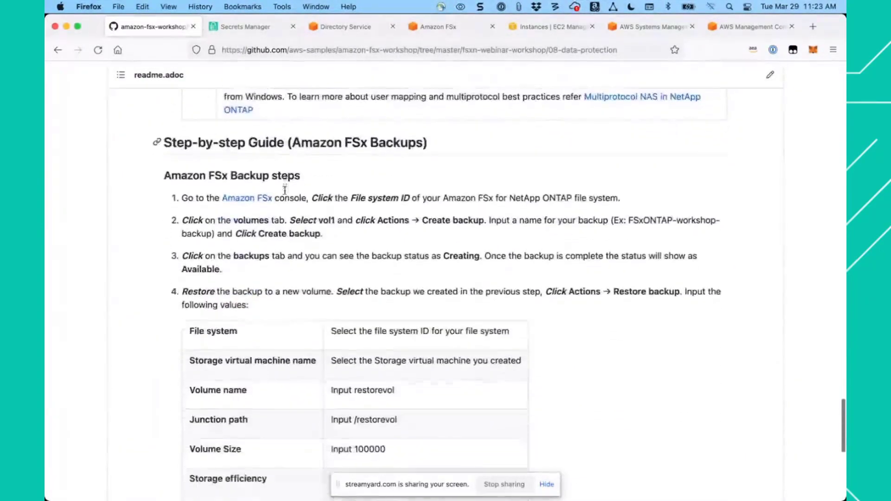
pyautogui.rightClick(252, 198)
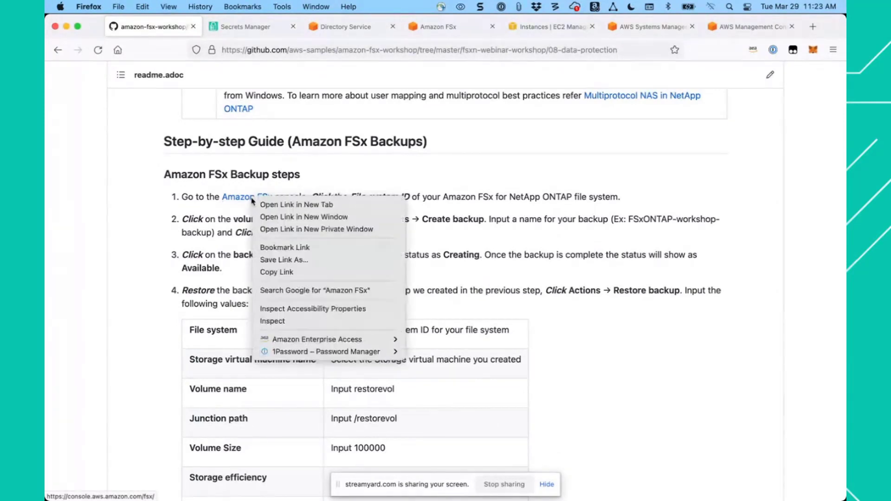
pyautogui.click(276, 205)
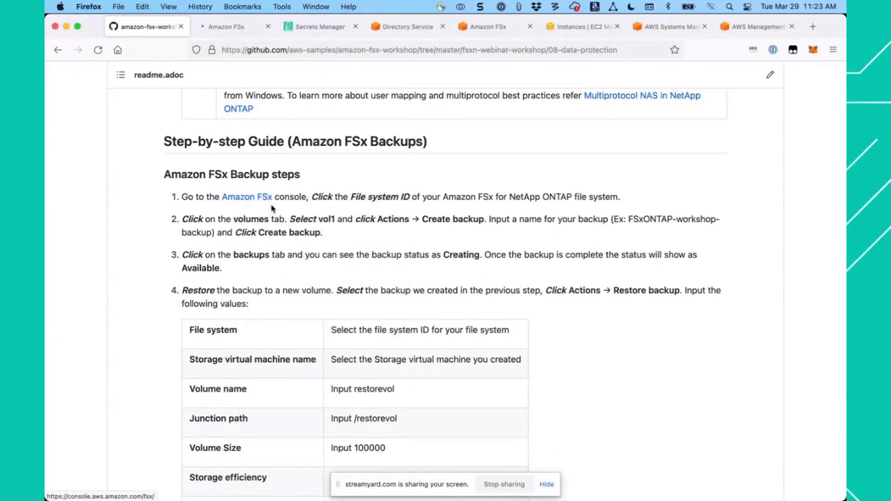
pyautogui.click(233, 30)
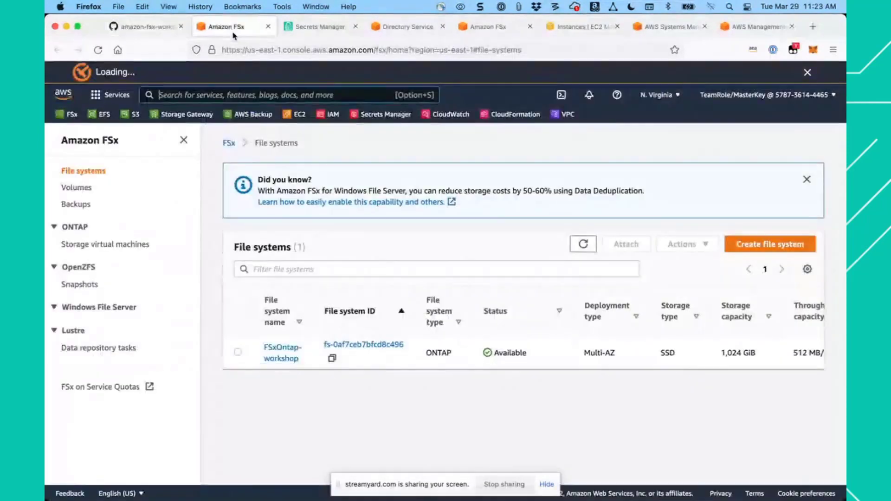
pyautogui.click(372, 346)
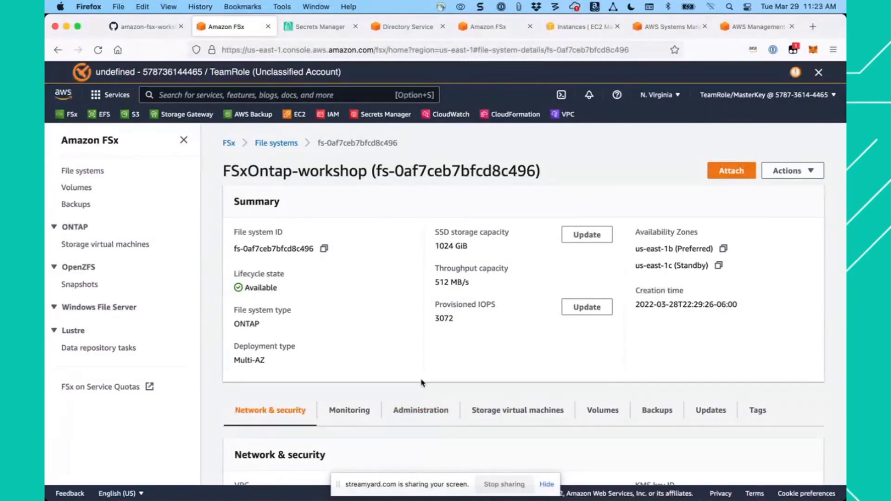
# - Select vol1 among the file system's volumes and start creating a backup of it
pyautogui.scroll(-3, 415, 346)
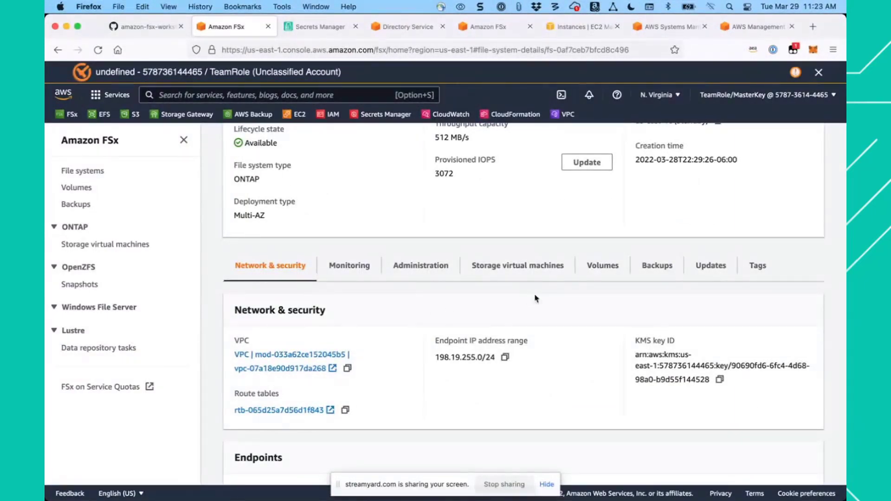
pyautogui.click(610, 268)
pyautogui.scroll(-4, 523, 289)
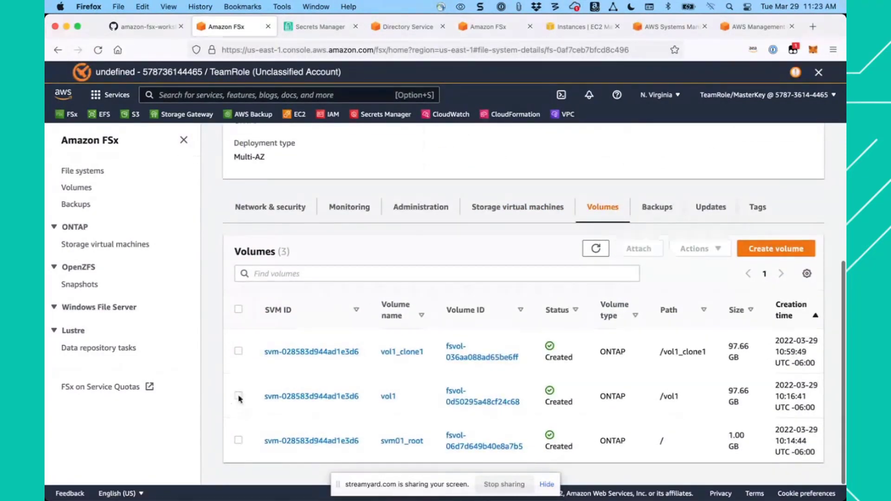
pyautogui.click(239, 396)
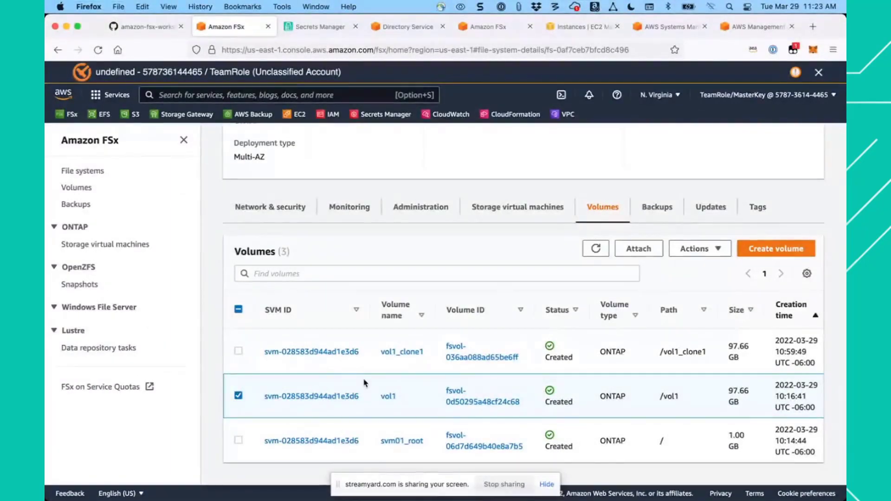
pyautogui.click(699, 248)
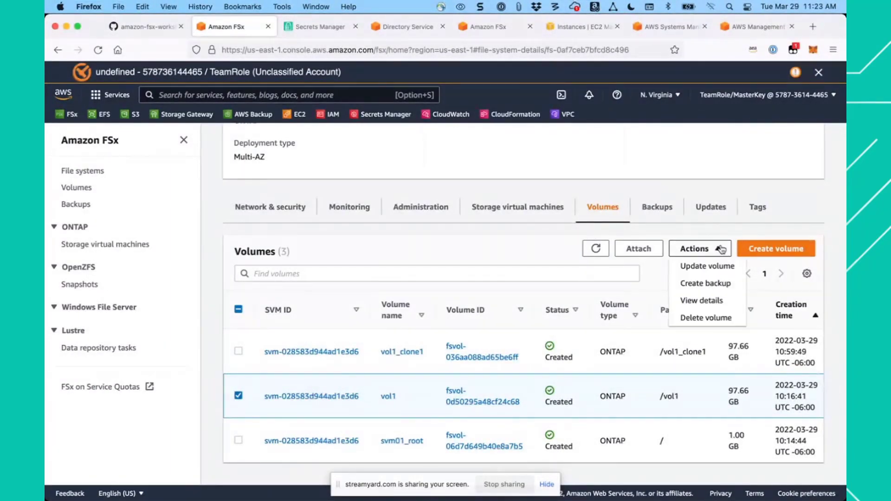
pyautogui.click(706, 283)
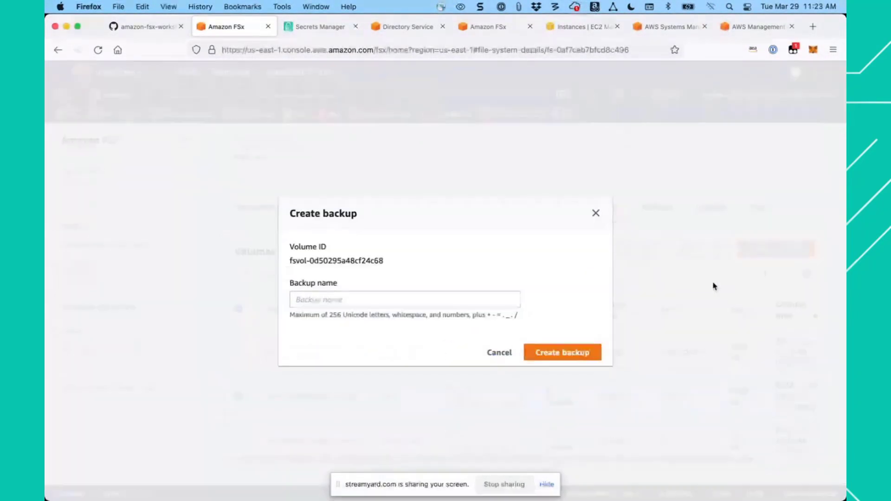
# - Name the backup FSxONTAP-workshop-backup, copying the guide's example name, and create it
pyautogui.click(147, 27)
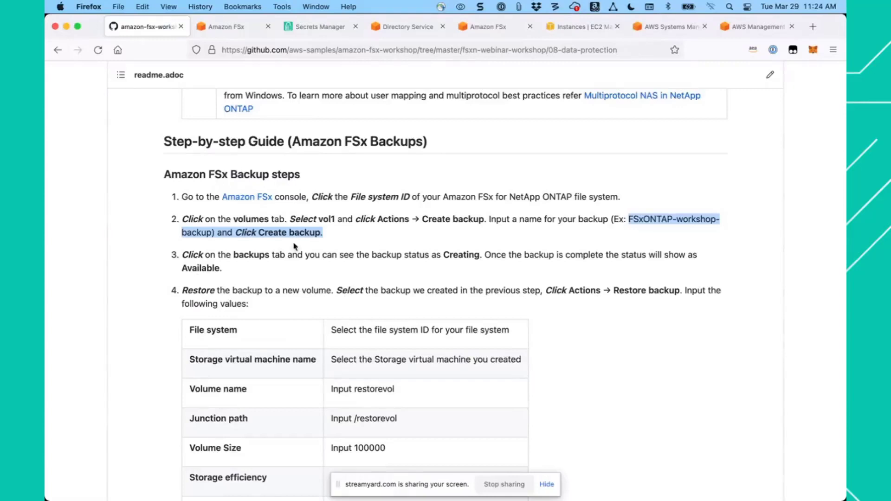
pyautogui.moveTo(244, 245); pyautogui.dragTo(213, 233)
pyautogui.press('super+c')
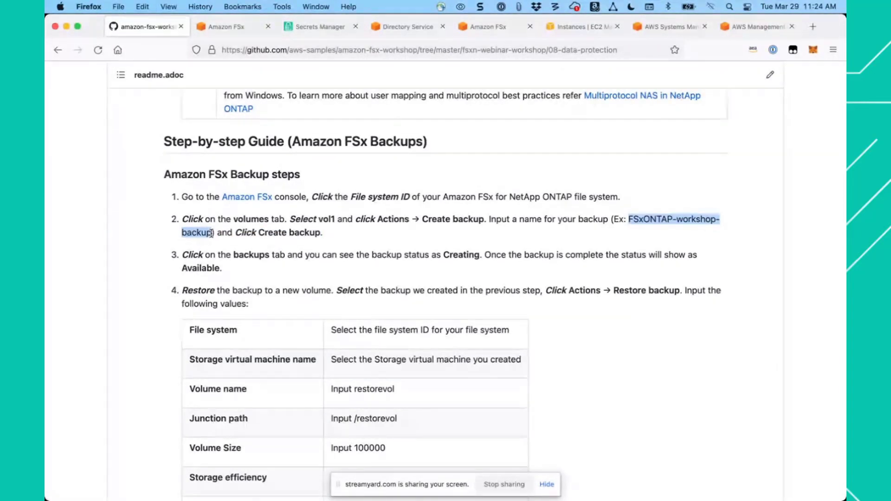
pyautogui.click(234, 29)
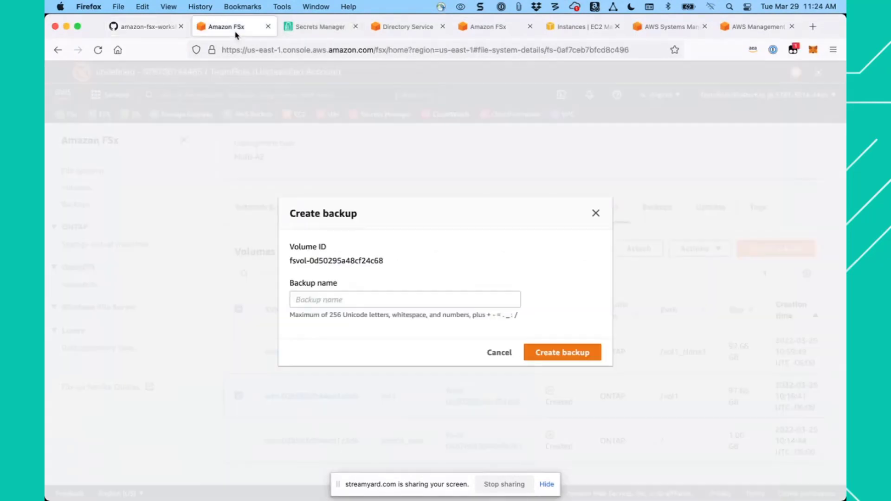
pyautogui.click(376, 299)
pyautogui.press('super+v')
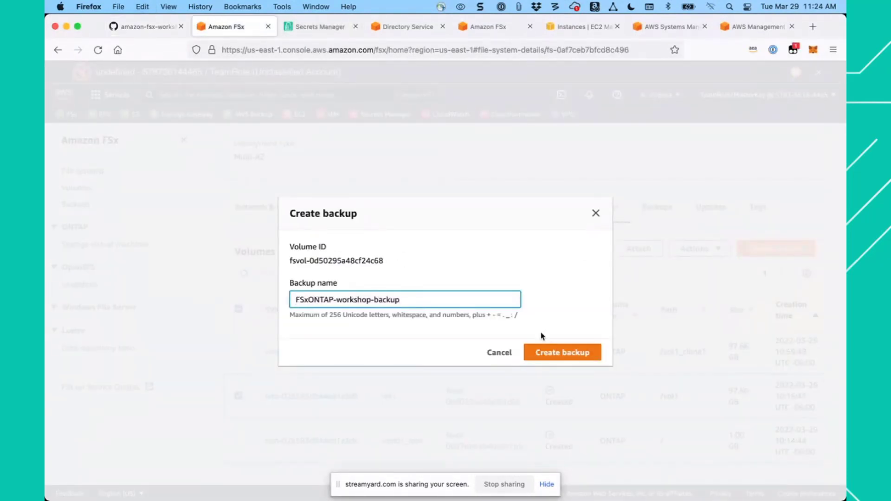
pyautogui.click(578, 354)
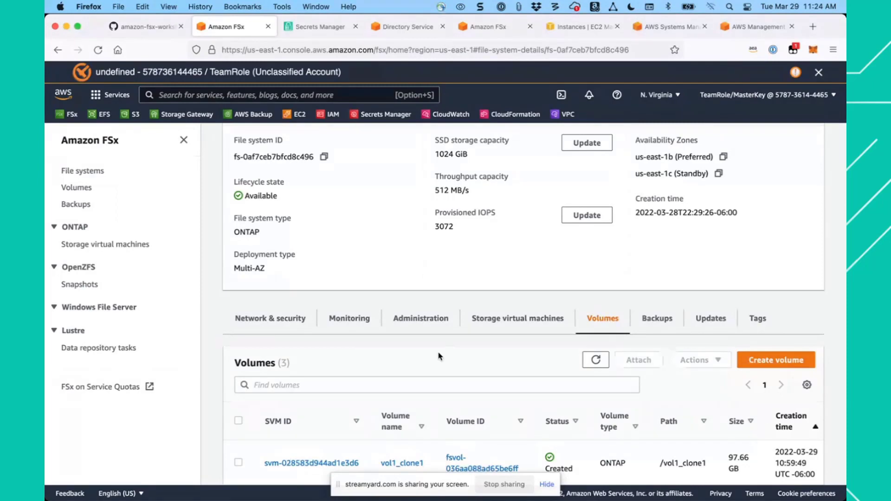
# - Review the file system's volumes, view svm01's details, and return to the file system page
pyautogui.scroll(-3, 439, 356)
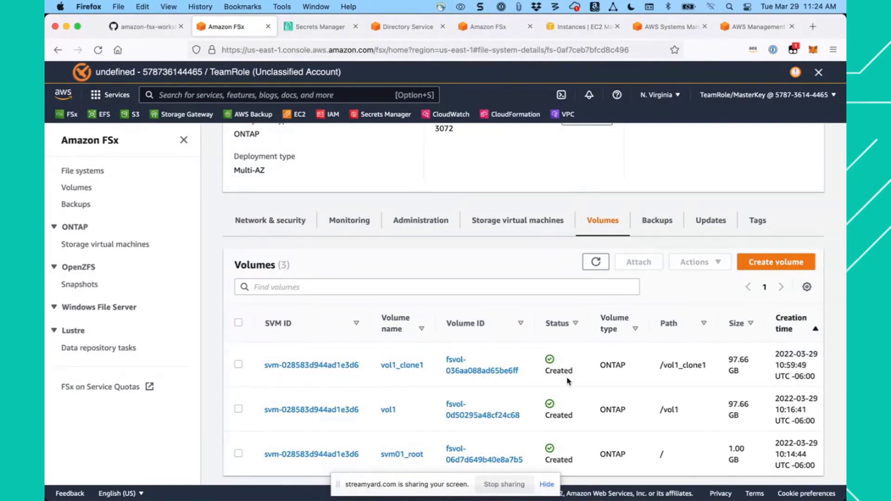
pyautogui.scroll(-1, 567, 381)
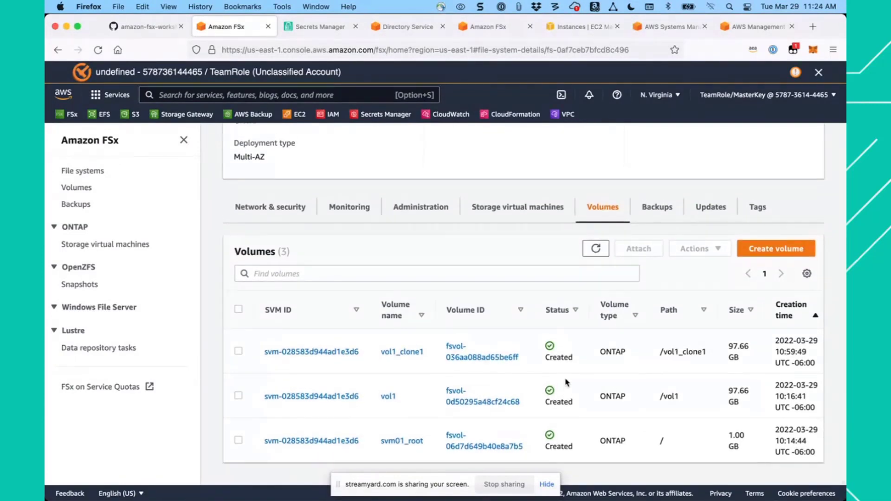
pyautogui.click(327, 399)
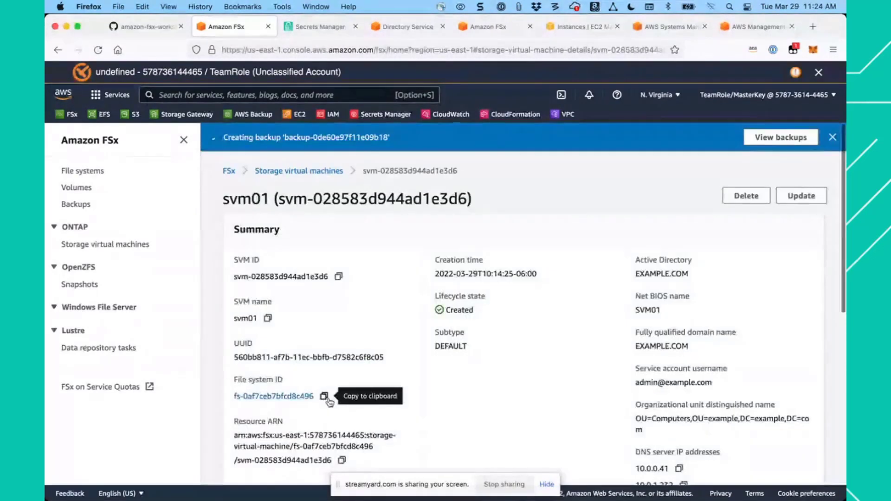
pyautogui.scroll(-10, 593, 341)
pyautogui.scroll(10, 541, 280)
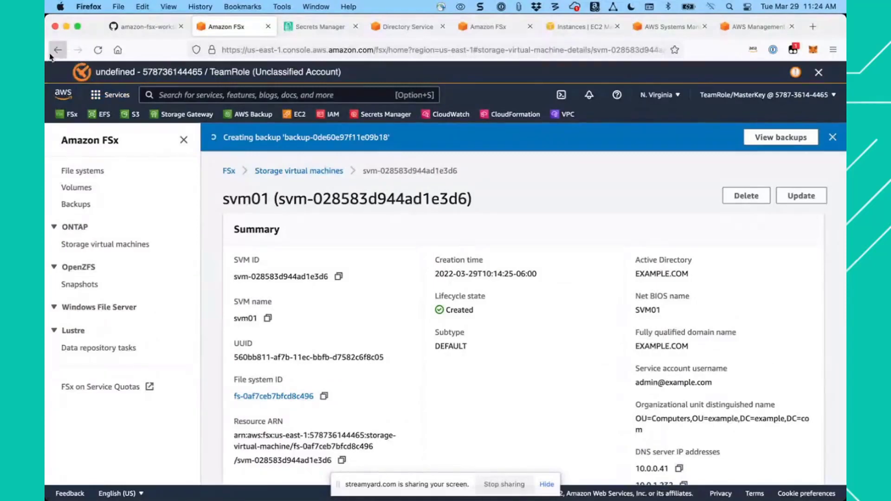
pyautogui.click(52, 52)
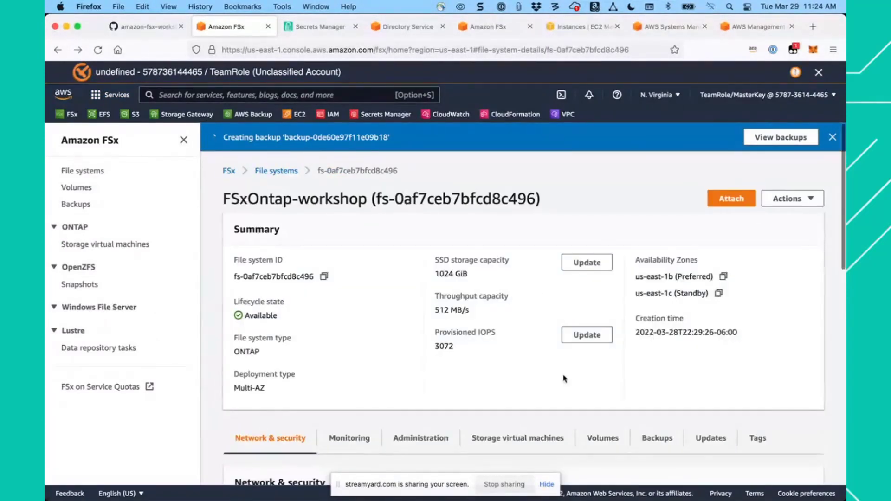
# - View the file system's backup settings and its list of volumes
pyautogui.scroll(-3, 564, 379)
pyautogui.click(657, 319)
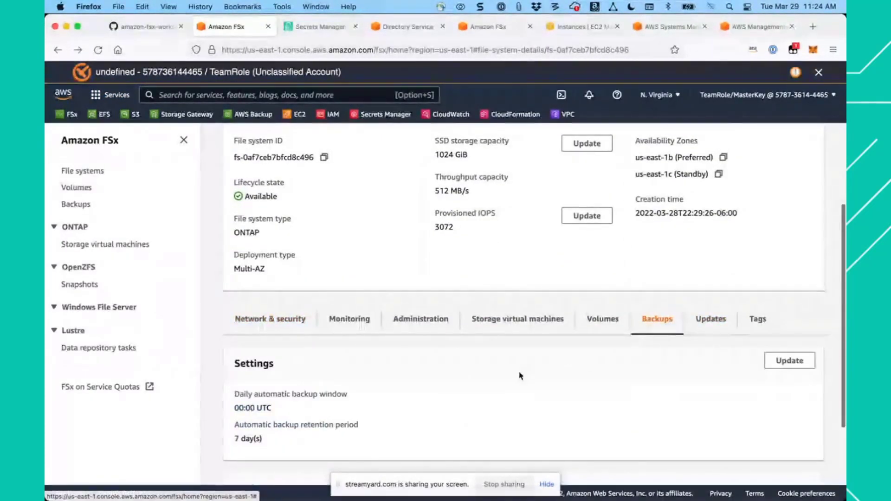
pyautogui.scroll(-2, 520, 376)
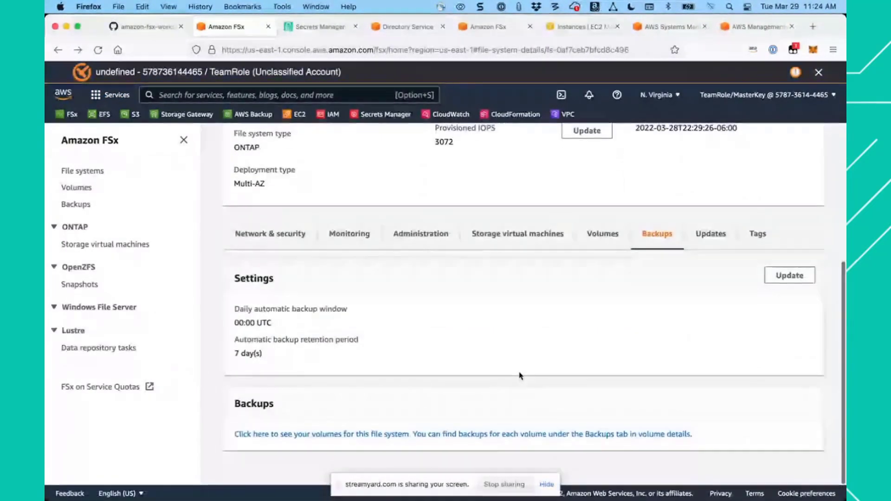
pyautogui.click(604, 236)
pyautogui.scroll(-3, 486, 376)
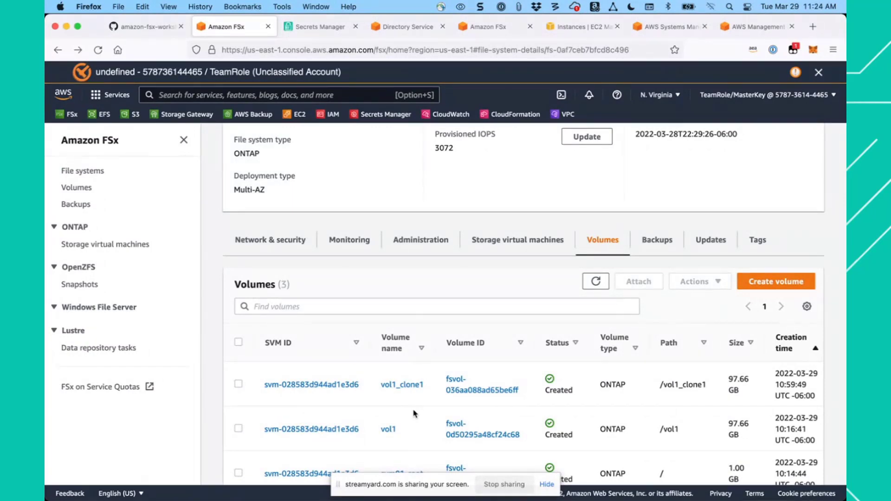
pyautogui.scroll(-2, 414, 416)
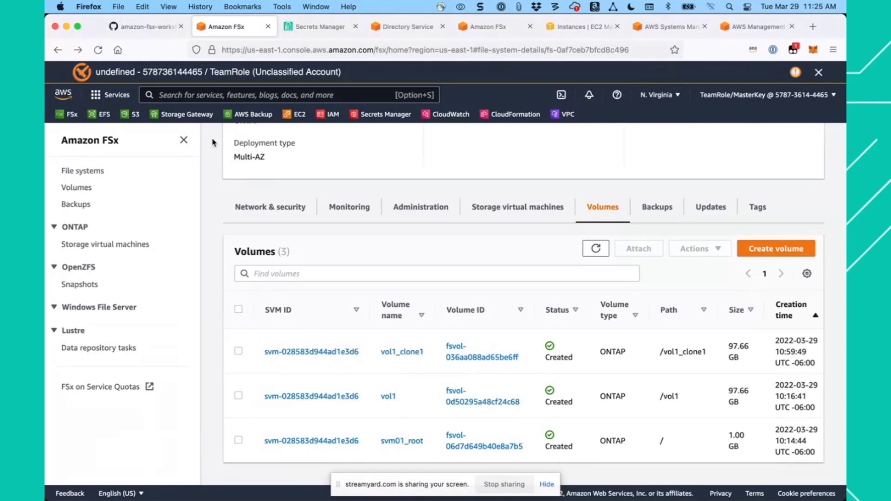
# - Go to the workshop guide's Cleanup resources section and read through its instructions for deleting the FSx resources
pyautogui.click(148, 28)
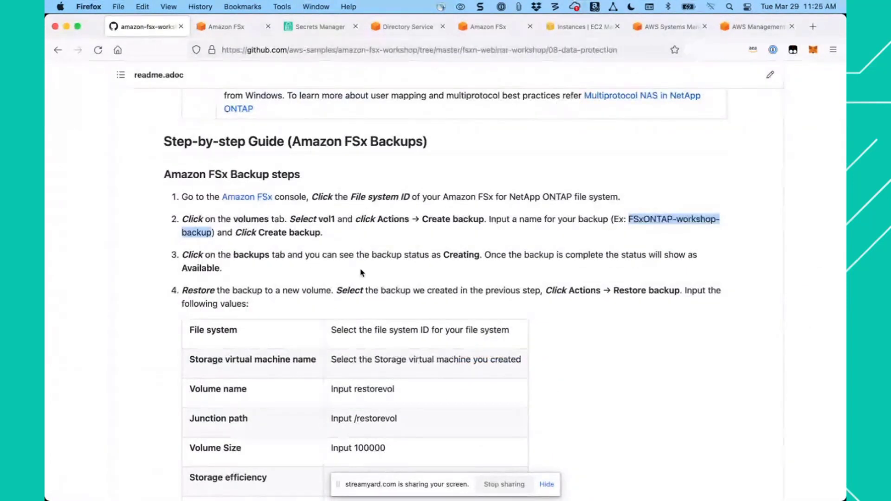
pyautogui.scroll(-5, 362, 272)
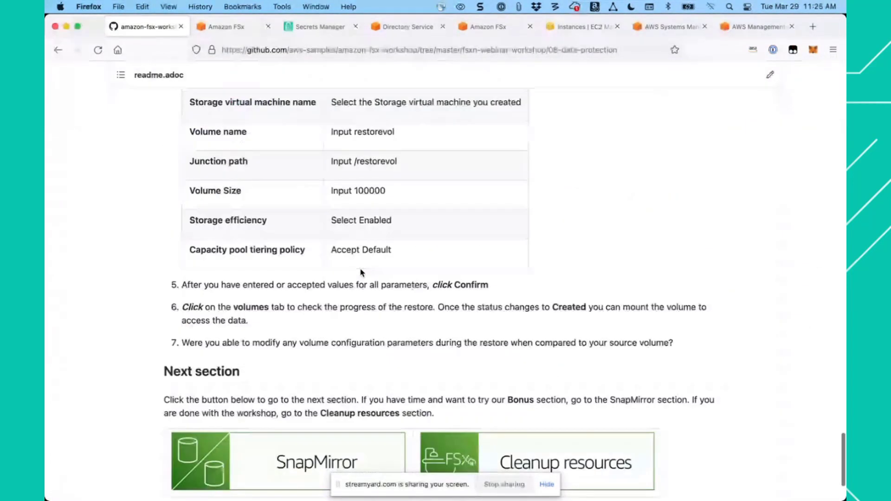
pyautogui.click(577, 459)
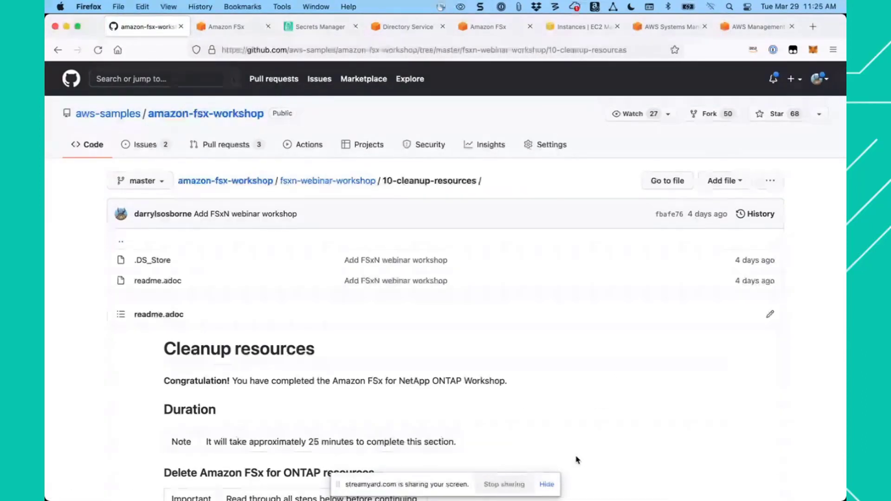
pyautogui.scroll(-10, 540, 379)
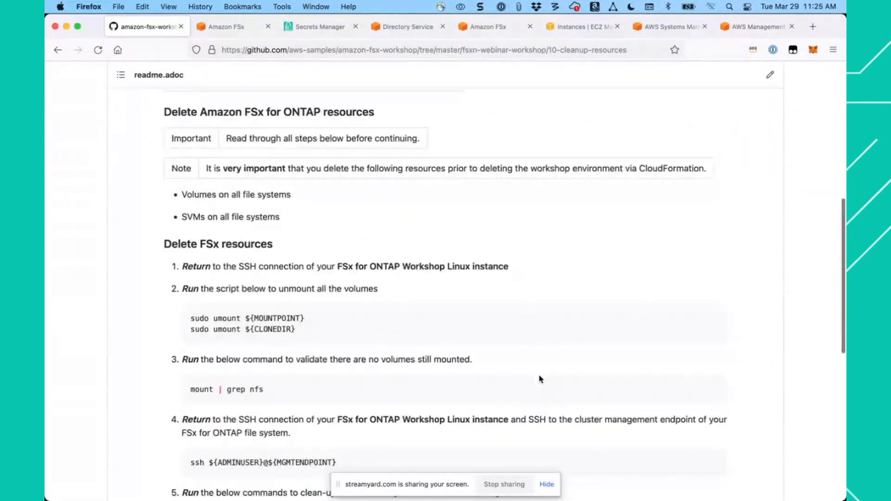
pyautogui.scroll(1, 491, 344)
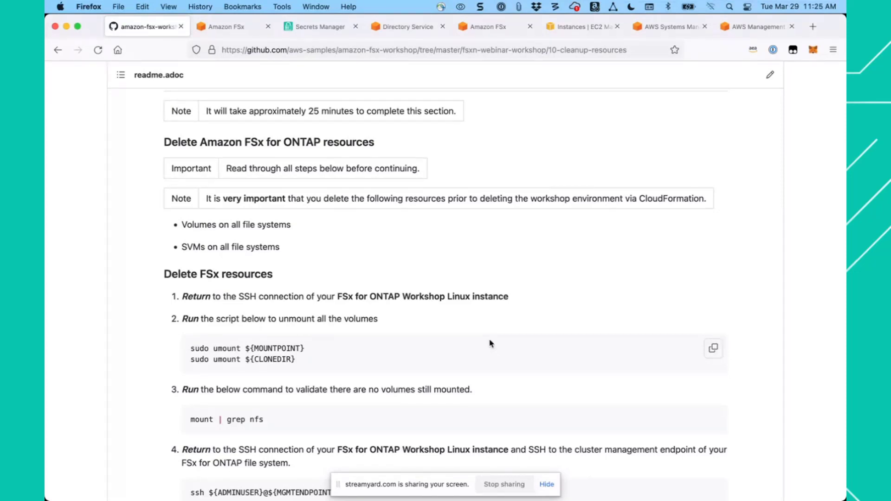
pyautogui.scroll(2, 379, 240)
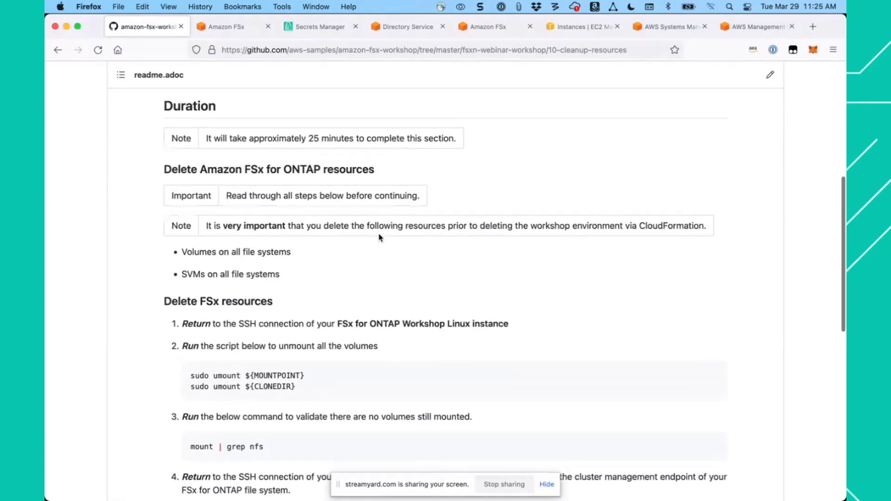
pyautogui.scroll(-4, 379, 239)
pyautogui.scroll(-2, 379, 238)
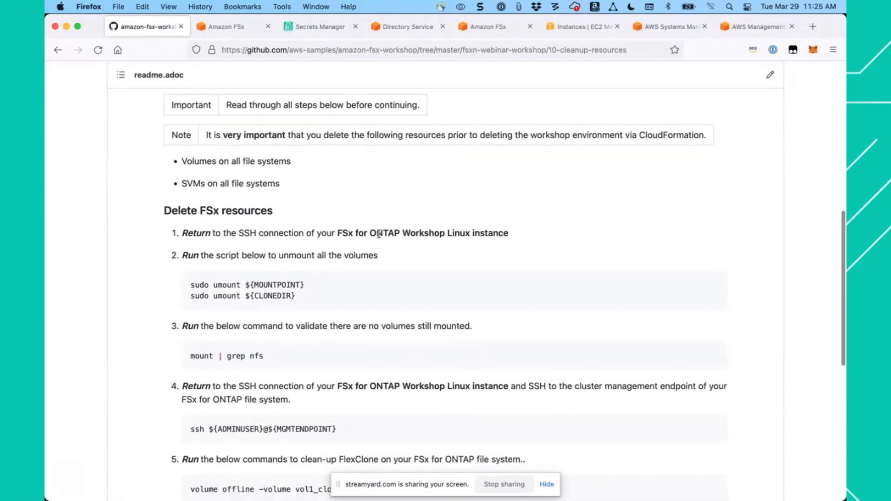
# - Quit the ONTAP session and unmount ${MOUNTPOINT} and ${CLONEDIR} on the Linux instance with the guide's sudo umount commands
pyautogui.scroll(1, 379, 234)
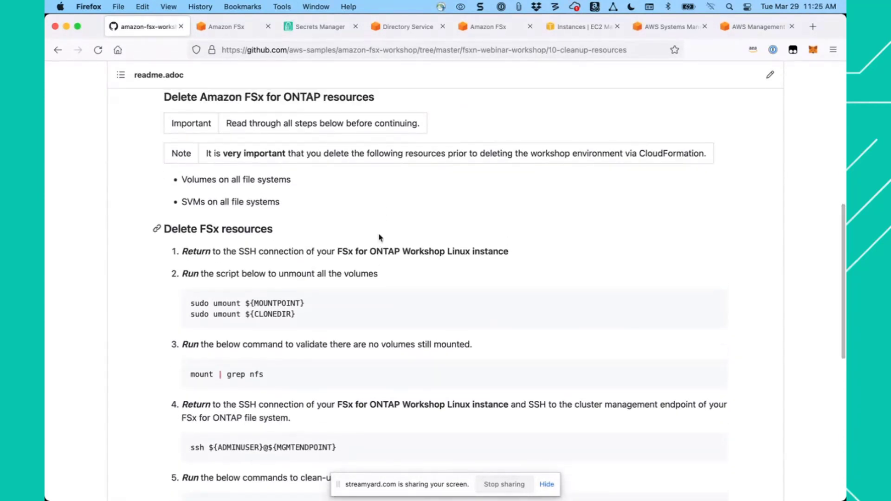
pyautogui.scroll(-2, 379, 238)
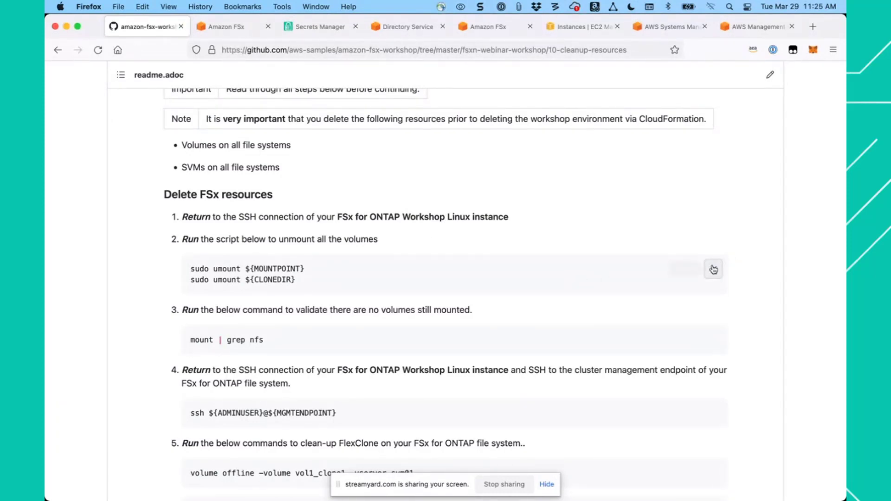
pyautogui.click(714, 270)
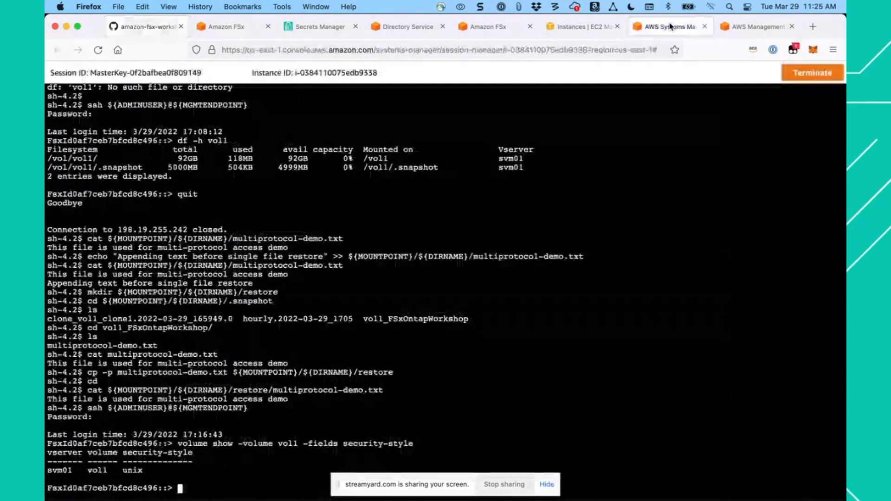
pyautogui.click(671, 26)
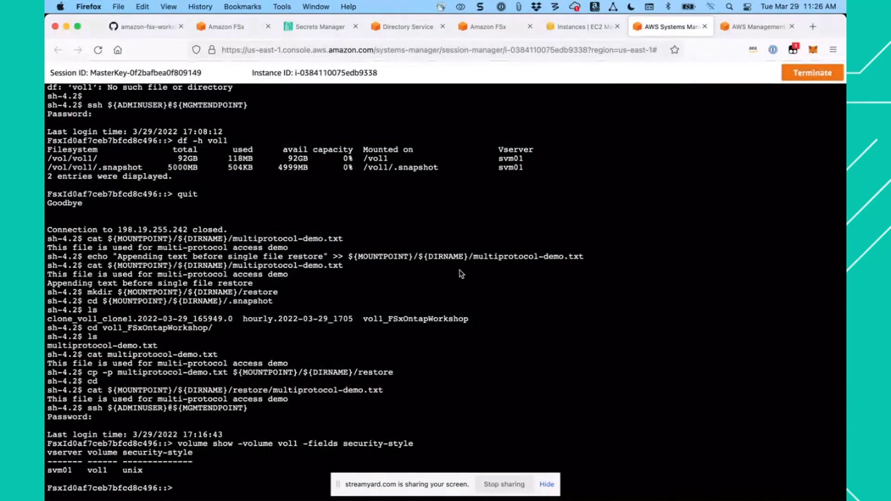
pyautogui.write('quit')
pyautogui.press('Return')
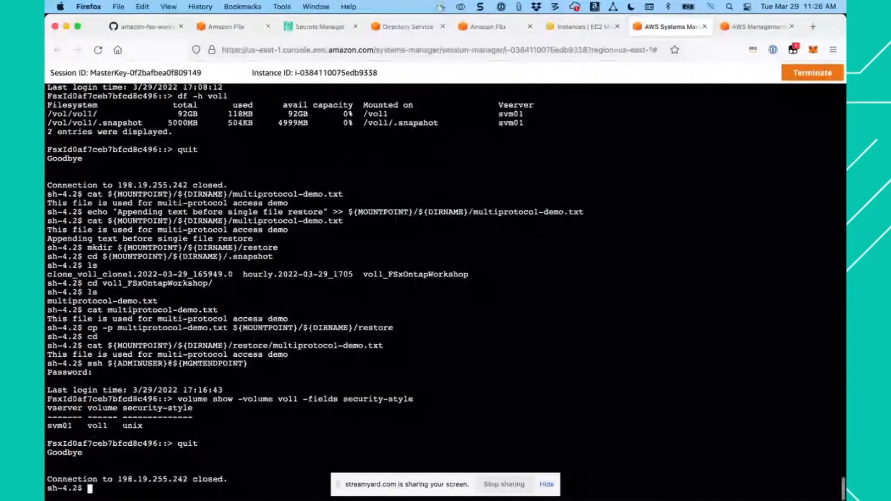
pyautogui.press('super+v')
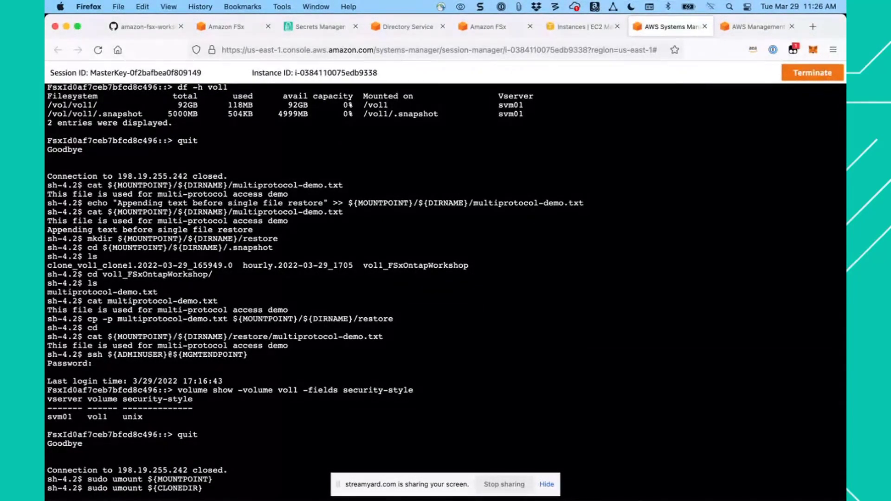
pyautogui.press('Return')
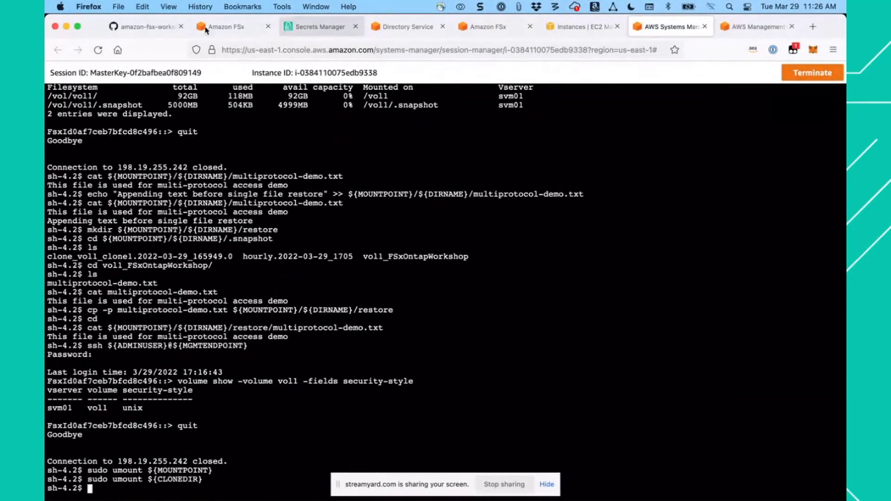
# - Run the guide's mount | grep nfs command on the Linux instance to check for volumes still mounted
pyautogui.click(156, 27)
pyautogui.scroll(-3, 496, 302)
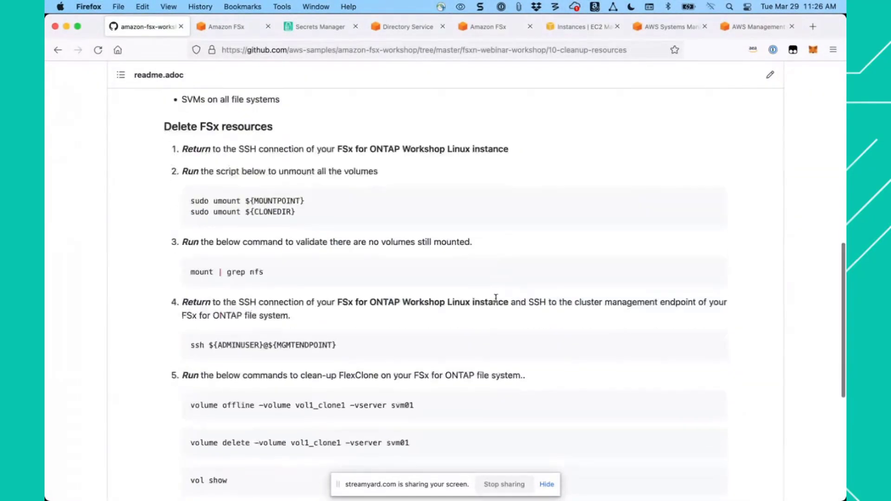
pyautogui.click(713, 263)
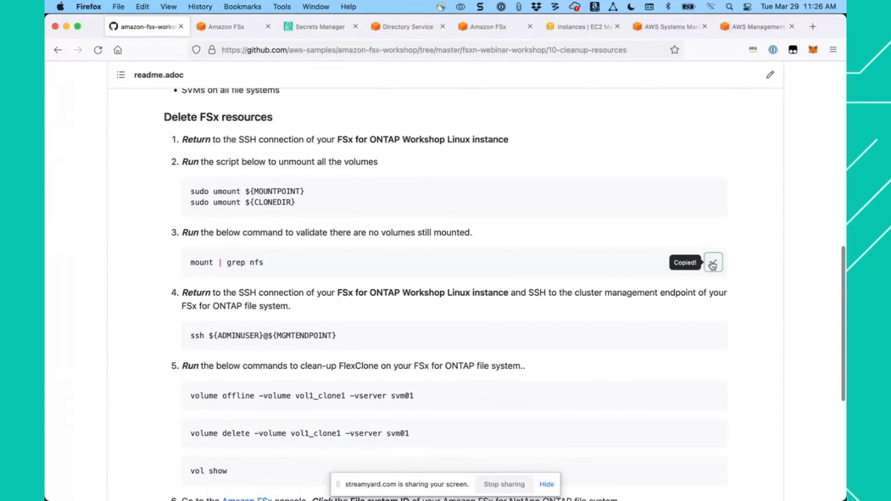
pyautogui.click(669, 26)
pyautogui.press('super+v')
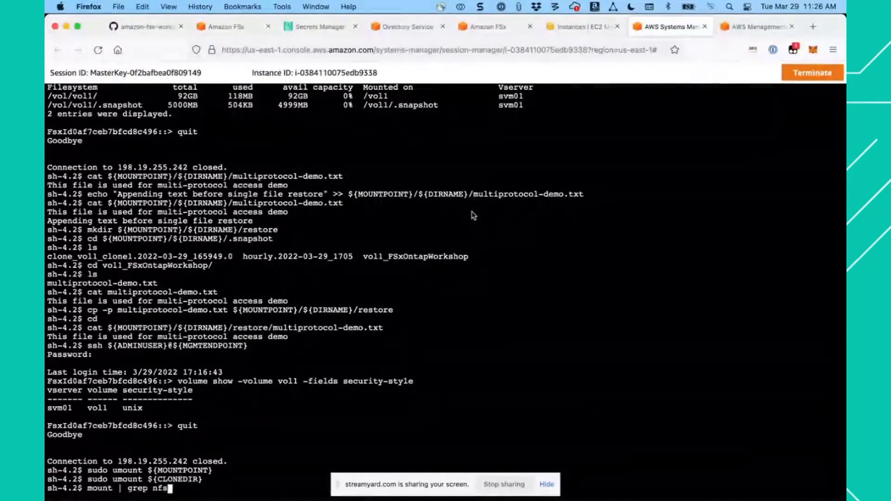
pyautogui.press('Return')
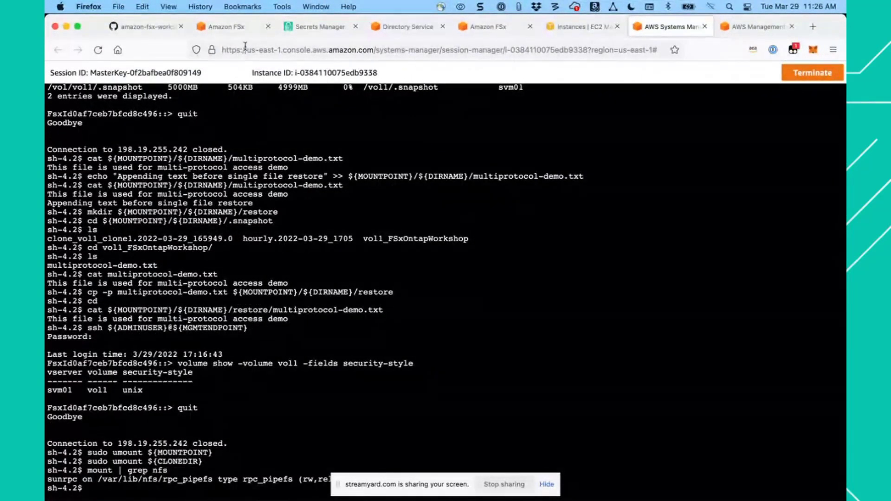
# - Connect to the cluster management endpoint with ssh ${ADMINUSER}@${MGMTENDPOINT}, entering the admin password copied from Secrets Manager
pyautogui.click(148, 26)
pyautogui.scroll(-2, 470, 292)
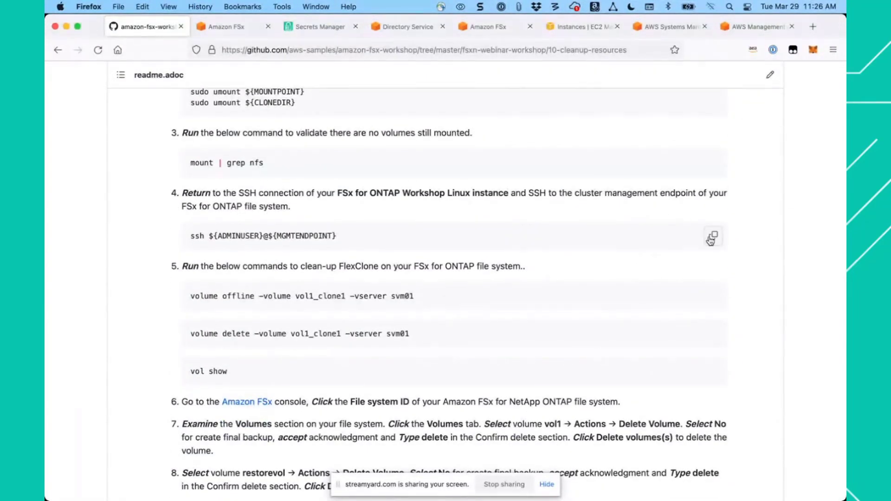
pyautogui.click(712, 239)
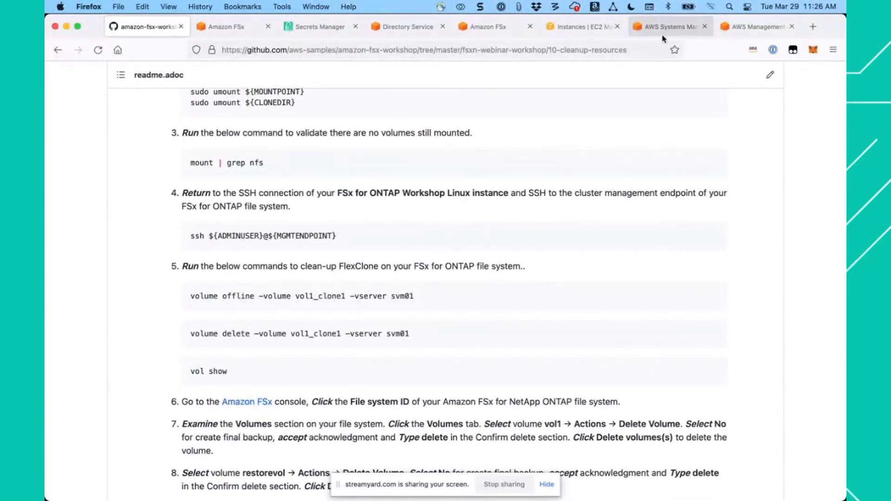
pyautogui.click(673, 26)
pyautogui.press('super+v')
pyautogui.press('Return')
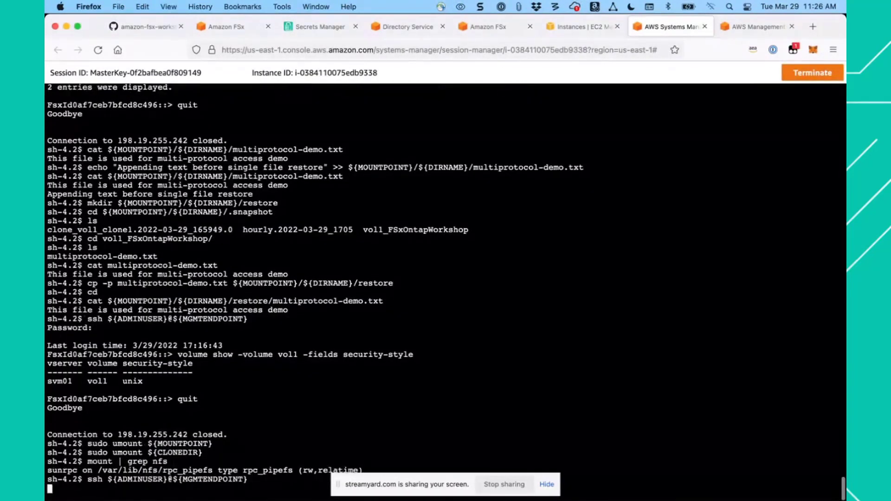
pyautogui.click(316, 27)
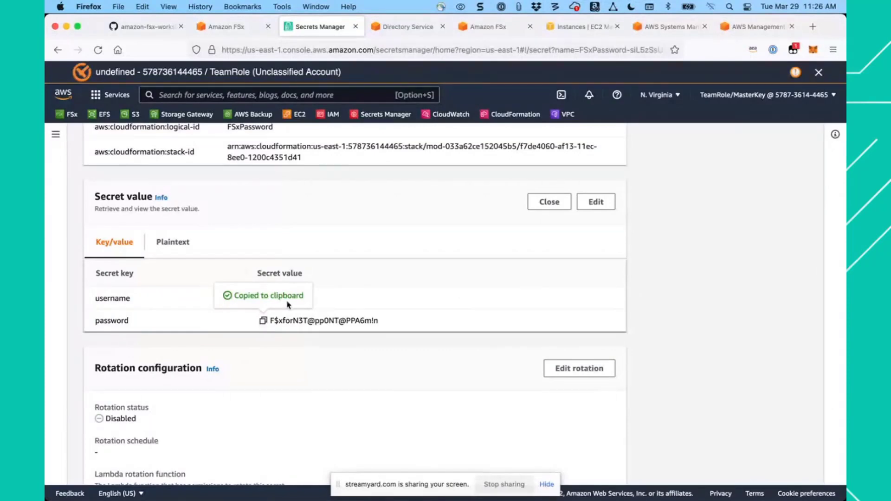
pyautogui.click(666, 27)
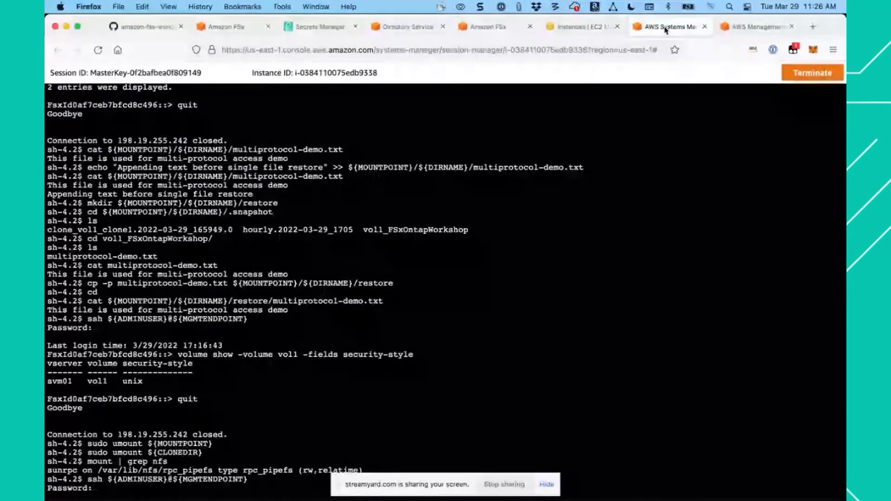
pyautogui.press('super+v')
pyautogui.press('Return')
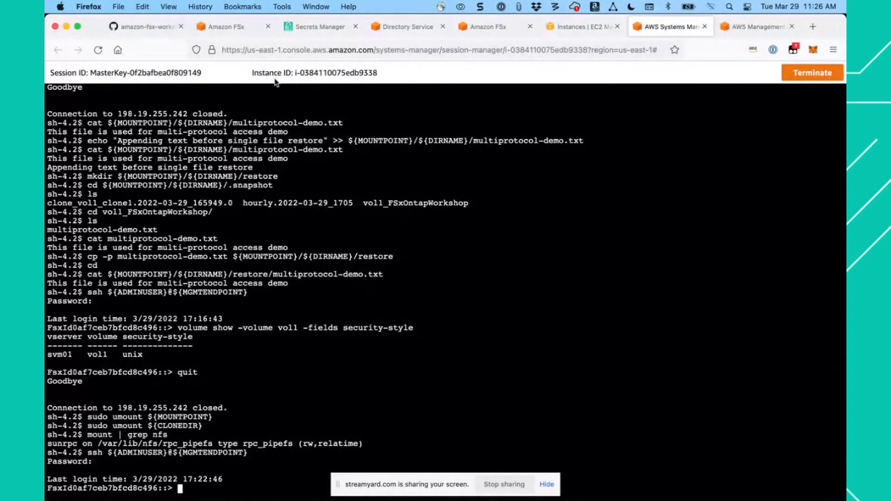
# - Take the vol1_clone1 volume on svm01 offline with the guide's volume offline command, agreeing to unmount it
pyautogui.click(160, 26)
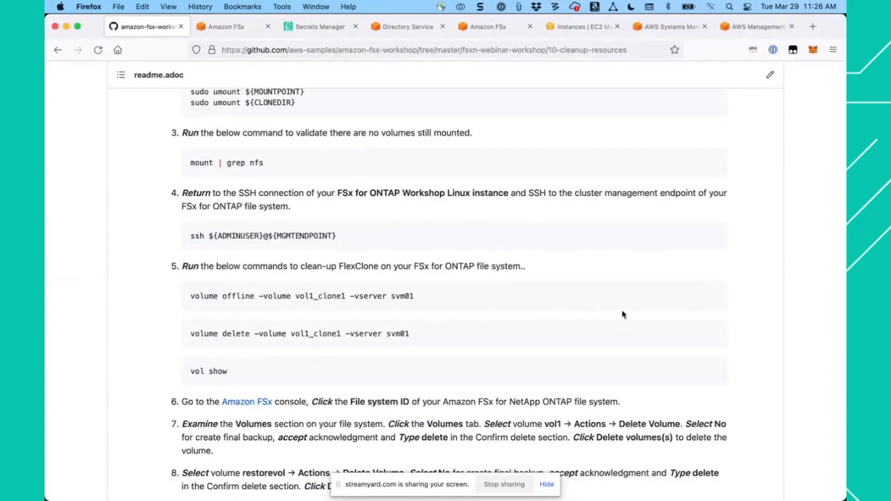
pyautogui.moveTo(720, 301)
pyautogui.click(713, 298)
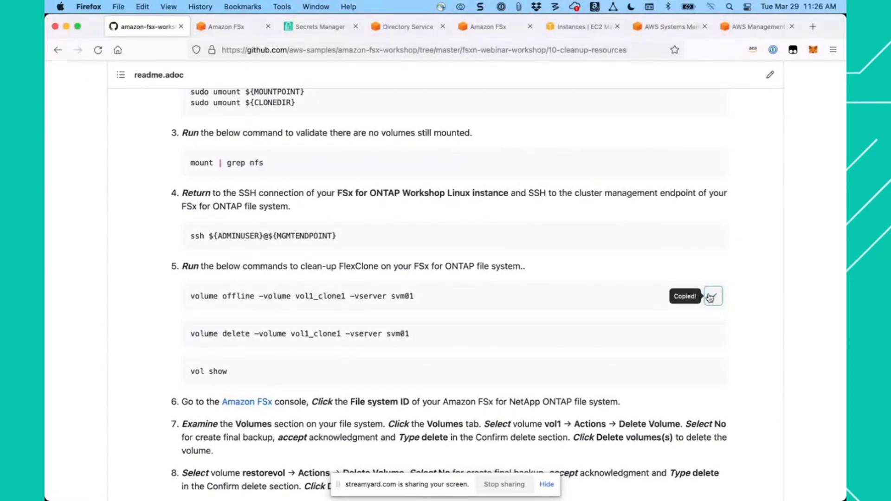
pyautogui.click(669, 27)
pyautogui.press('super+v')
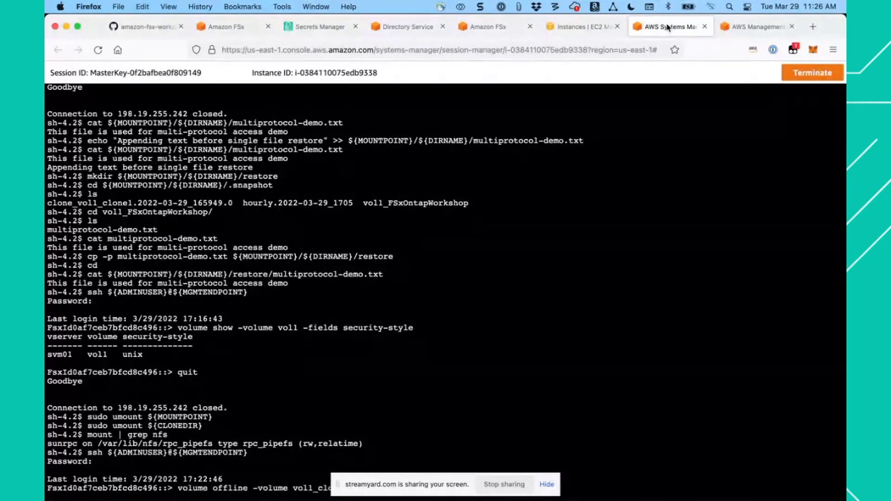
pyautogui.press('Return')
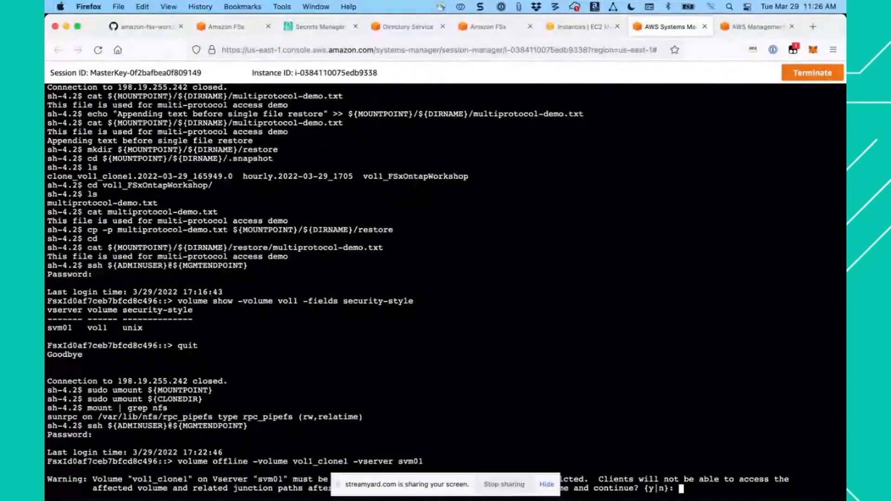
pyautogui.write('y')
pyautogui.press('Return')
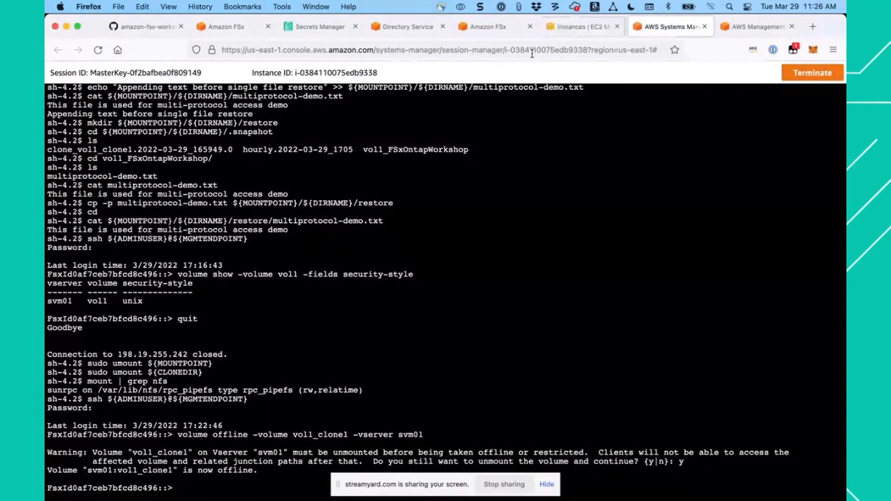
# - Delete the vol1_clone1 volume from svm01 with the guide's volume delete command and accept the deletion
pyautogui.click(157, 27)
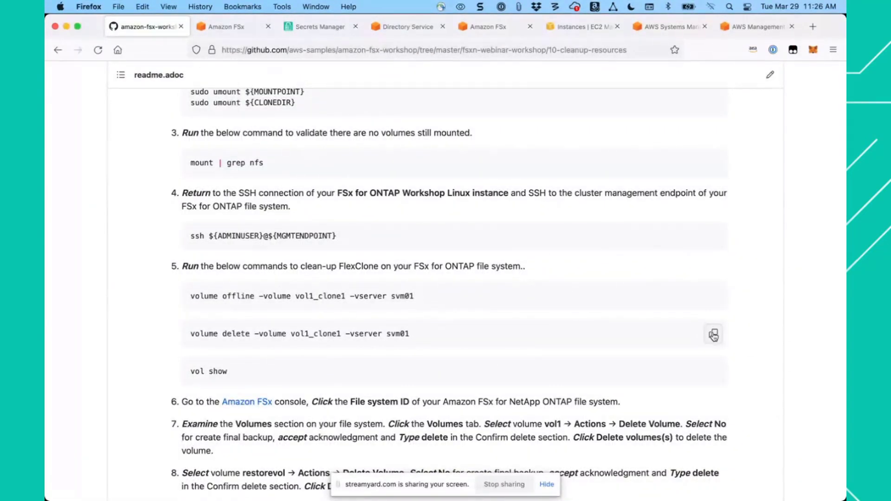
pyautogui.click(714, 334)
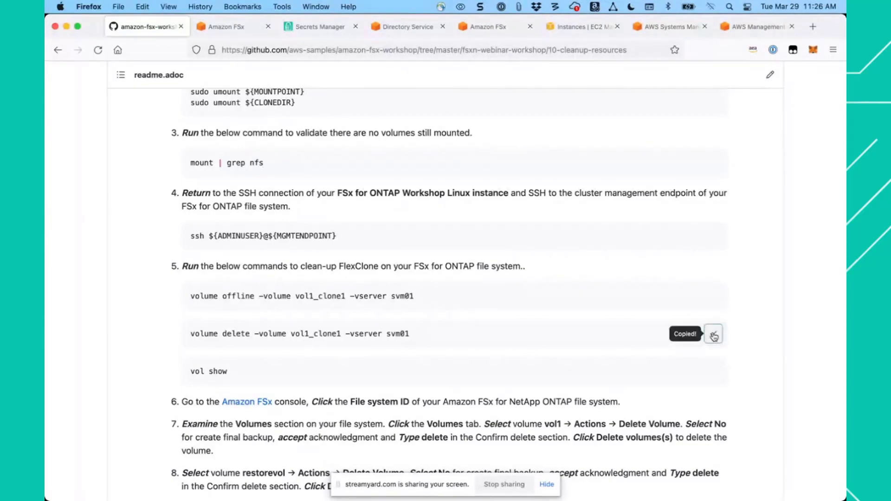
pyautogui.click(670, 31)
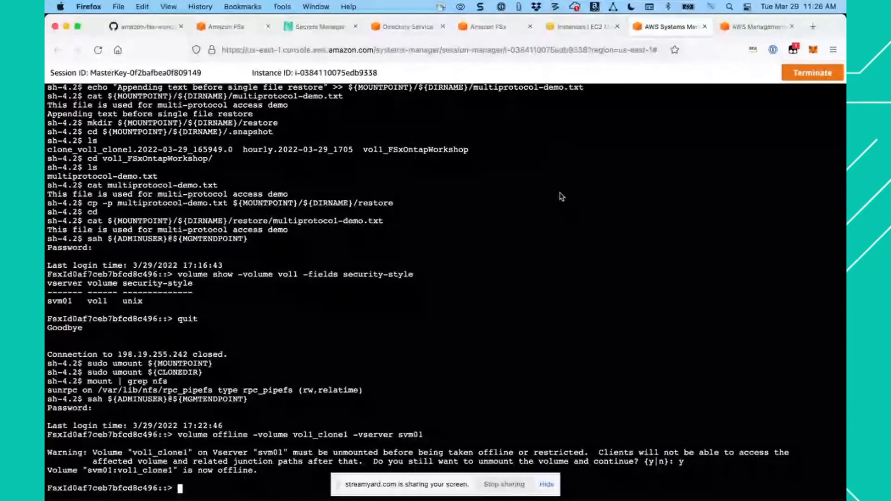
pyautogui.press('super+v')
pyautogui.press('Return')
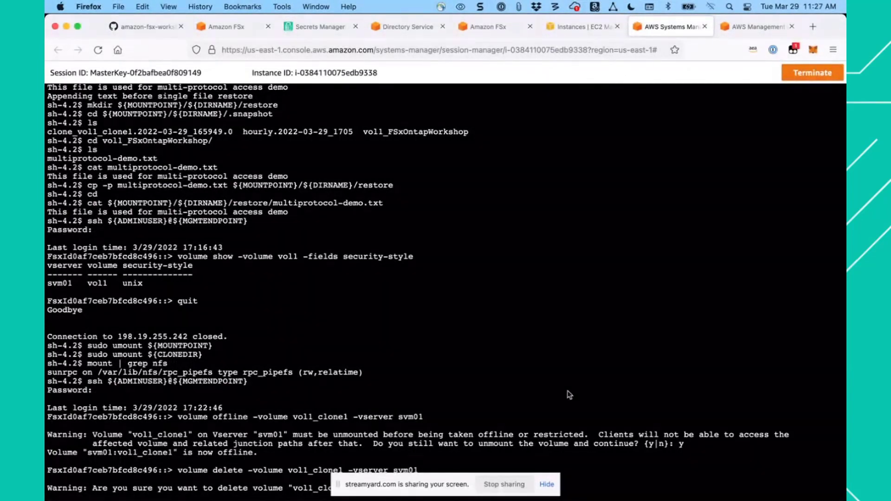
pyautogui.click(547, 486)
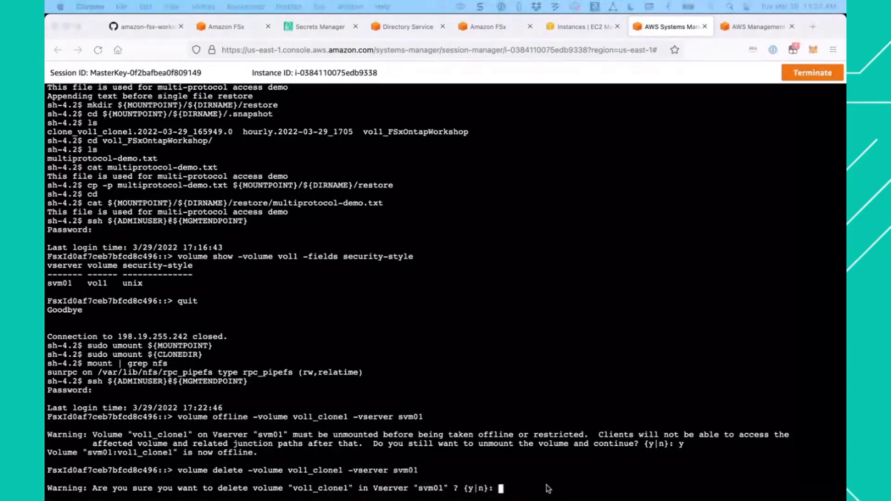
pyautogui.write('y')
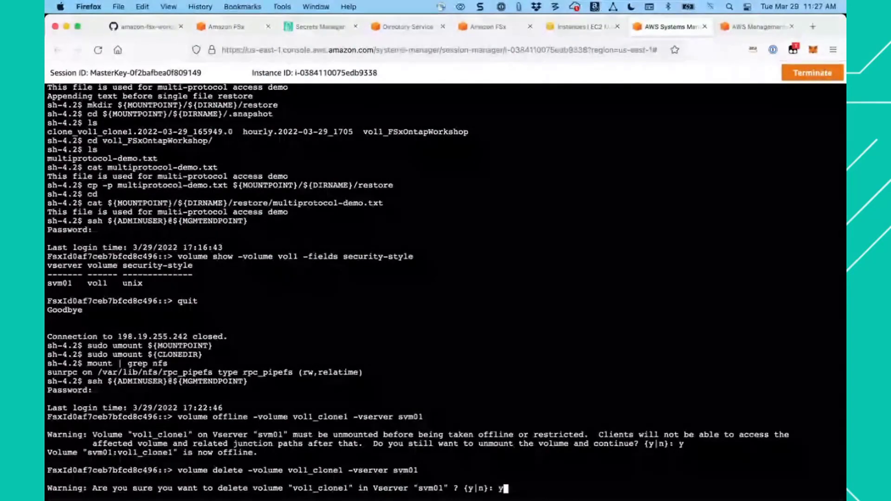
pyautogui.press('Return')
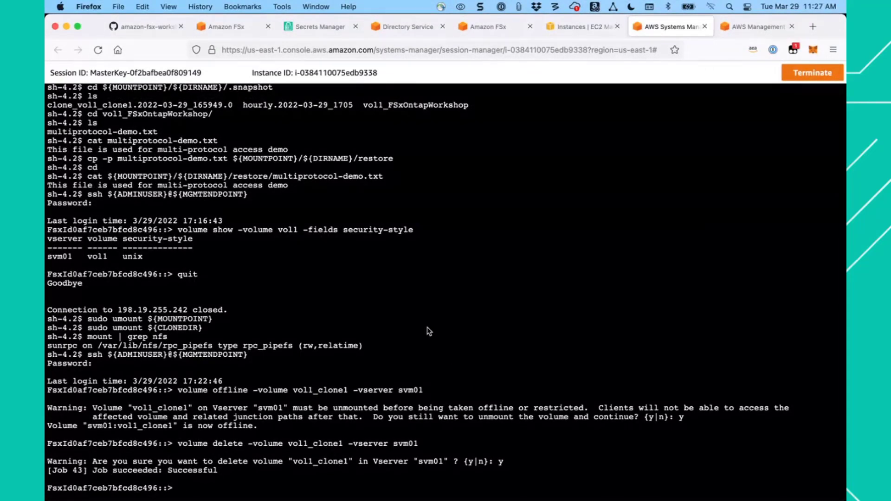
# - List the remaining volumes on the ONTAP file system with the guide's vol show command
pyautogui.click(153, 26)
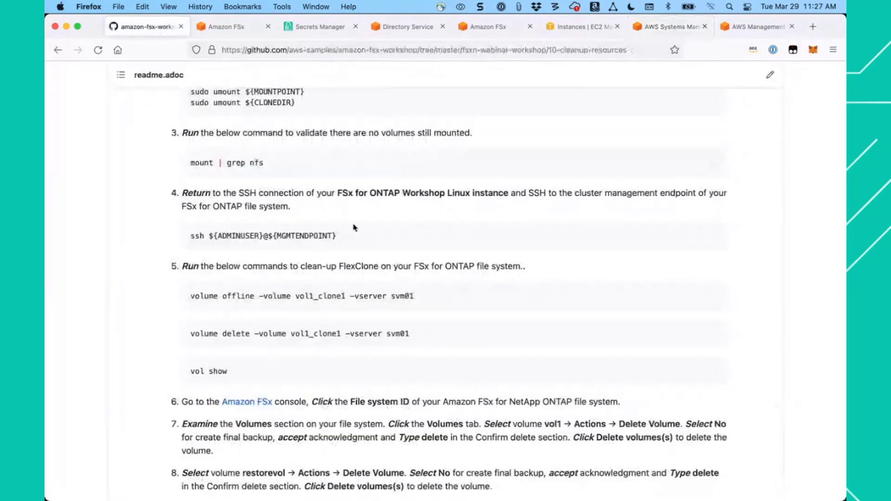
pyautogui.scroll(-2, 526, 349)
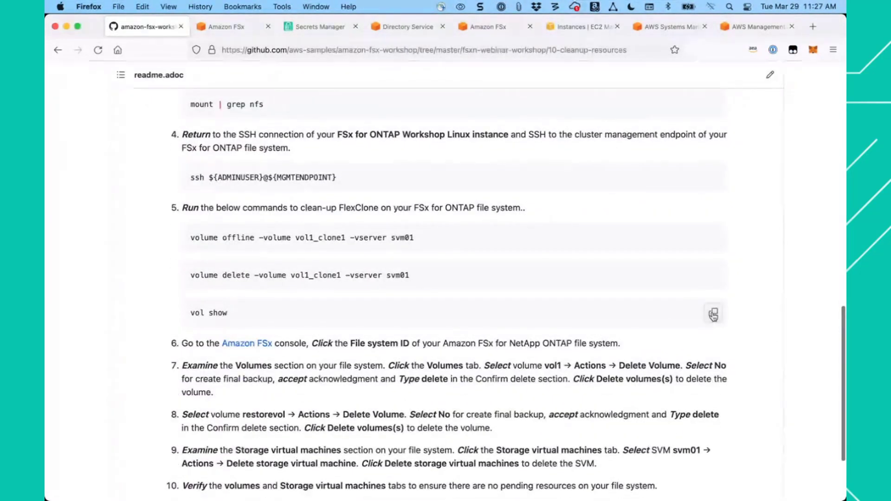
pyautogui.click(672, 27)
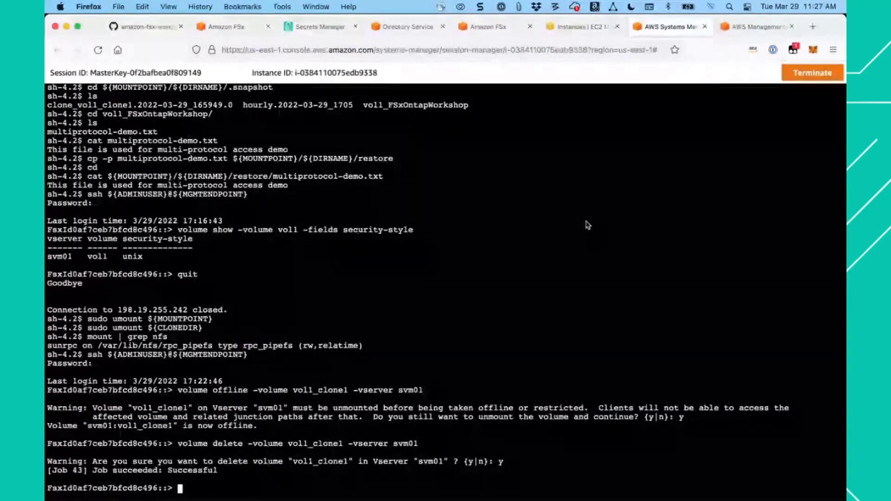
pyautogui.write('vol show')
pyautogui.press('Return')
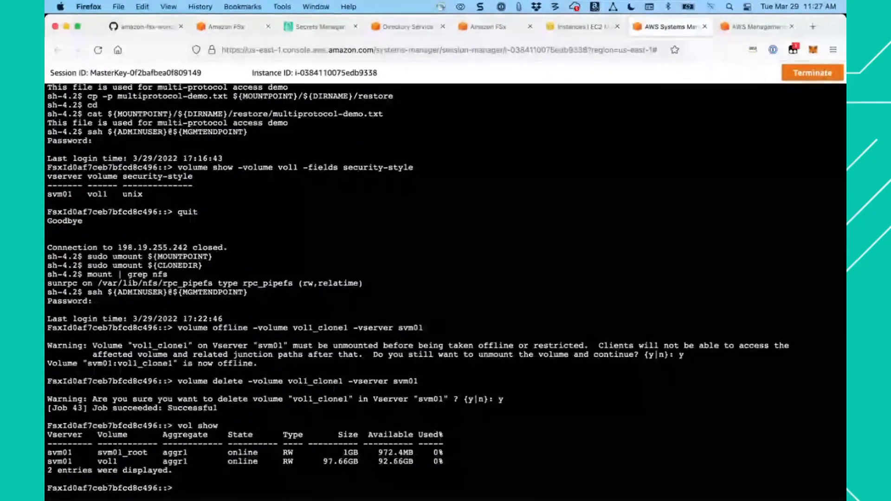
# - Read the guide's remaining instructions for deleting volumes and the SVM, then return to the file system's volume list in the FSx console
pyautogui.click(187, 33)
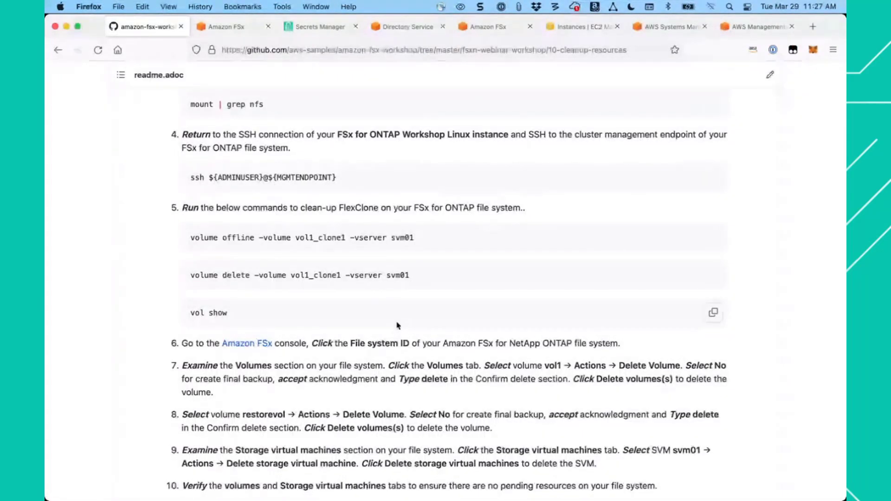
pyautogui.scroll(-2, 397, 324)
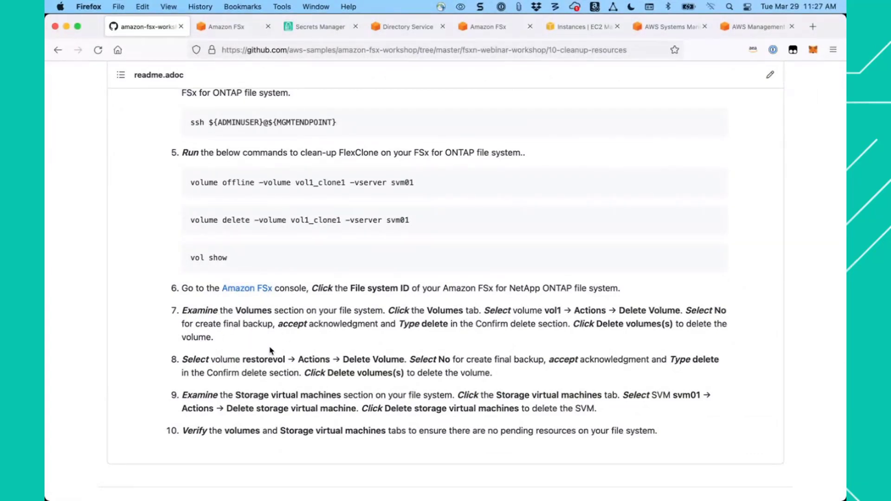
pyautogui.click(228, 34)
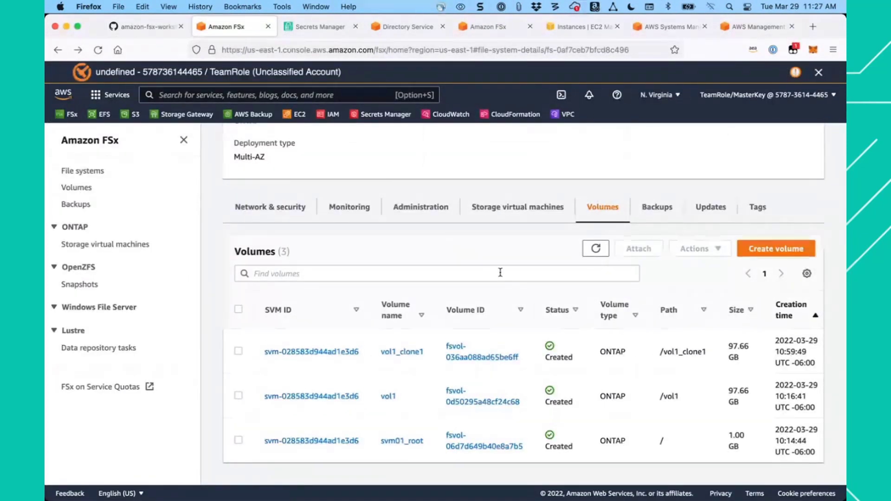
# - Refresh the file system's volume list and check the status of the listed volumes
pyautogui.scroll(3, 451, 205)
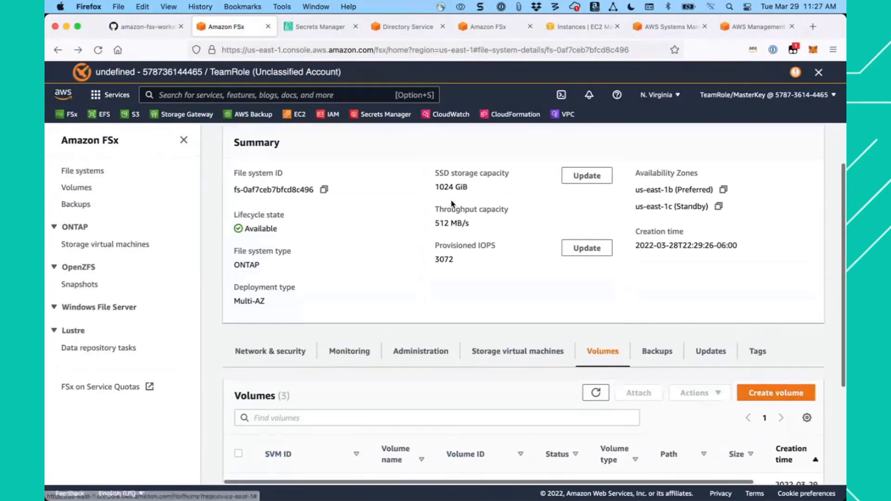
pyautogui.scroll(-3, 551, 344)
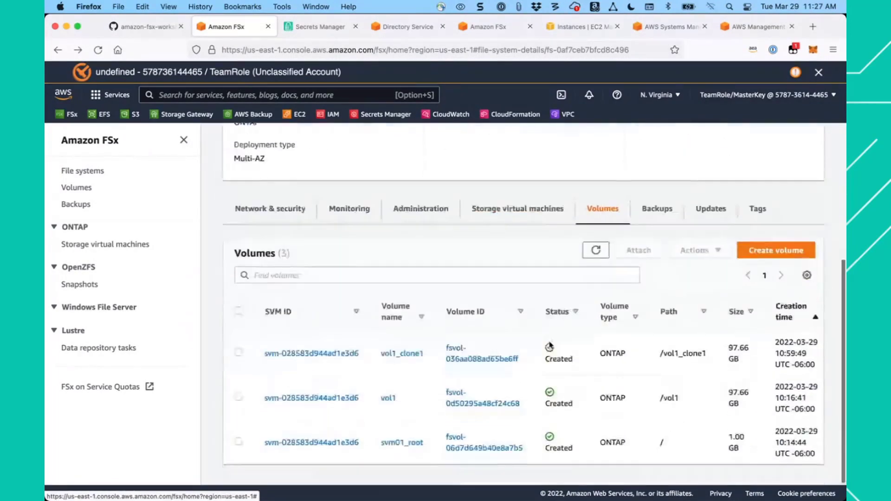
pyautogui.click(596, 249)
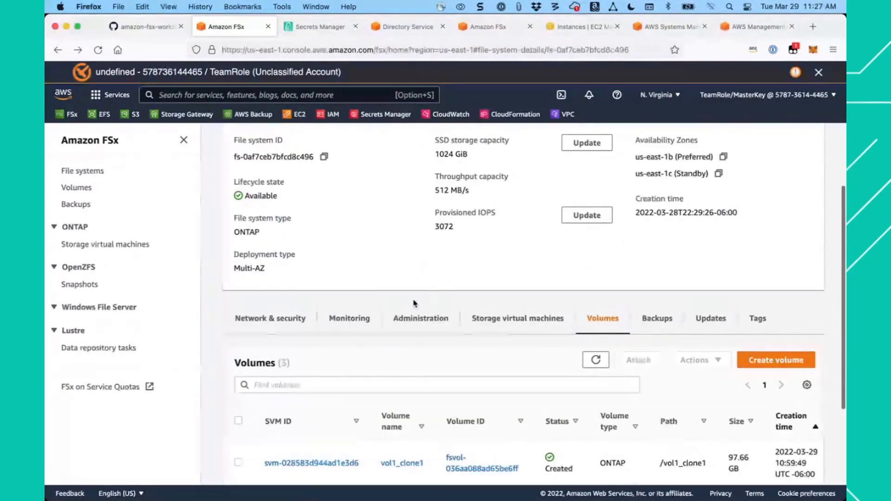
pyautogui.scroll(-3, 464, 302)
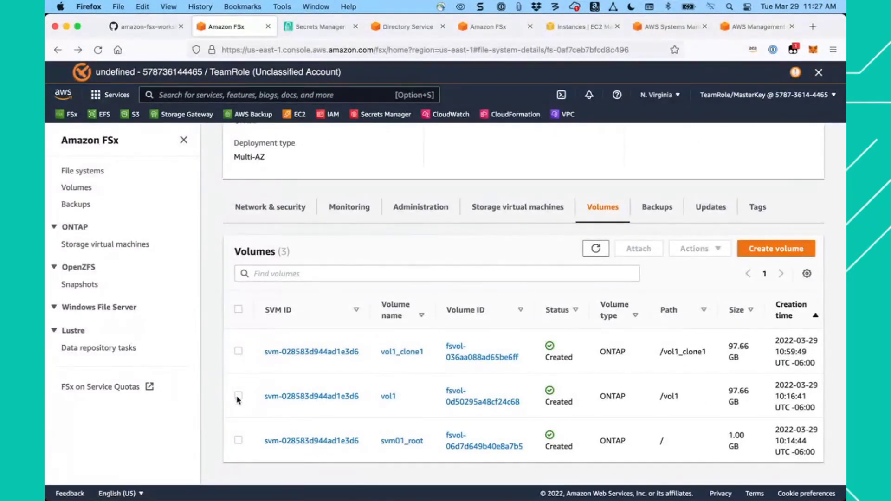
# - Delete the vol1_clone1 volume without a final backup, acknowledging the loss of automatic backups and confirming with "delete"
pyautogui.click(239, 352)
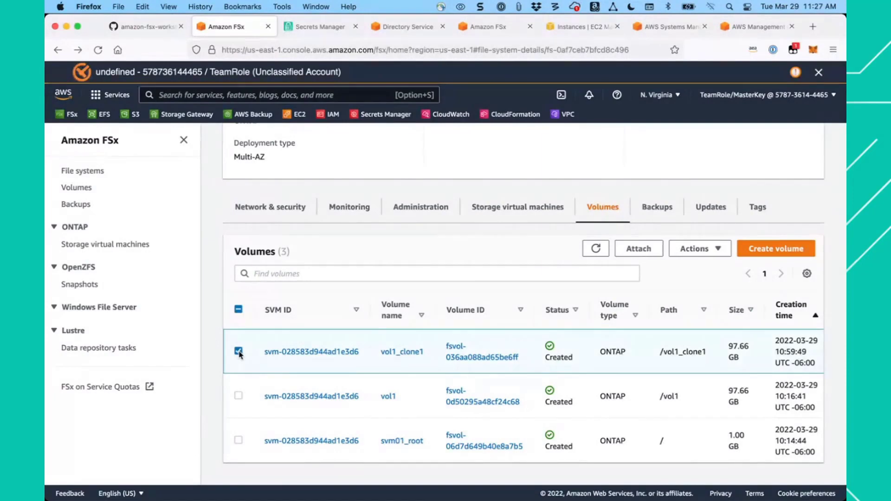
pyautogui.click(709, 252)
pyautogui.click(706, 318)
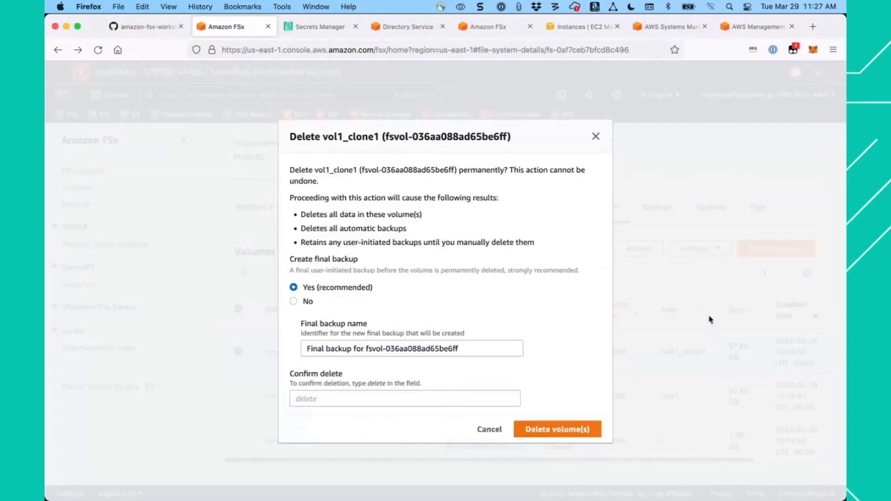
pyautogui.click(293, 301)
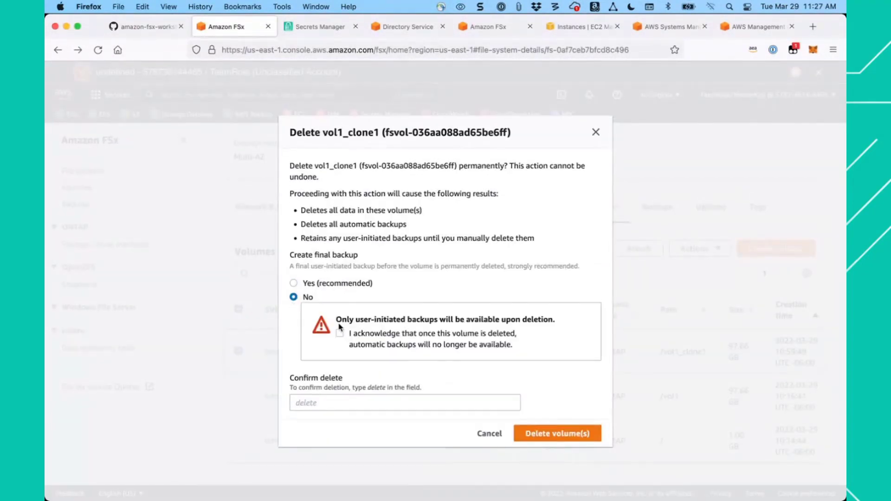
pyautogui.click(340, 333)
pyautogui.click(326, 401)
pyautogui.write('d')
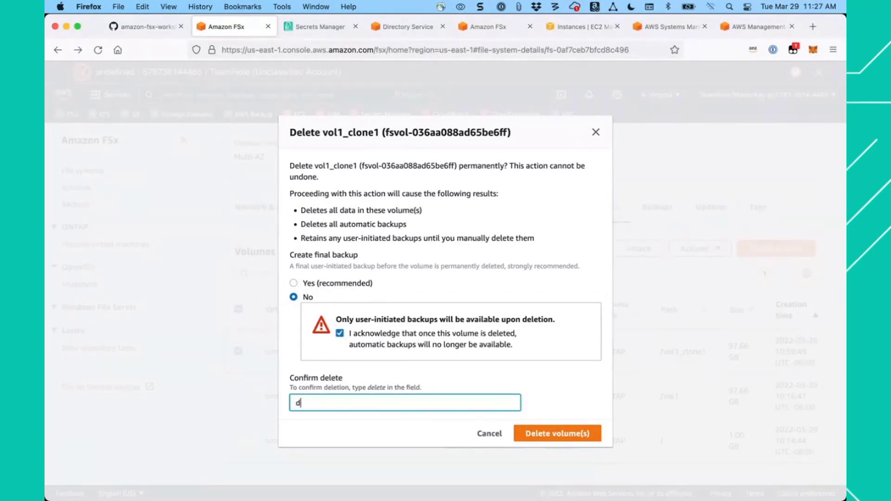
pyautogui.write('elete')
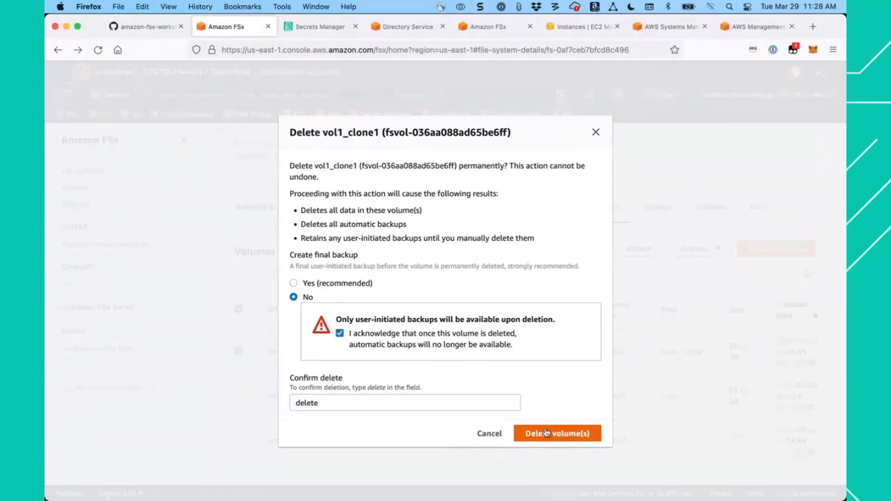
pyautogui.click(544, 434)
# - Delete the vol1 volume without a final backup, acknowledging the loss of automatic backups and confirming with "delete"
pyautogui.scroll(-3, 370, 368)
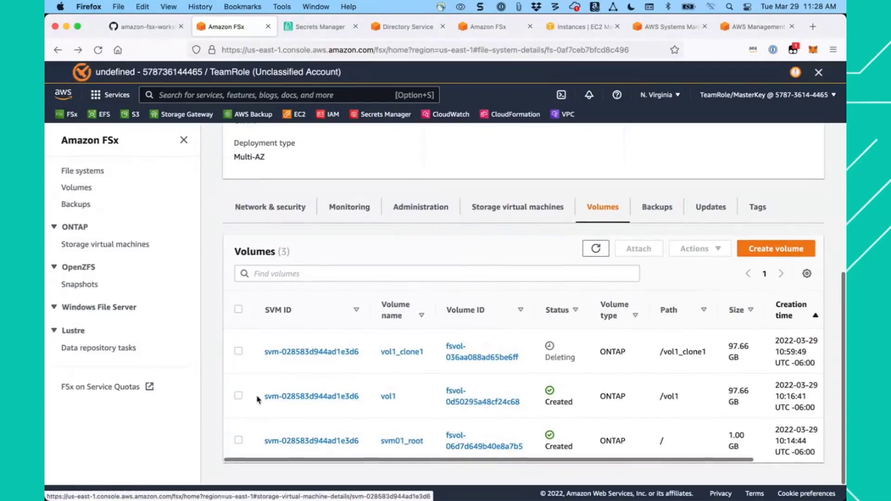
pyautogui.click(239, 397)
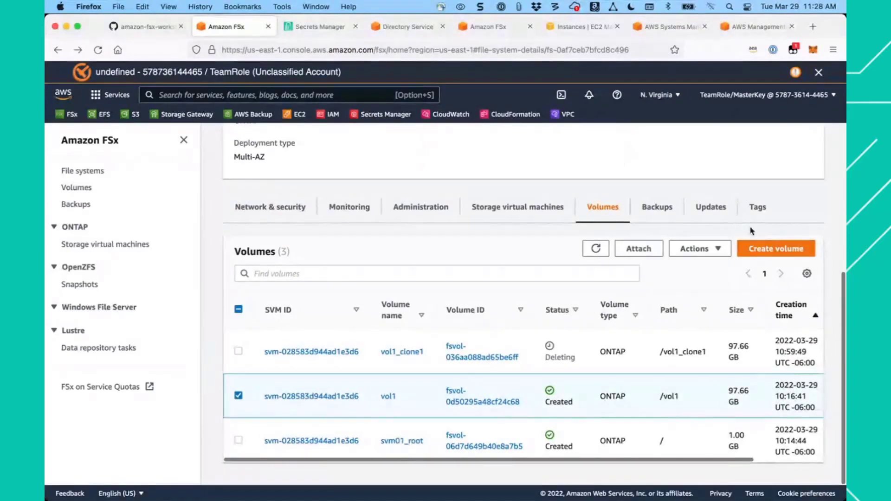
pyautogui.click(714, 253)
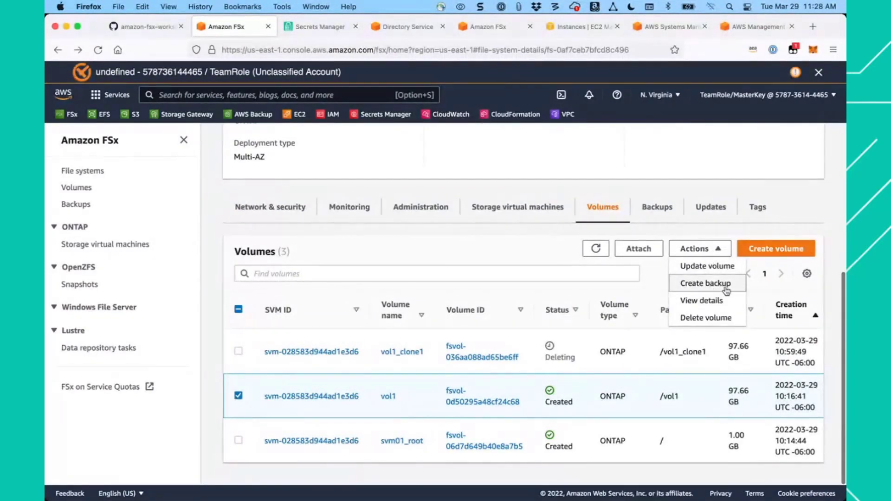
pyautogui.click(714, 316)
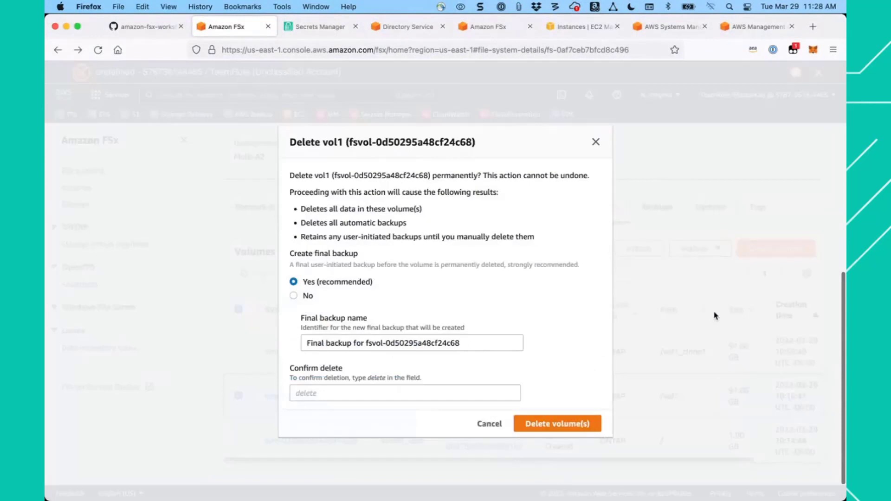
pyautogui.click(294, 296)
pyautogui.click(340, 327)
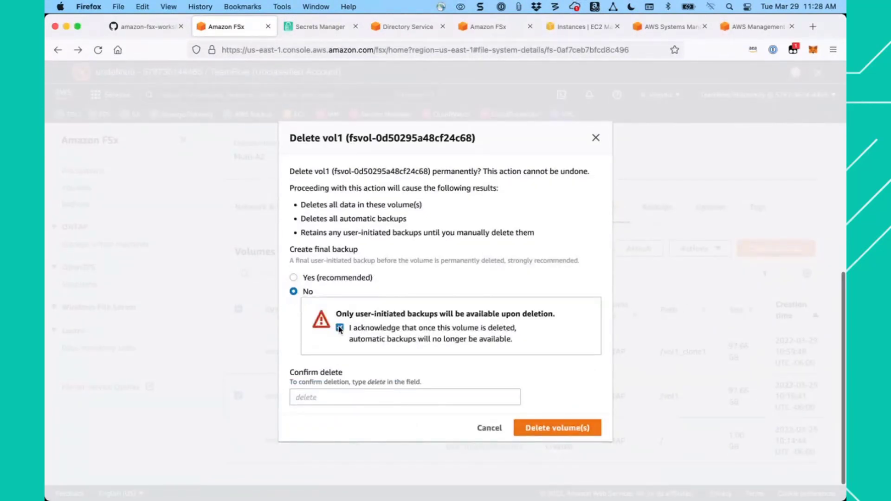
pyautogui.click(350, 398)
pyautogui.write('delete')
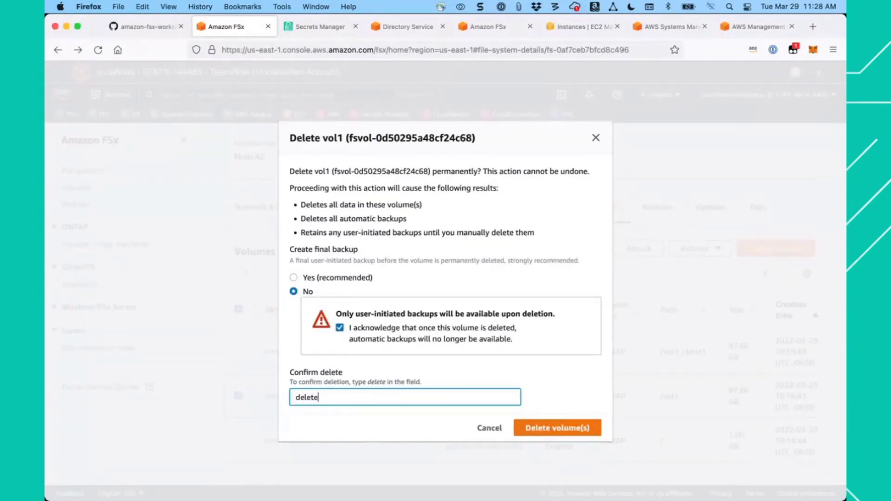
pyautogui.click(576, 431)
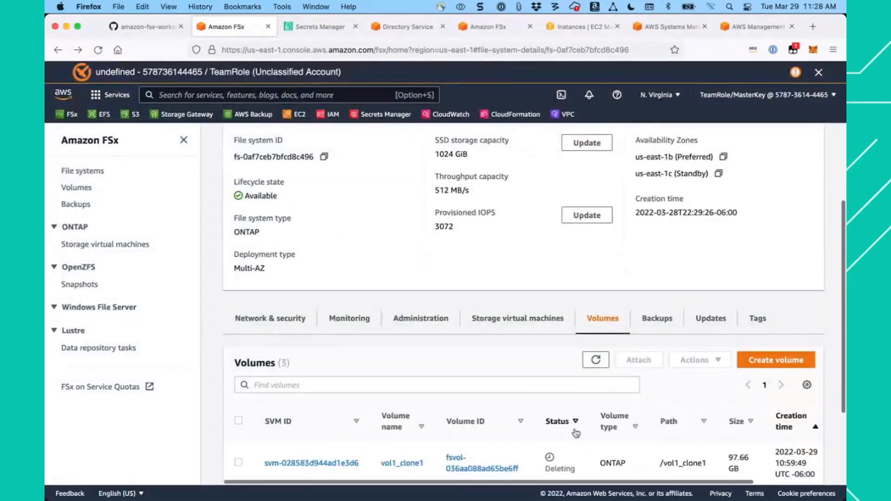
# - Refresh the volume list to check the deletion status of vol1_clone1 and vol1
pyautogui.scroll(-3, 490, 391)
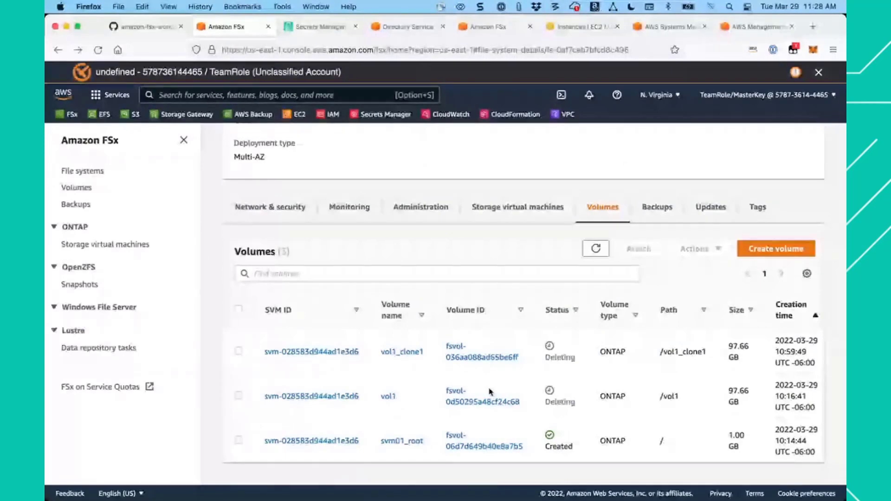
pyautogui.click(595, 252)
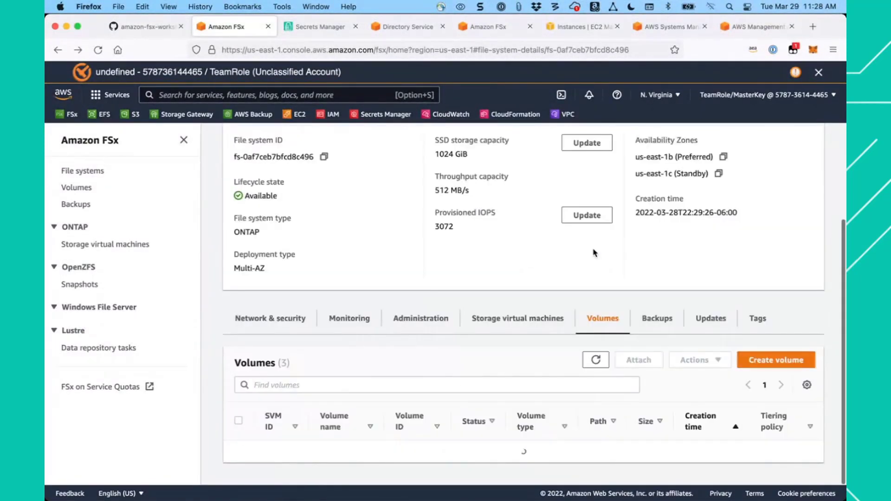
pyautogui.scroll(-3, 529, 361)
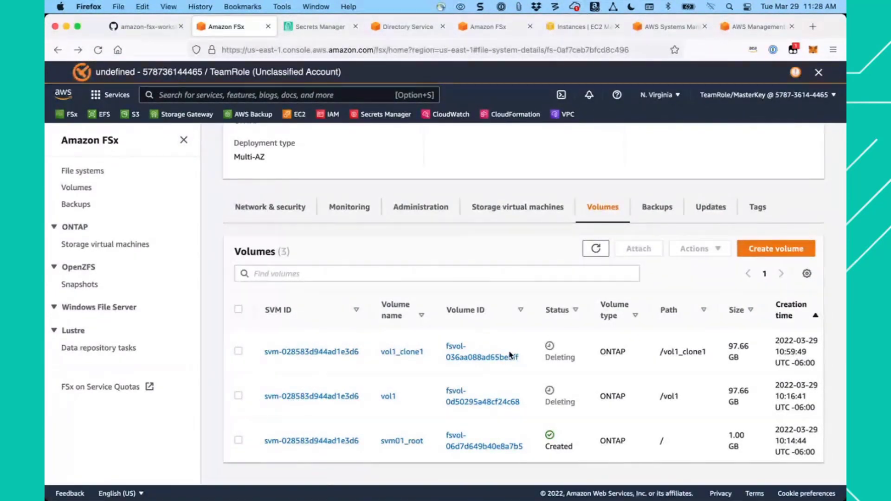
# - Delete the svm01 storage virtual machine from the file system and confirm its permanent deletion
pyautogui.click(511, 211)
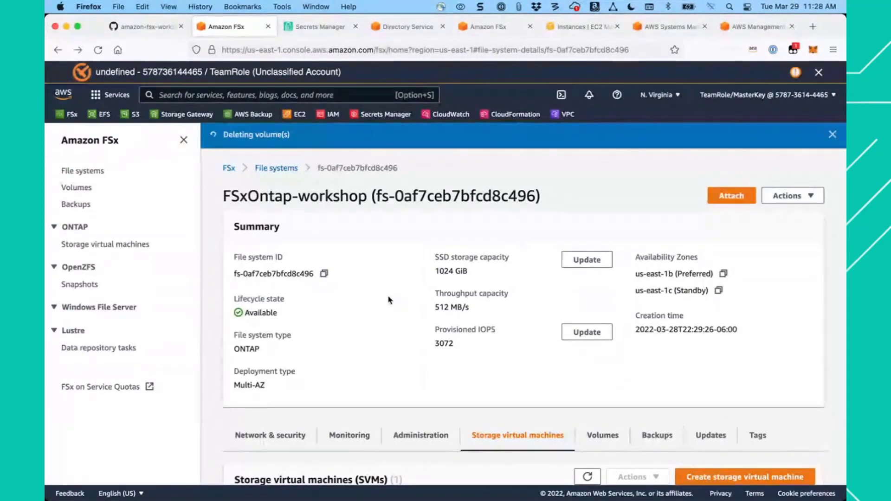
pyautogui.scroll(-5, 390, 298)
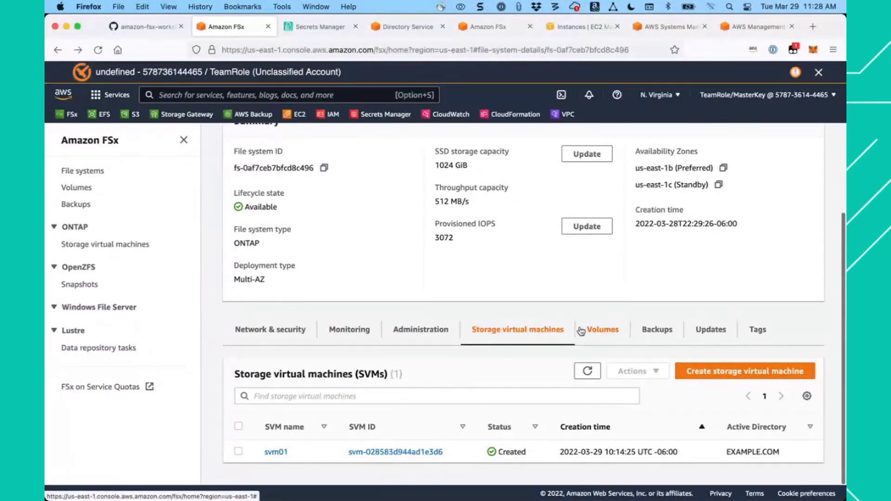
pyautogui.click(239, 453)
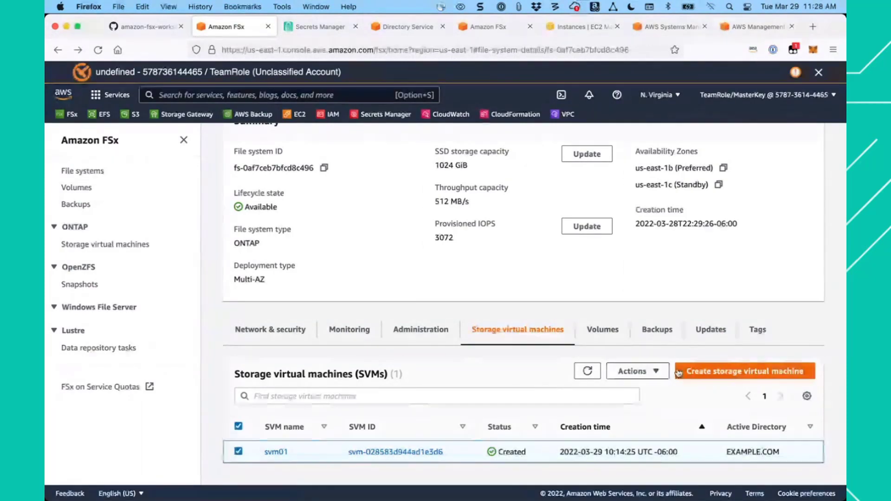
pyautogui.click(656, 372)
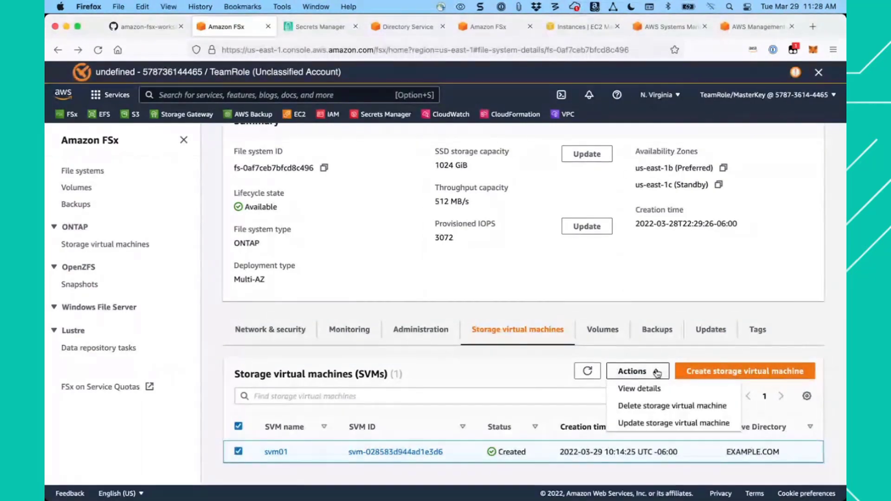
pyautogui.click(660, 410)
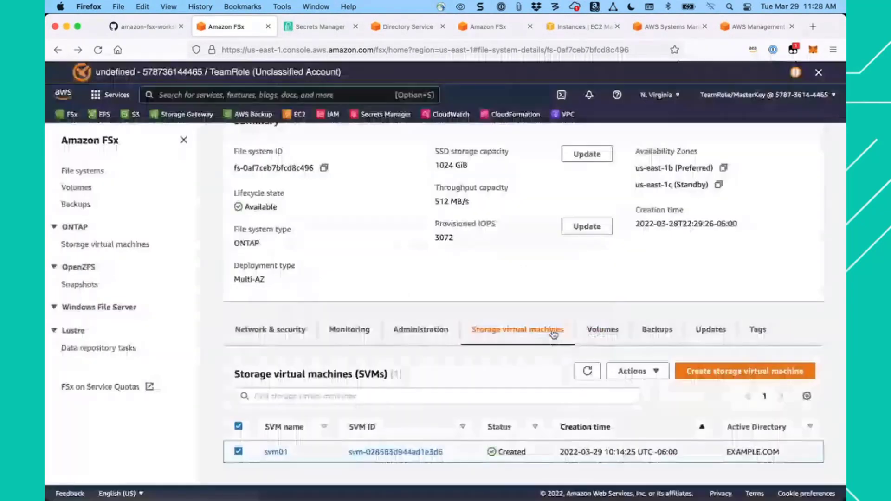
pyautogui.click(555, 333)
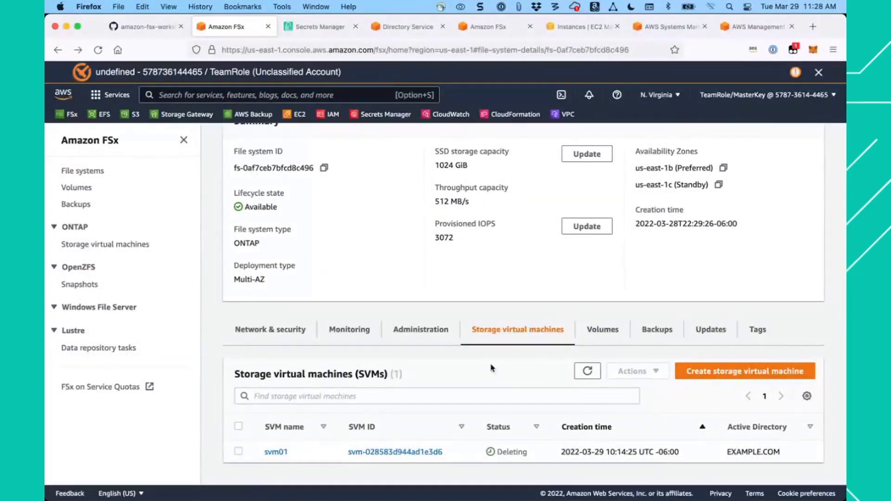
# - Check the file system's remaining volumes and the deletion status of the svm01 storage virtual machine
pyautogui.click(605, 331)
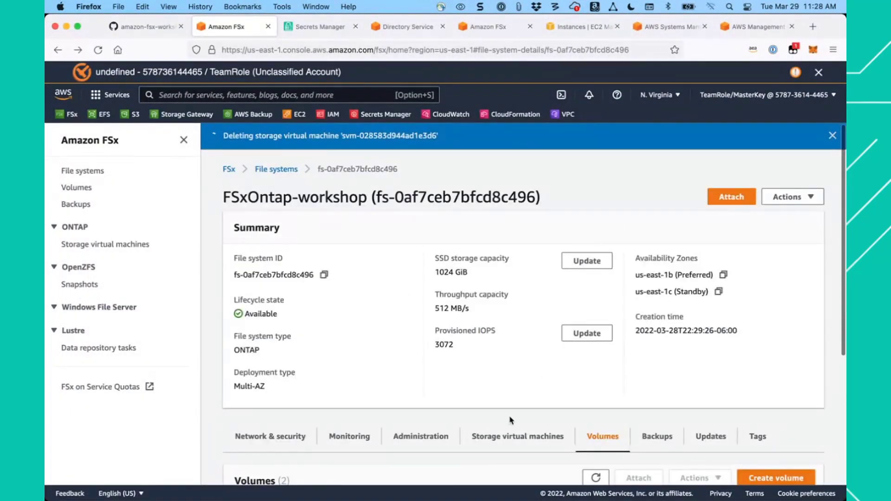
pyautogui.click(518, 437)
pyautogui.scroll(-3, 456, 346)
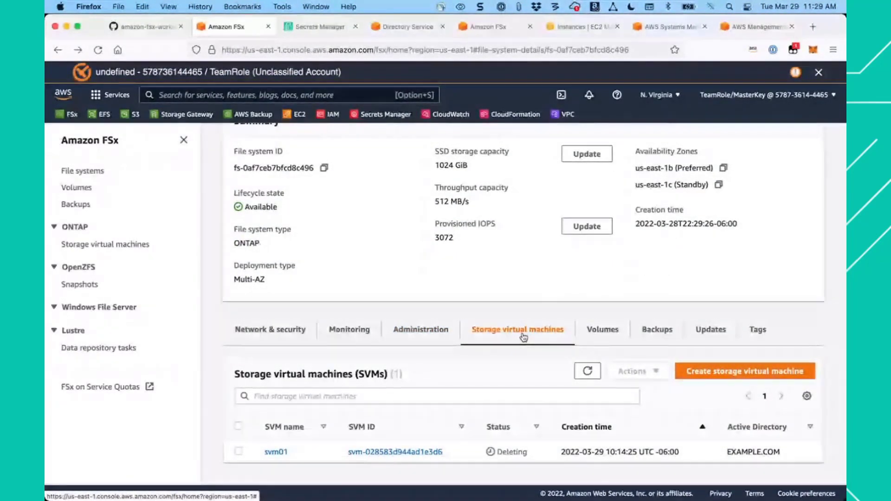
pyautogui.scroll(3, 418, 275)
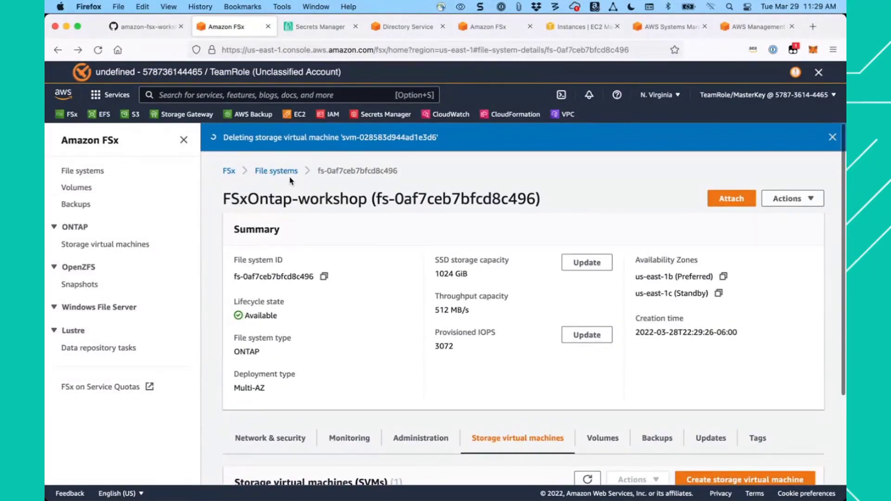
# - Try to delete the FSxOntap-workshop file system, copying its file system ID from the file systems list to confirm the deletion
pyautogui.click(284, 173)
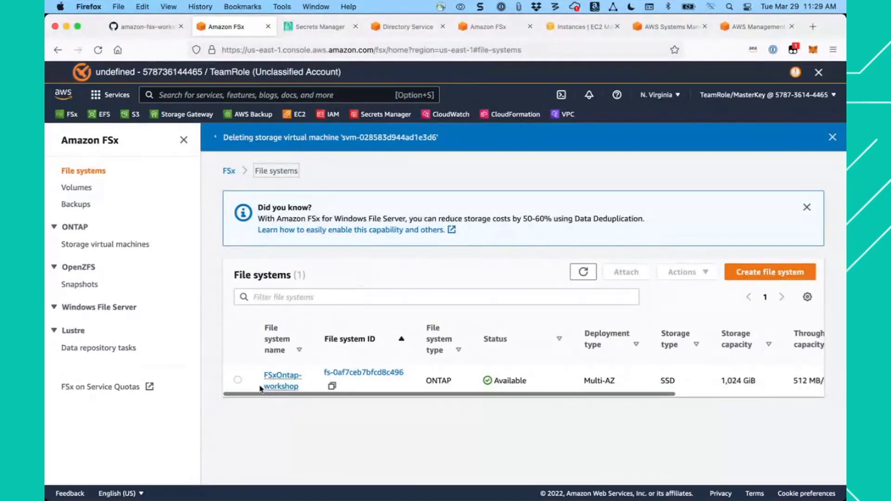
pyautogui.click(238, 380)
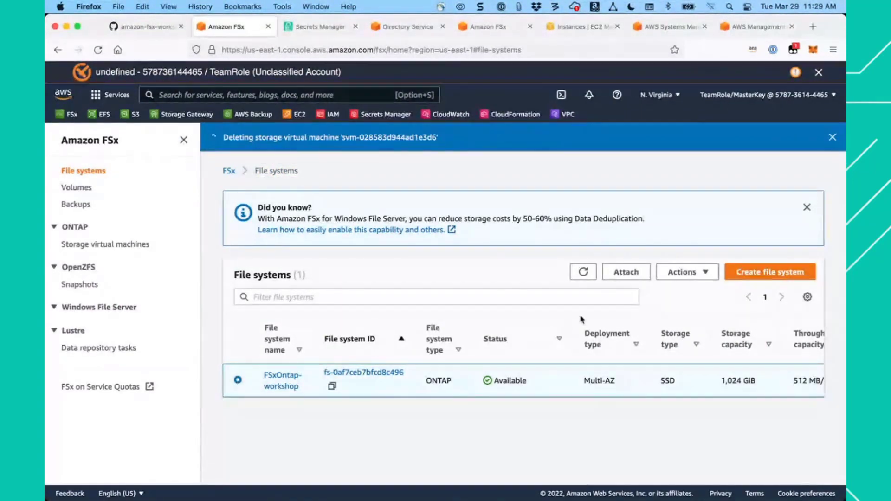
pyautogui.click(332, 389)
pyautogui.click(707, 274)
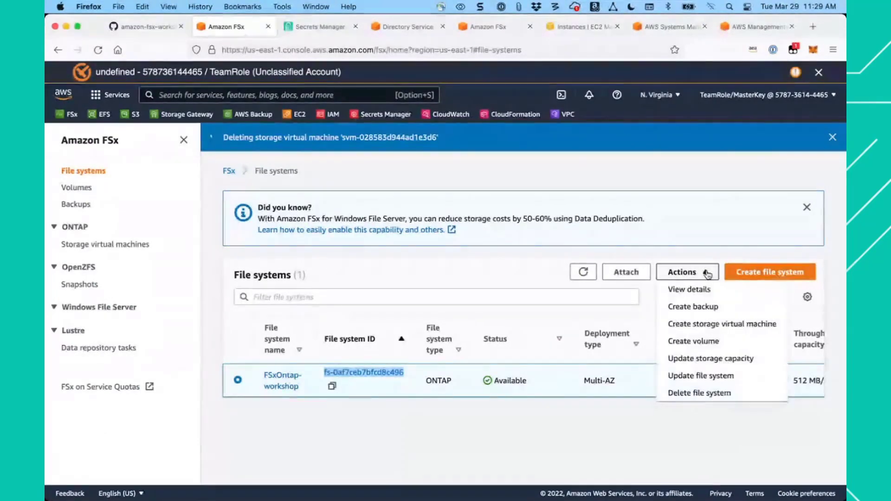
pyautogui.click(701, 392)
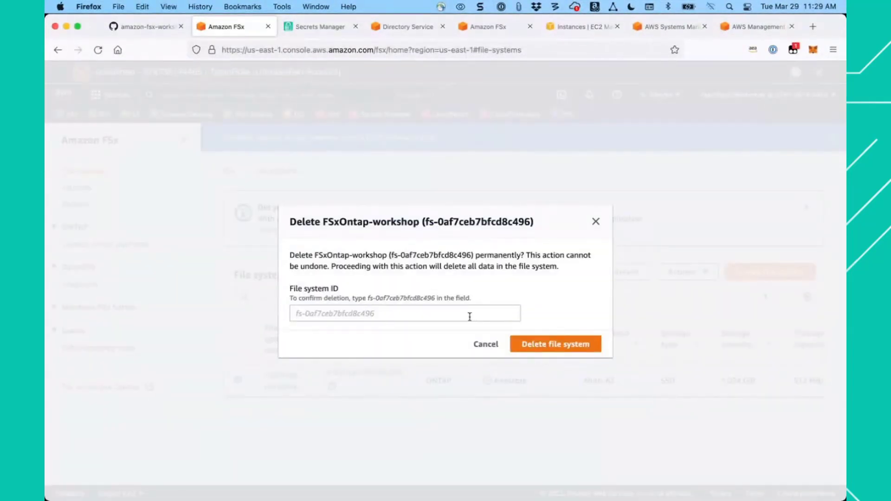
pyautogui.click(442, 310)
pyautogui.press('super+v')
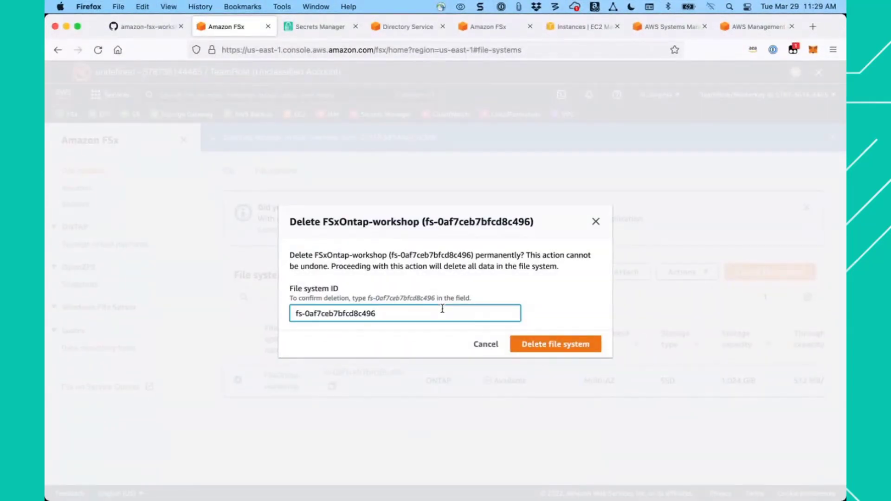
pyautogui.click(551, 344)
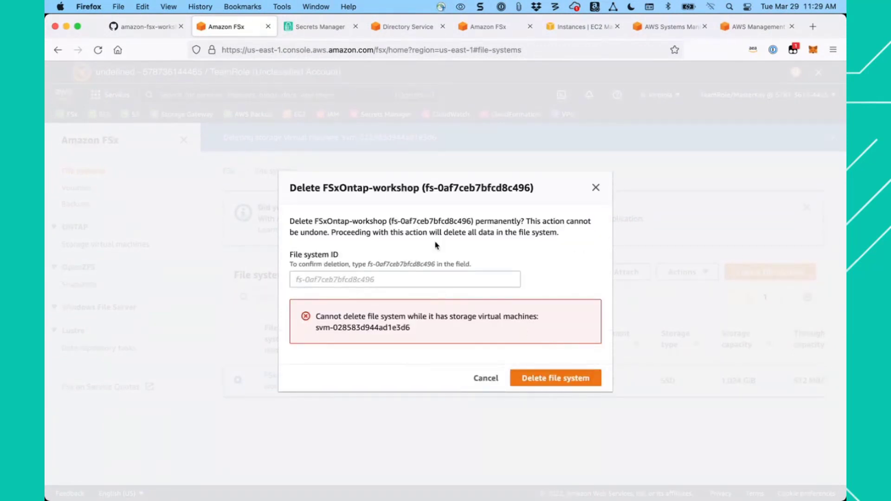